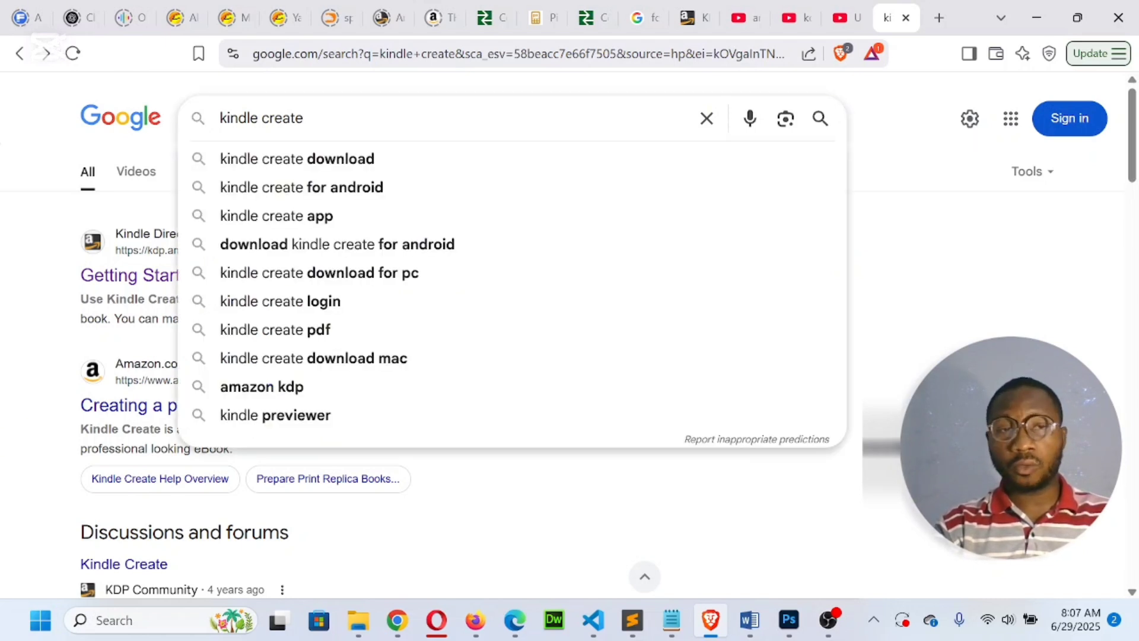
Step: Open the Getting Started with Kindle Create help page from the search results and find its Download Kindle Create section
click(938, 400)
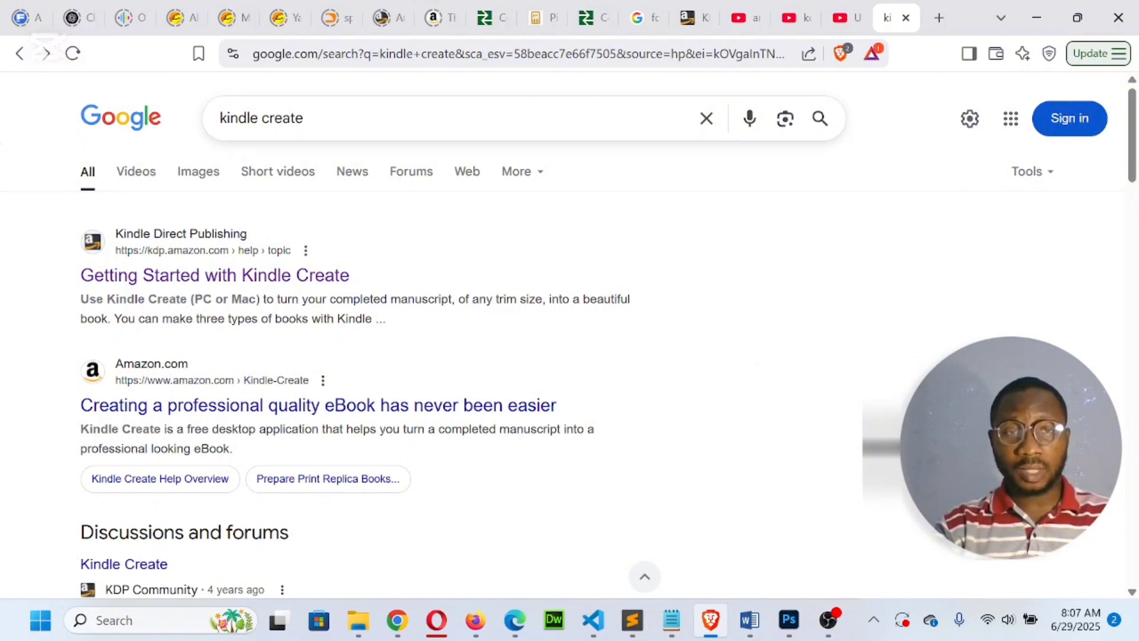
click(303, 118)
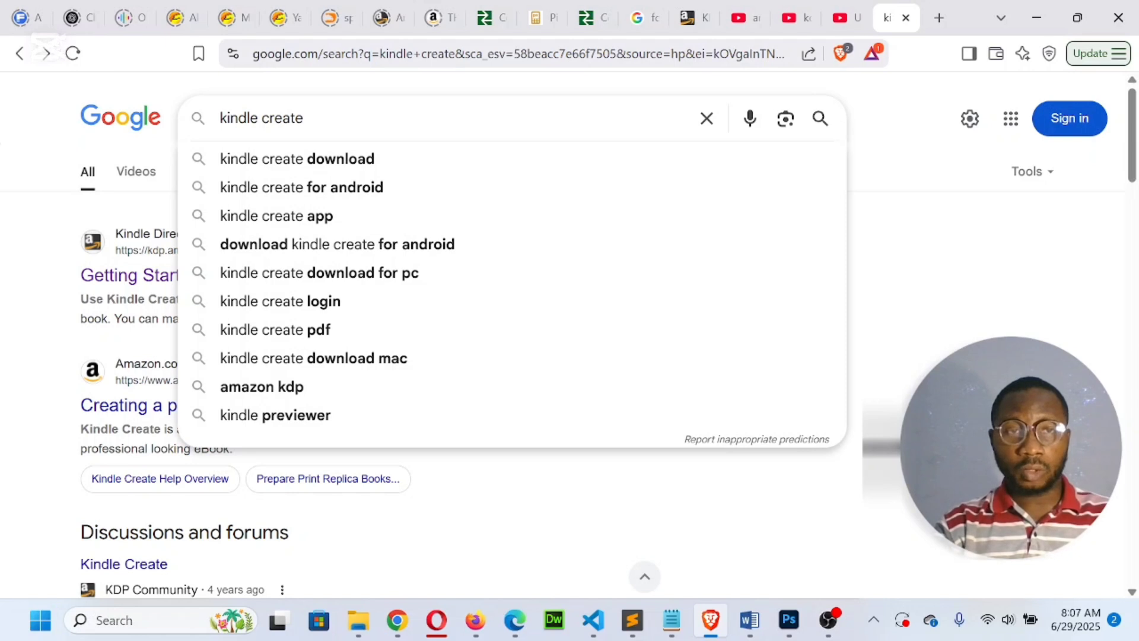
click(935, 355)
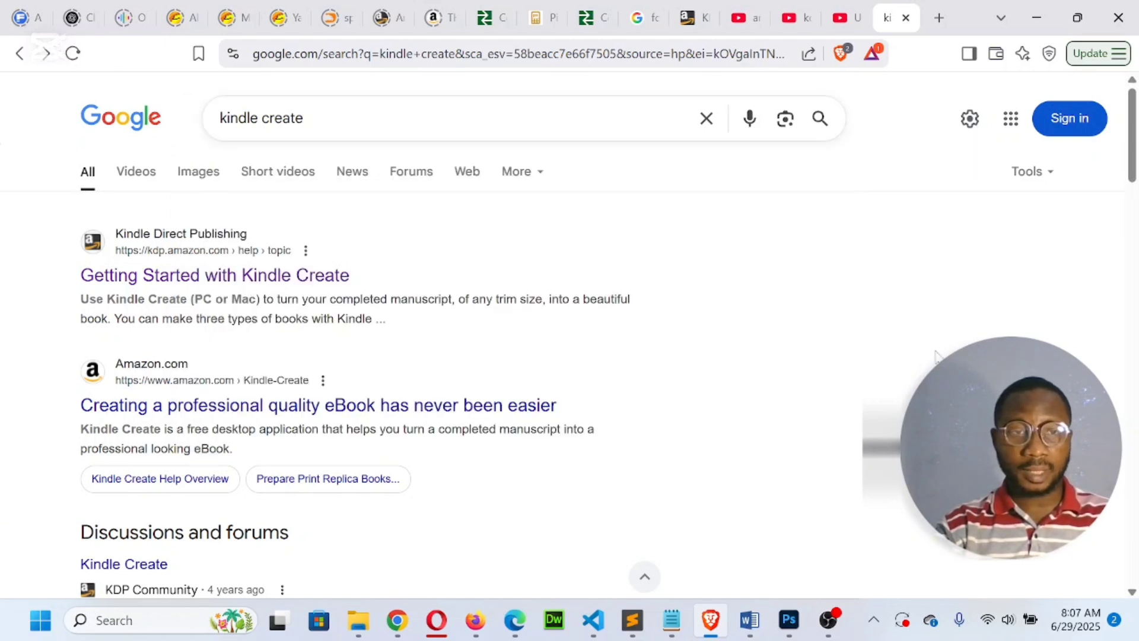
click(229, 281)
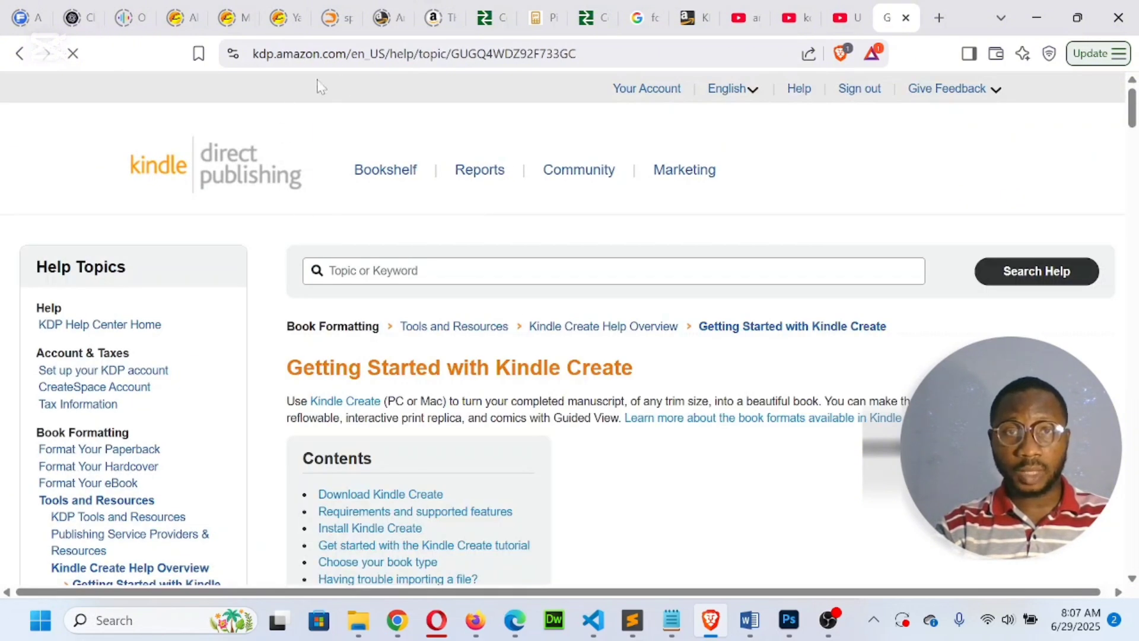
scroll(525, 350, down, 8)
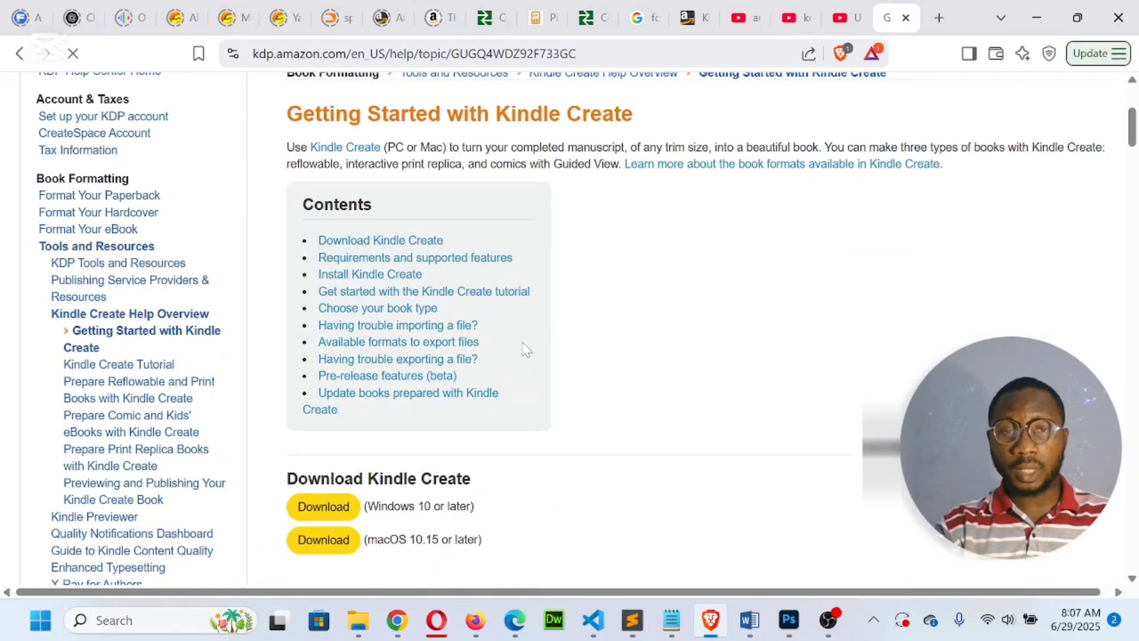
scroll(525, 349, up, 1)
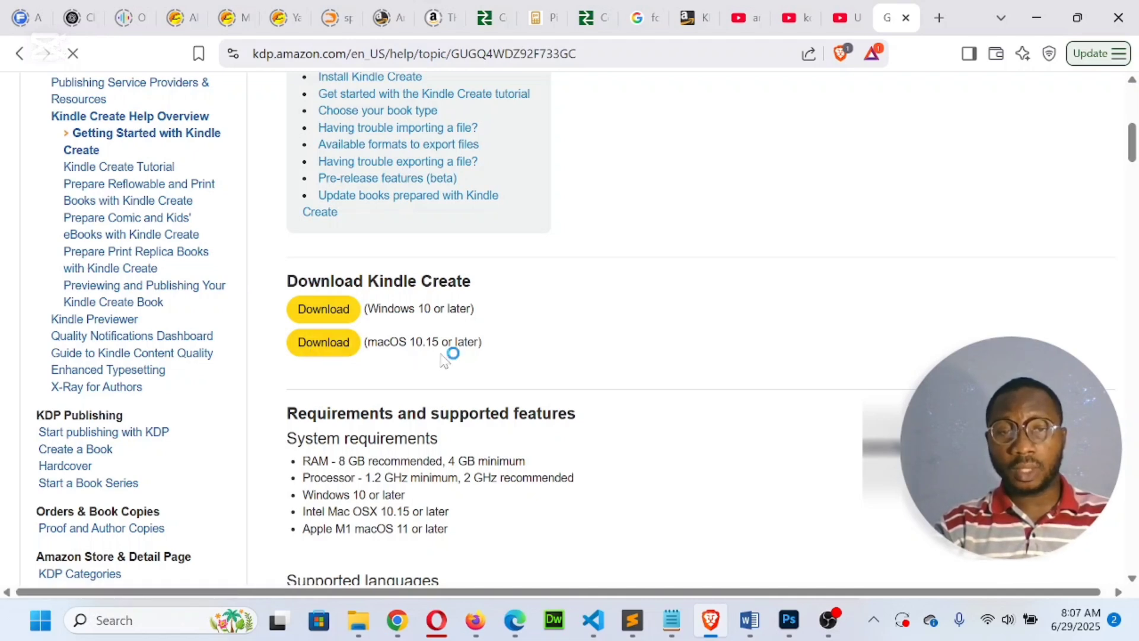
scroll(551, 342, down, 2)
scroll(552, 343, up, 3)
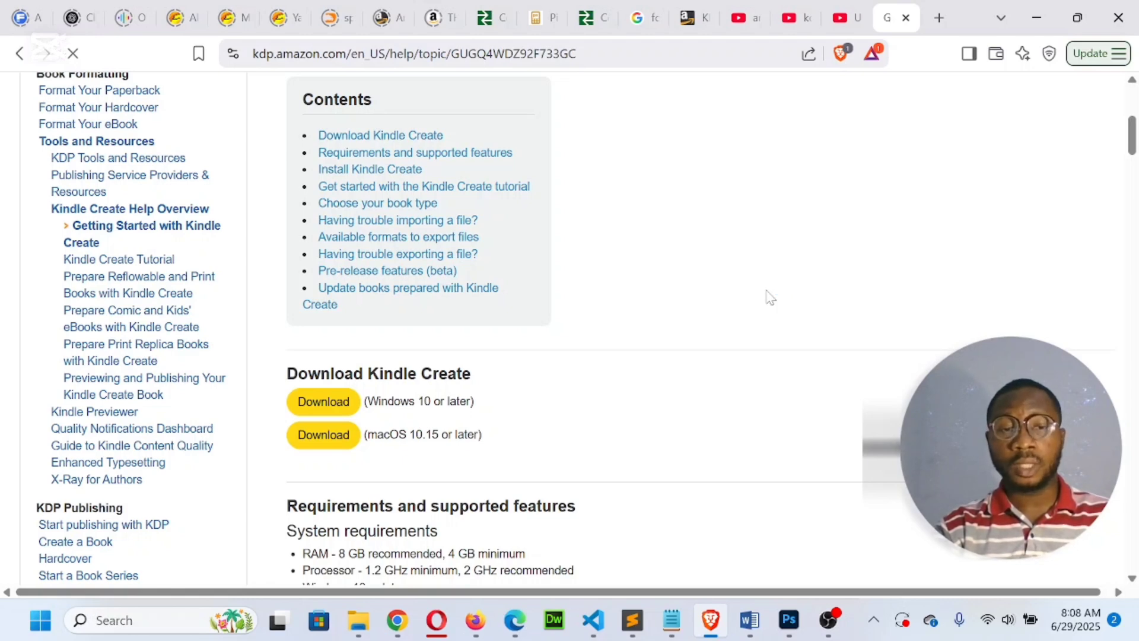
Step: Launch the Kindle Create desktop application and start a new project
key(super)
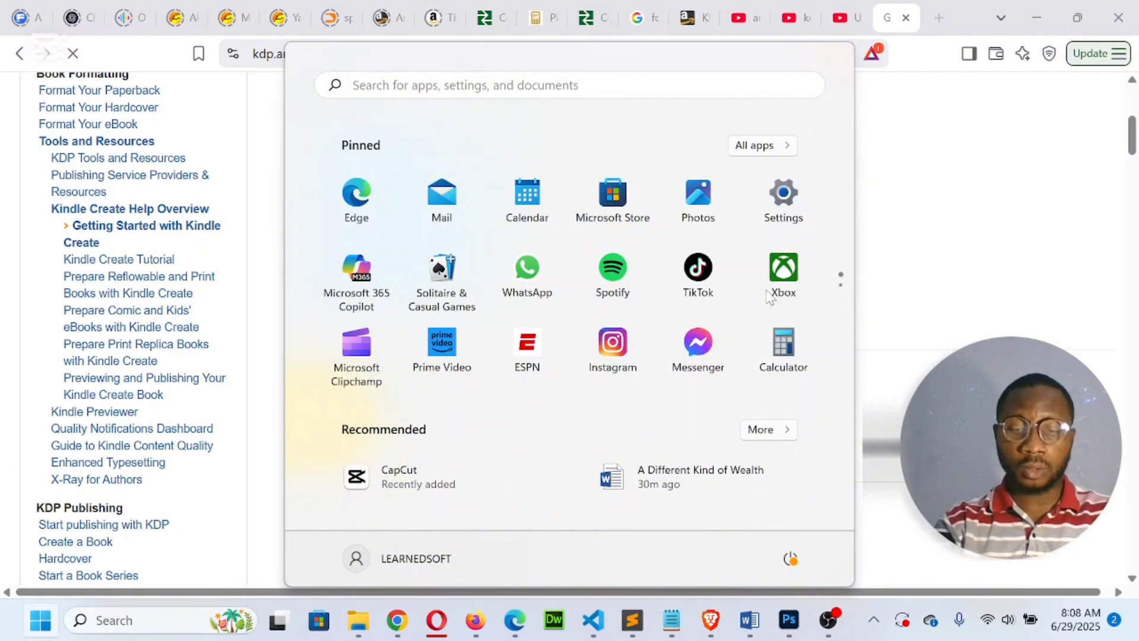
text(kindl)
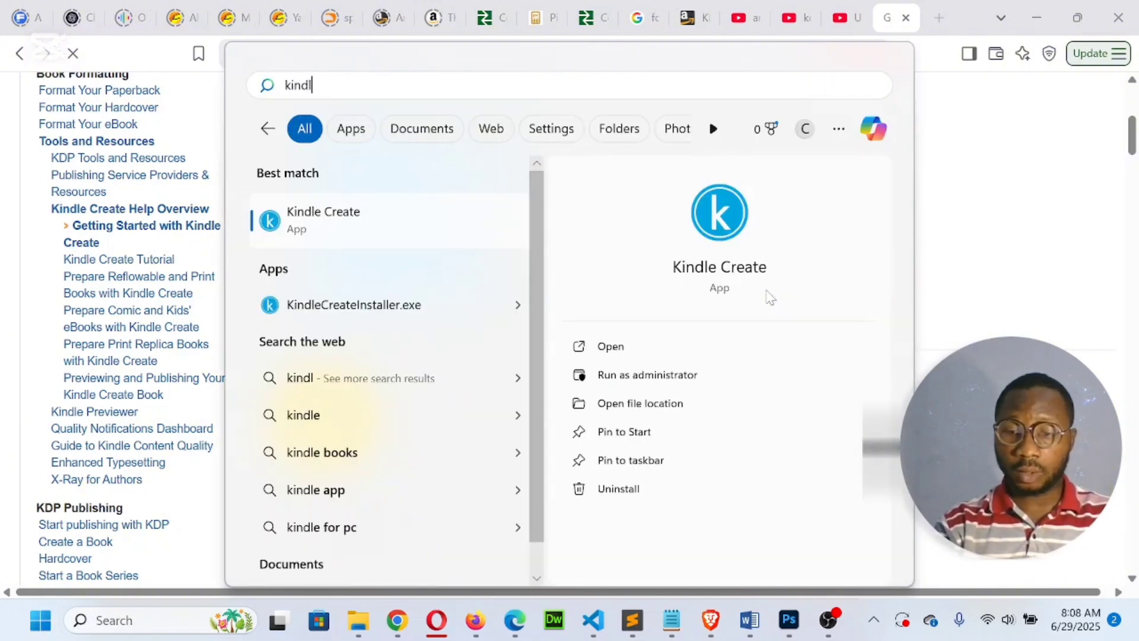
key(Return)
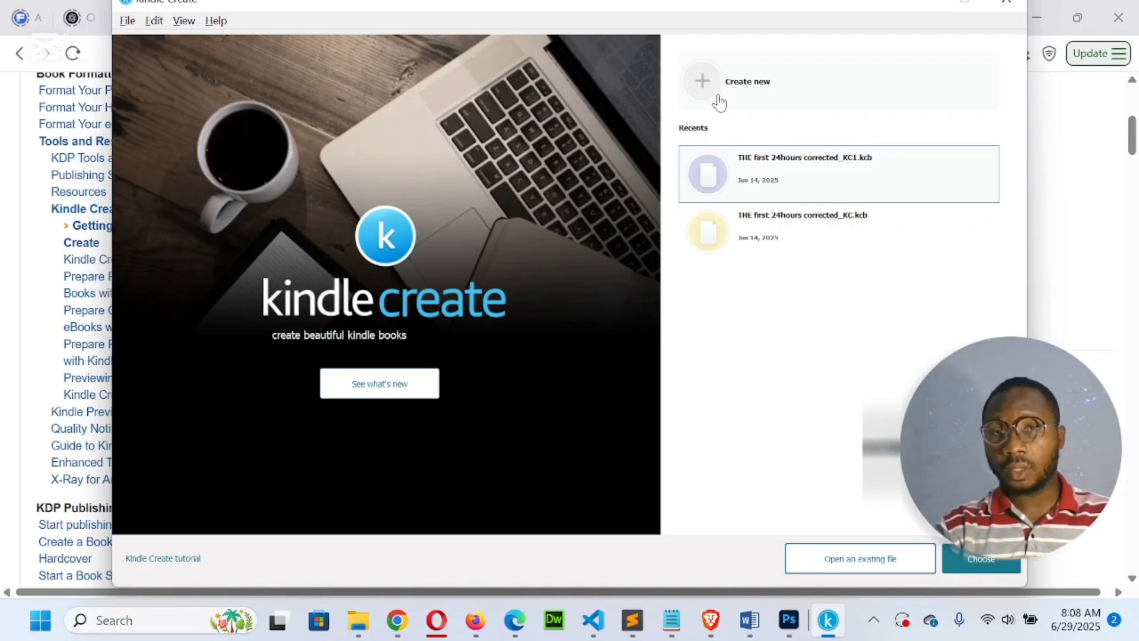
click(735, 94)
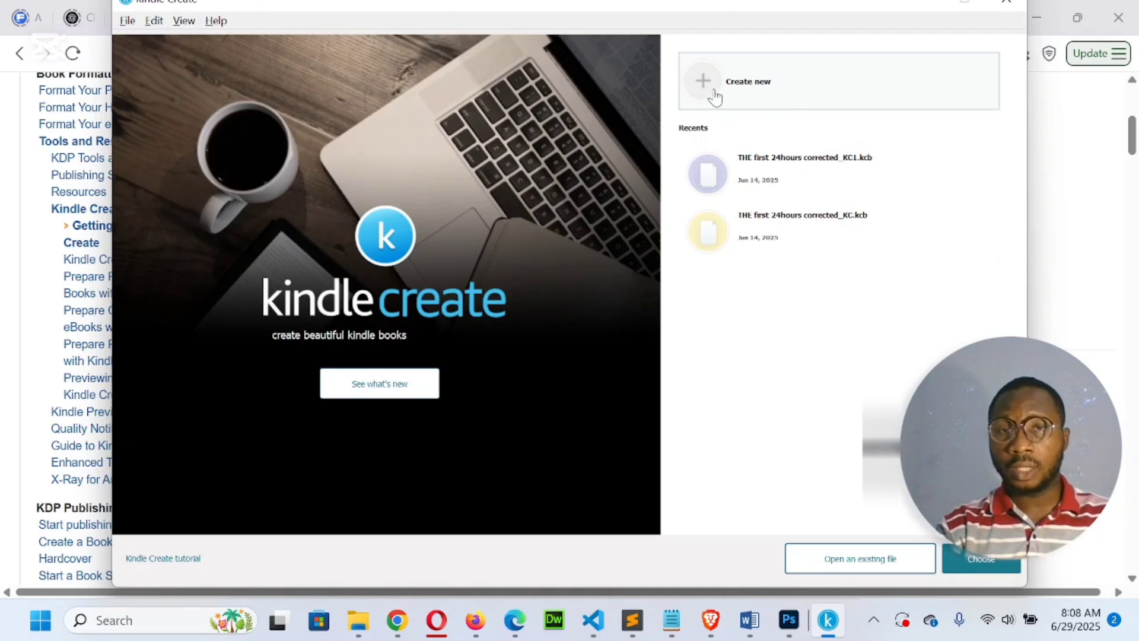
click(743, 94)
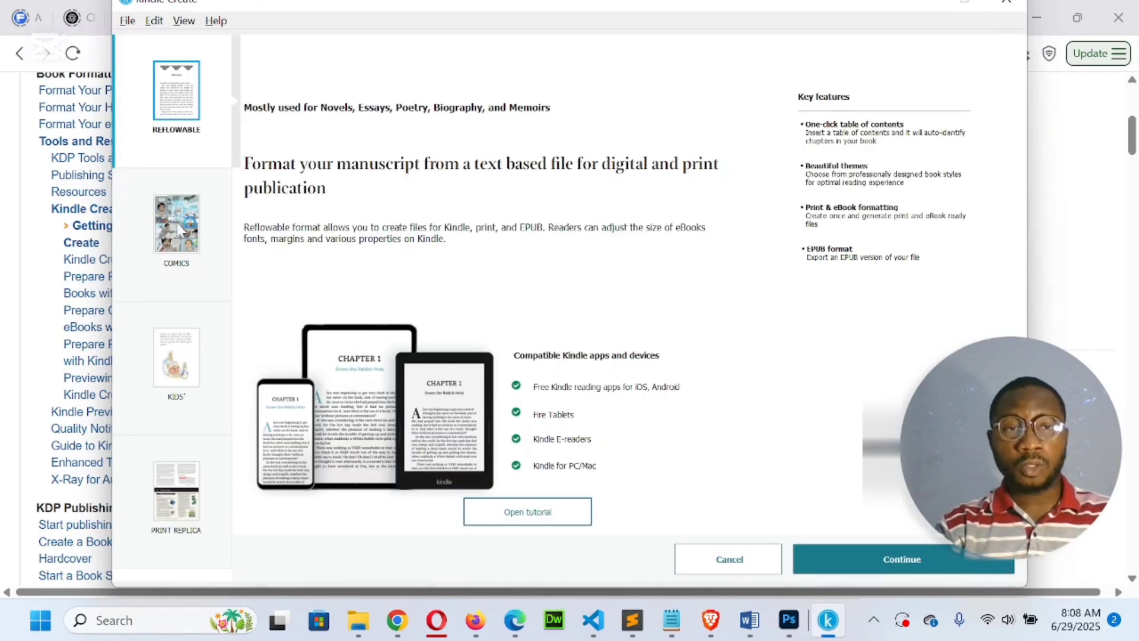
Step: Review the Comics, Kids' and Print Replica book types, choose Reflowable and continue to the book details
click(178, 243)
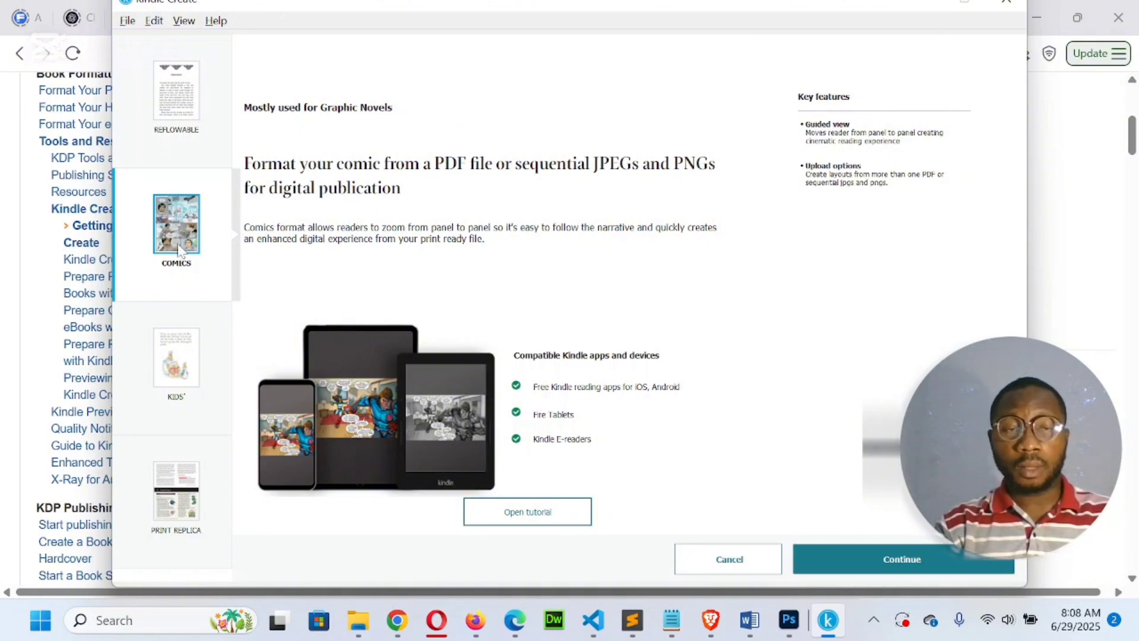
click(183, 369)
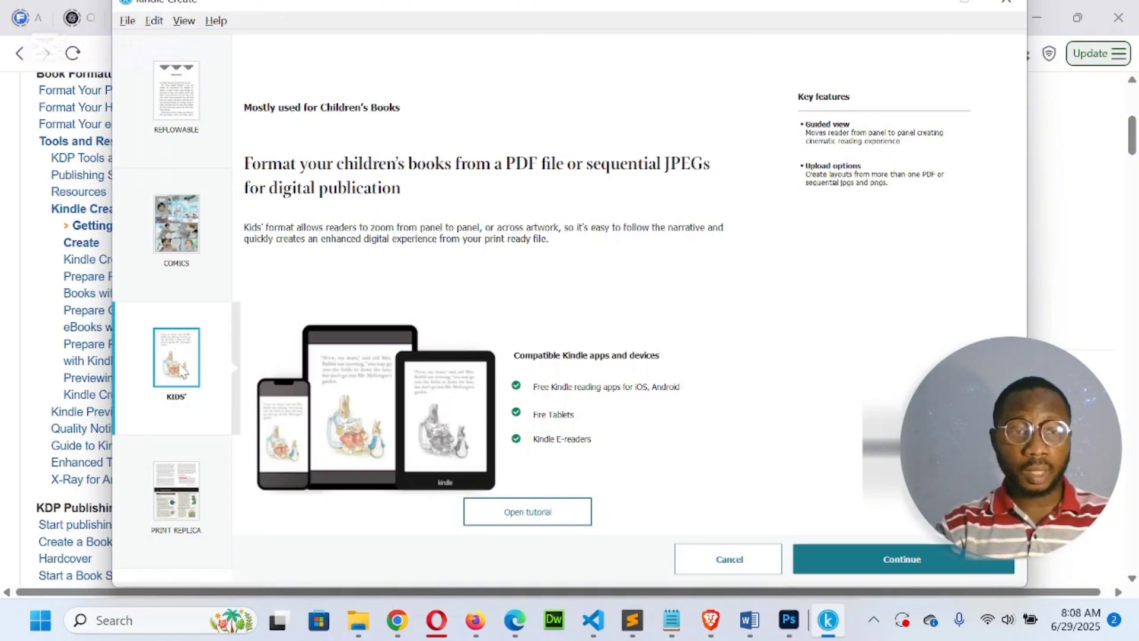
click(179, 500)
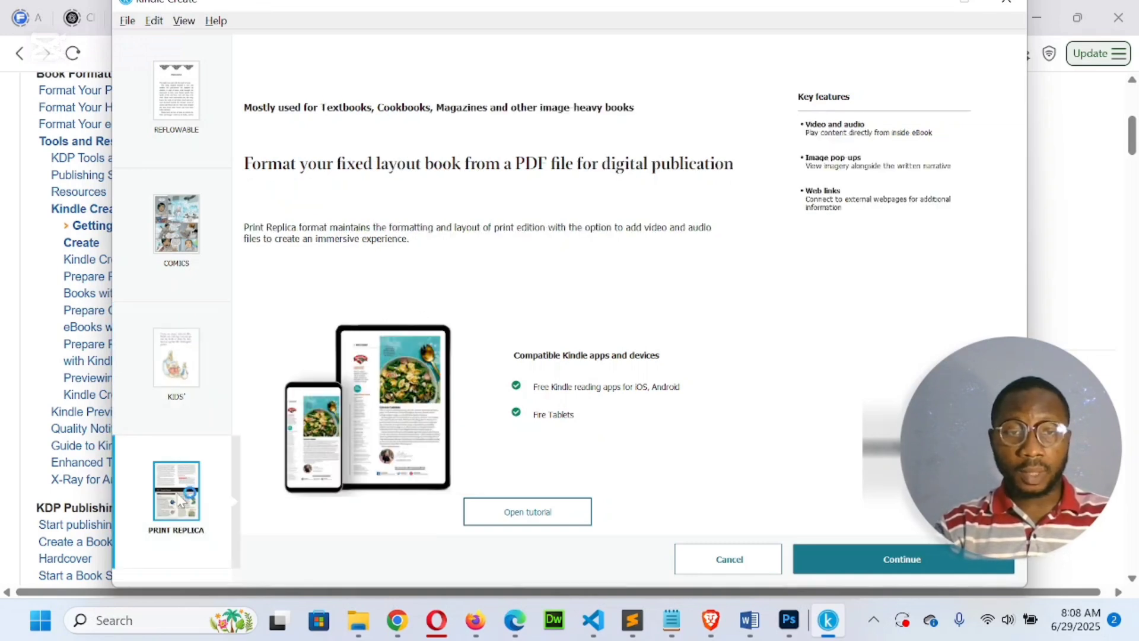
click(166, 113)
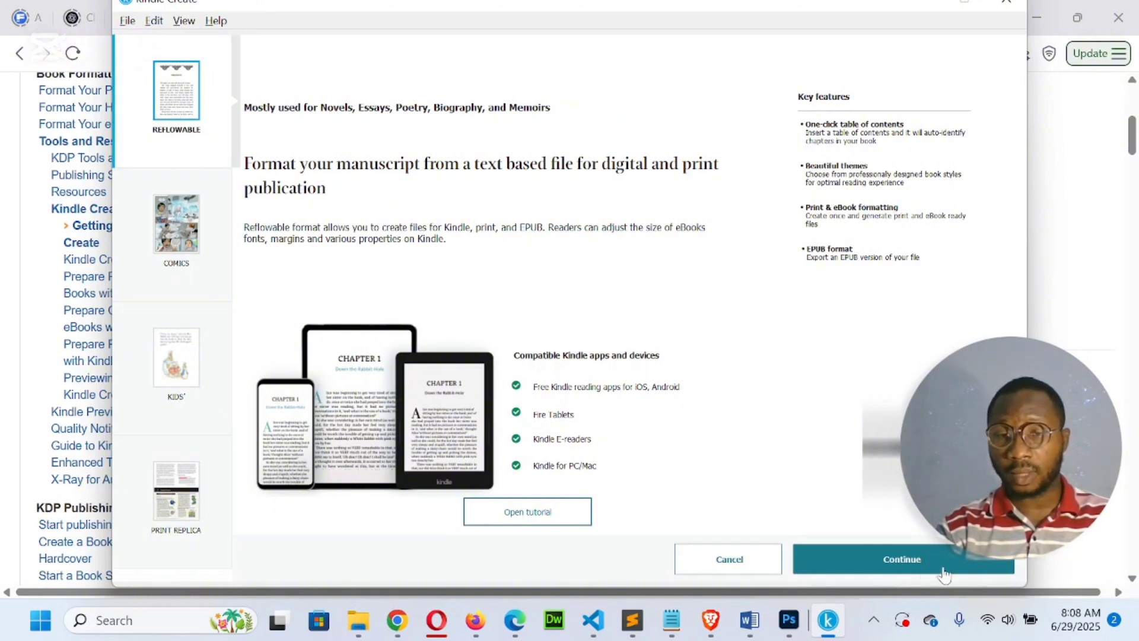
click(898, 565)
click(897, 561)
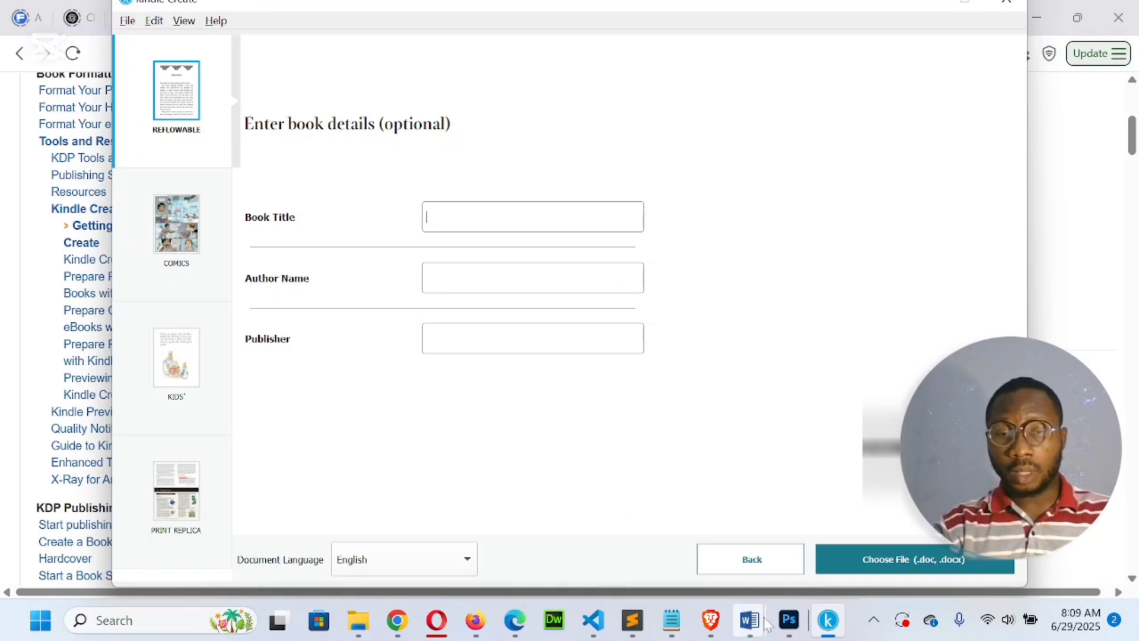
Step: Look up the title in the Word file Document4 and enter A DIFFERENT KIND OF WEALTH as the book title in Kindle Create
mouse_move(749, 632)
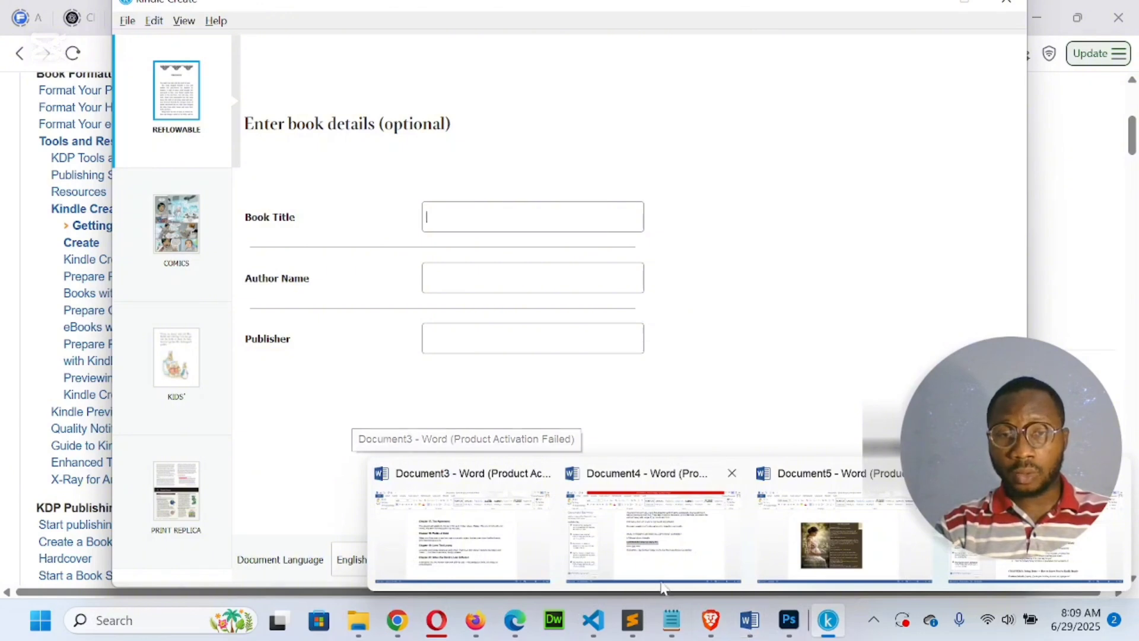
click(660, 557)
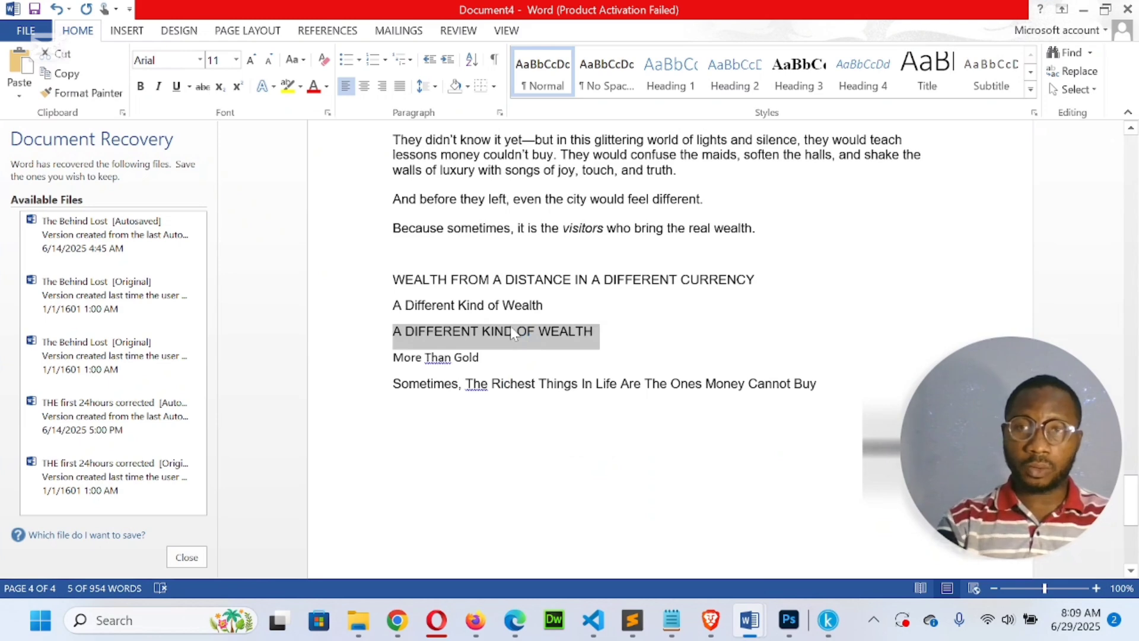
click(1083, 9)
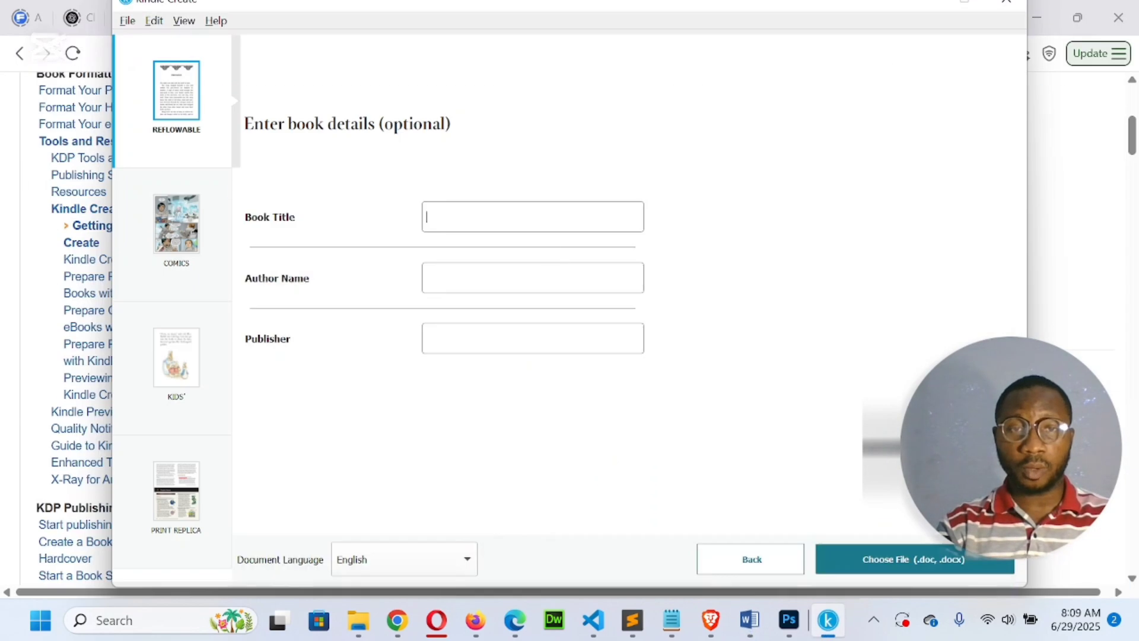
text(A DIFFERENT KIND OF WEALTH)
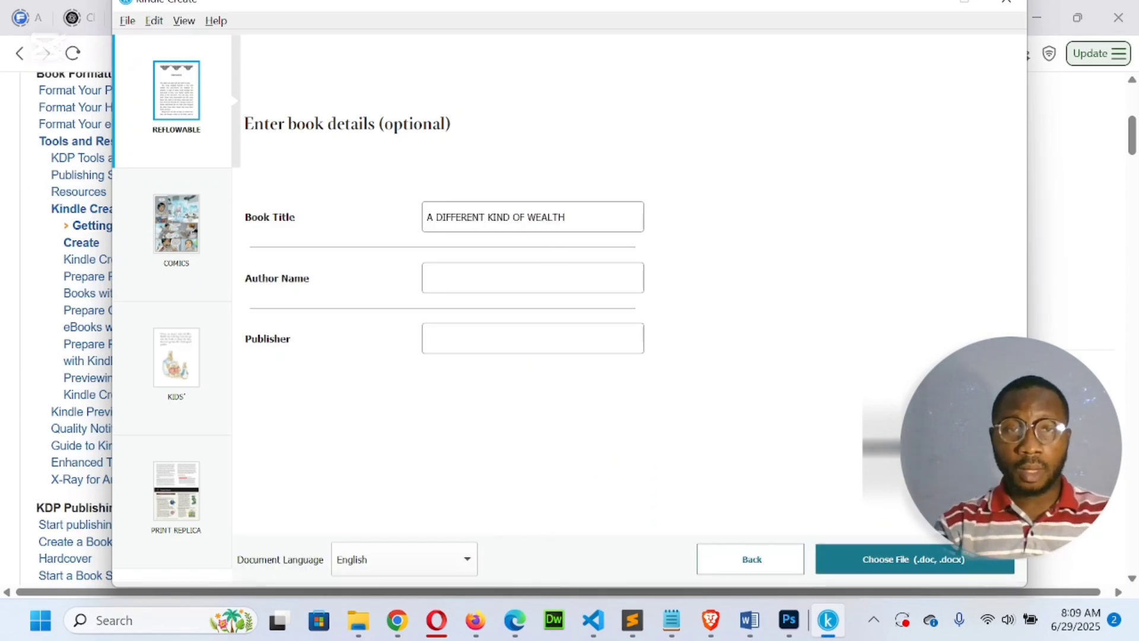
Step: Enter the author's full name in the book details
key(Tab)
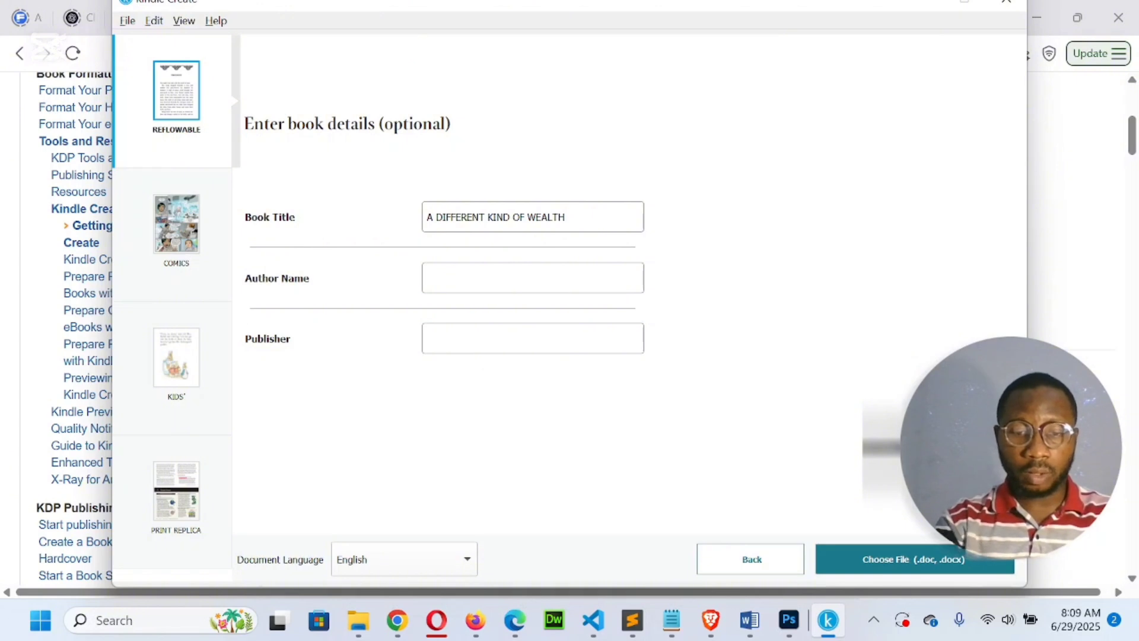
text(U)
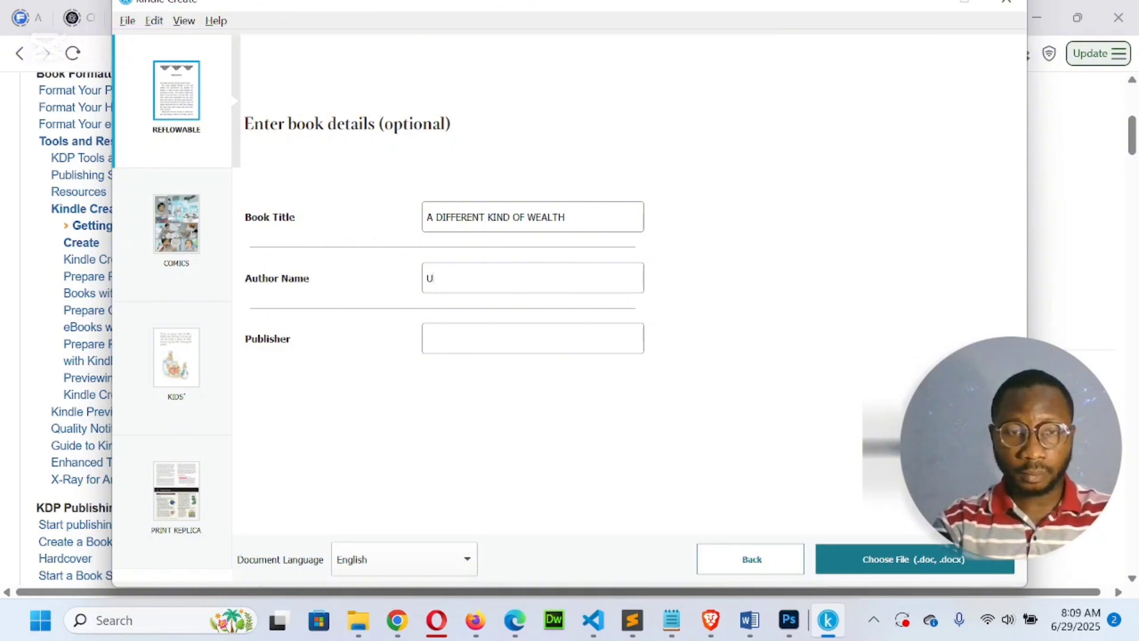
text(OKA )
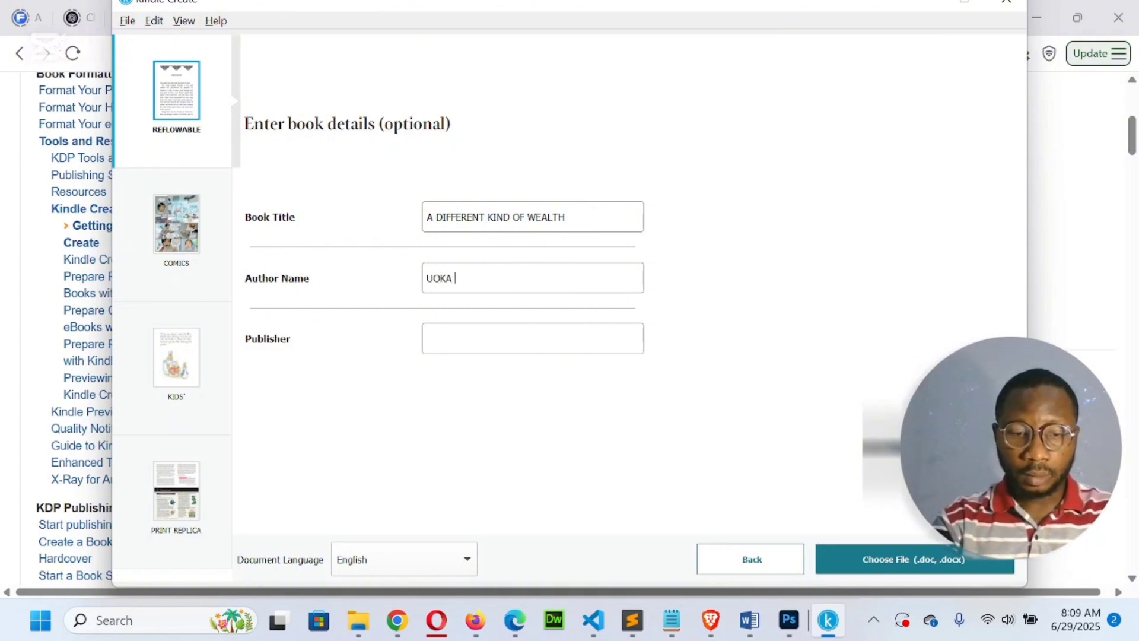
text(ST. )
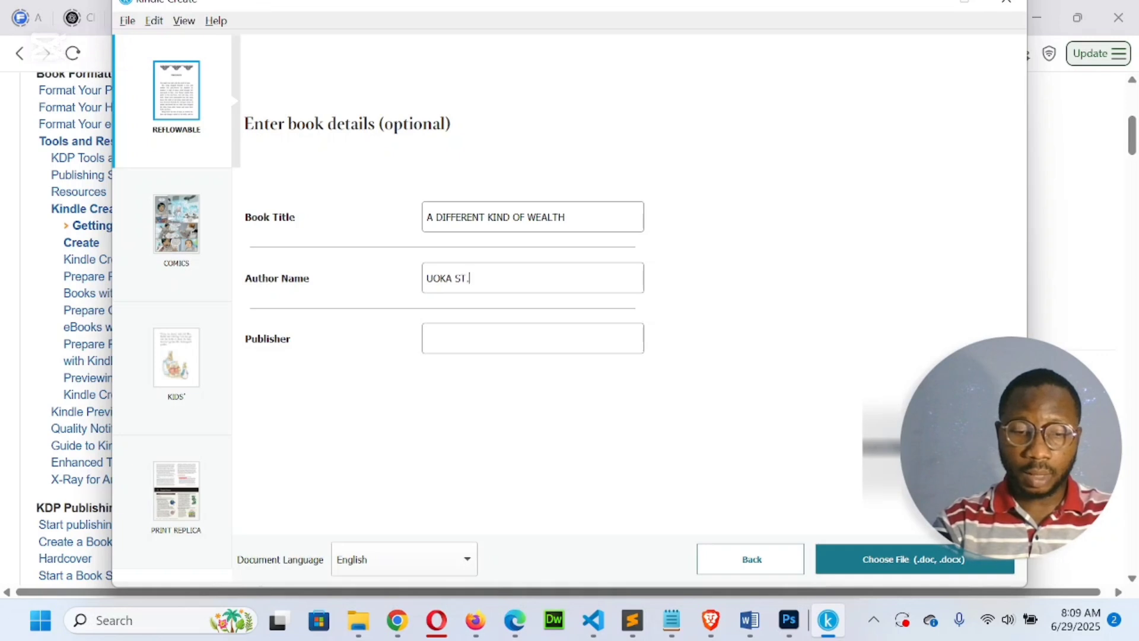
text(CAS)
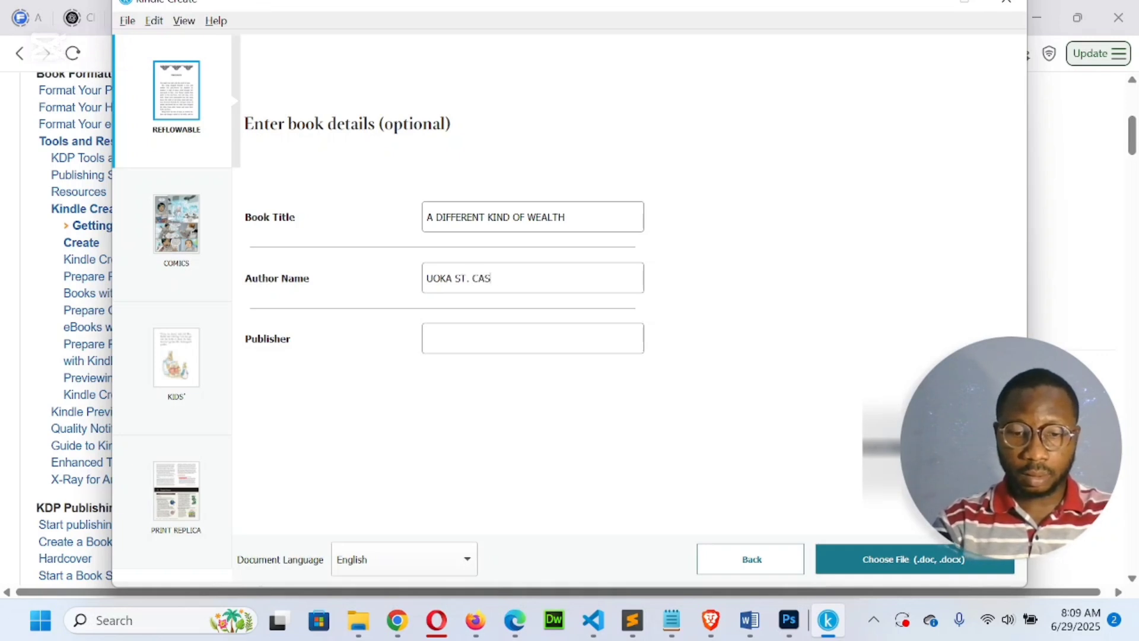
text(MIRE)
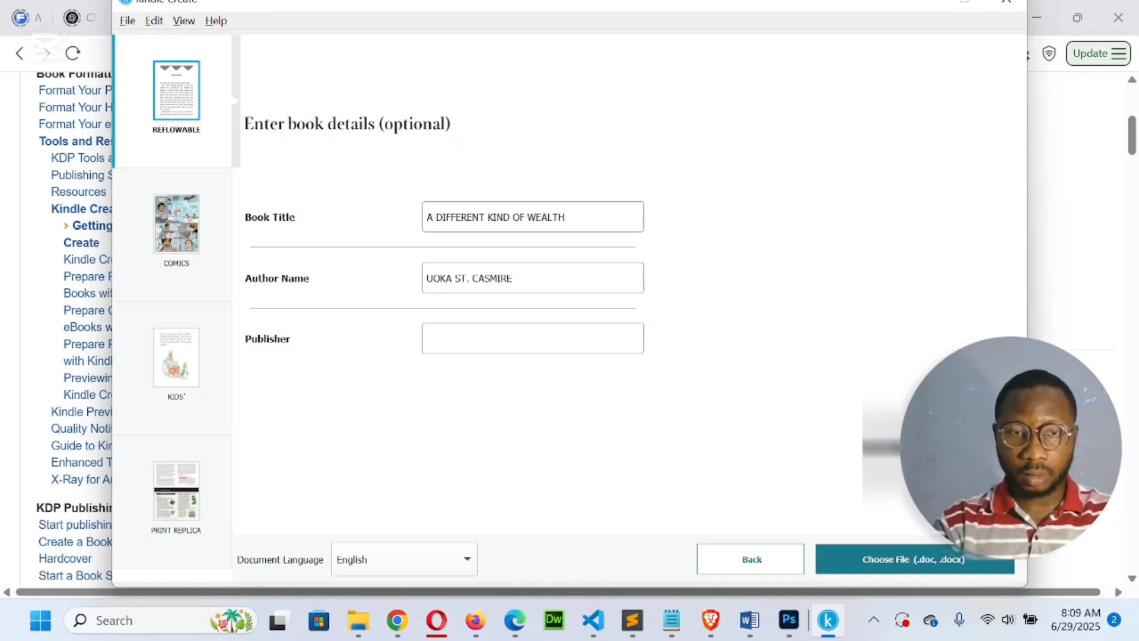
text( EMMANU)
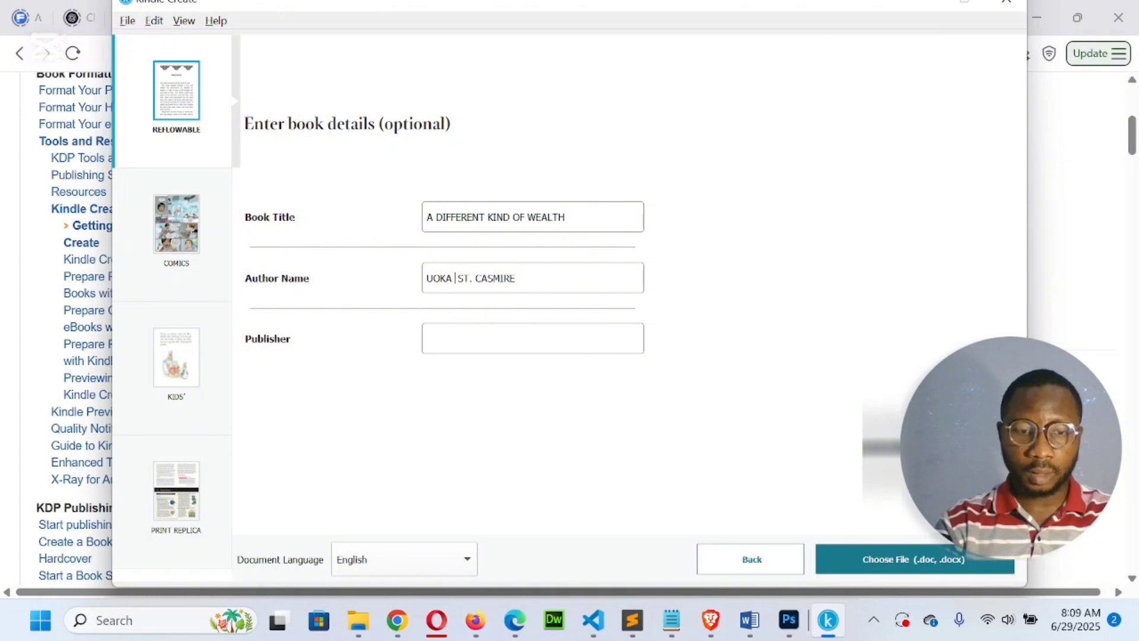
text(EL)
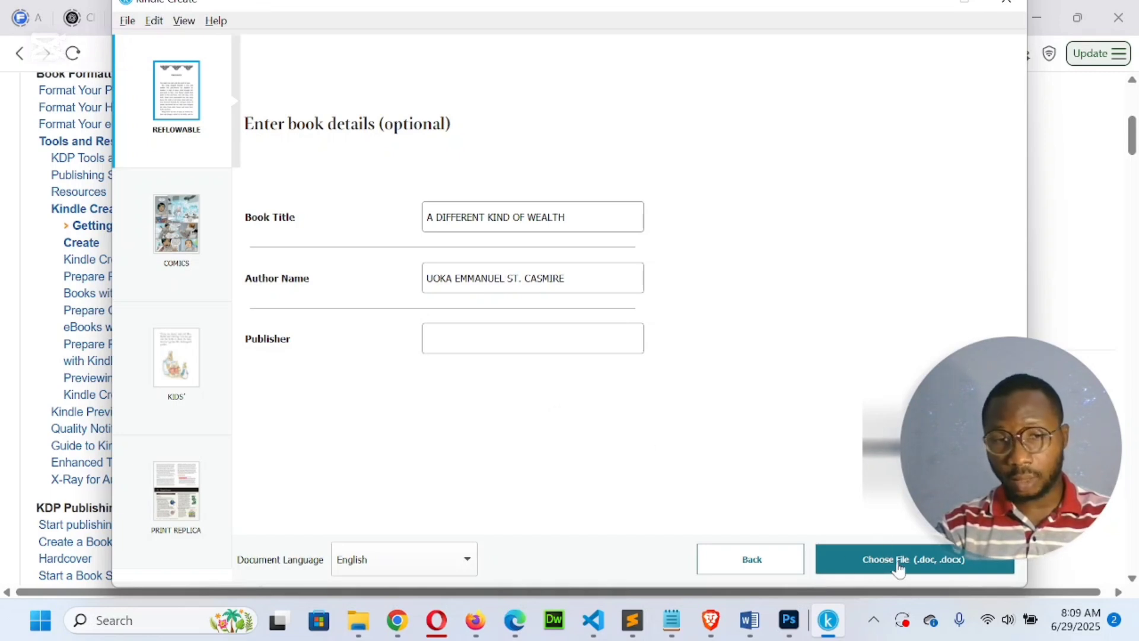
Step: View the available document languages and the Word manuscript import dialog, closing it without choosing a file
click(469, 561)
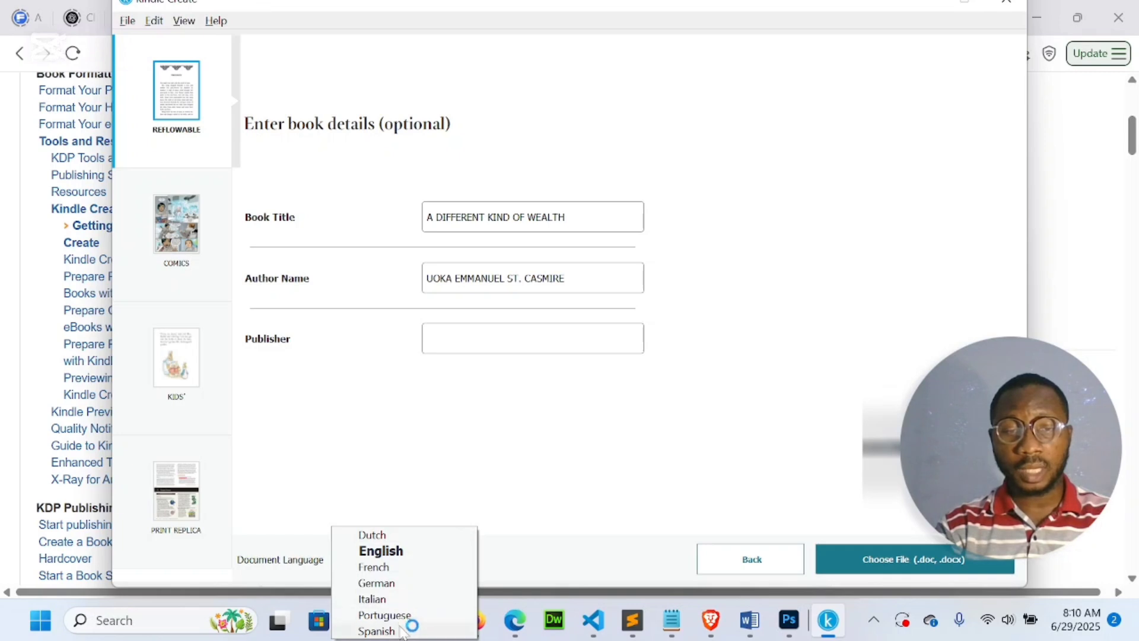
click(524, 534)
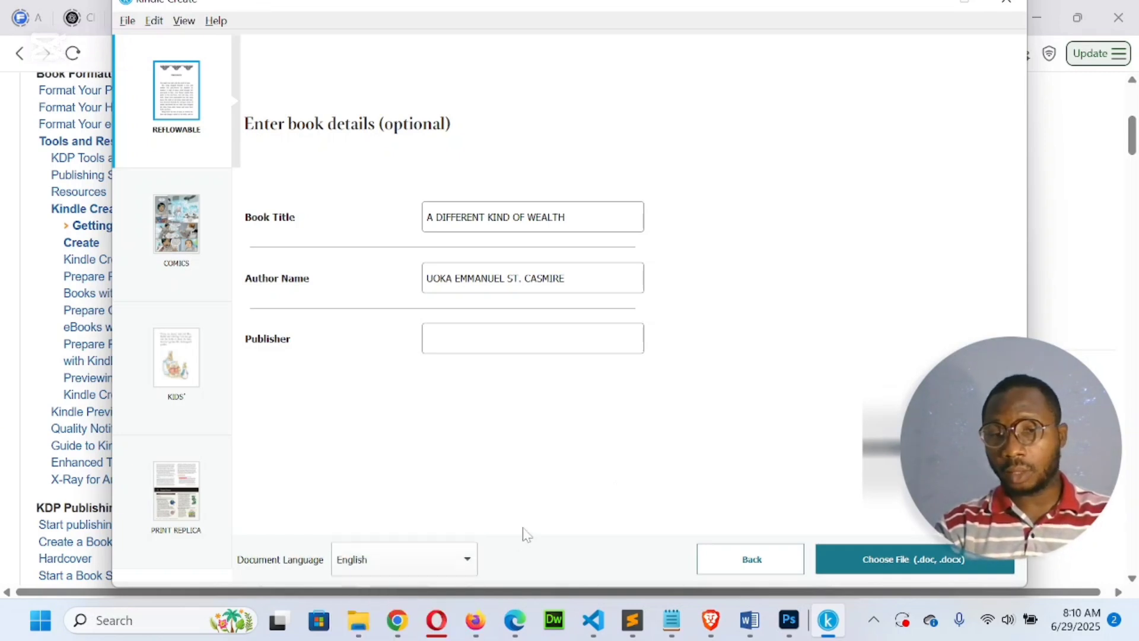
click(898, 570)
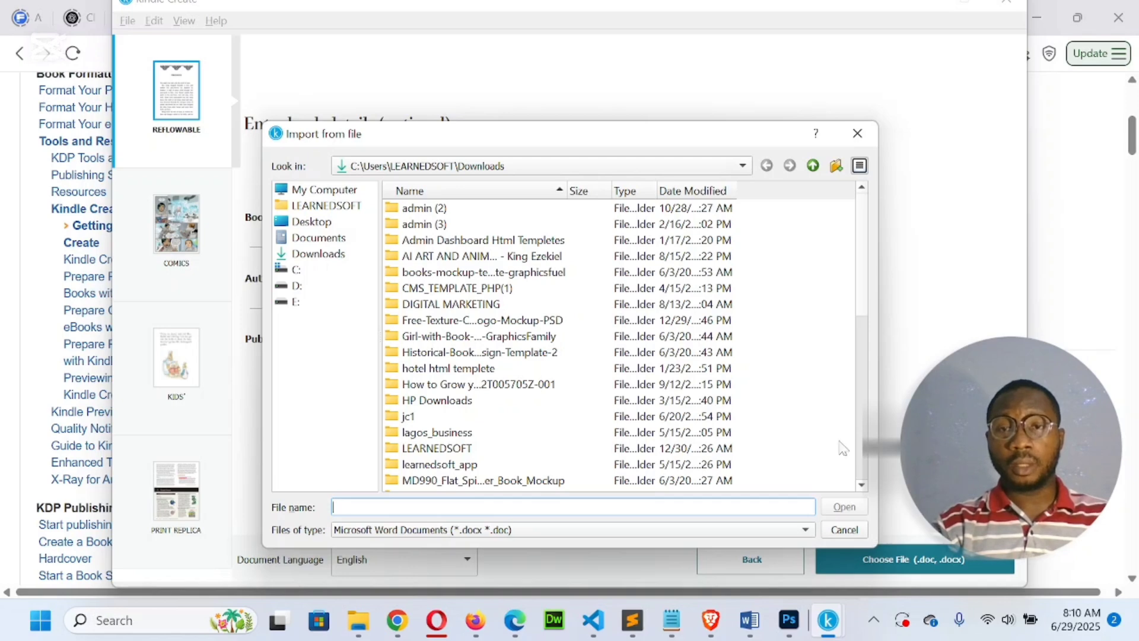
click(858, 137)
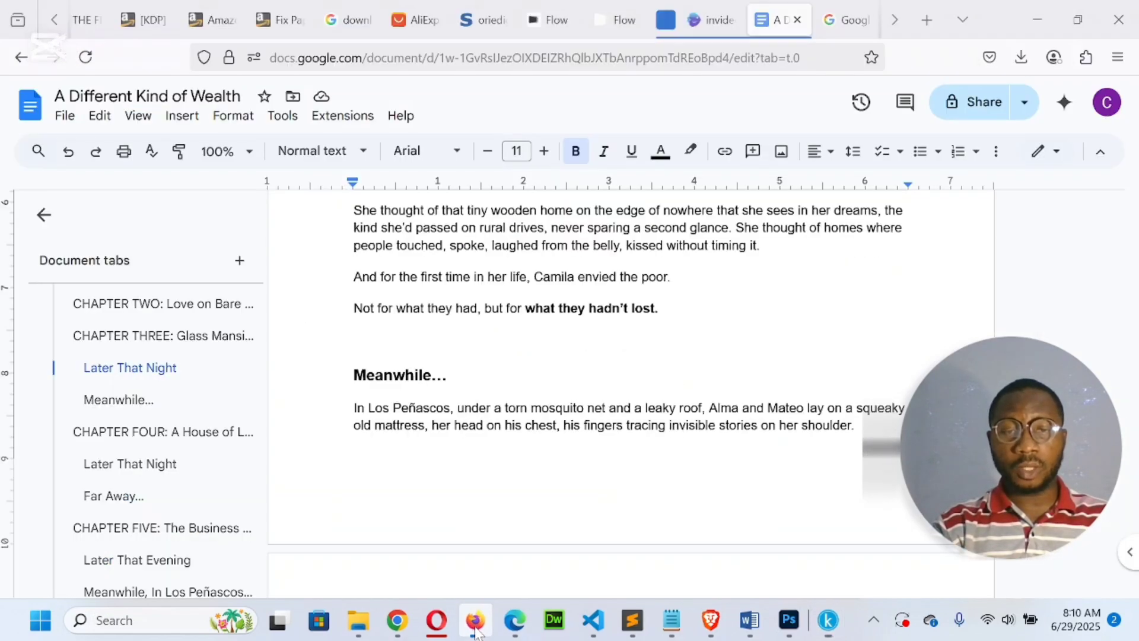
Step: Switch to the A Different Kind of Wealth manuscript in Google Docs and view the available download formats, including Microsoft Word (.docx)
click(476, 630)
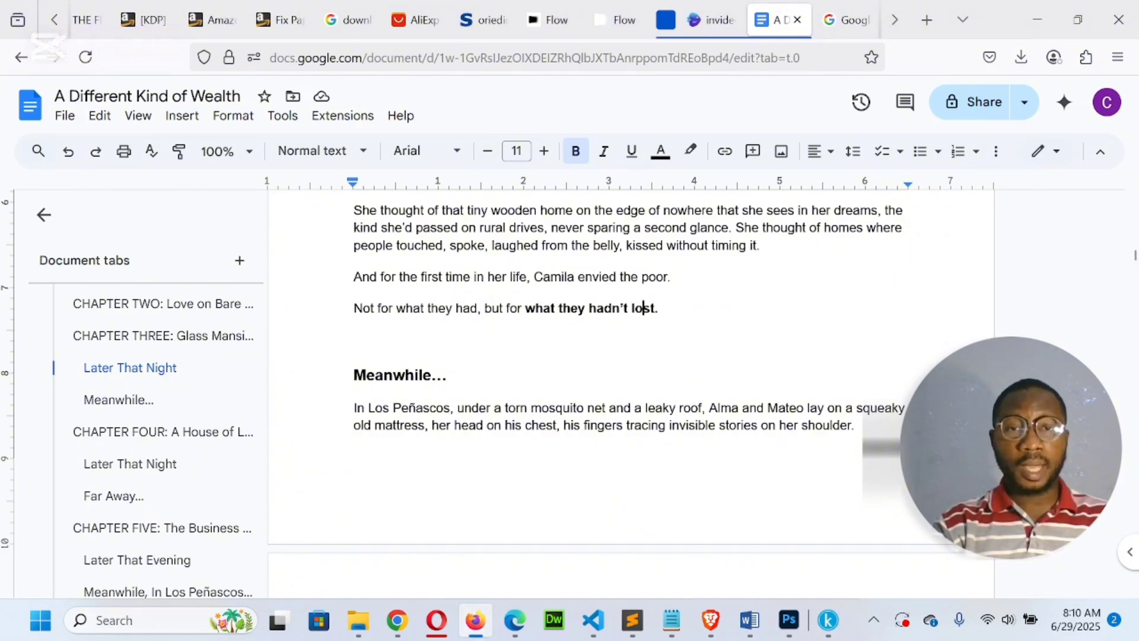
scroll(629, 392, up, 15)
scroll(629, 391, up, 15)
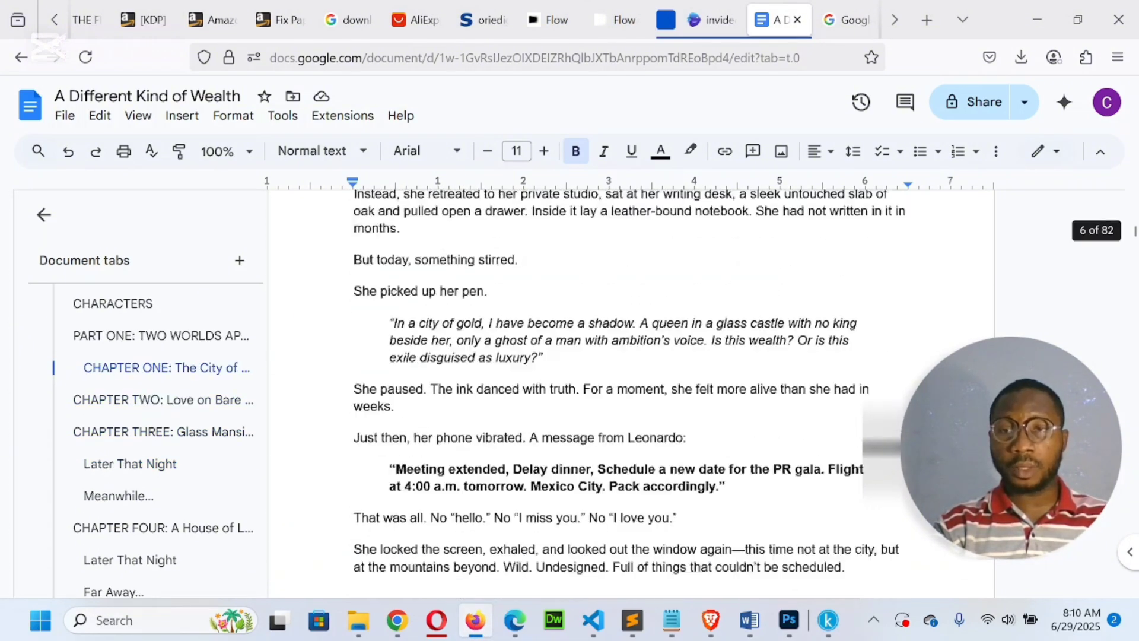
scroll(628, 392, up, 10)
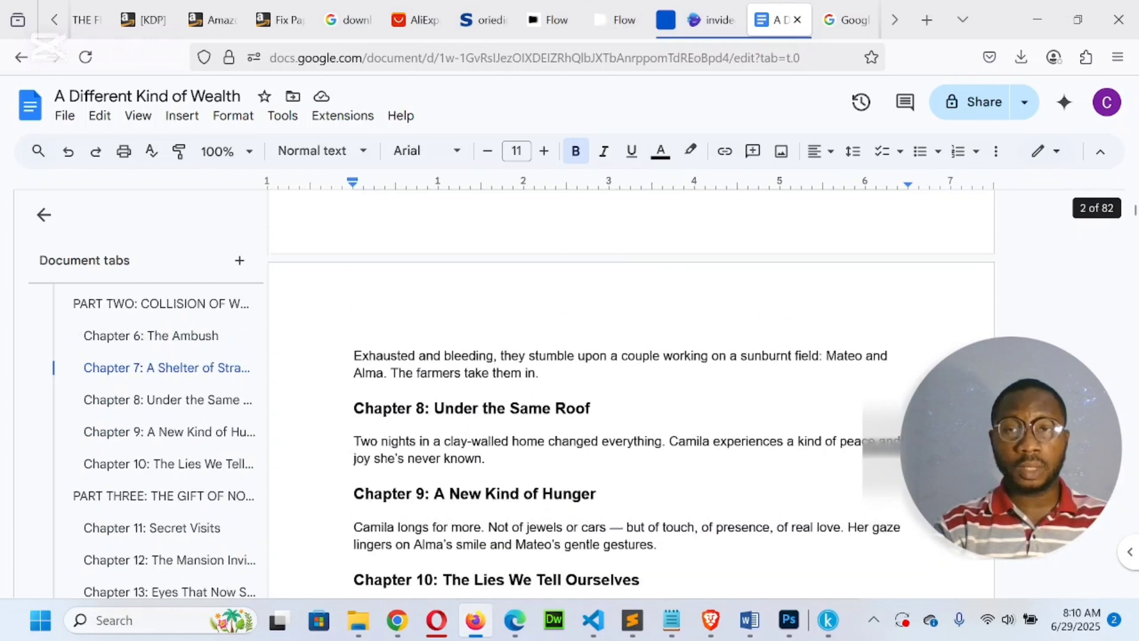
scroll(628, 391, down, 3)
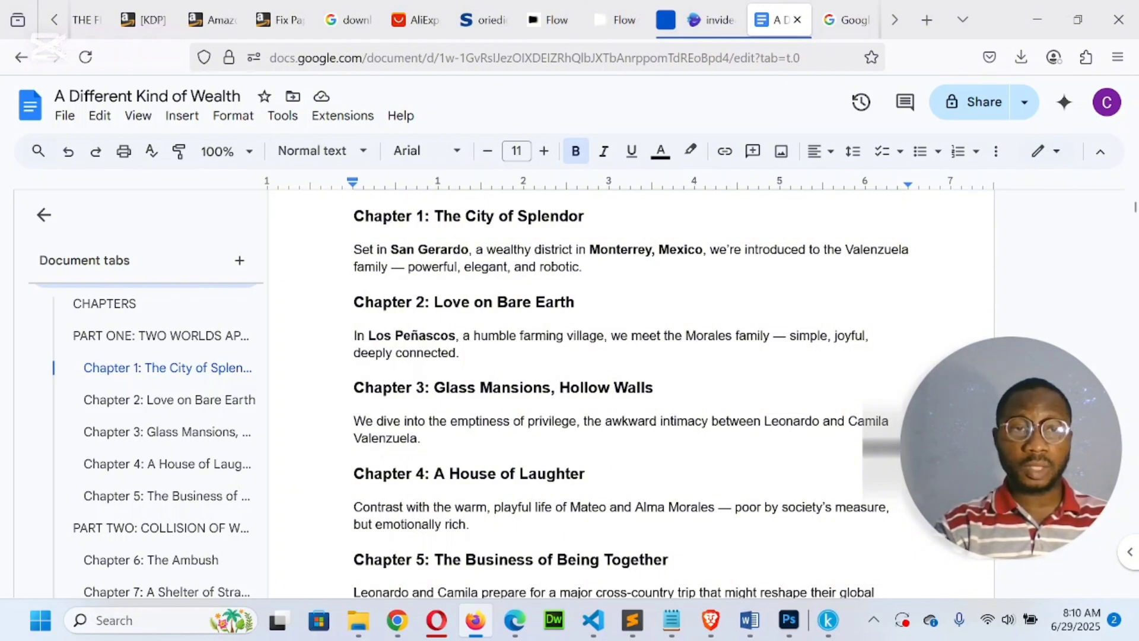
click(67, 118)
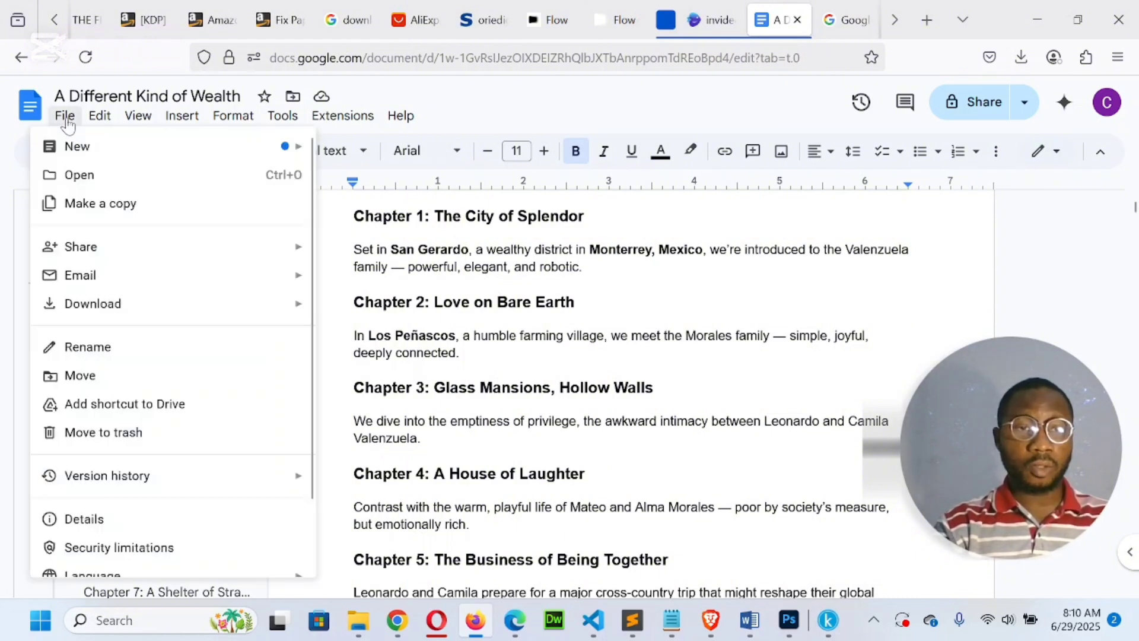
mouse_move(160, 315)
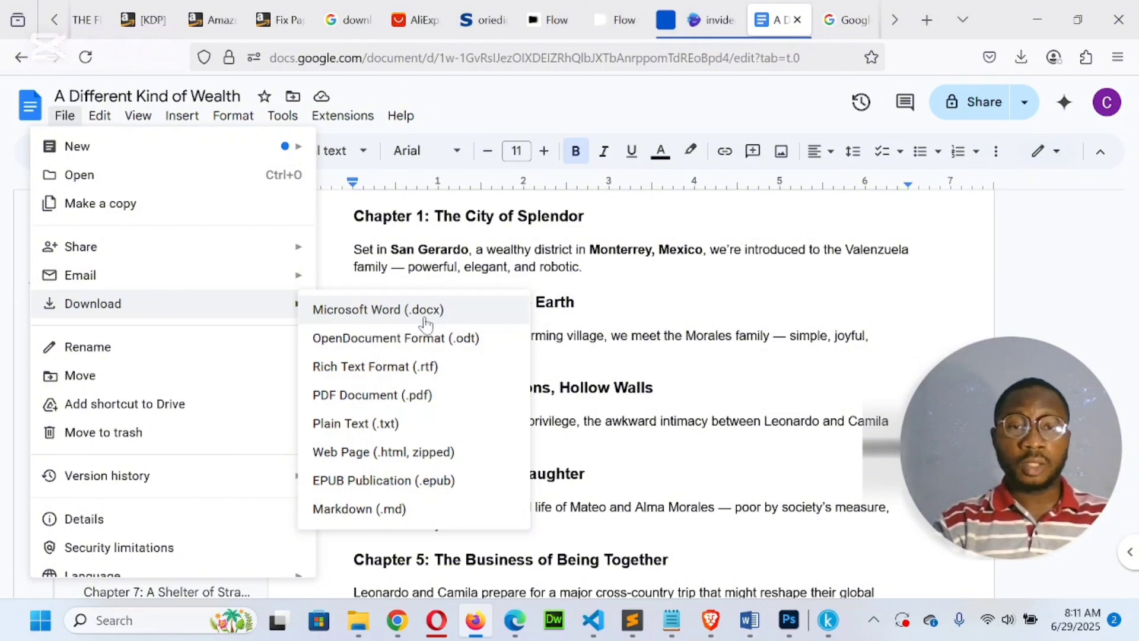
click(623, 269)
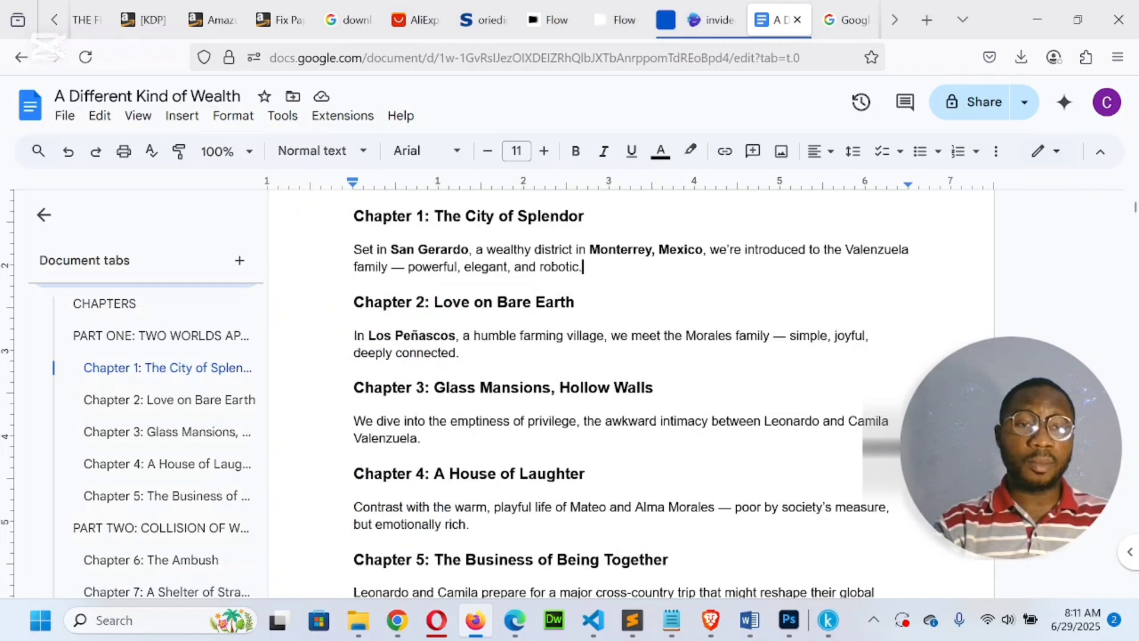
Step: Check the Google Docs document title and examine the chapter summaries at the start of the manuscript
click(148, 97)
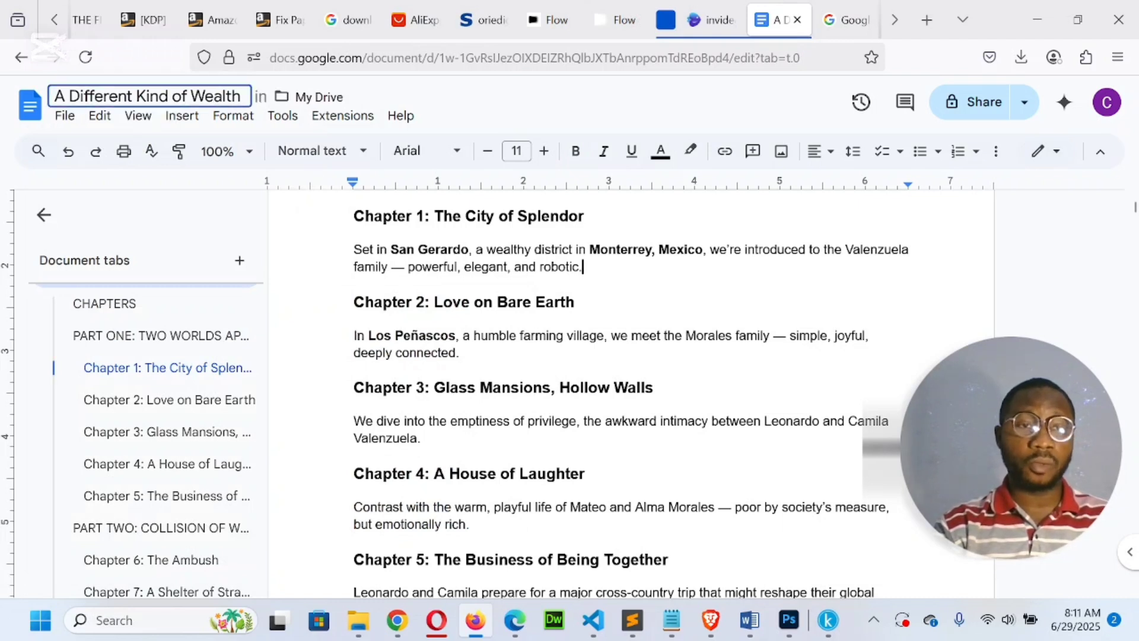
click(108, 97)
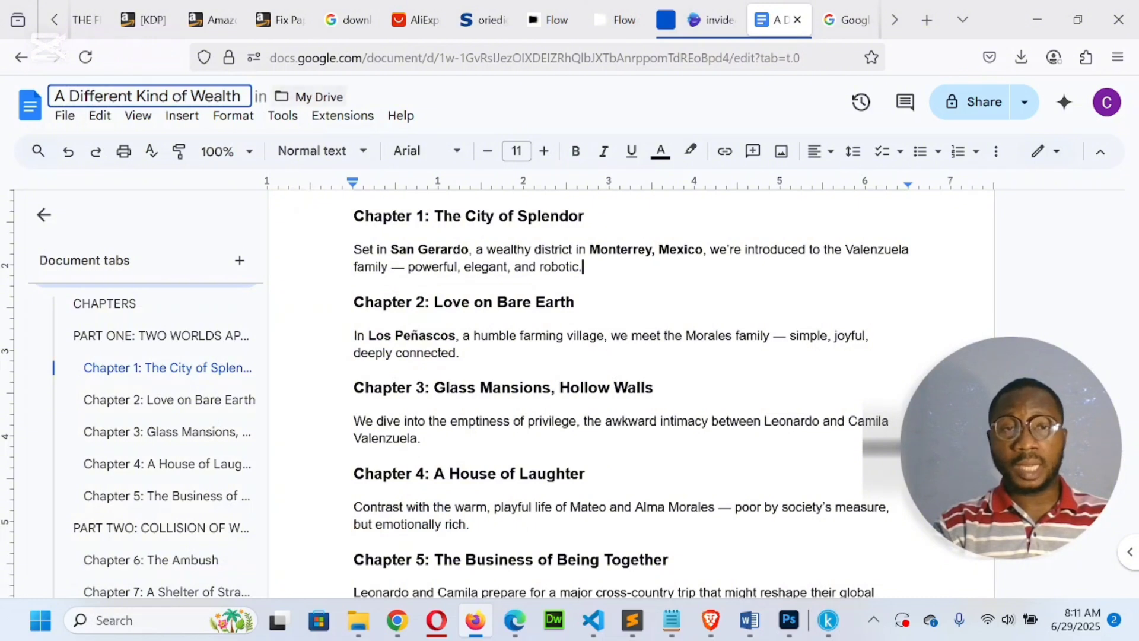
key(Return)
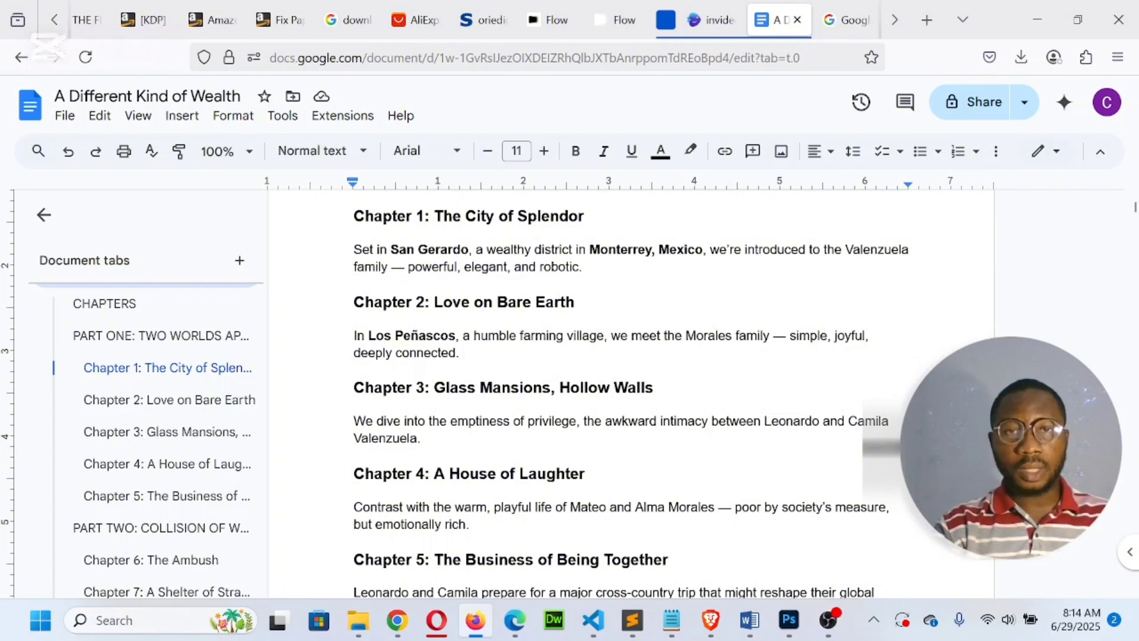
click(621, 336)
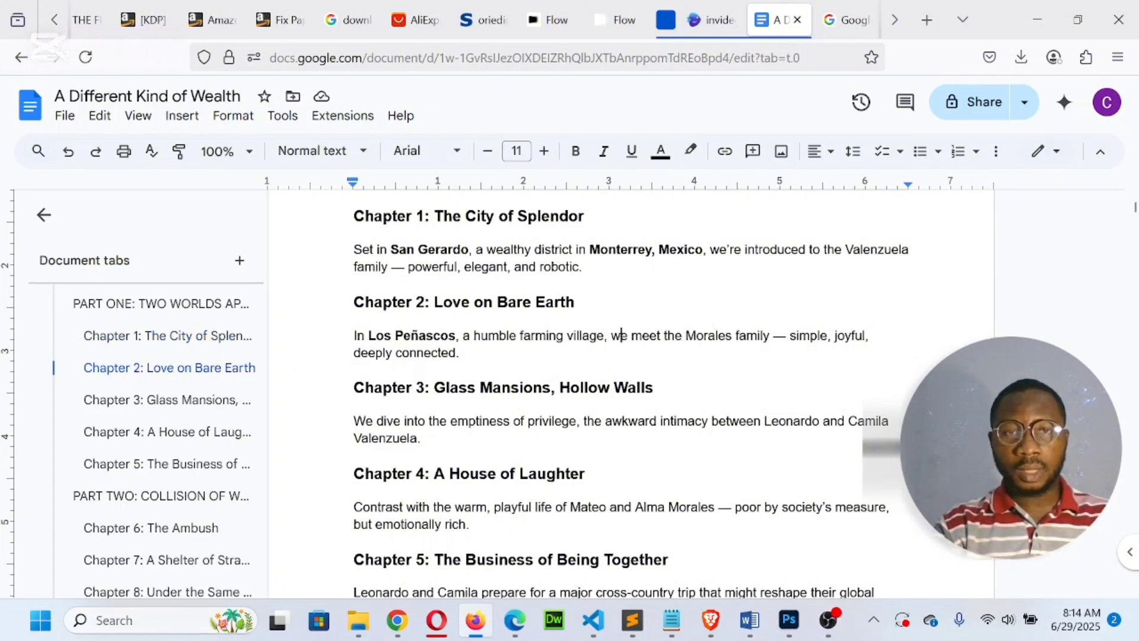
scroll(621, 336, down, 9)
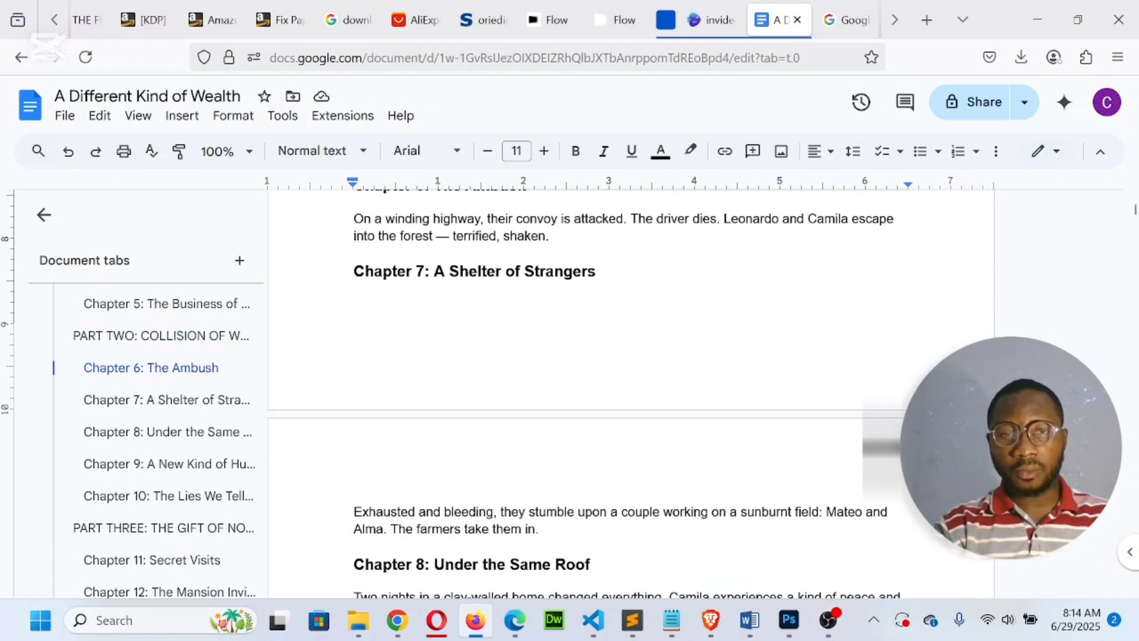
scroll(631, 402, up, 10)
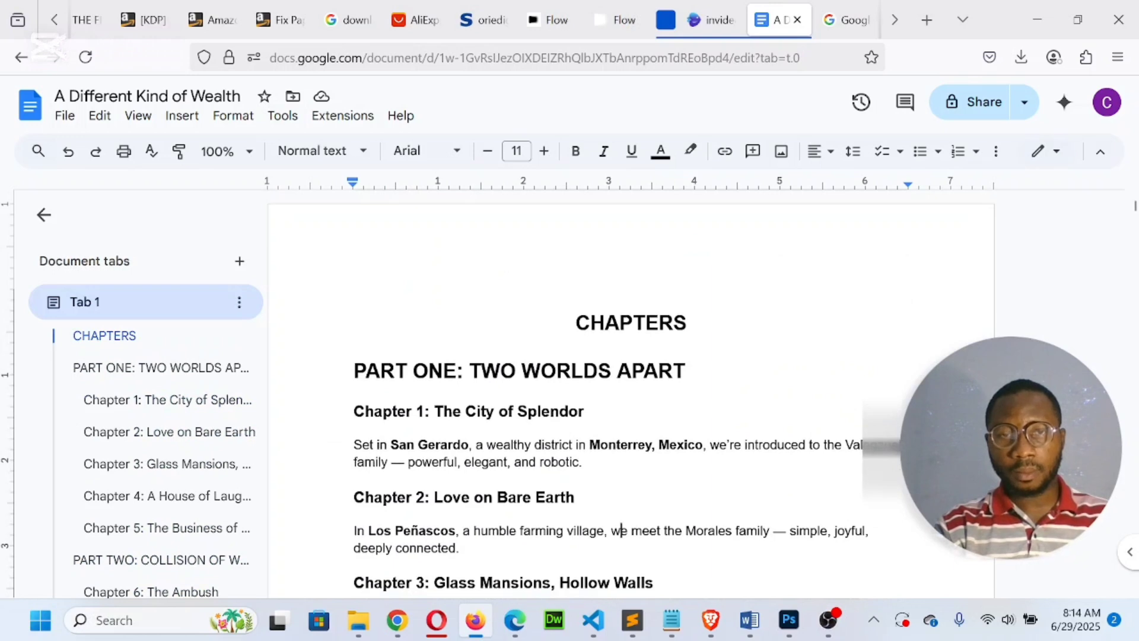
scroll(630, 402, down, 1)
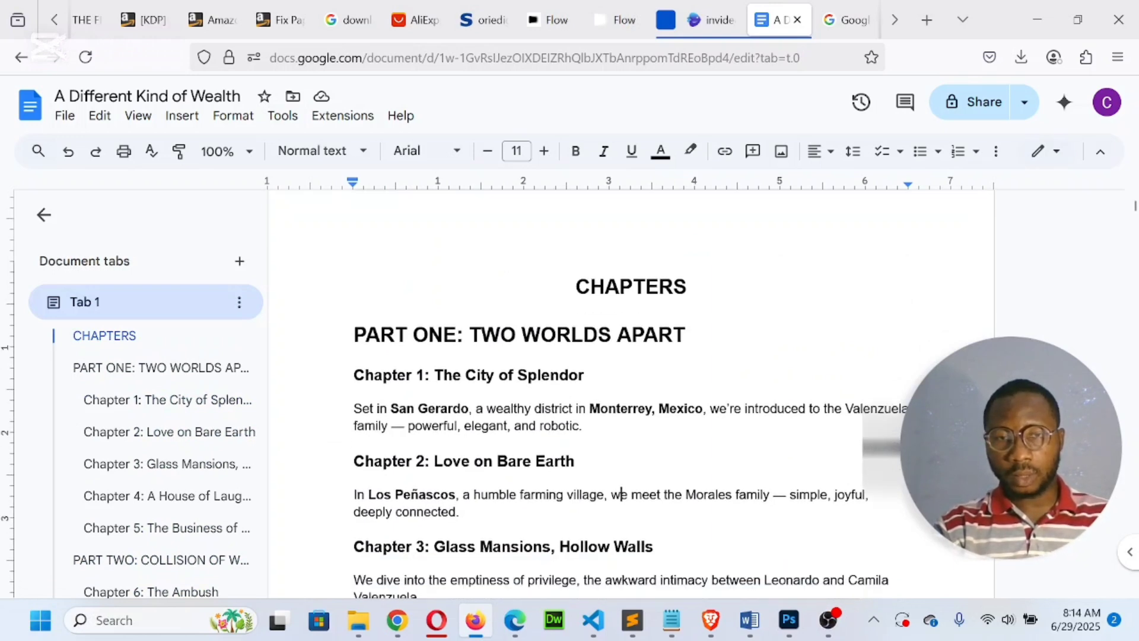
scroll(631, 402, up, 1)
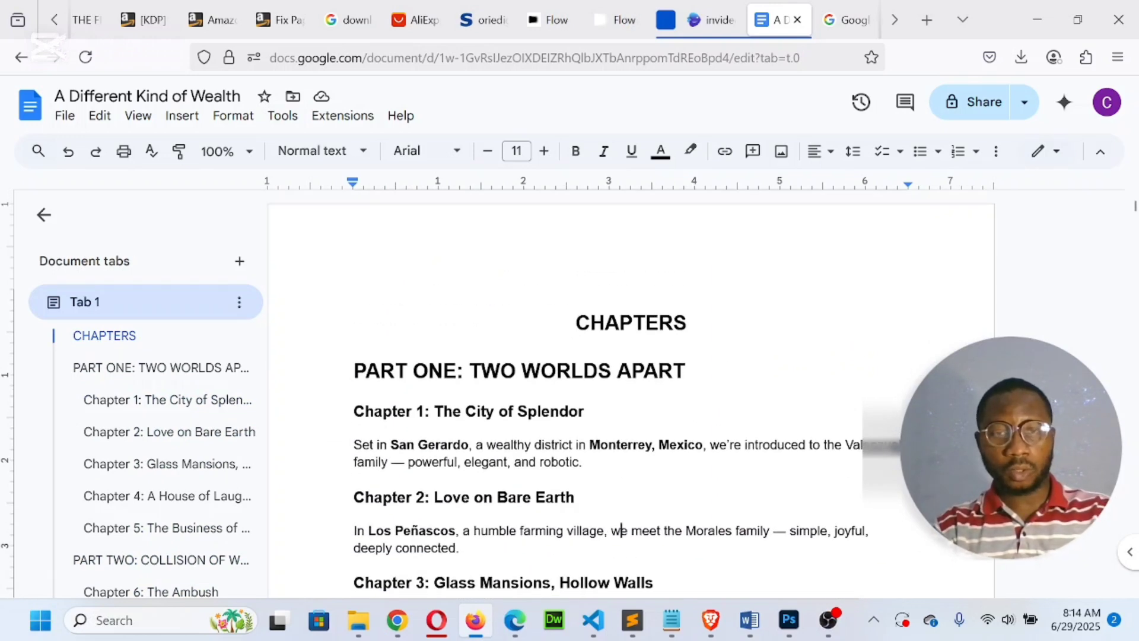
key(ctrl+a)
scroll(630, 391, down, 20)
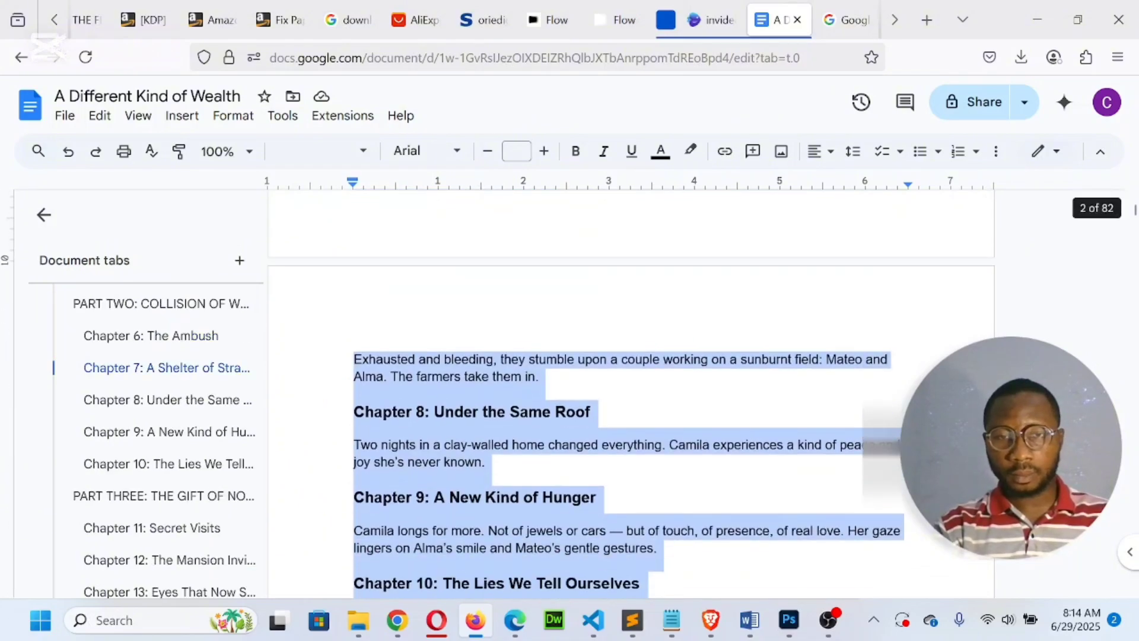
scroll(630, 391, down, 10)
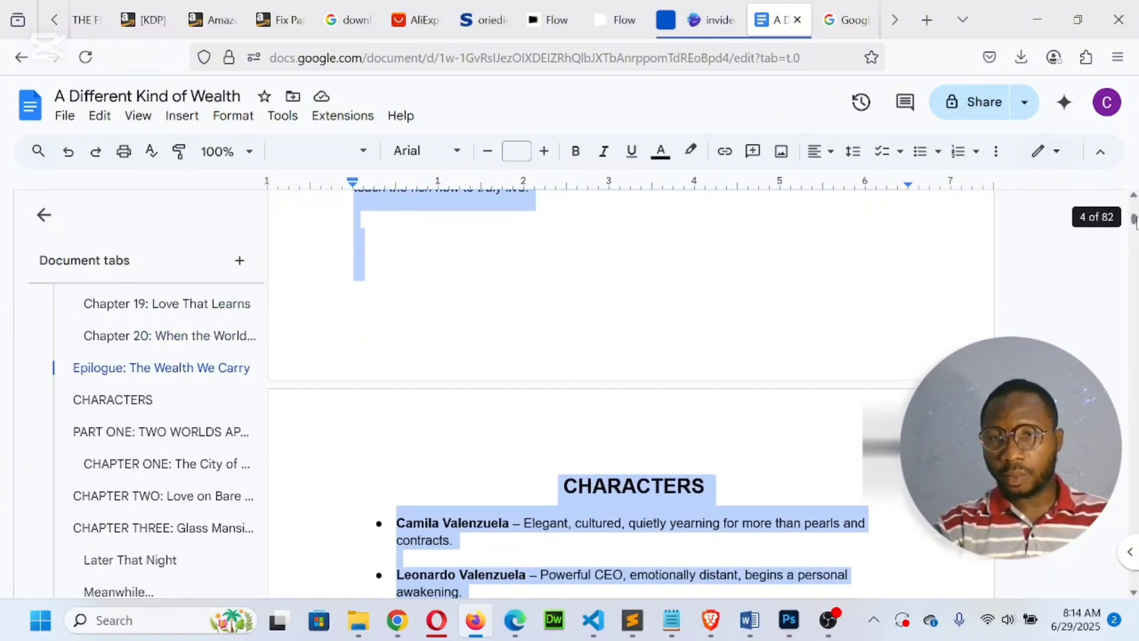
scroll(631, 392, up, 9)
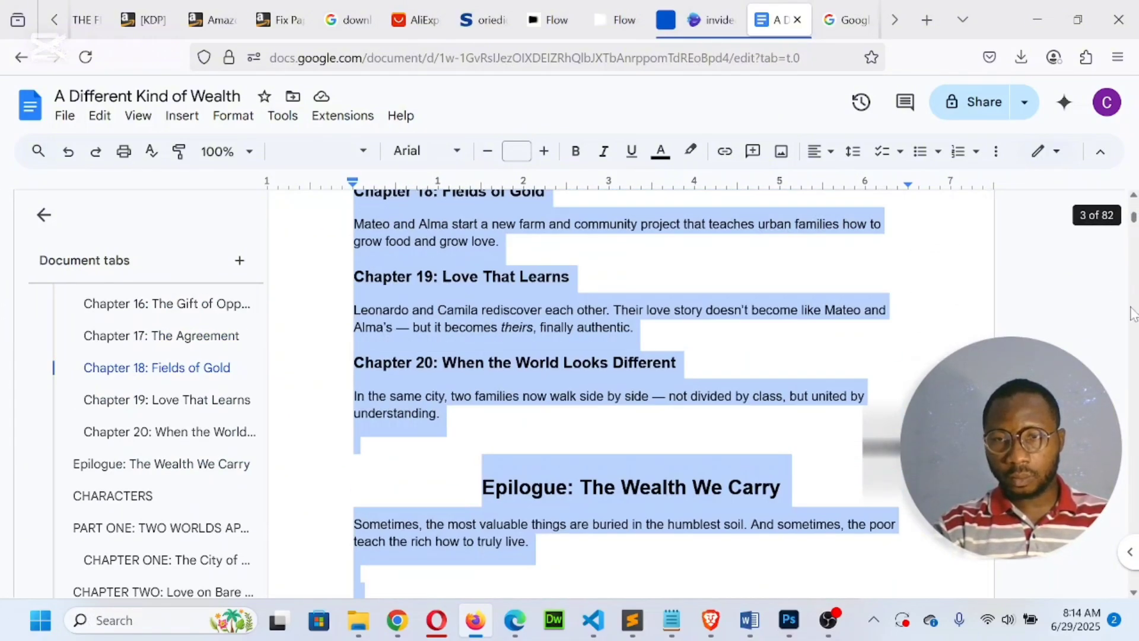
click(888, 310)
click(742, 310)
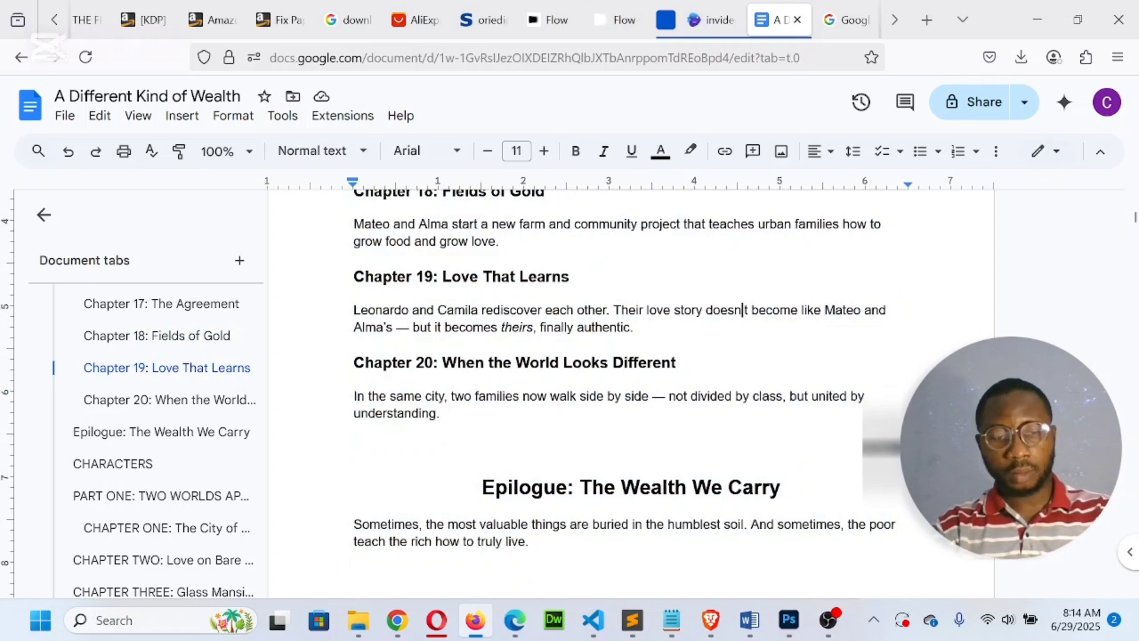
key(ctrl+a)
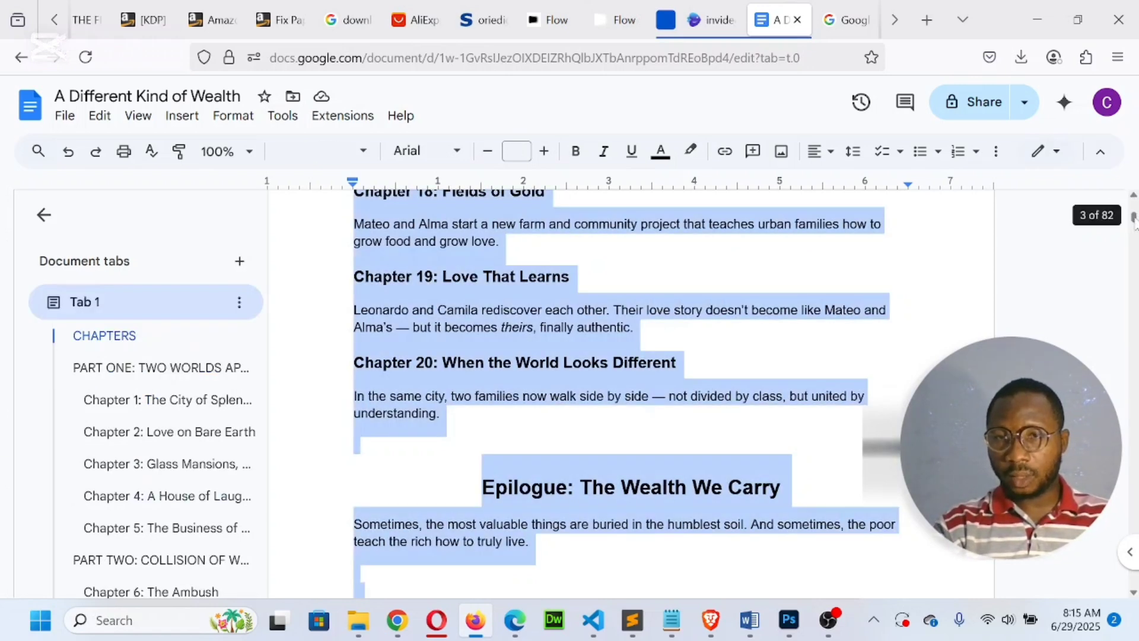
mouse_move(1133, 218)
mouse_down()
mouse_move(1134, 593)
mouse_move(1127, 238)
mouse_up()
drag(1133, 212, 1133, 206)
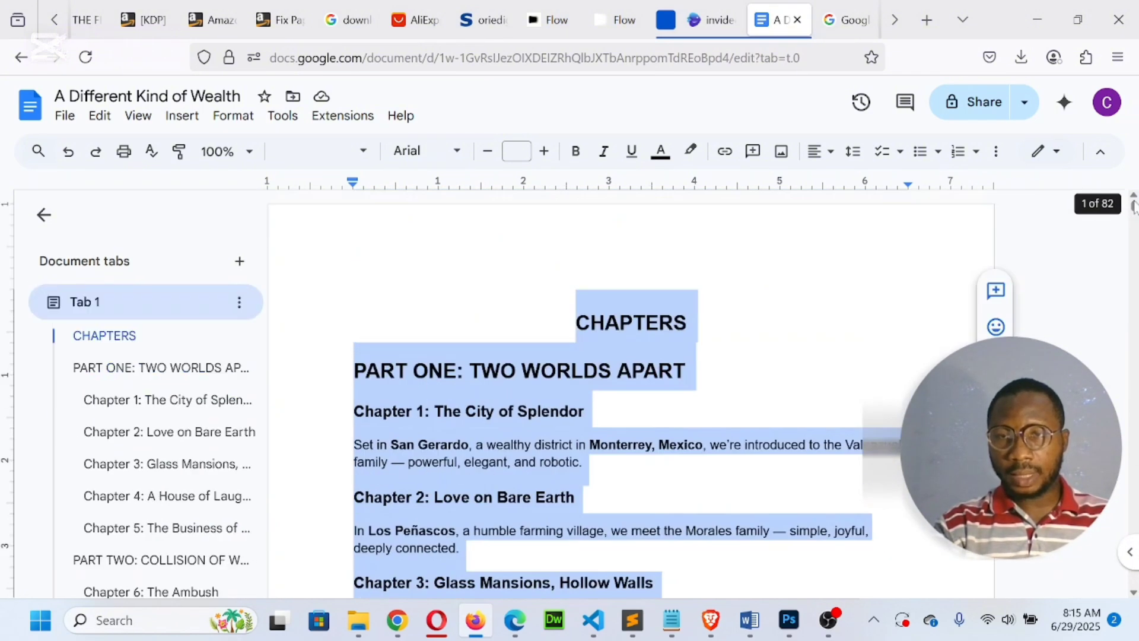
key(Up)
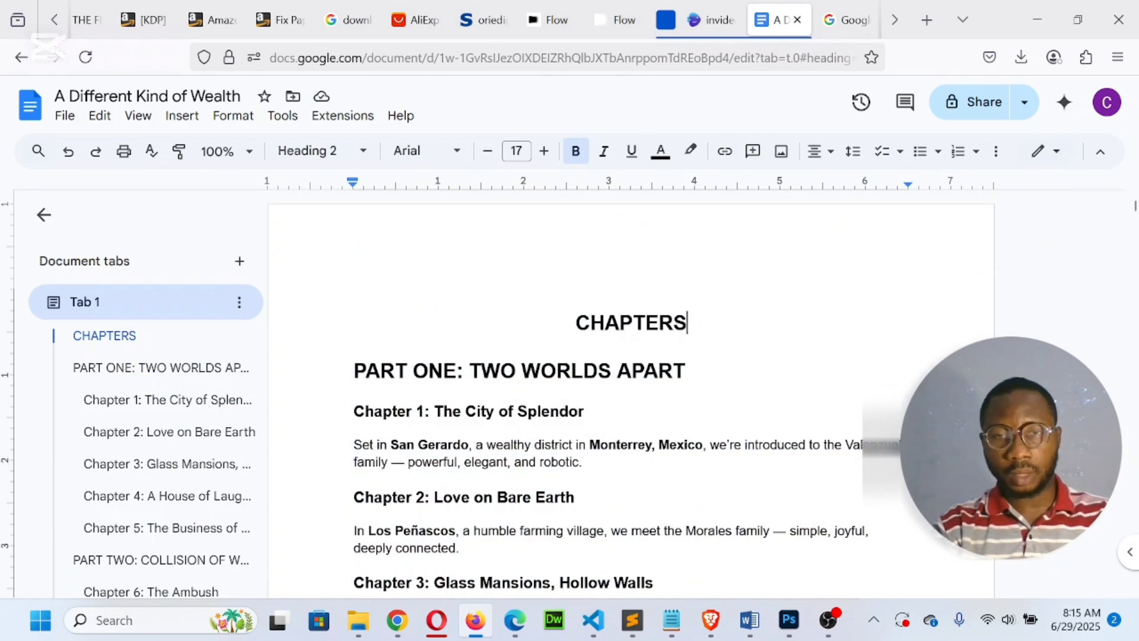
key(Down)
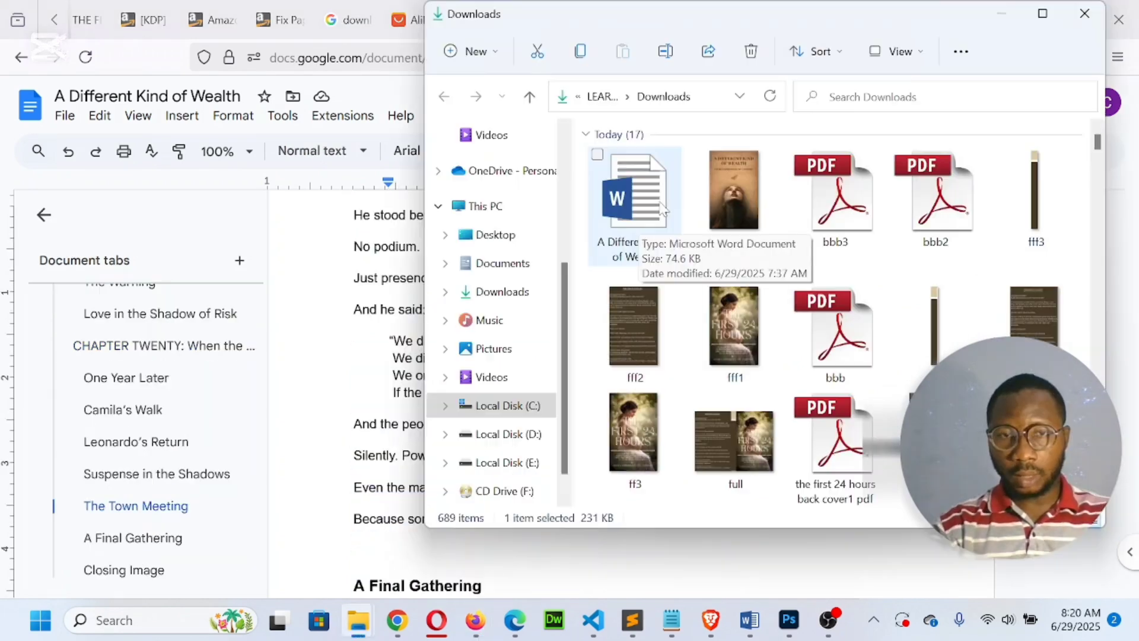
Step: Open the Word file A Different Kind of Wealth from the Downloads folder and enable editing
double_click(659, 212)
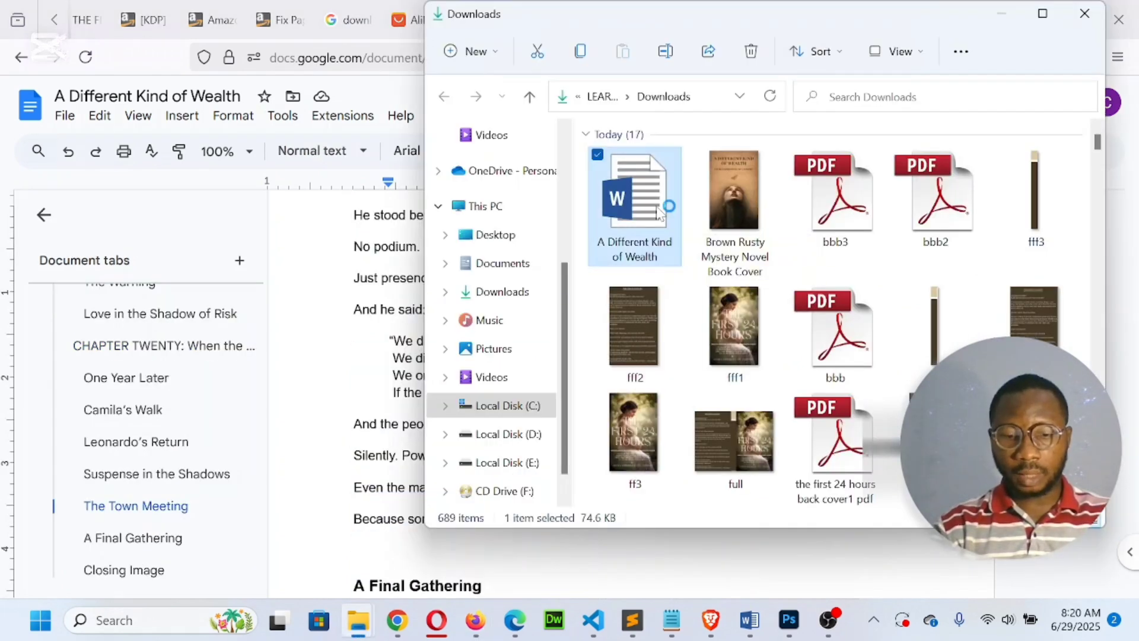
right_click(659, 212)
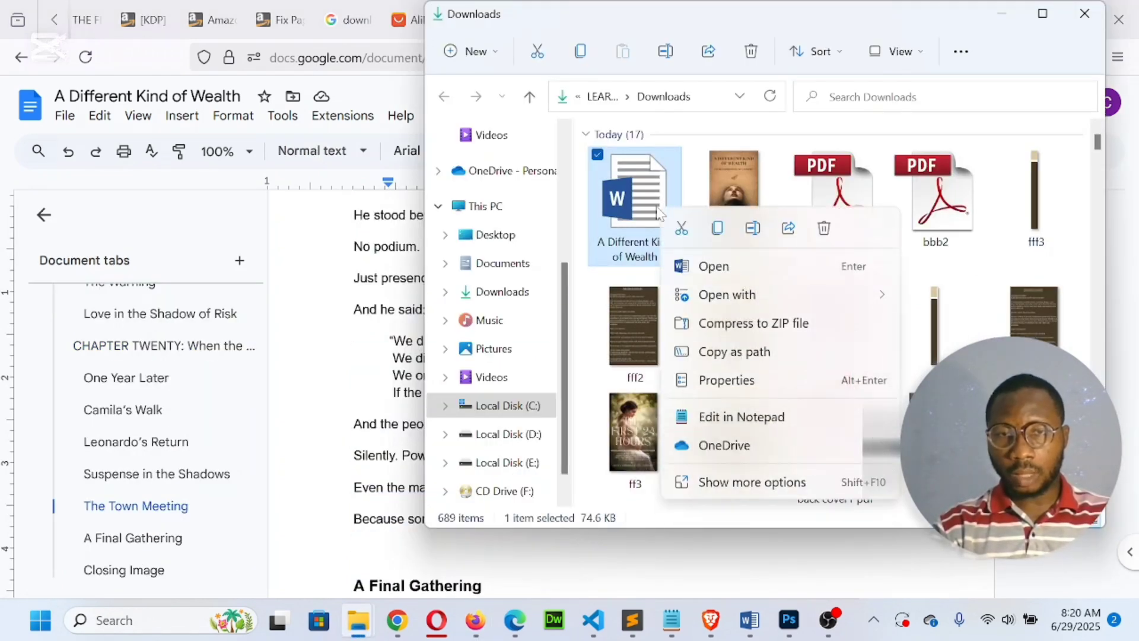
click(713, 266)
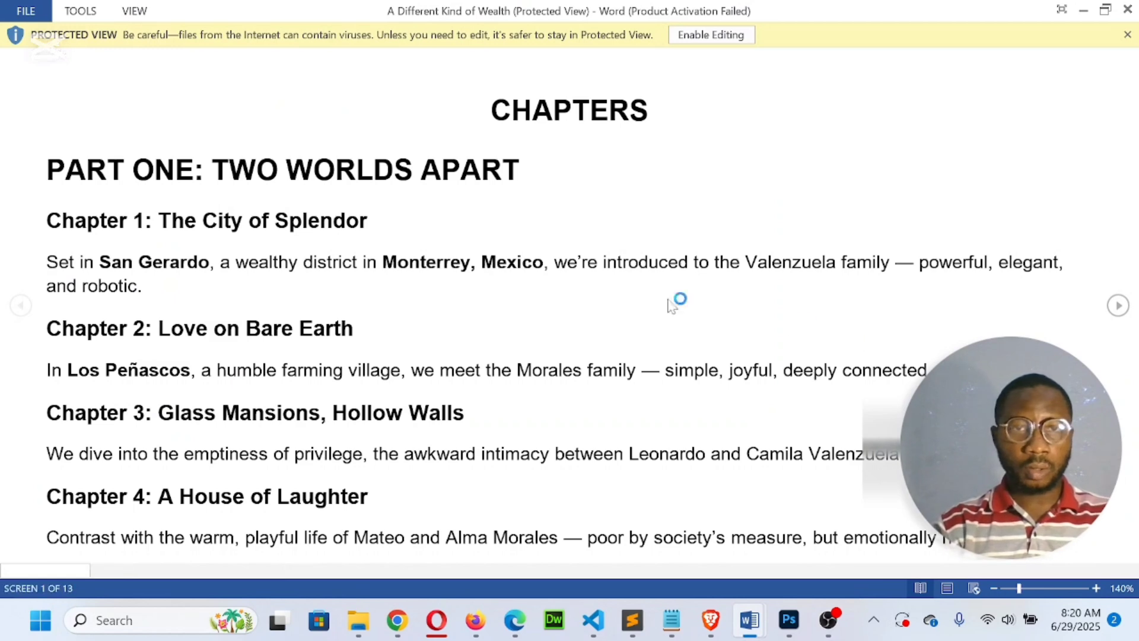
click(712, 35)
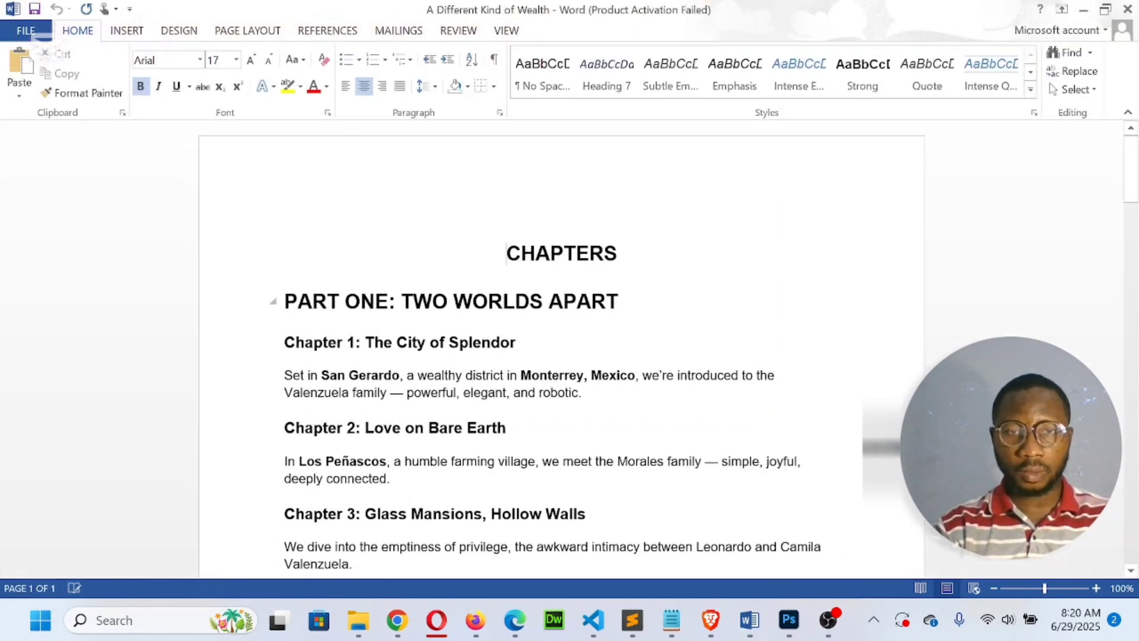
Step: Delete the chapter outline in the Word manuscript, from the CHAPTERS heading through the Chapter 20 summary, keeping the epilogue
scroll(544, 261, down, 10)
scroll(492, 252, up, 10)
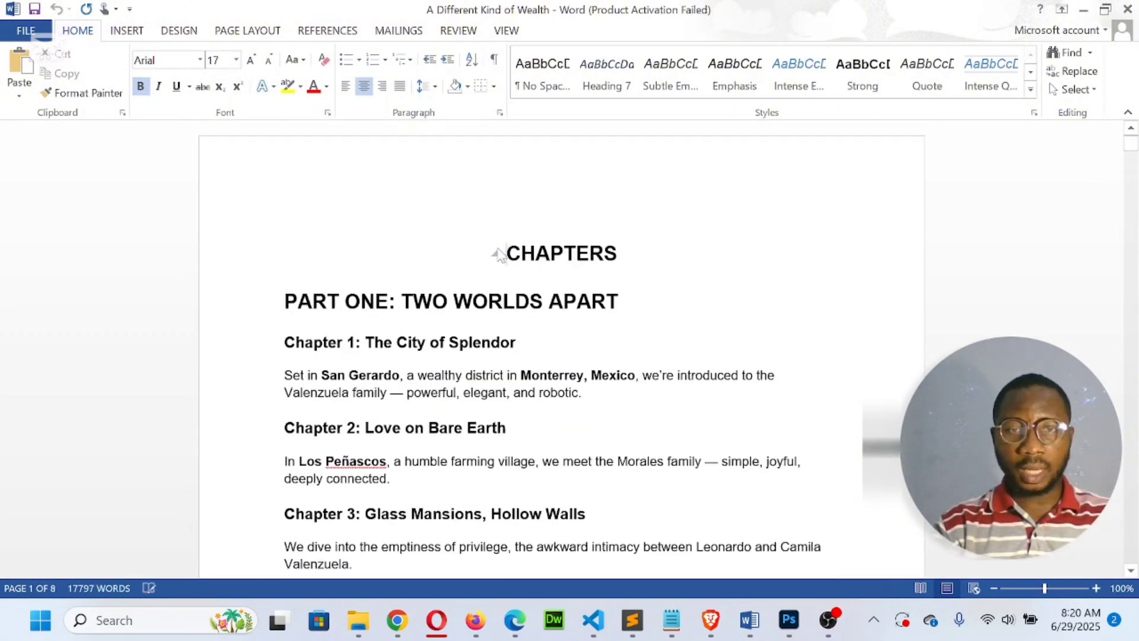
key(ctrl+shift+Down)
key(ctrl+shift+Down)
key(ctrl+shift+Down)
key(ctrl+shift+Down)
key(ctrl+shift+Down)
key(ctrl+shift+Down)
key(ctrl+shift+Down)
key(ctrl+shift+Down)
key(ctrl+shift+Down)
key(ctrl+shift+Down)
key(ctrl+shift+Down)
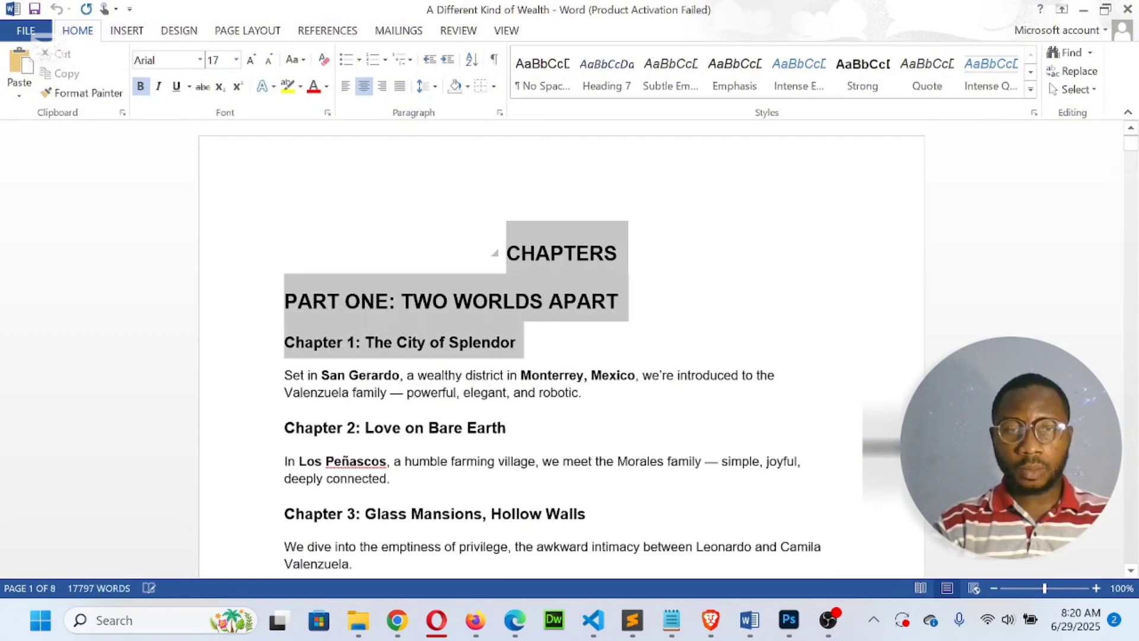
key(ctrl+shift+Down)
key(ctrl+shift+Down)
key(ctrl+shift+Down)
key(ctrl+shift+Down)
key(ctrl+shift+Down)
key(ctrl+shift+Down)
key(ctrl+shift+Down)
key(ctrl+shift+Down)
key(ctrl+shift+Down)
key(ctrl+shift+Down)
key(ctrl+shift+Down)
key(ctrl+shift+Down)
key(ctrl+shift+Down)
key(ctrl+shift+Down)
key(ctrl+shift+Down)
key(ctrl+shift+Down)
key(ctrl+shift+Down)
key(ctrl+shift+Down)
key(ctrl+shift+Down)
key(ctrl+shift+Down)
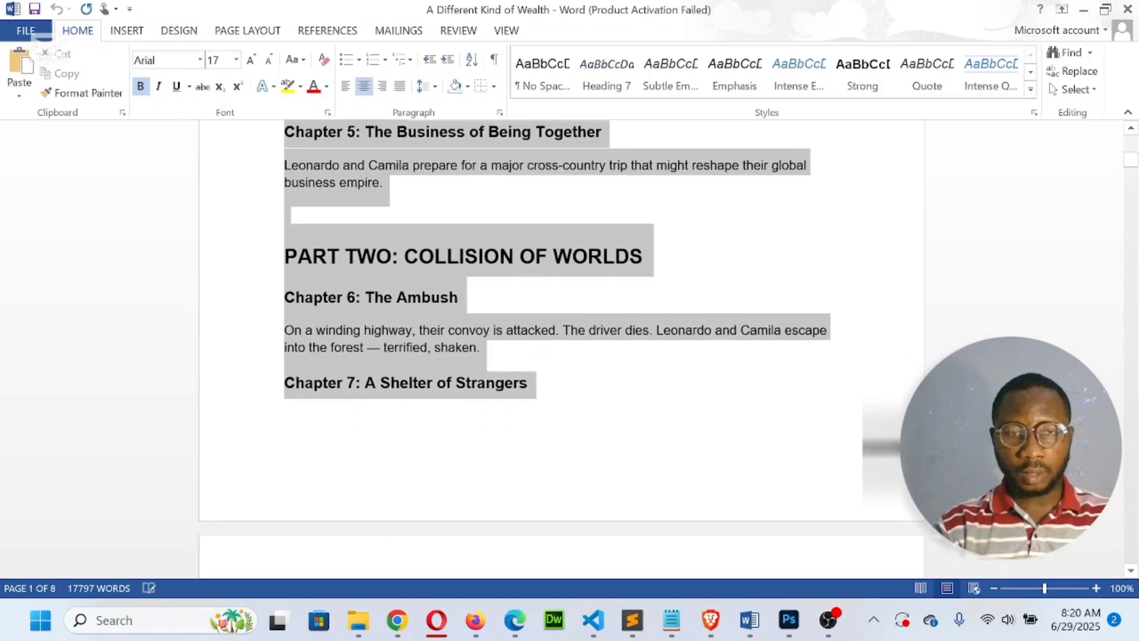
key(ctrl+shift+Down)
key(ctrl+shift+Down)
key(ctrl+shift+Down)
key(ctrl+shift+Down)
key(ctrl+shift+Down)
key(ctrl+shift+Down)
key(ctrl+shift+Down)
key(ctrl+shift+Down)
key(ctrl+shift+Down)
key(ctrl+shift+Down)
key(ctrl+shift+Down)
key(ctrl+shift+Down)
key(ctrl+shift+Down)
key(ctrl+shift+Down)
key(ctrl+shift+Down)
key(ctrl+shift+Down)
key(ctrl+shift+Down)
key(ctrl+shift+Down)
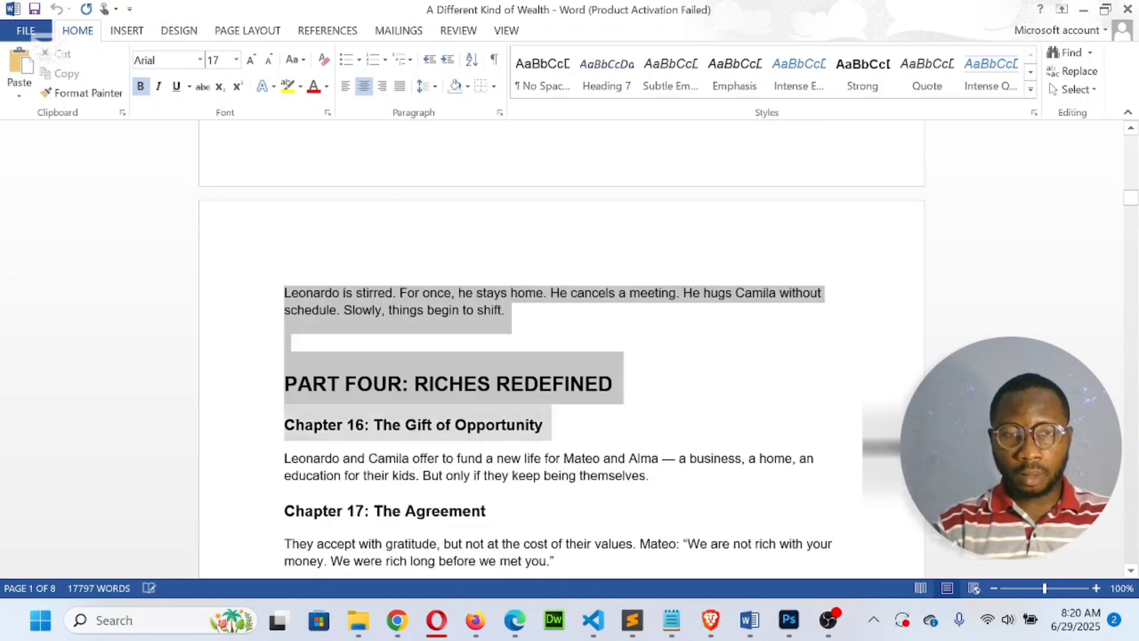
key(shift+Up)
key(shift+Up)
key(shift+Up)
key(shift+Up)
key(shift+Up)
key(shift+Up)
key(shift+Up)
key(shift+Up)
key(shift+Up)
key(shift+Up)
key(shift+Up)
key(shift+Up)
key(shift+Up)
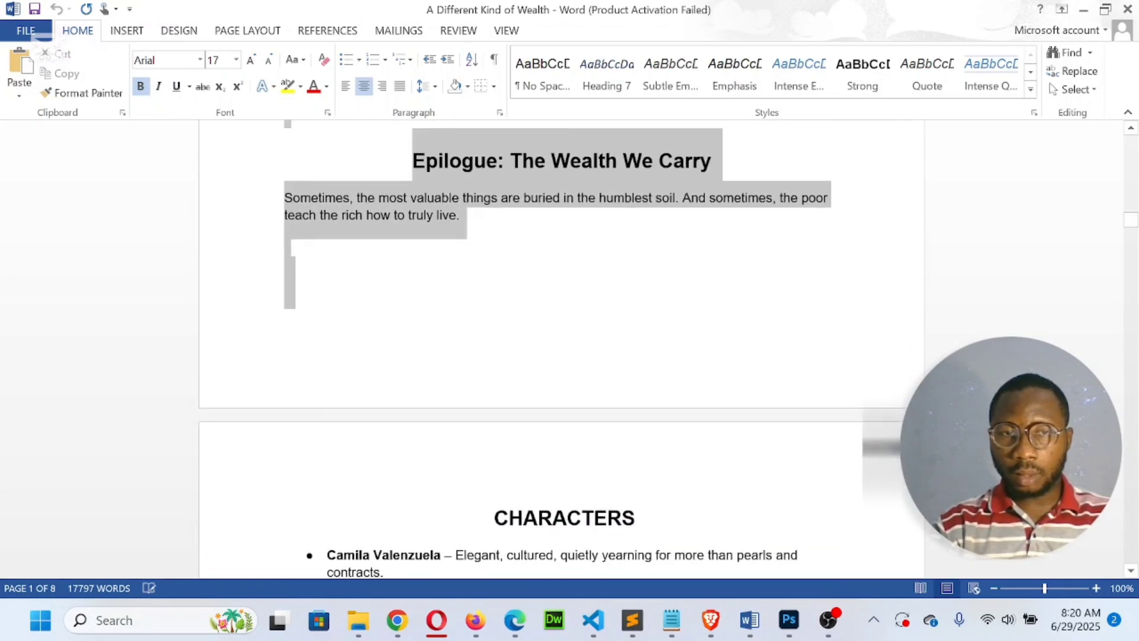
key(shift+Down)
key(shift+Down)
key(shift+Down)
key(shift+Down)
key(shift+Down)
key(shift+Down)
key(shift+Down)
key(shift+Down)
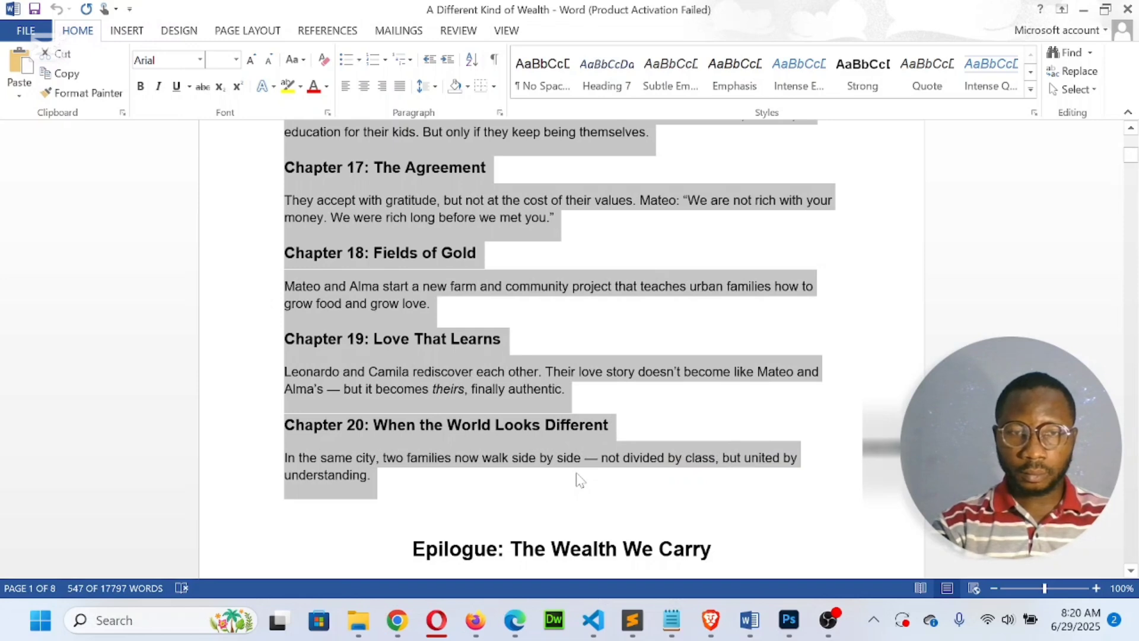
key(Delete)
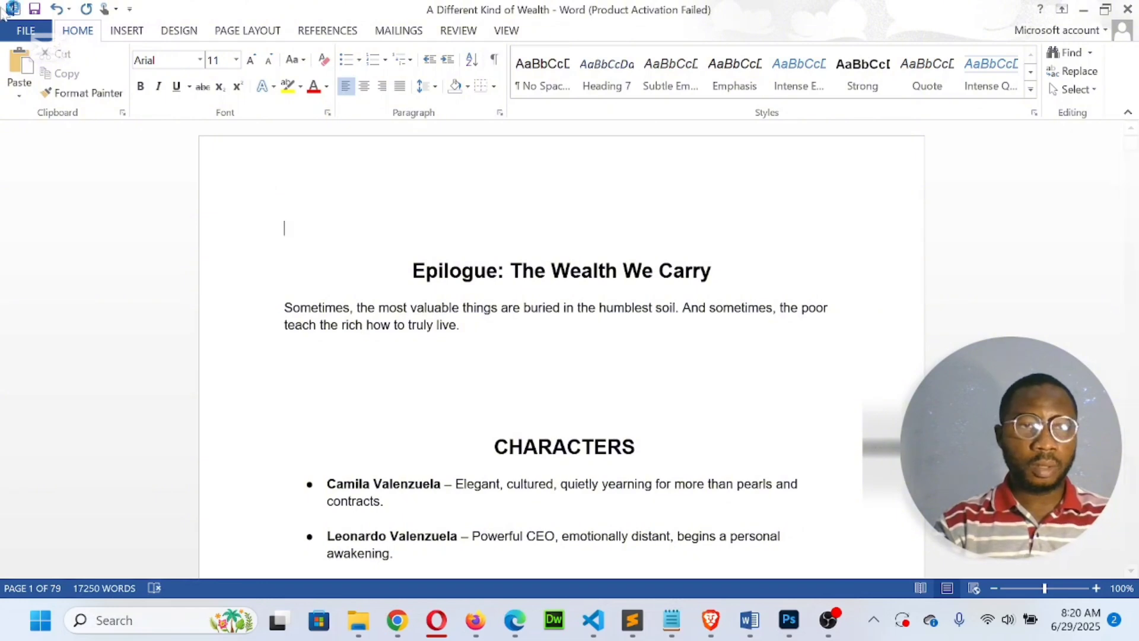
Step: Save the edited manuscript as a new Word document named A Different Kind of Wealth 2 in the Downloads folder
click(20, 28)
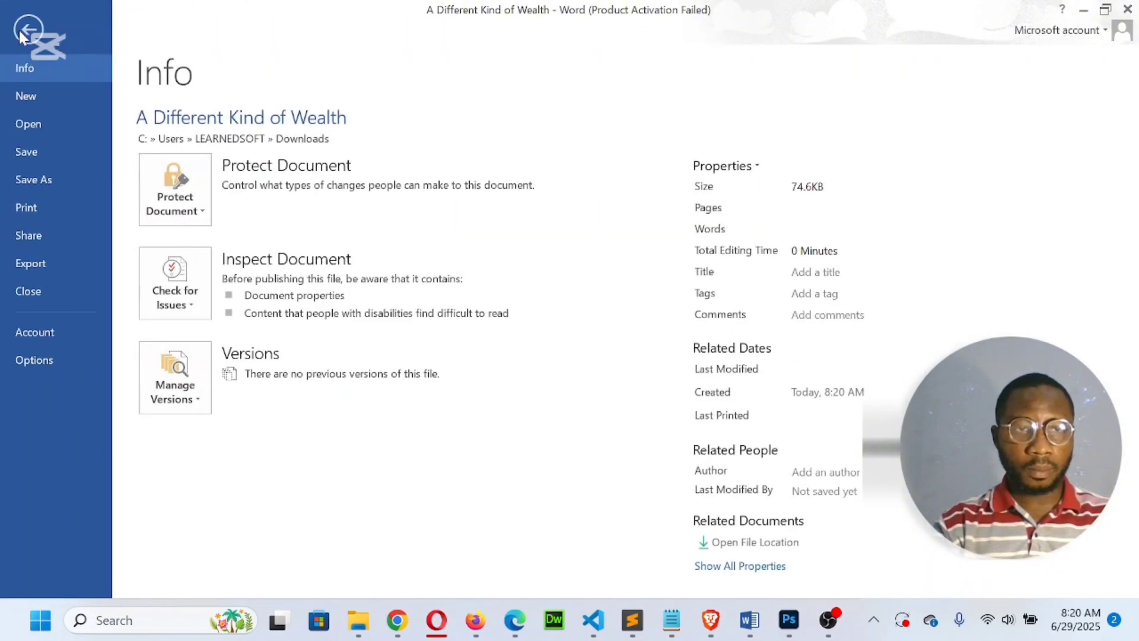
click(32, 181)
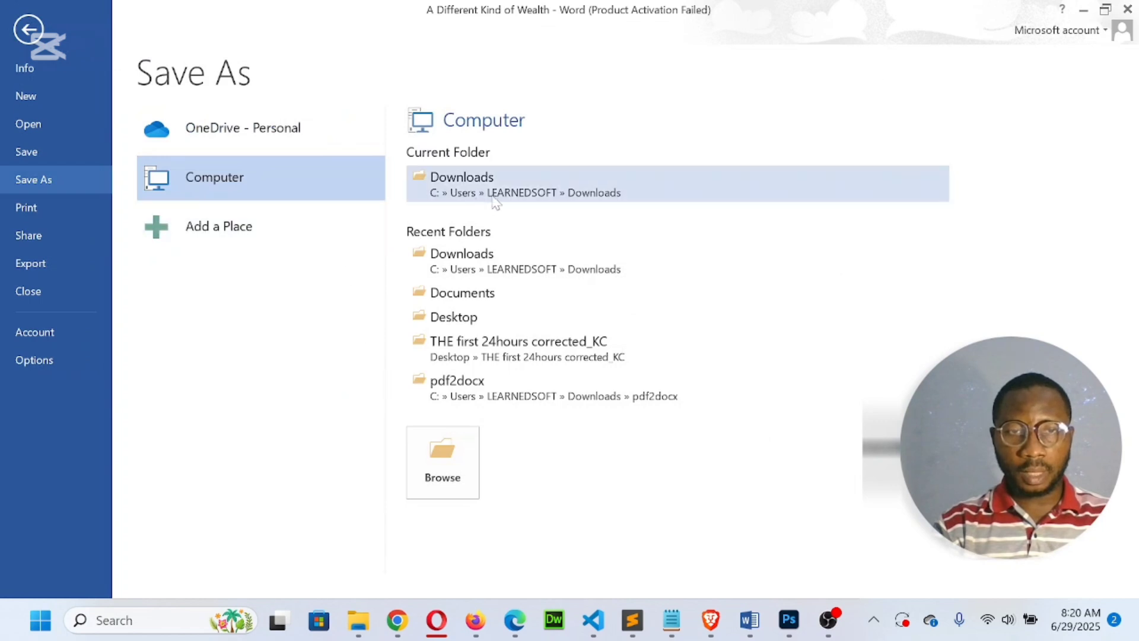
click(497, 199)
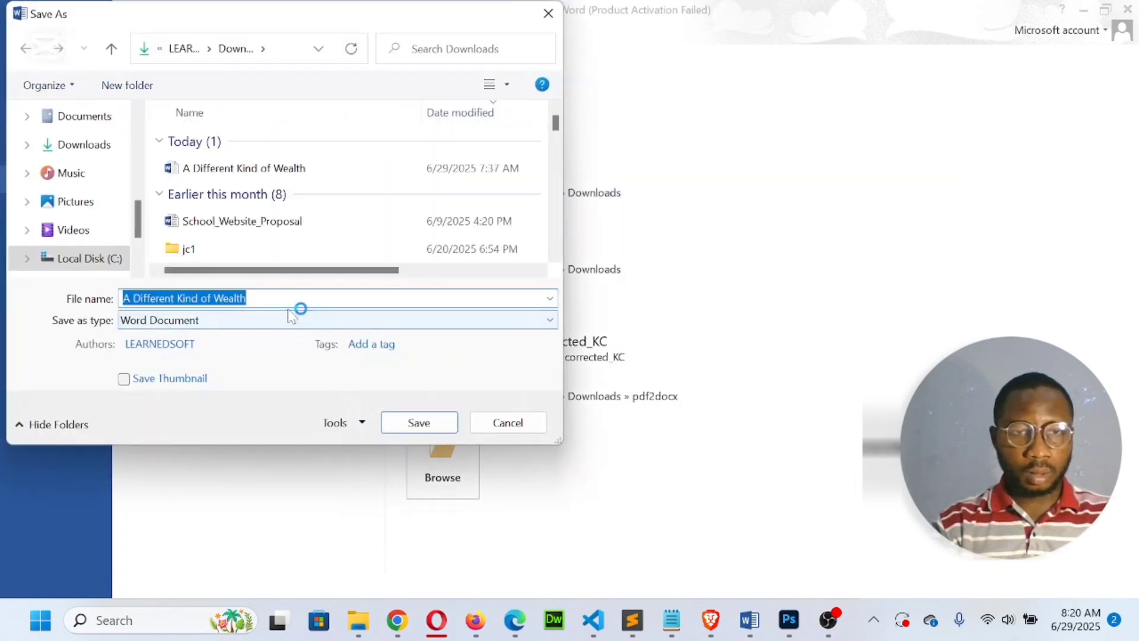
click(247, 298)
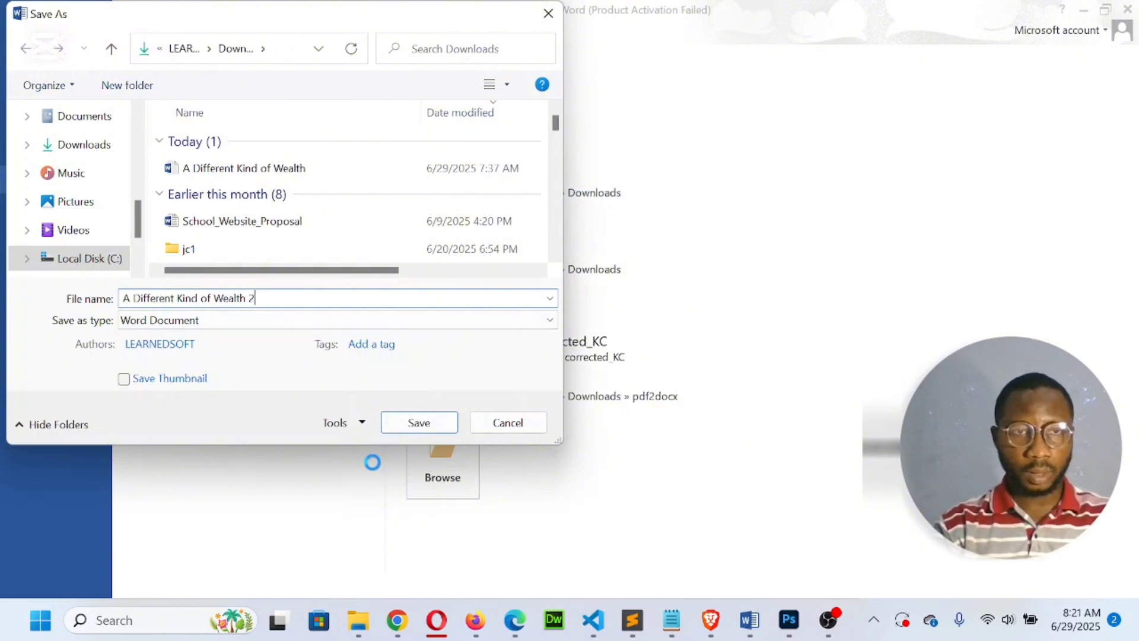
click(419, 423)
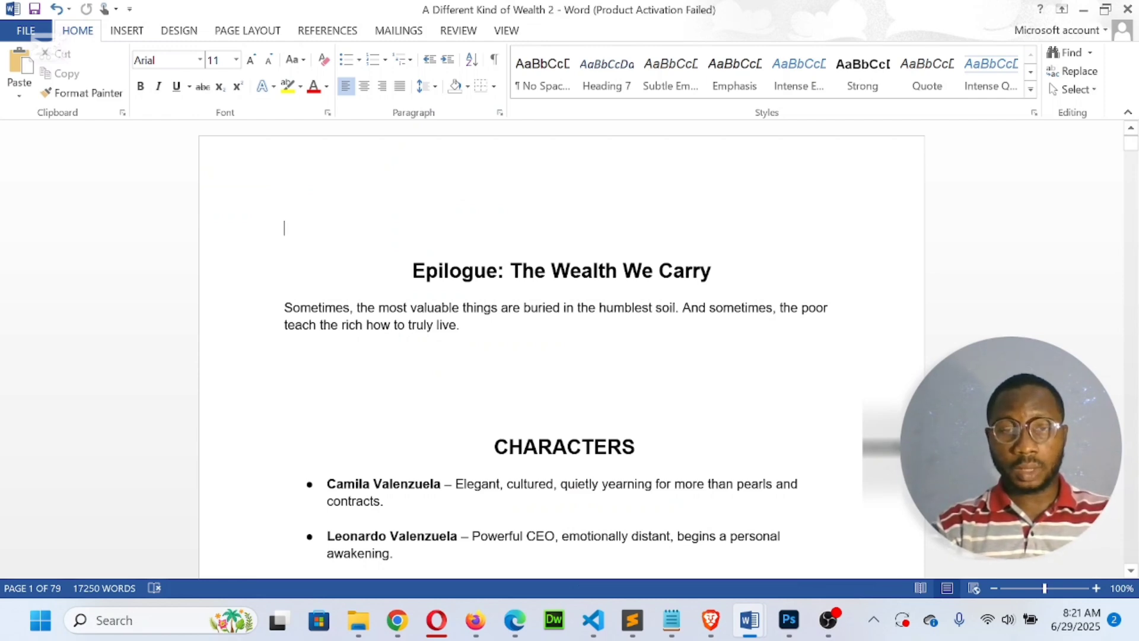
Step: Undo the latest edits around the blank space above the PART ONE: TWO WORLDS APART heading
scroll(561, 349, down, 1)
scroll(562, 349, up, 1)
scroll(562, 349, down, 15)
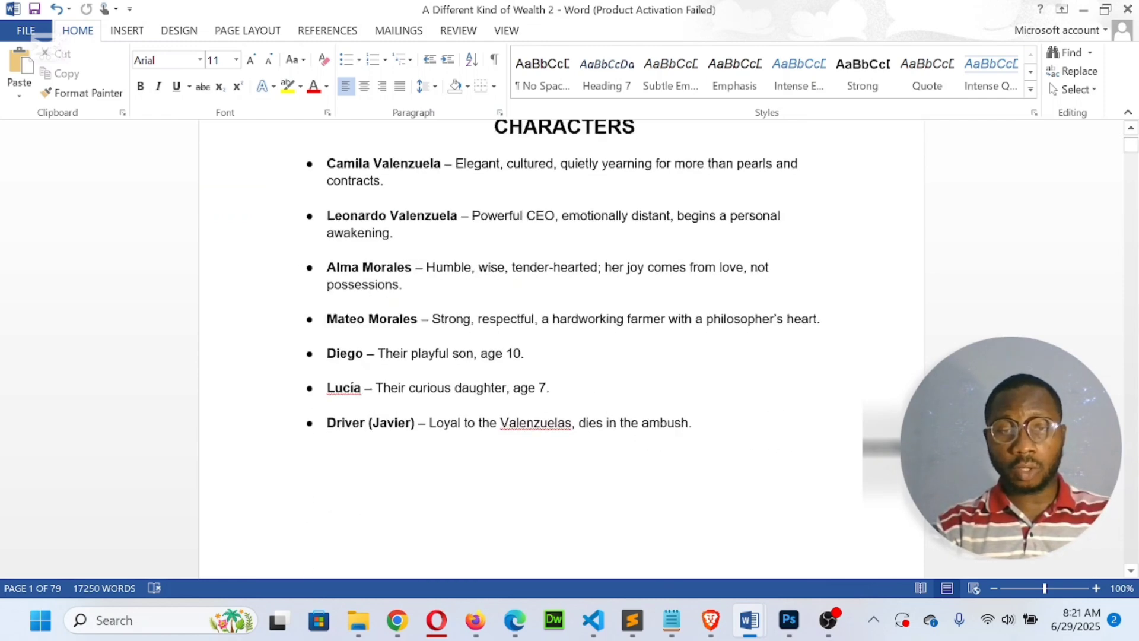
scroll(562, 349, up, 6)
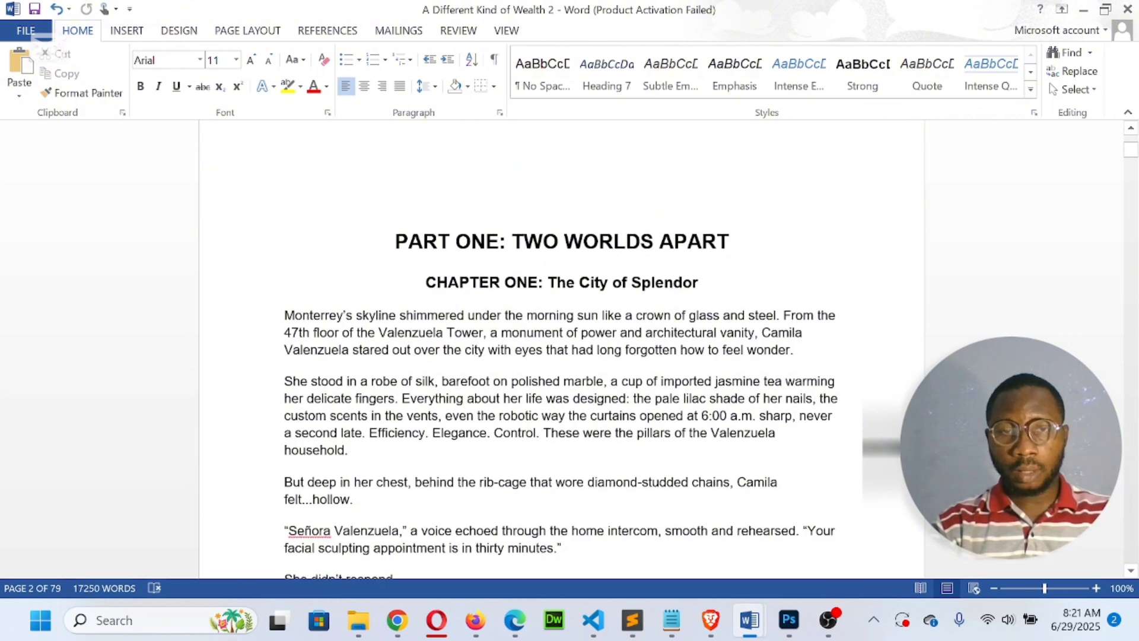
scroll(561, 349, down, 3)
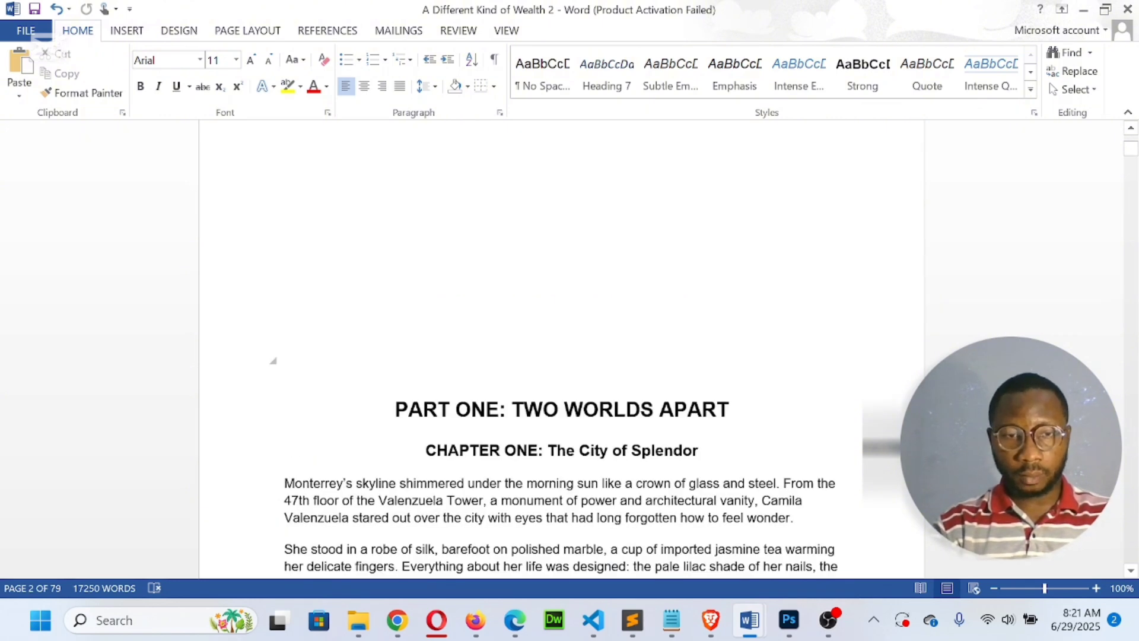
click(391, 353)
key(ctrl+z)
key(ctrl+z)
key(ctrl+z)
key(ctrl+z)
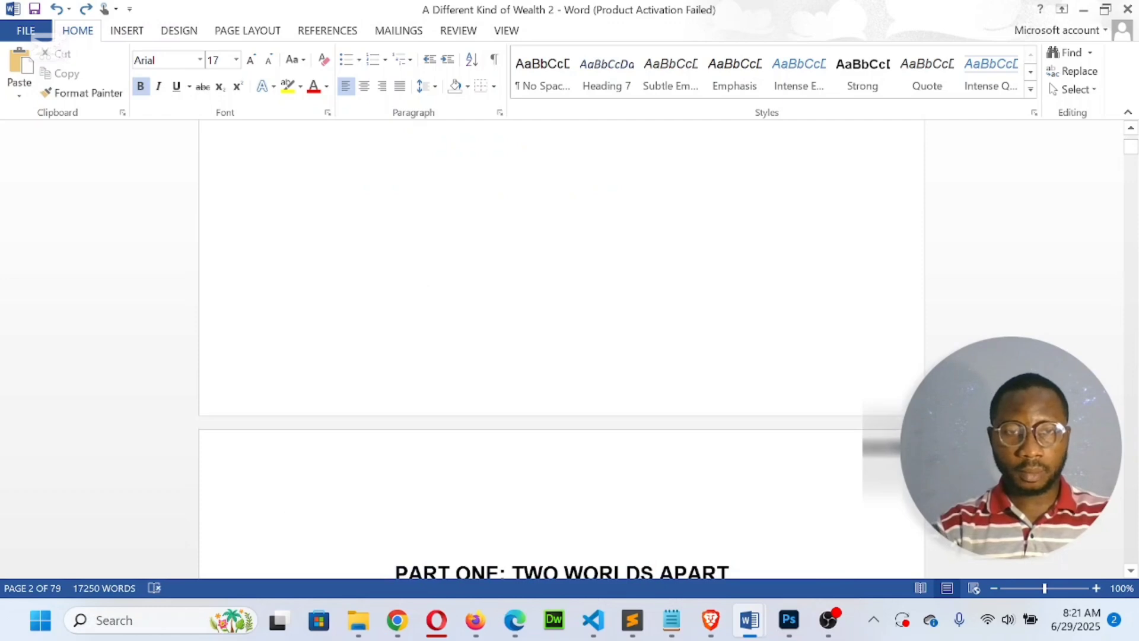
Step: Review the pages from the epilogue to PART ONE and close A Different Kind of Wealth 2 without saving the latest changes
scroll(562, 349, up, 9)
scroll(562, 349, down, 1)
scroll(562, 349, up, 1)
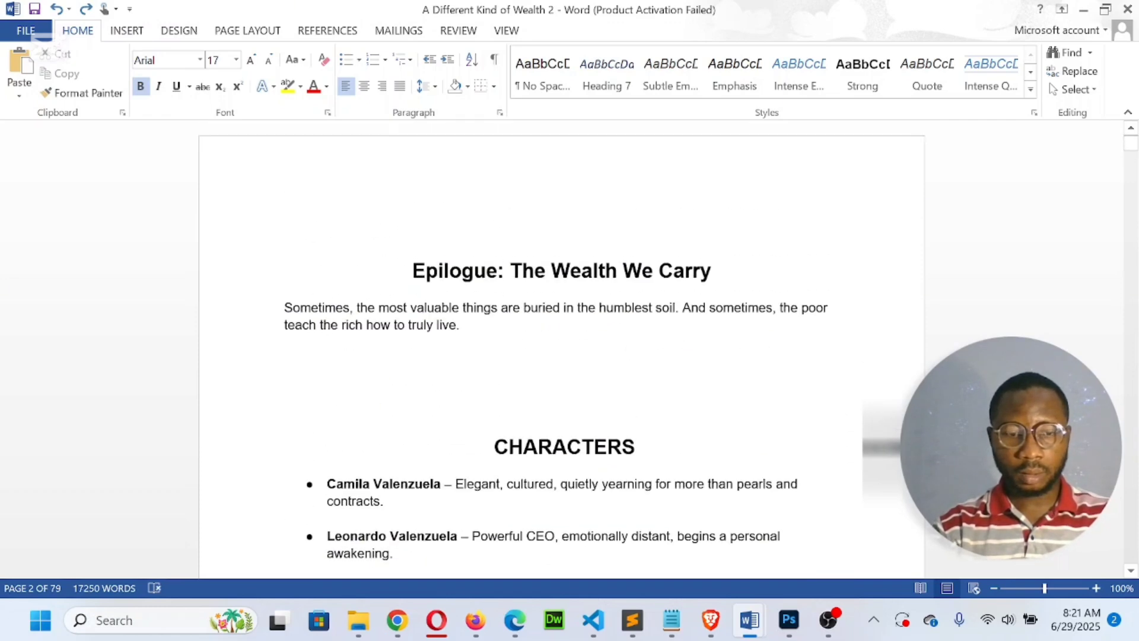
scroll(562, 349, down, 9)
scroll(562, 349, up, 9)
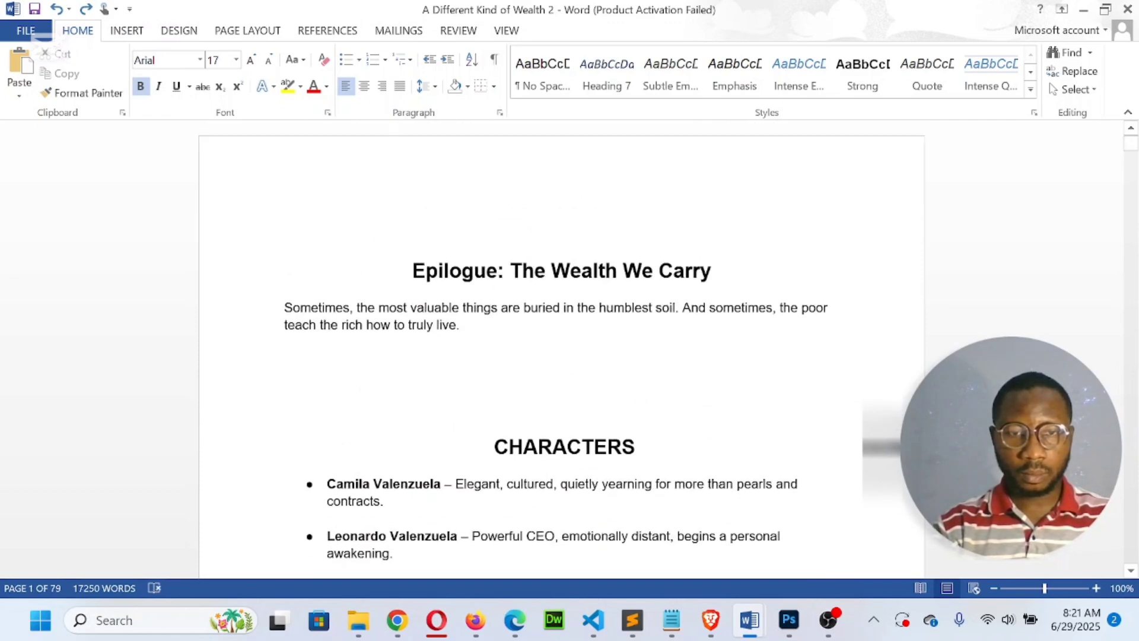
scroll(561, 348, down, 9)
scroll(562, 348, up, 9)
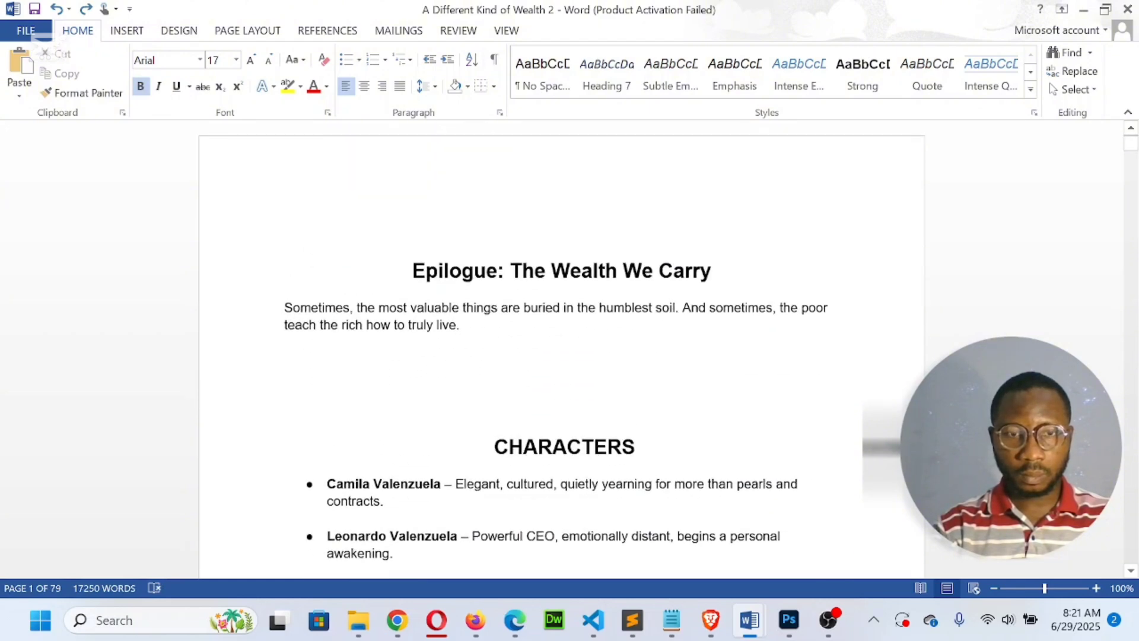
scroll(273, 238, down, 9)
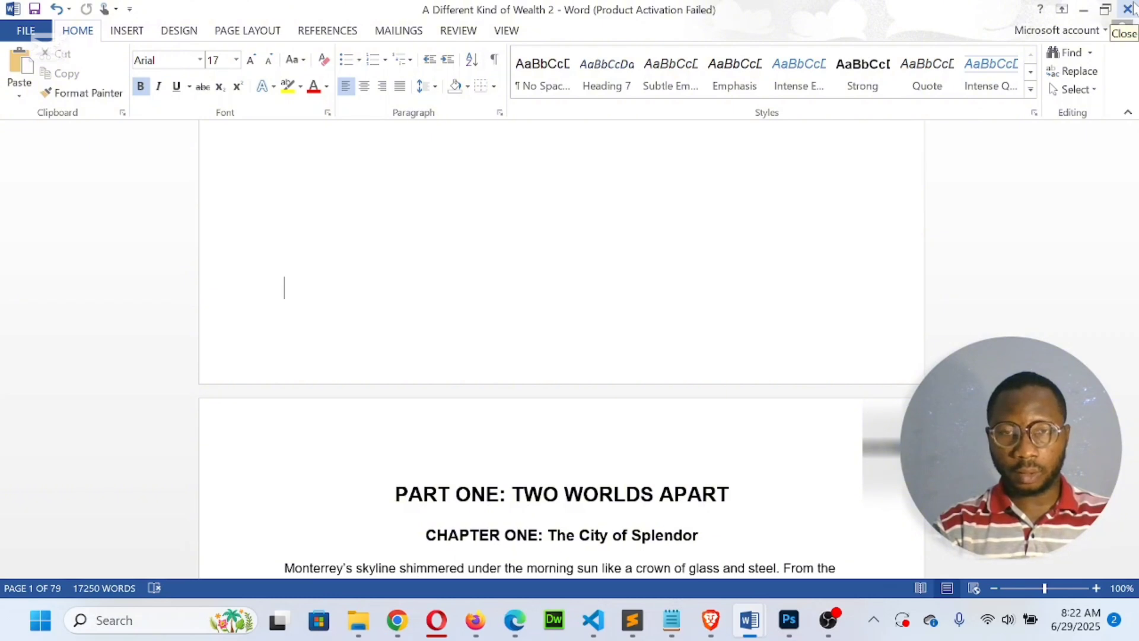
scroll(560, 350, up, 10)
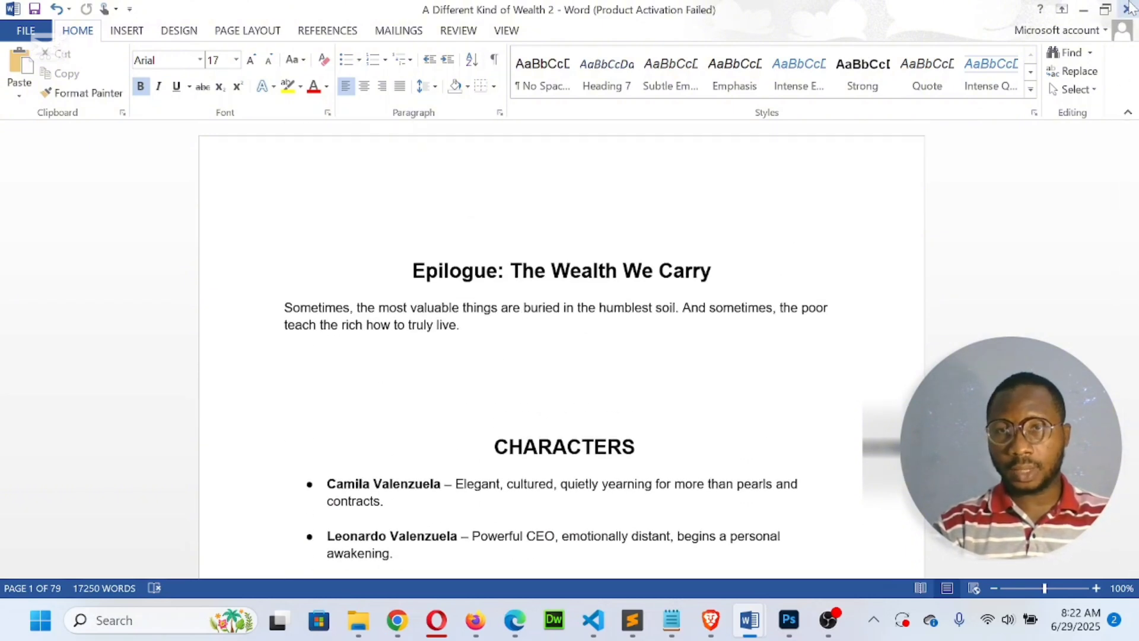
click(1128, 10)
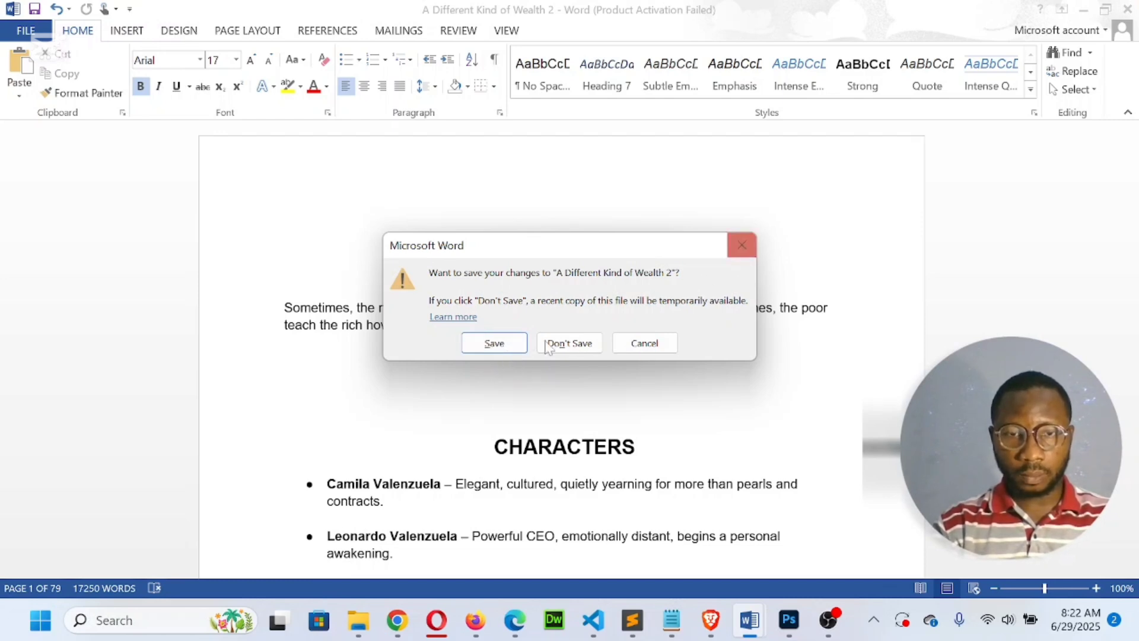
click(568, 348)
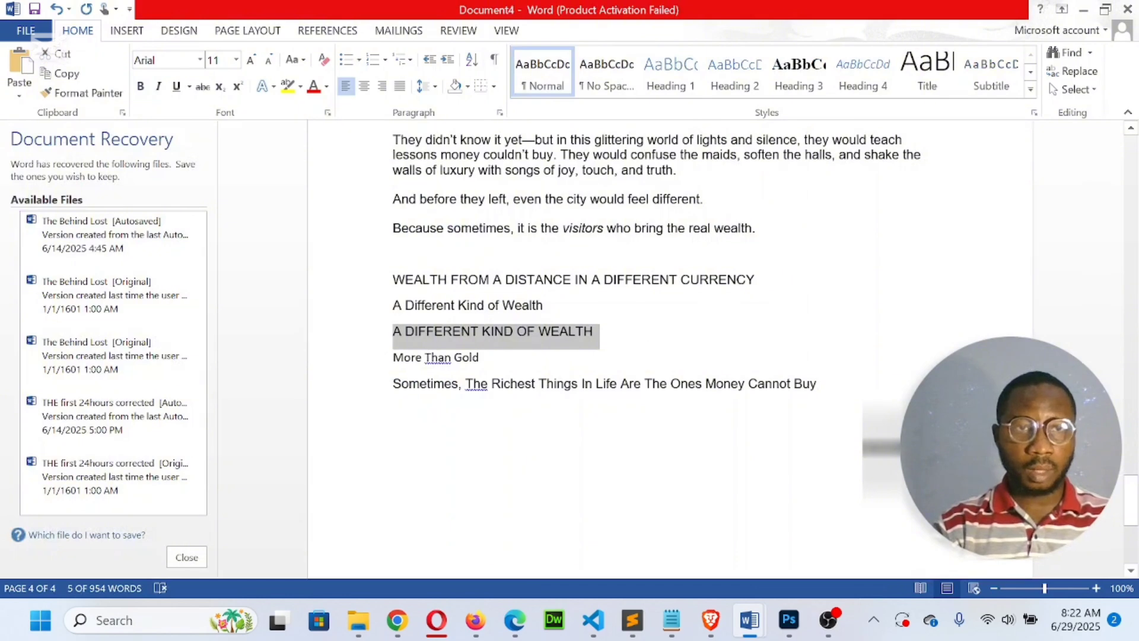
Step: Look through the open Document4 from its end back to the CHAPTER EIGHT: Under the Same Roof heading
click(646, 416)
scroll(646, 415, up, 20)
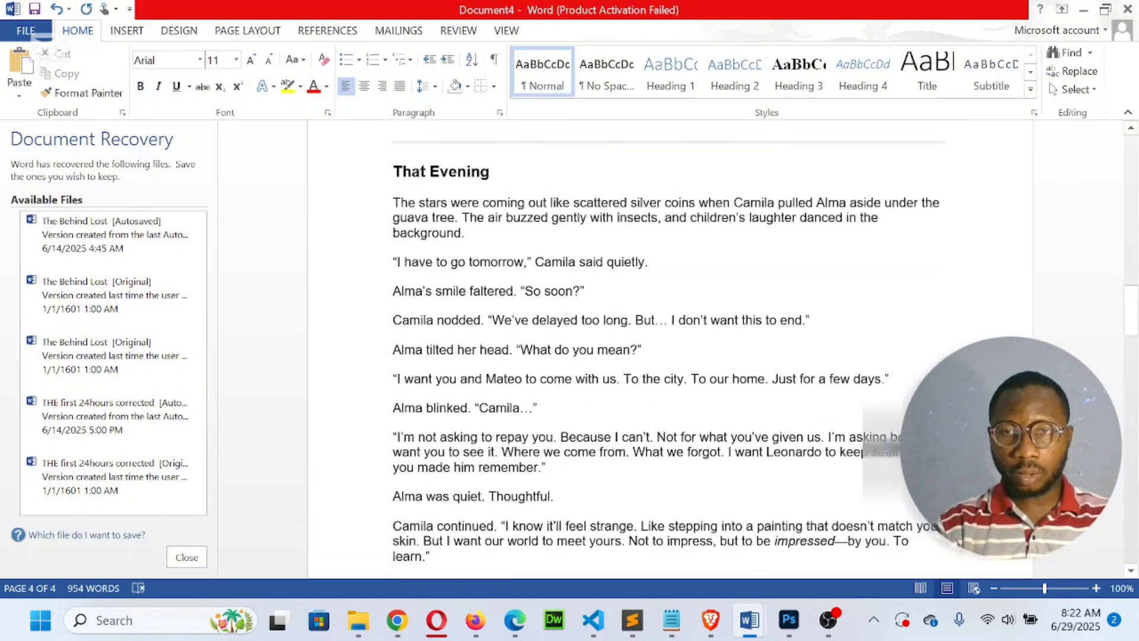
scroll(647, 415, up, 10)
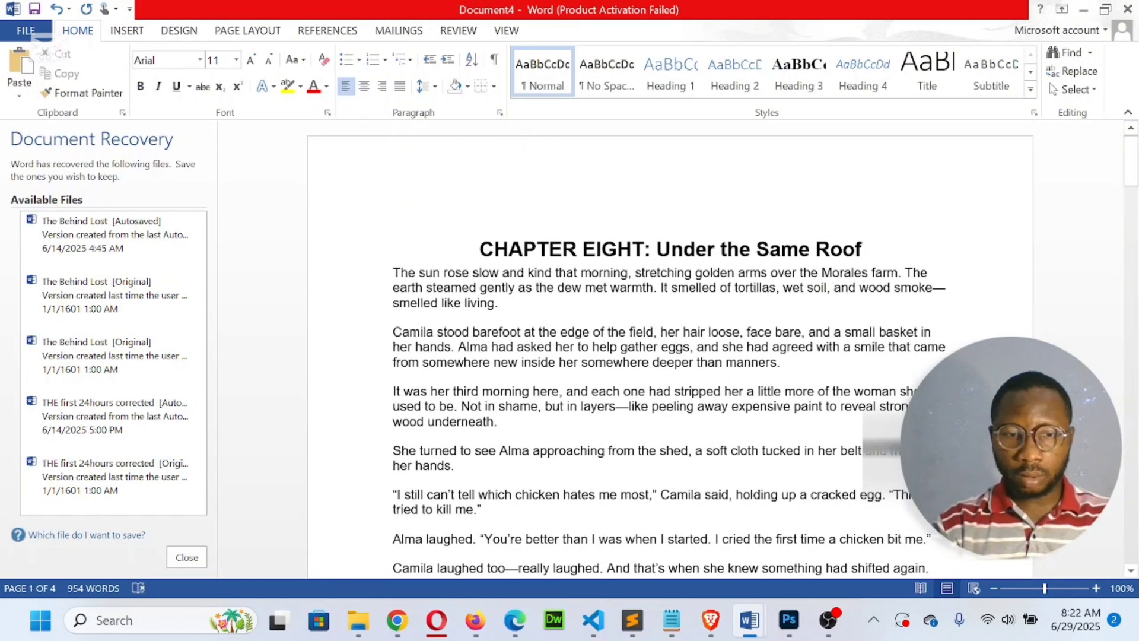
Step: Open the original A Different Kind of Wealth from the Downloads folder, check its chapter outline, and close it
mouse_move(368, 633)
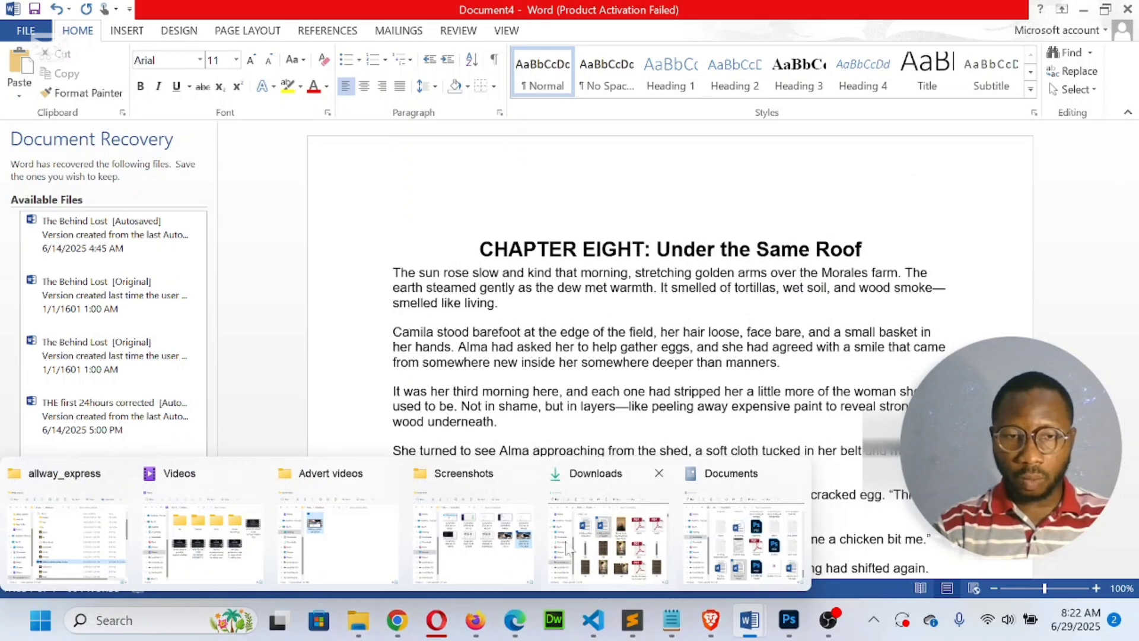
click(608, 540)
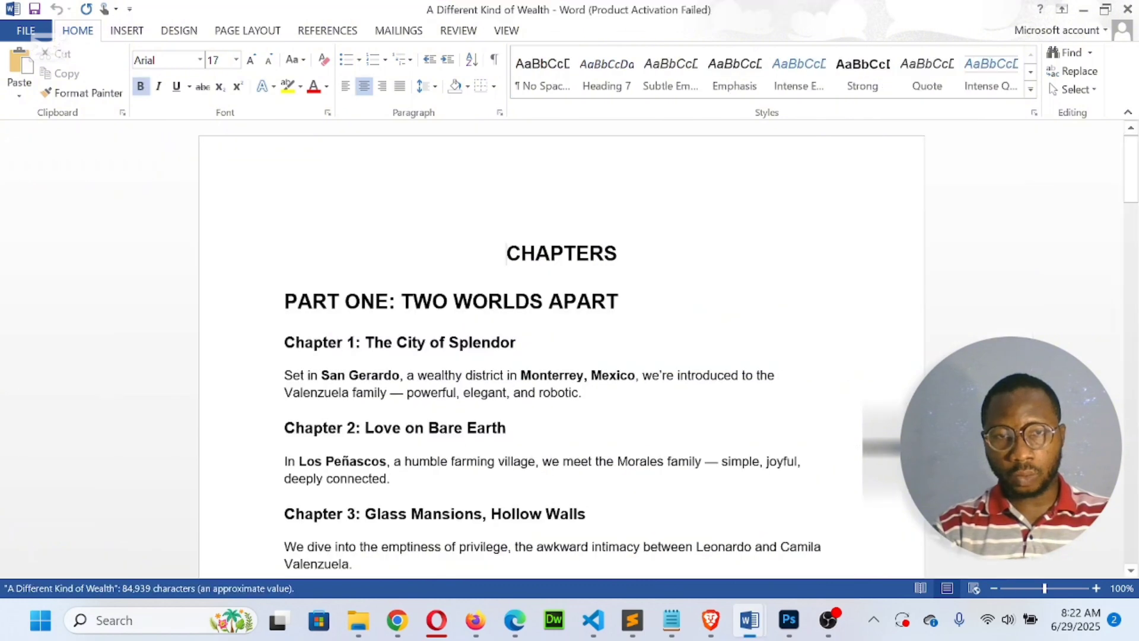
scroll(561, 350, down, 20)
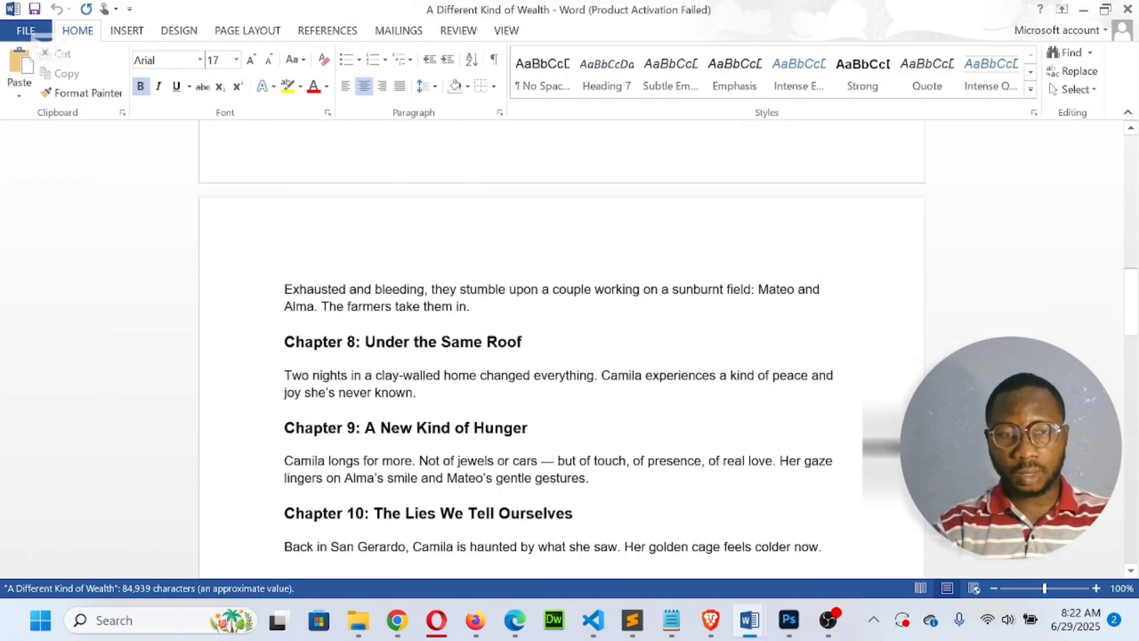
scroll(505, 253, up, 20)
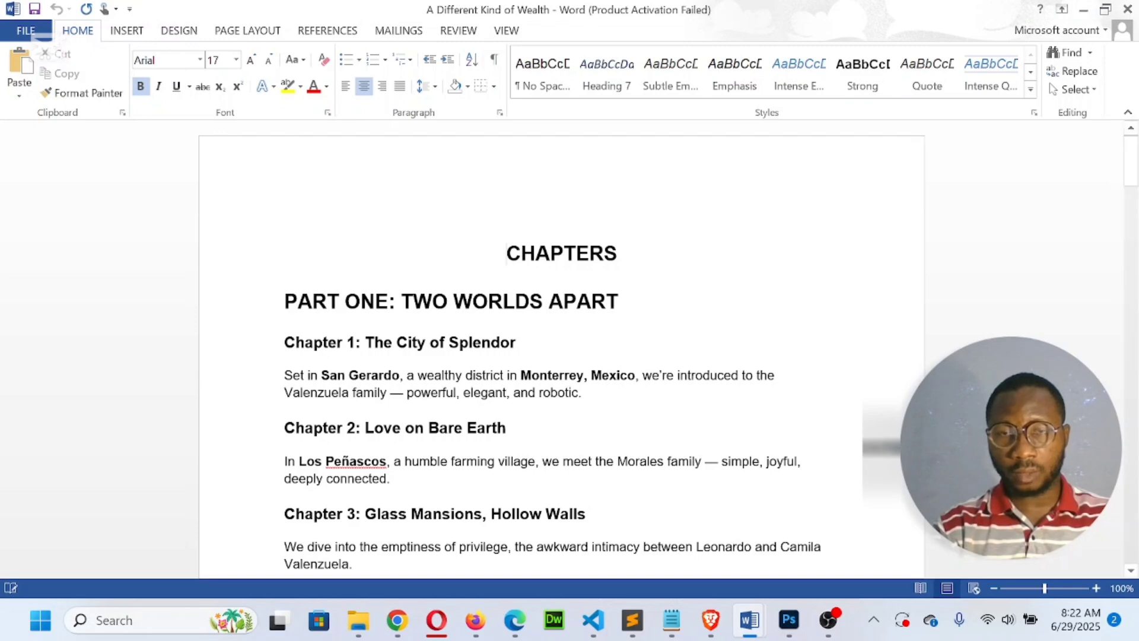
click(1128, 10)
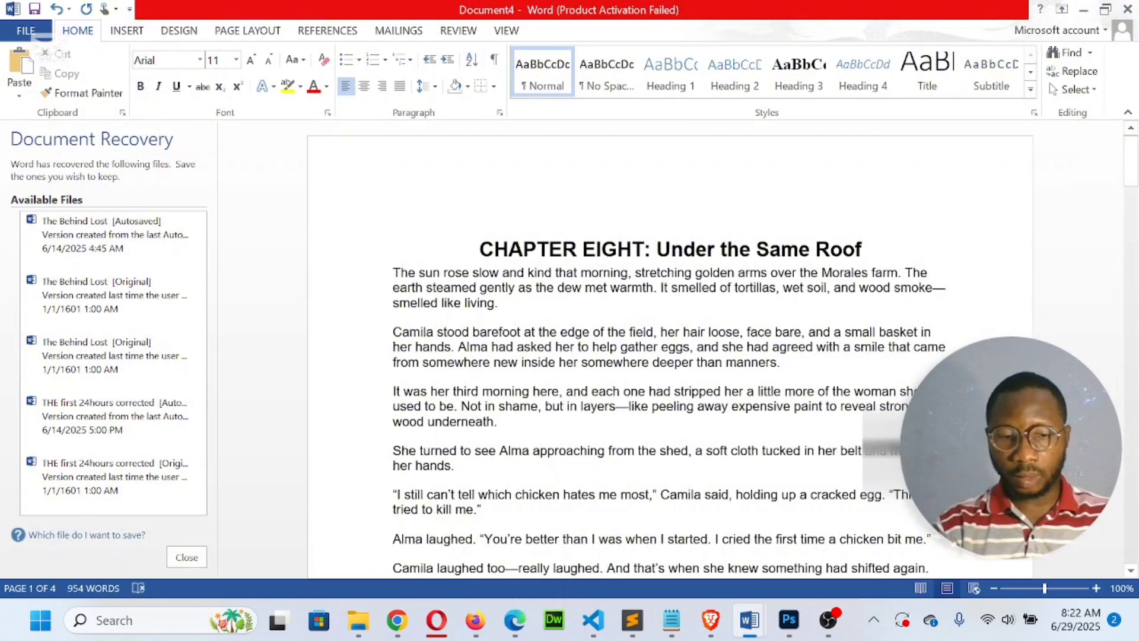
Step: Launch Kindle Create and start a new reflowable book project, continuing to the book details form
key(super)
text(KIND)
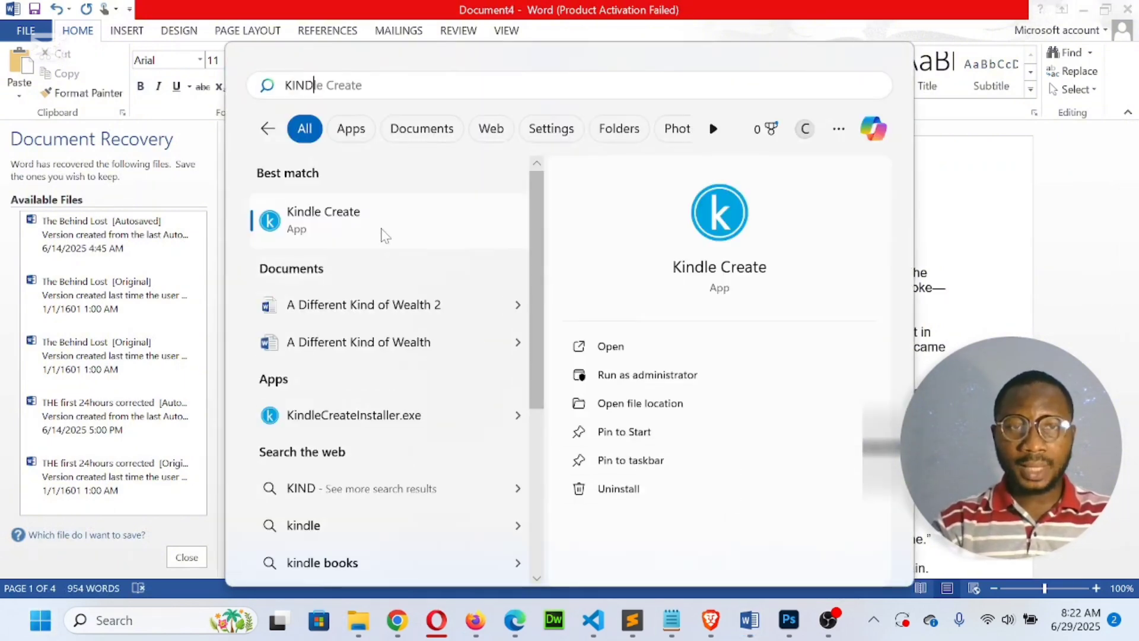
click(382, 233)
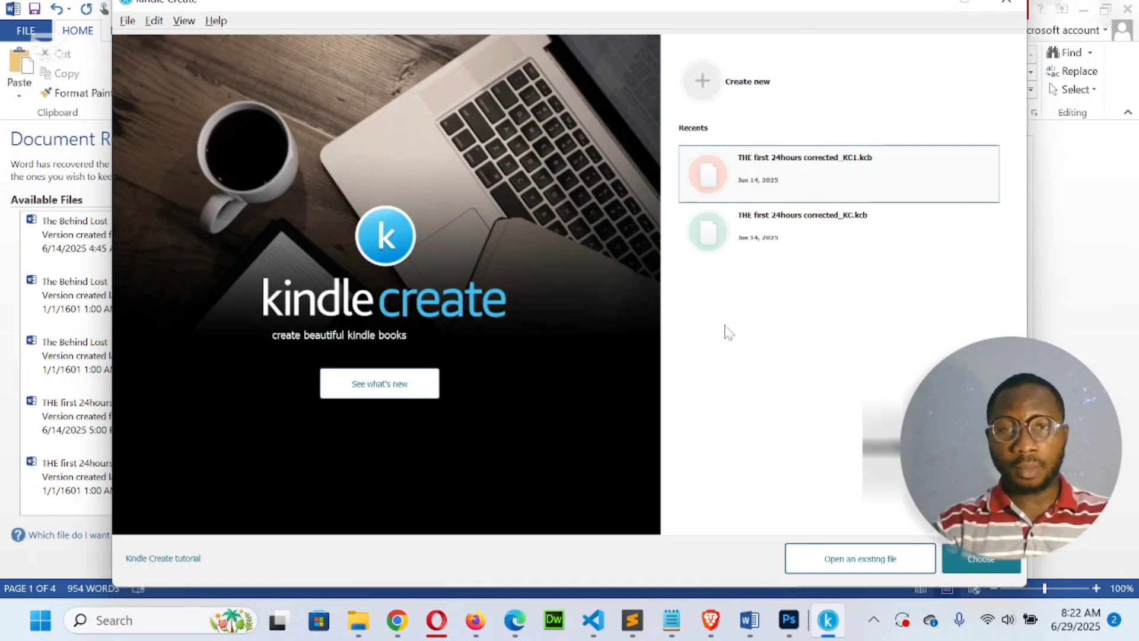
click(755, 93)
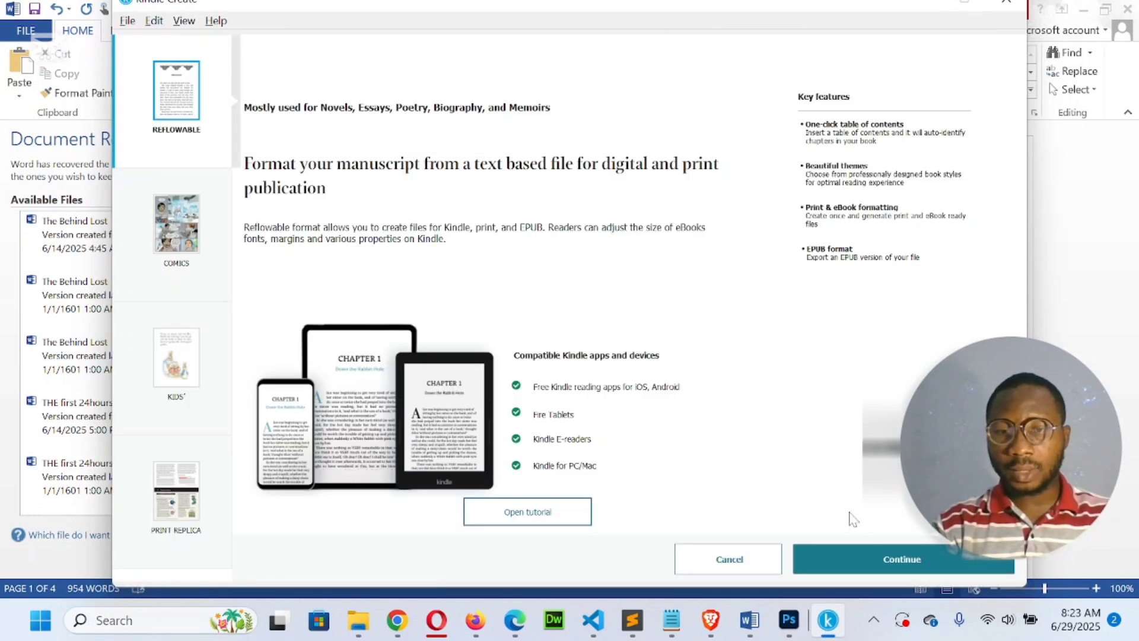
click(885, 568)
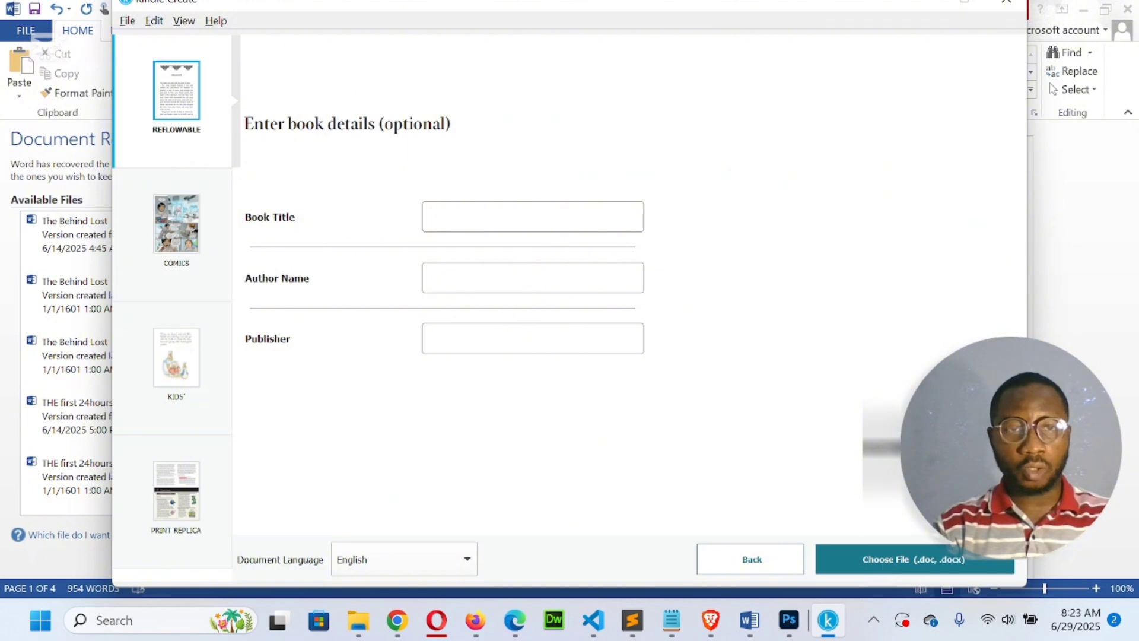
Step: Switch to Word and look through the contents of Document4 and Document3
mouse_move(750, 633)
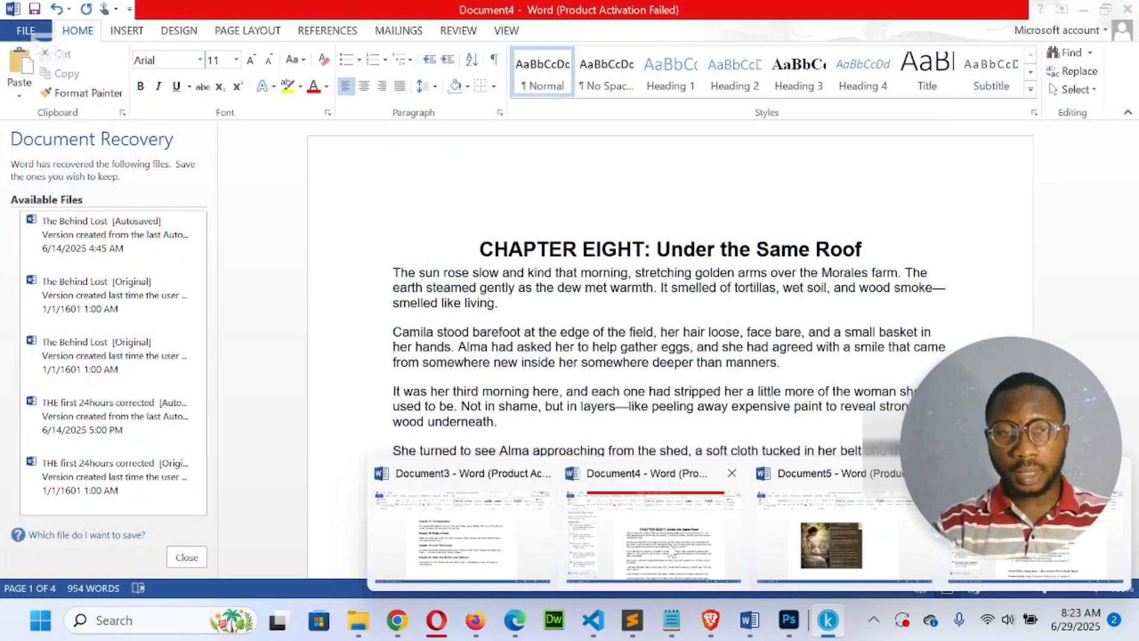
click(681, 542)
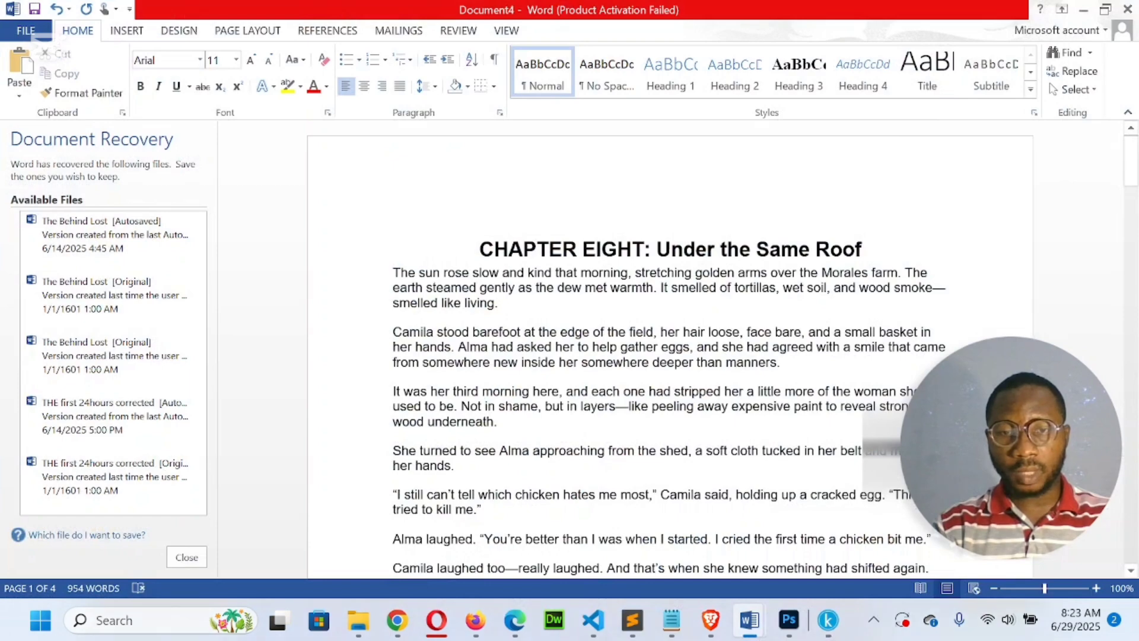
scroll(652, 356, down, 10)
scroll(653, 356, down, 10)
mouse_move(749, 618)
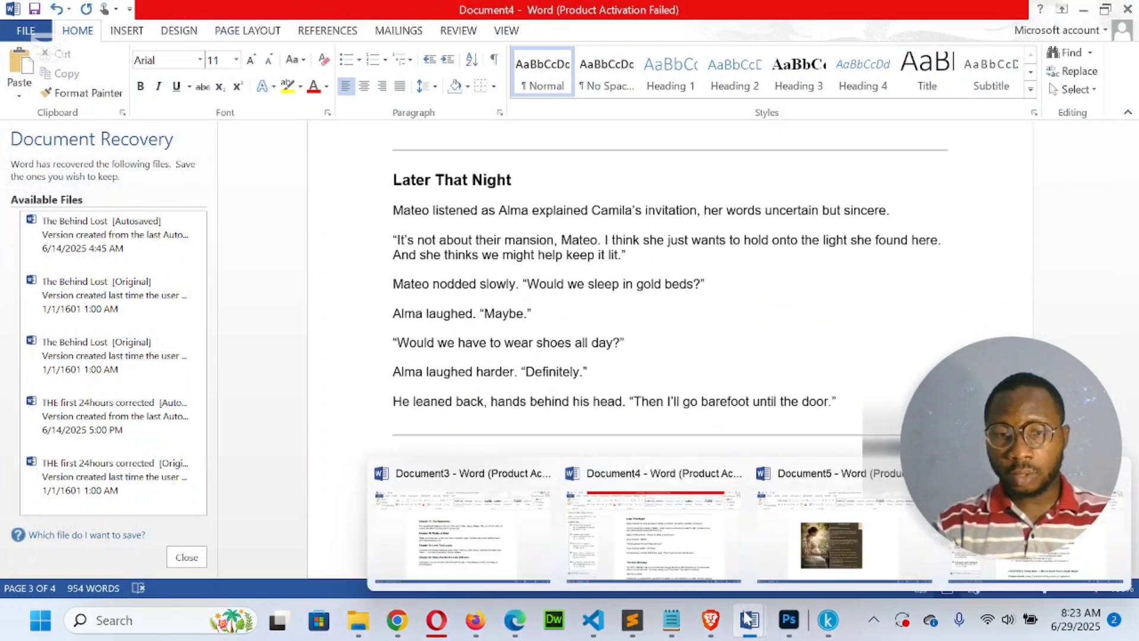
click(473, 542)
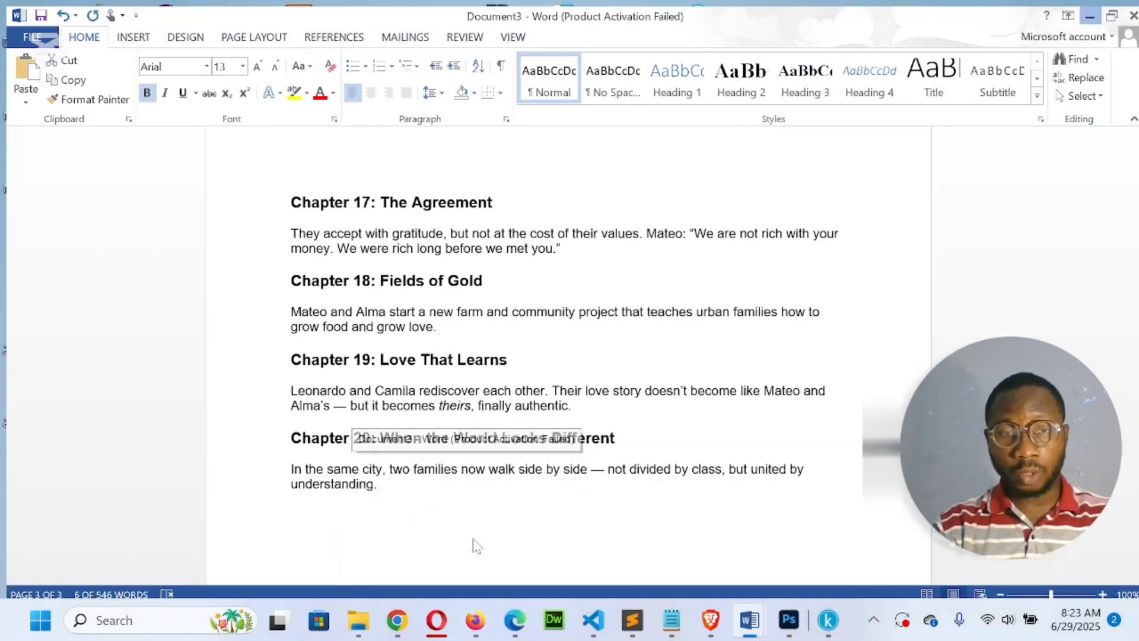
scroll(562, 350, down, 10)
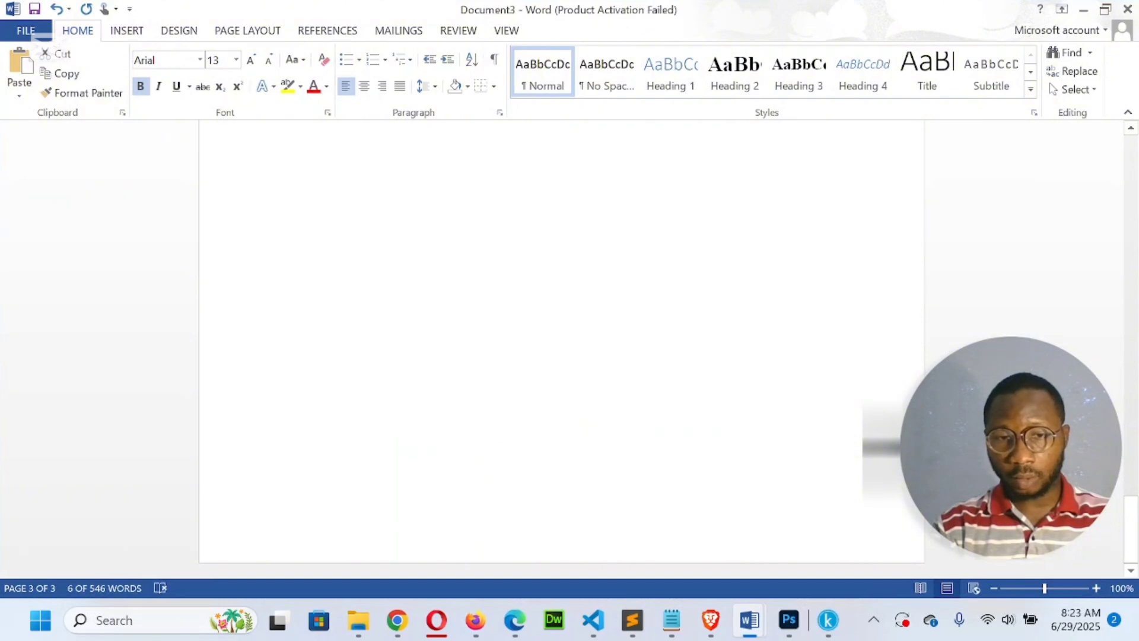
Step: Switch to The First 24 Hours in Word and look through its opening pages and Chapter 1
mouse_move(748, 620)
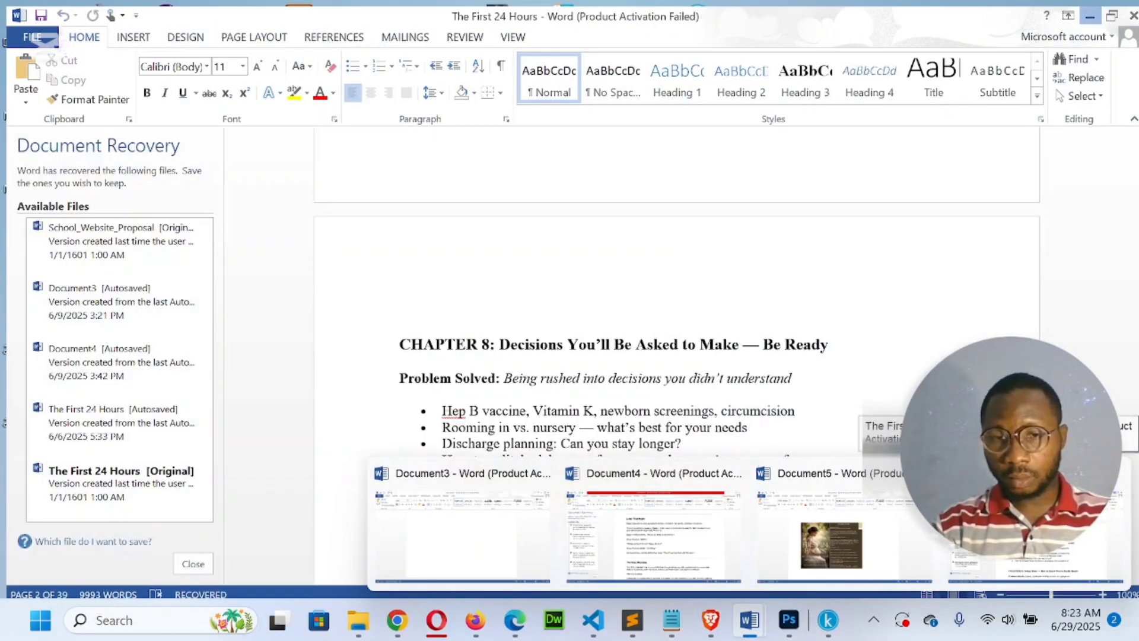
click(1020, 525)
scroll(1008, 504, down, 20)
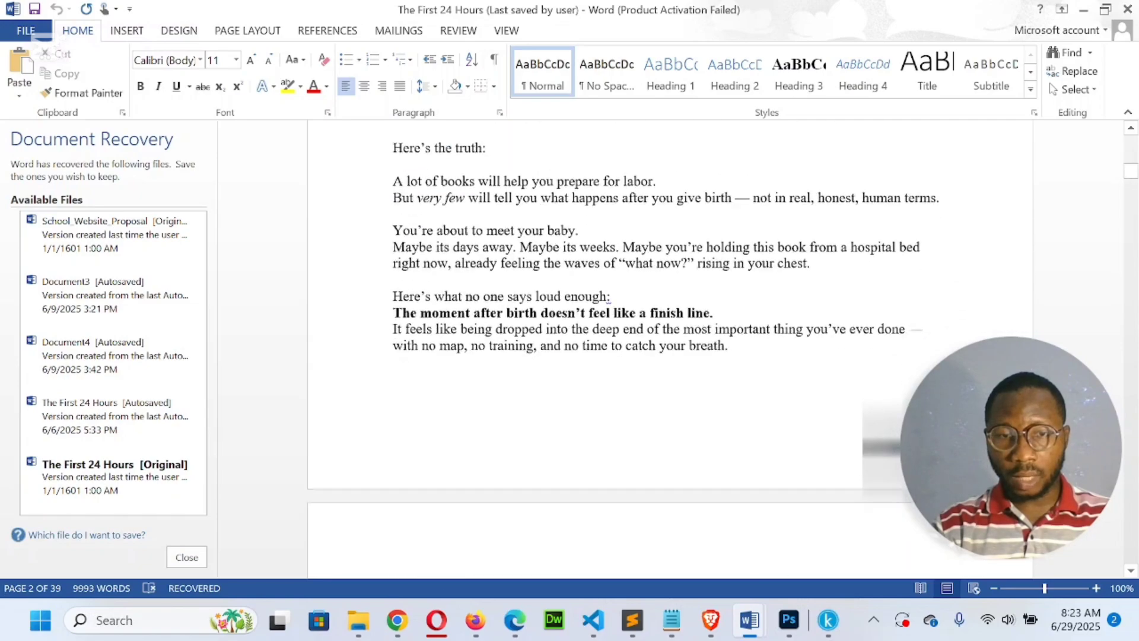
scroll(670, 350, down, 20)
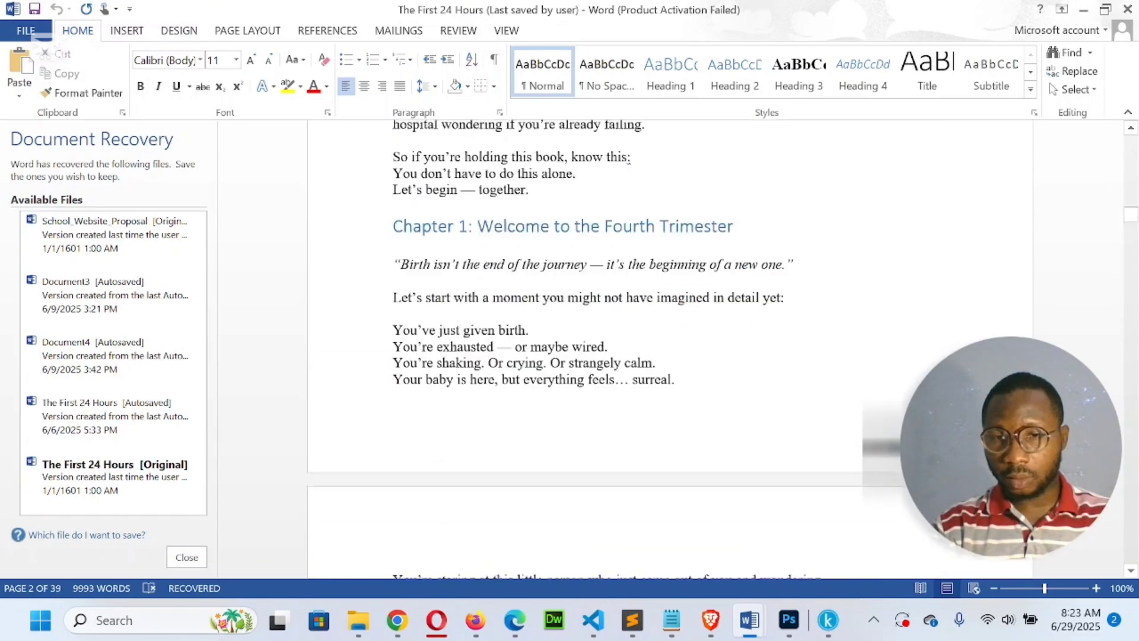
scroll(670, 350, down, 10)
Step: Copy the line A DIFFERENT KIND OF WEALTH from the end of Document4 and paste it as the book title in Kindle Create
mouse_move(749, 620)
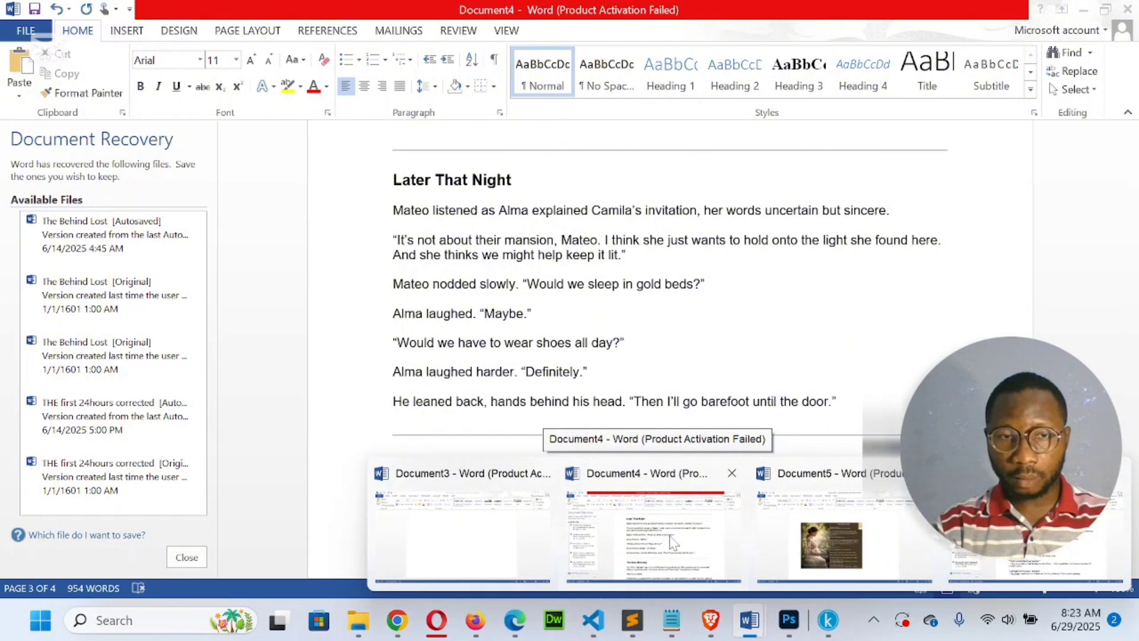
click(672, 541)
scroll(671, 350, down, 15)
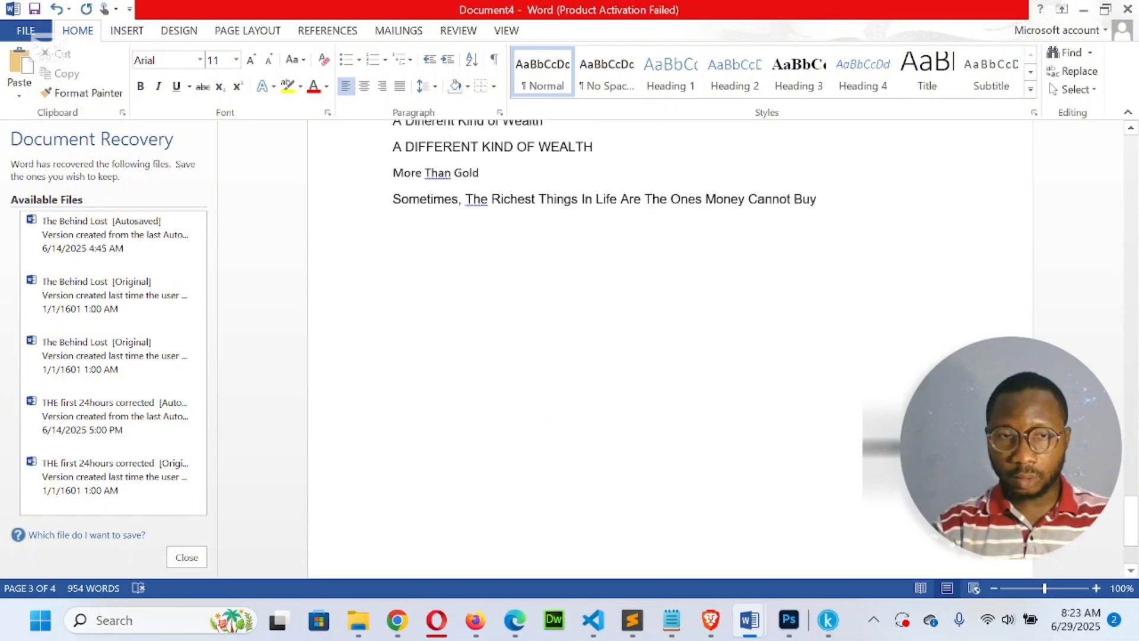
scroll(670, 350, up, 5)
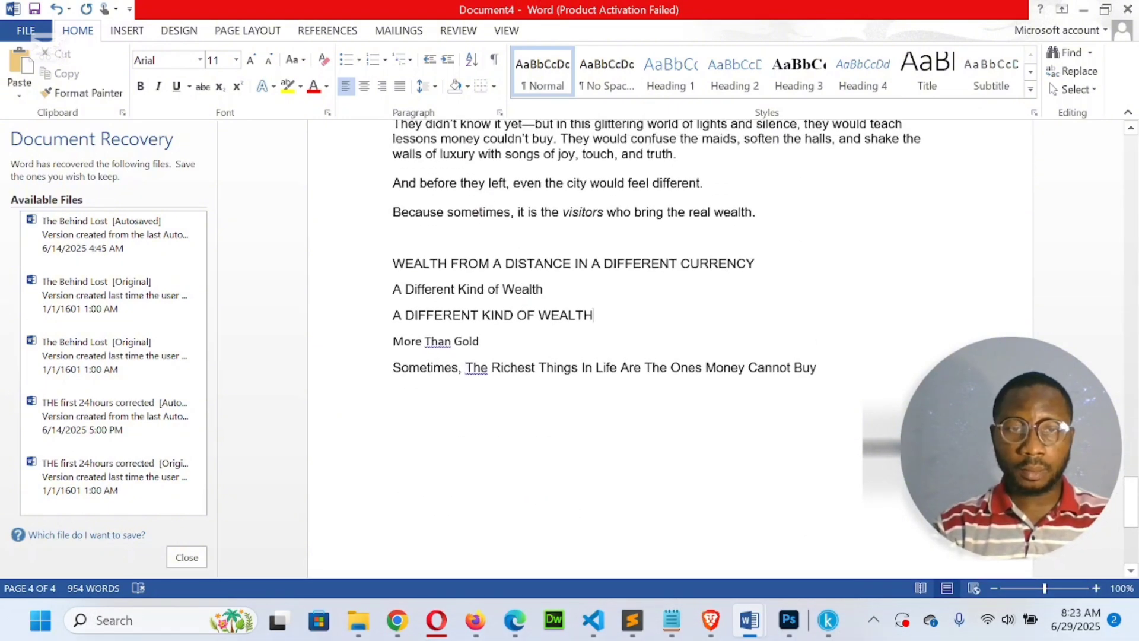
triple_click(589, 316)
key(ctrl+c)
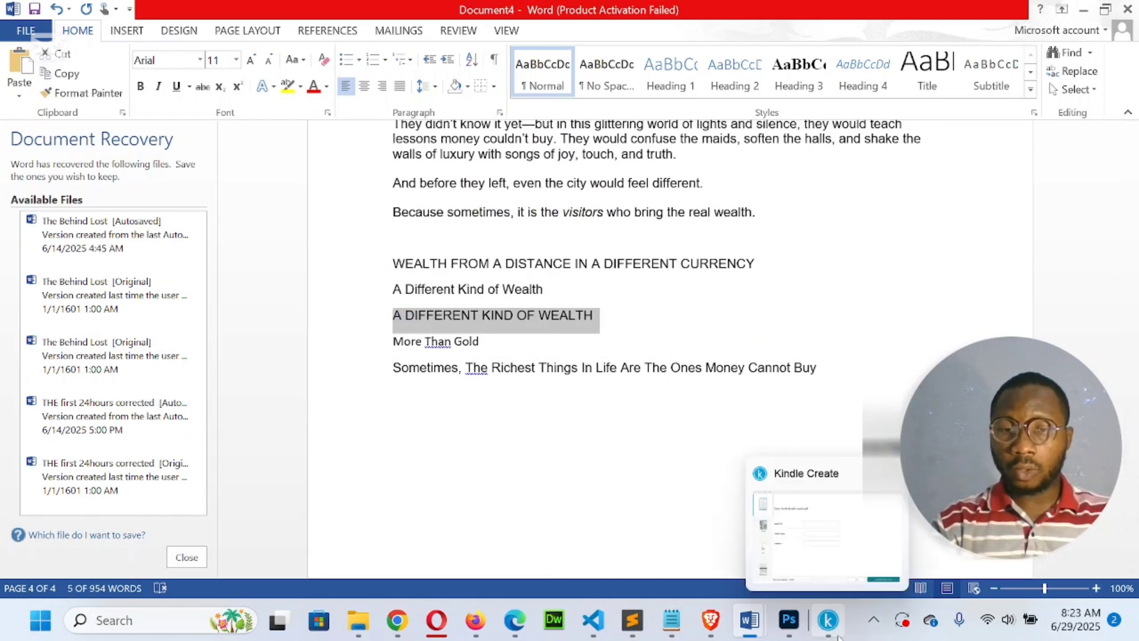
click(828, 620)
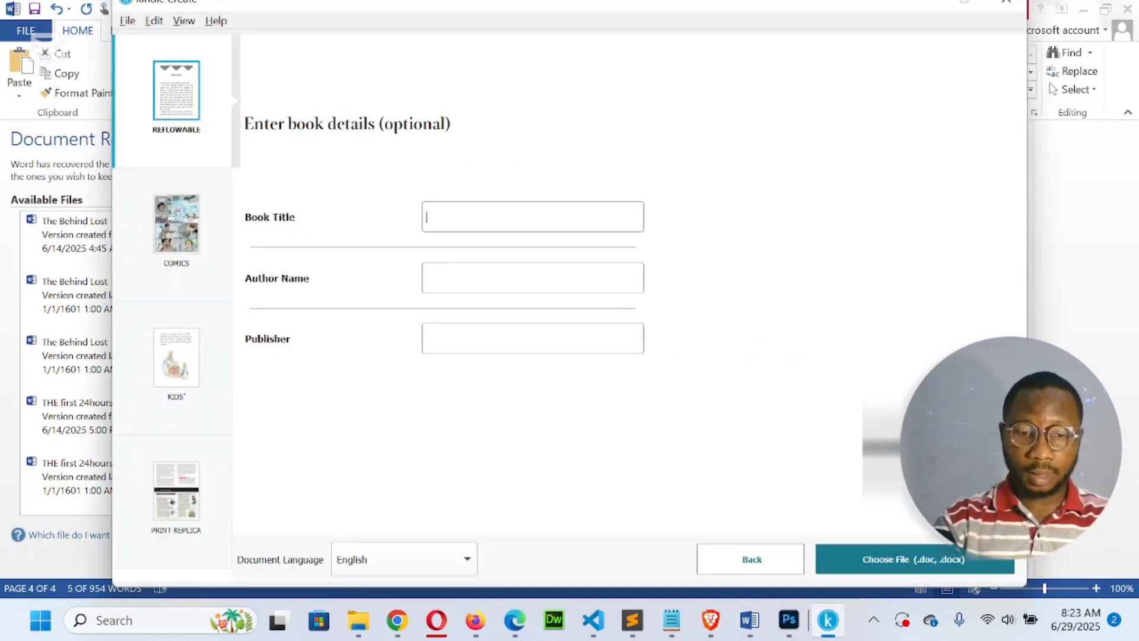
key(ctrl+v)
Step: Fill in the author's full name in the book details
key(Tab)
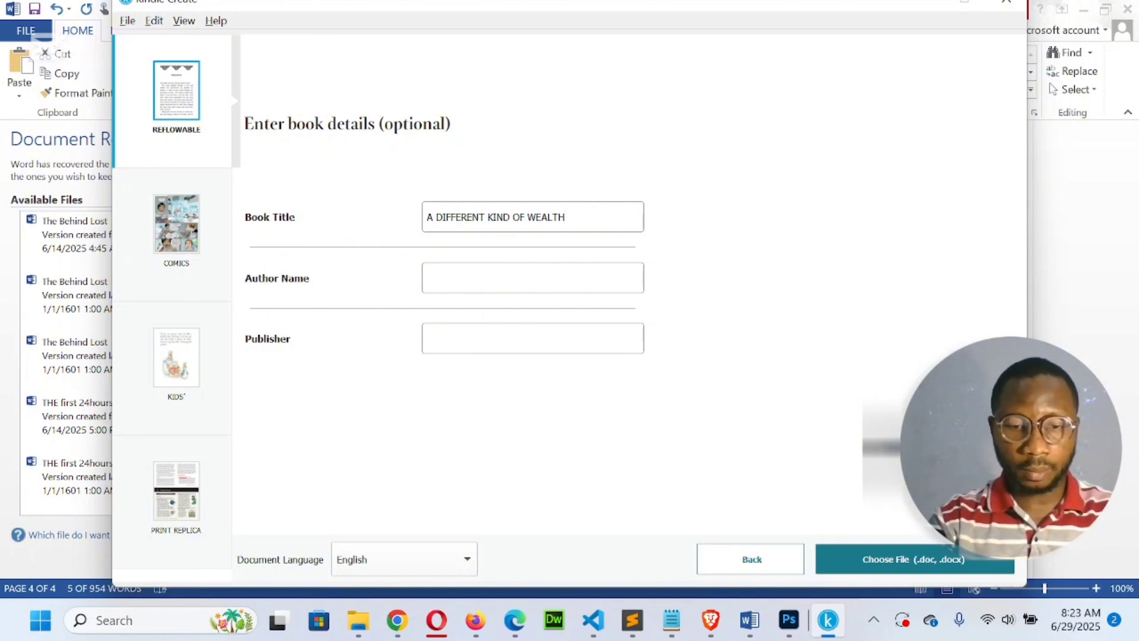
text(UZOKA )
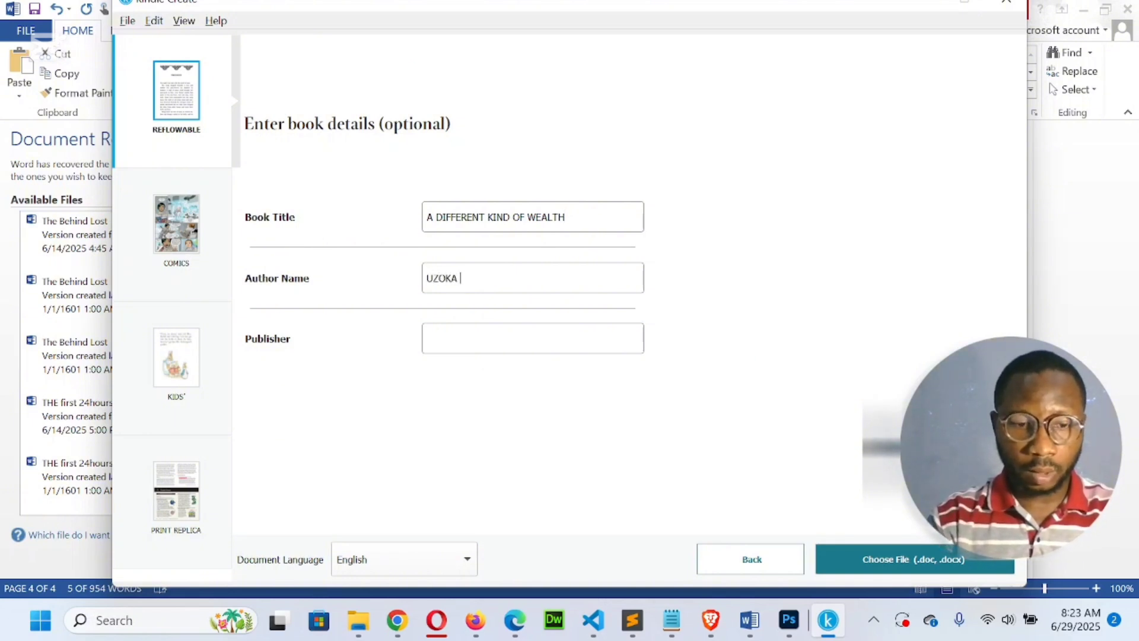
text(EMMANUEL )
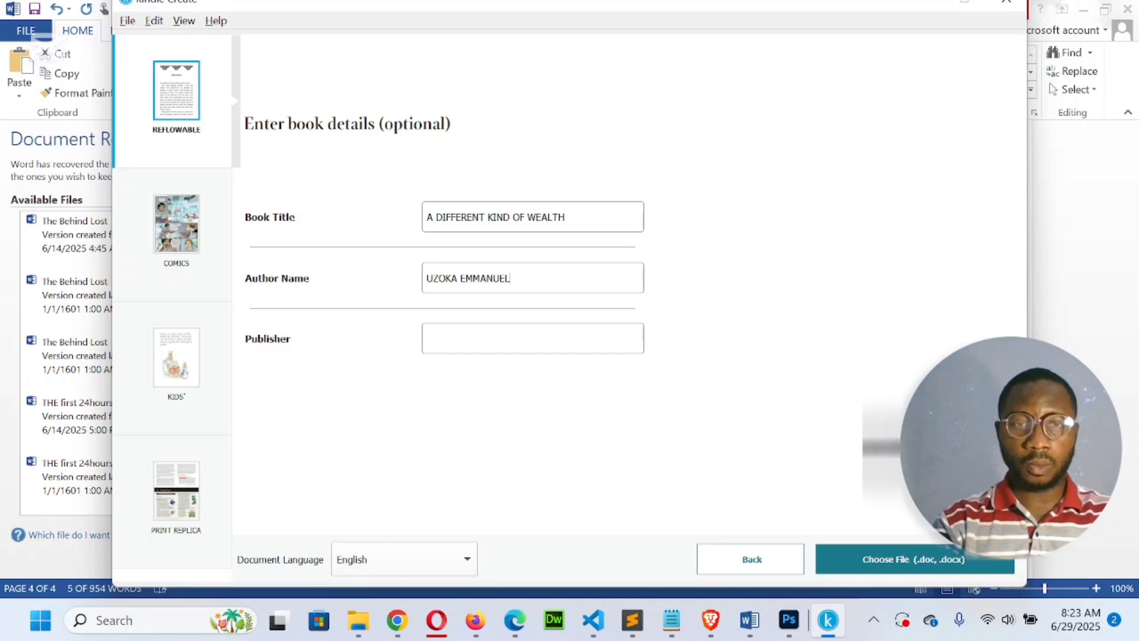
text(ST)
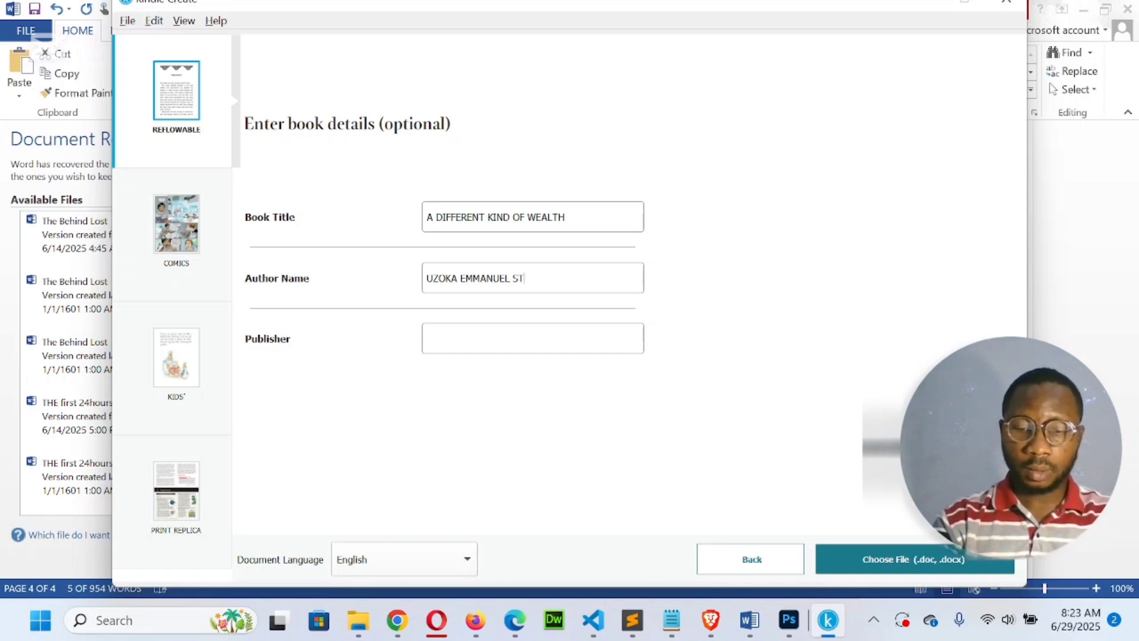
text(. CASMI)
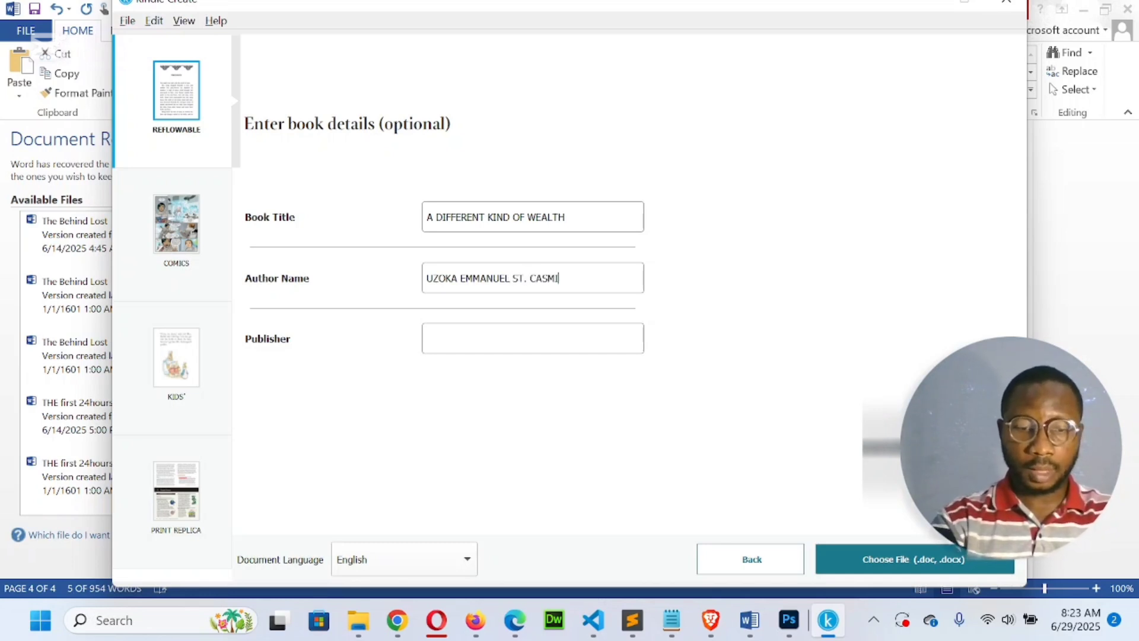
text(RE)
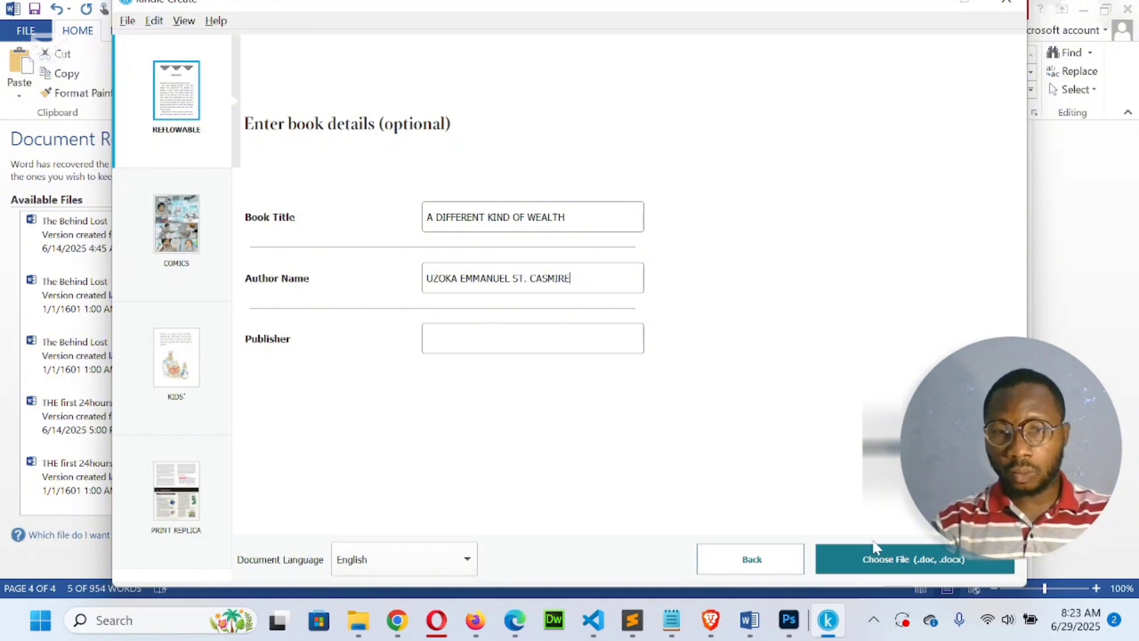
Step: Import A Different Kind of Wealth 2.docx from the Downloads folder as the book's manuscript
click(883, 564)
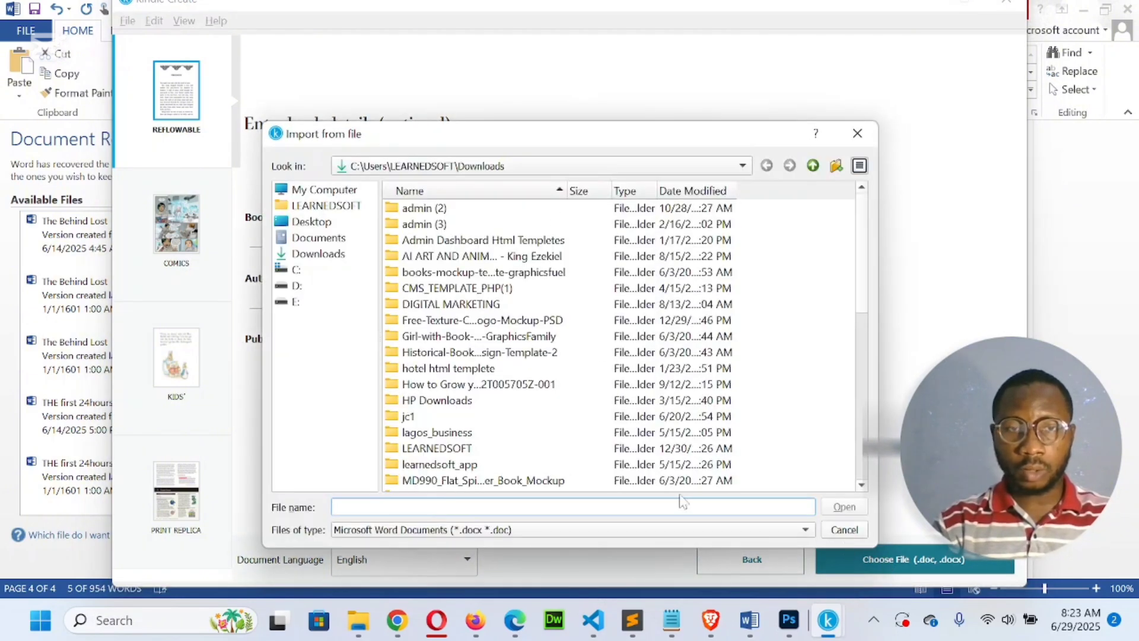
scroll(427, 450, down, 10)
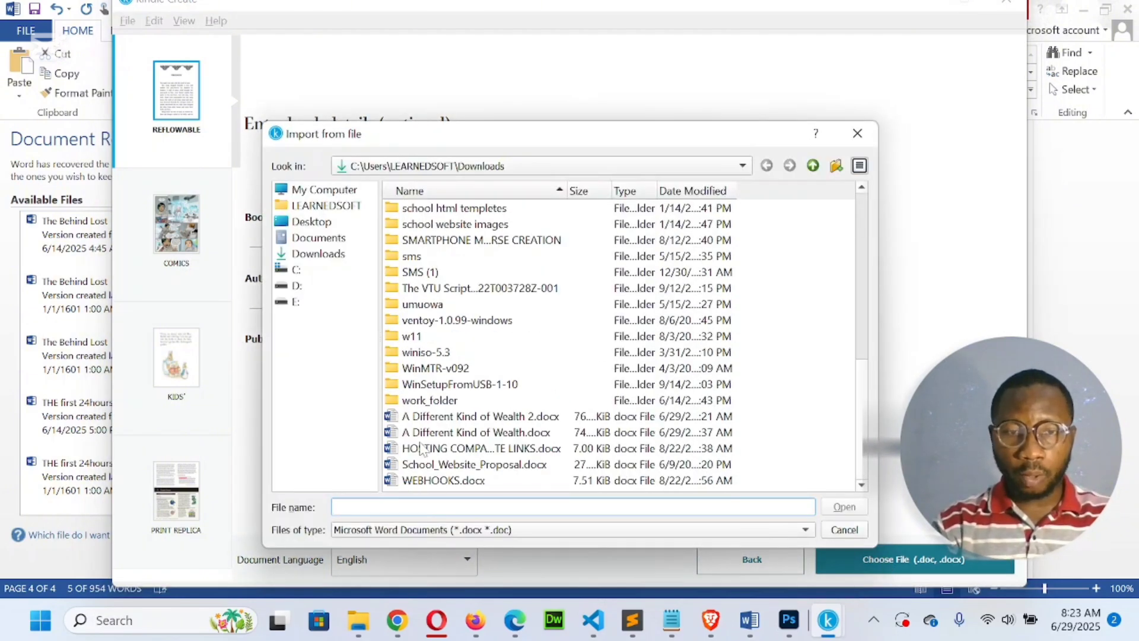
click(492, 420)
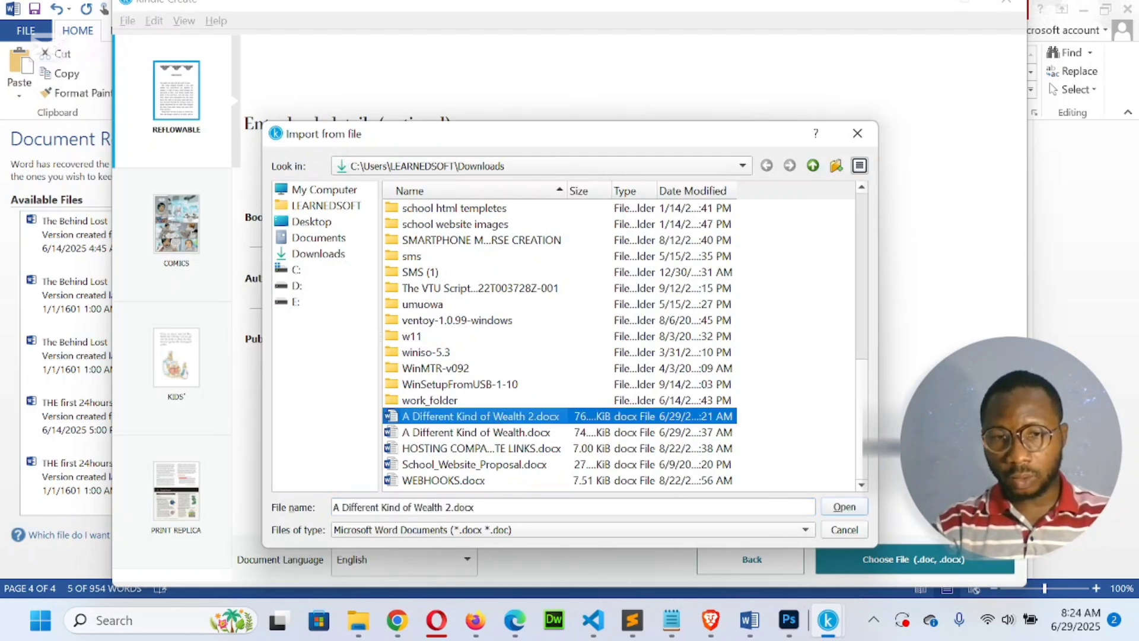
click(845, 509)
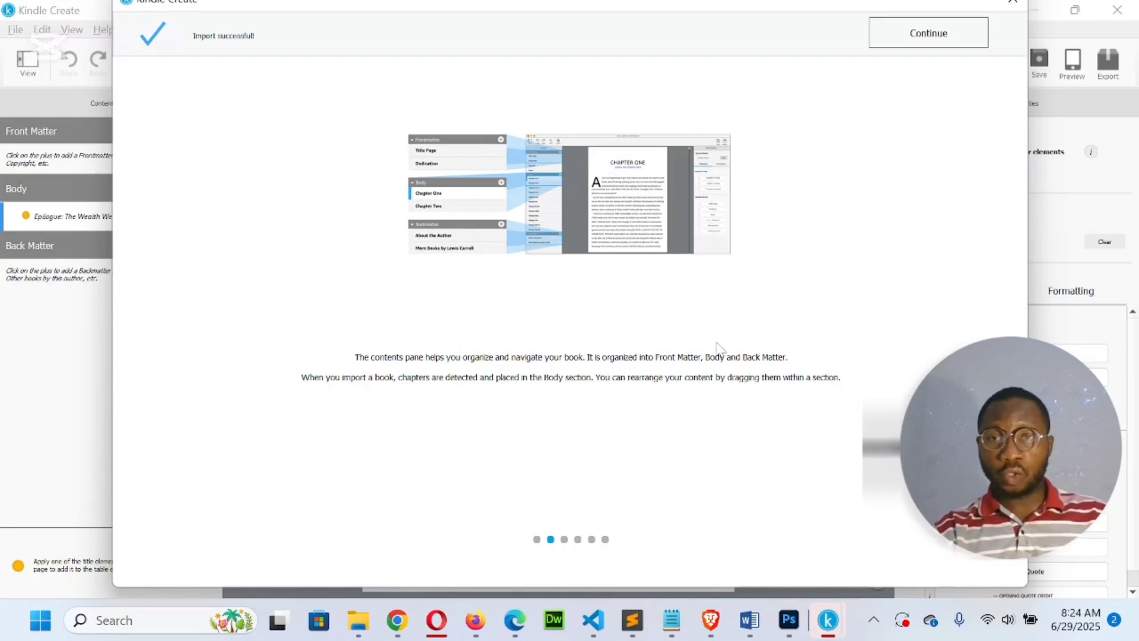
Step: Continue past the import introduction, start automatic chapter title detection, and preview the Epilogue: The Wealth We Carry suggestion
click(943, 39)
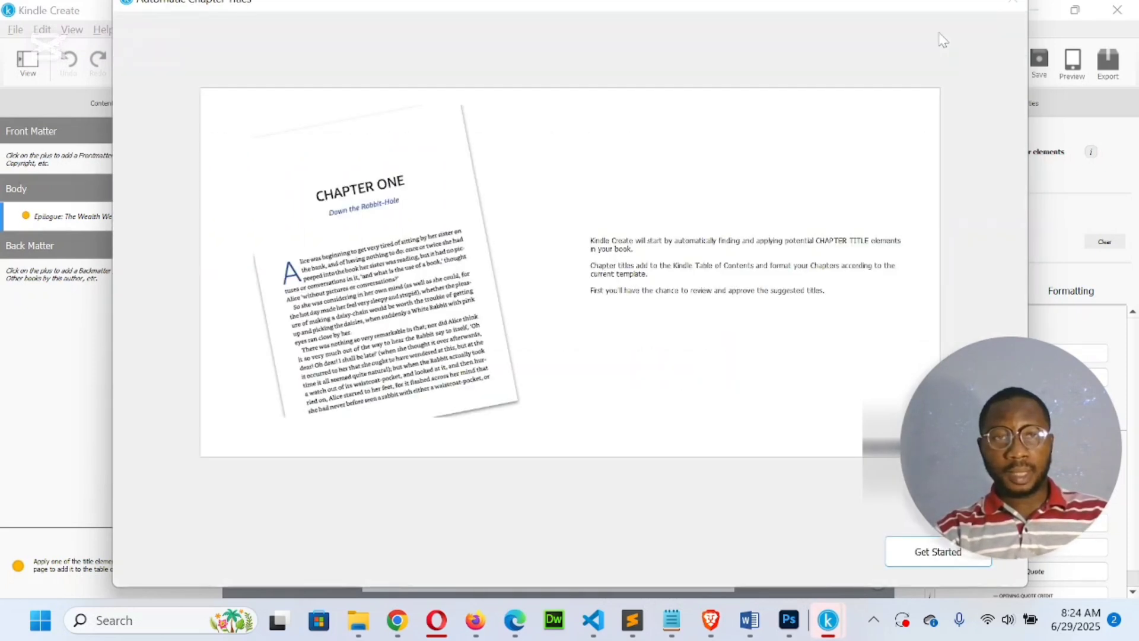
click(950, 552)
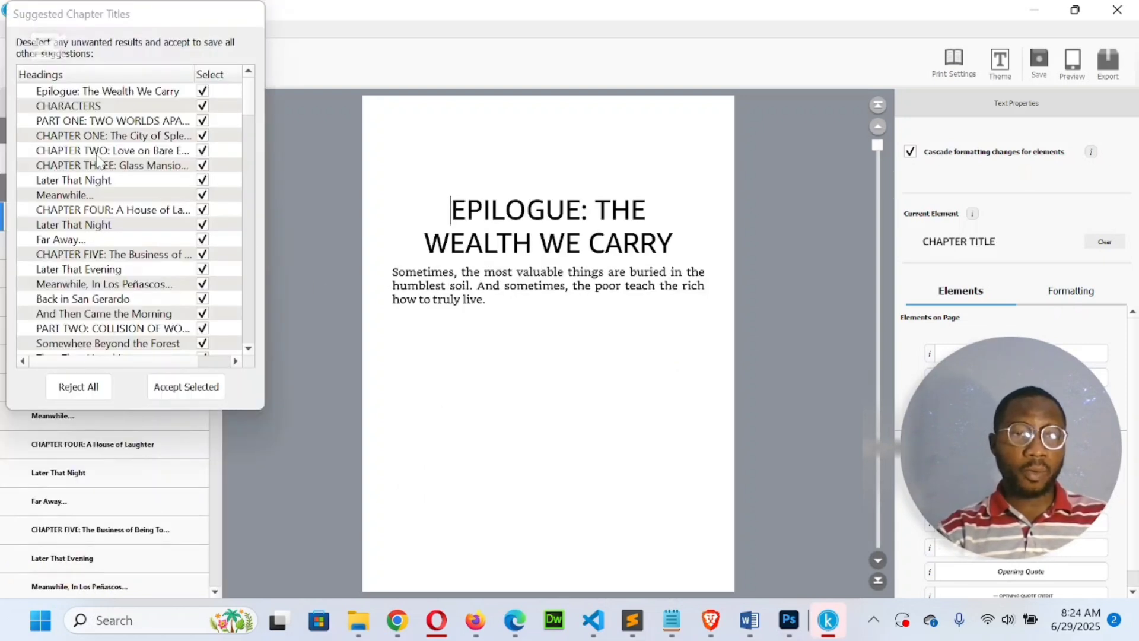
click(97, 91)
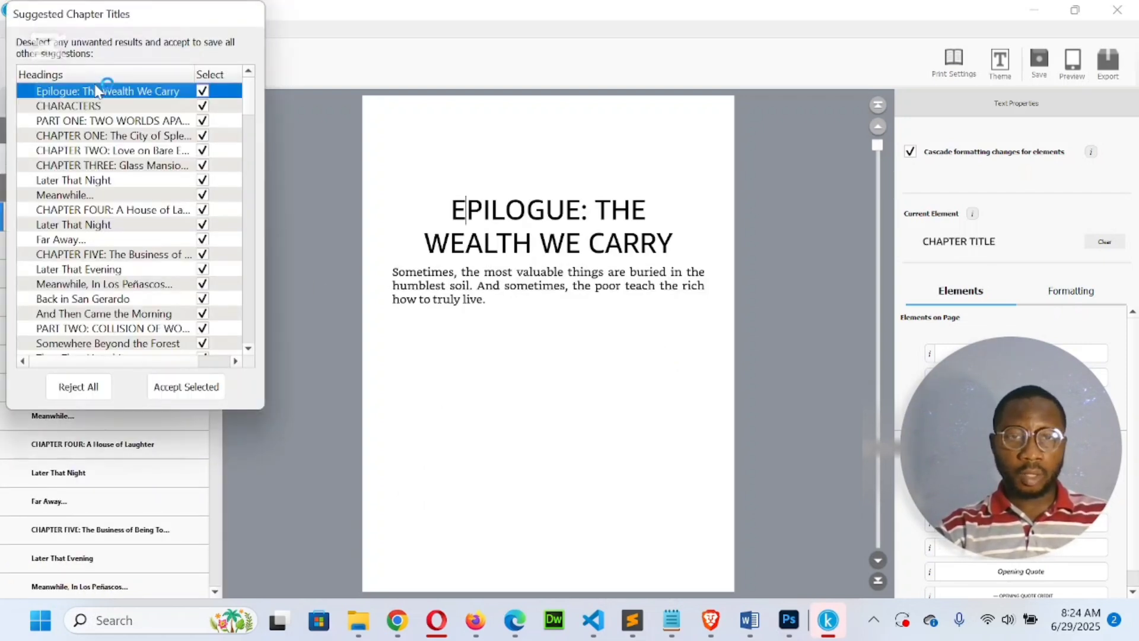
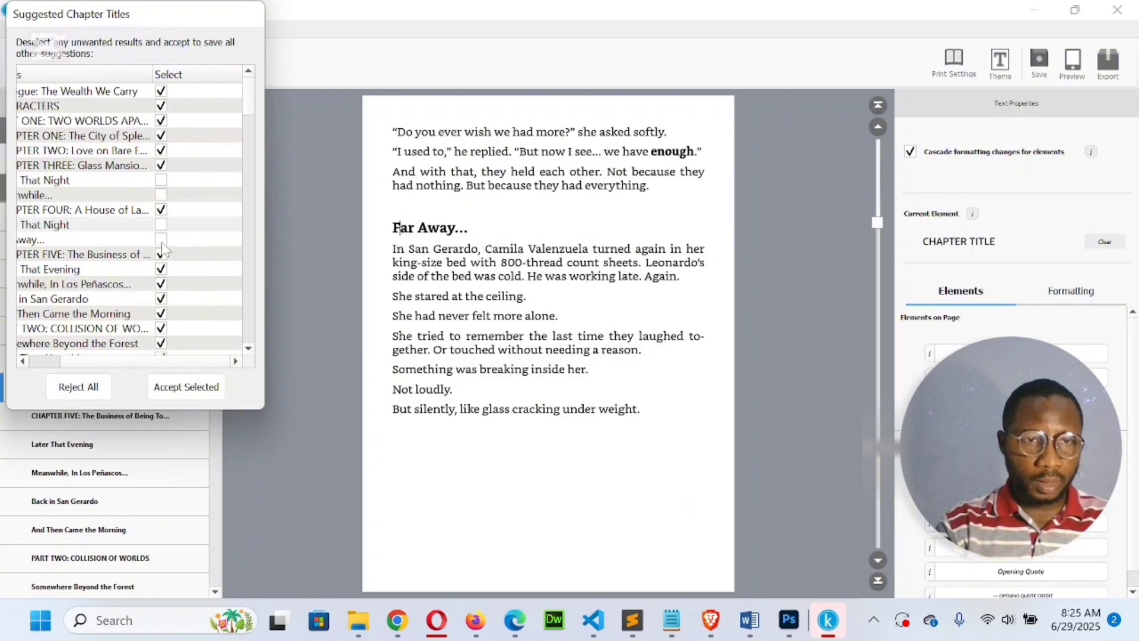
Step: Deselect the suggested chapter titles Later That Evening, Meanwhile, In Los Peñascos…, Back in San Gerardo and And Then Came the Morning under CHAPTER FIVE
click(123, 255)
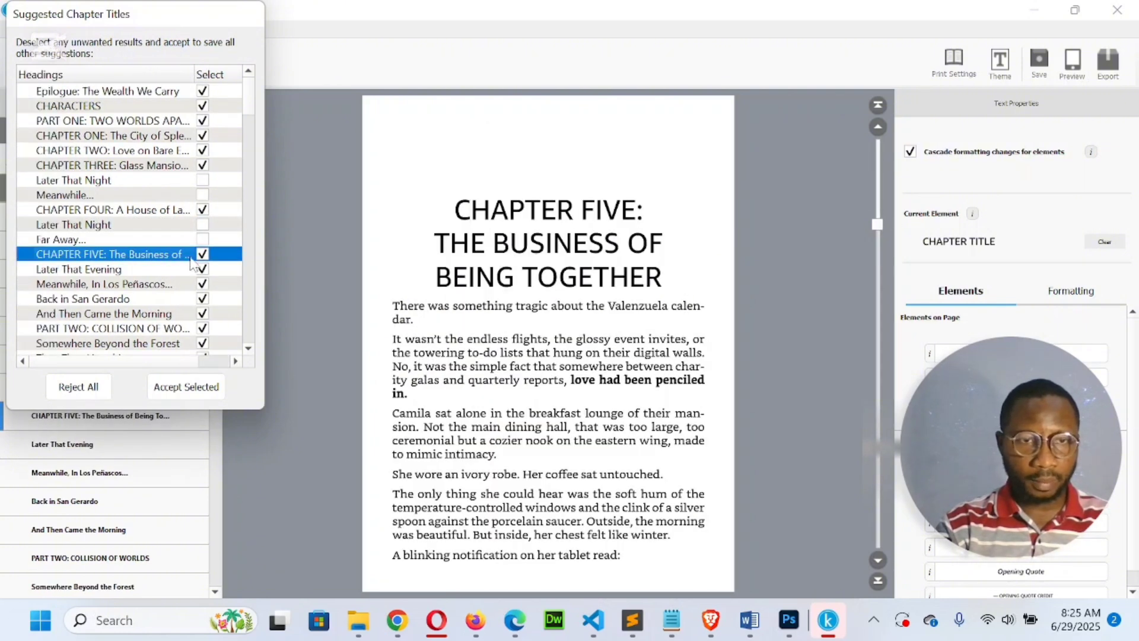
click(202, 270)
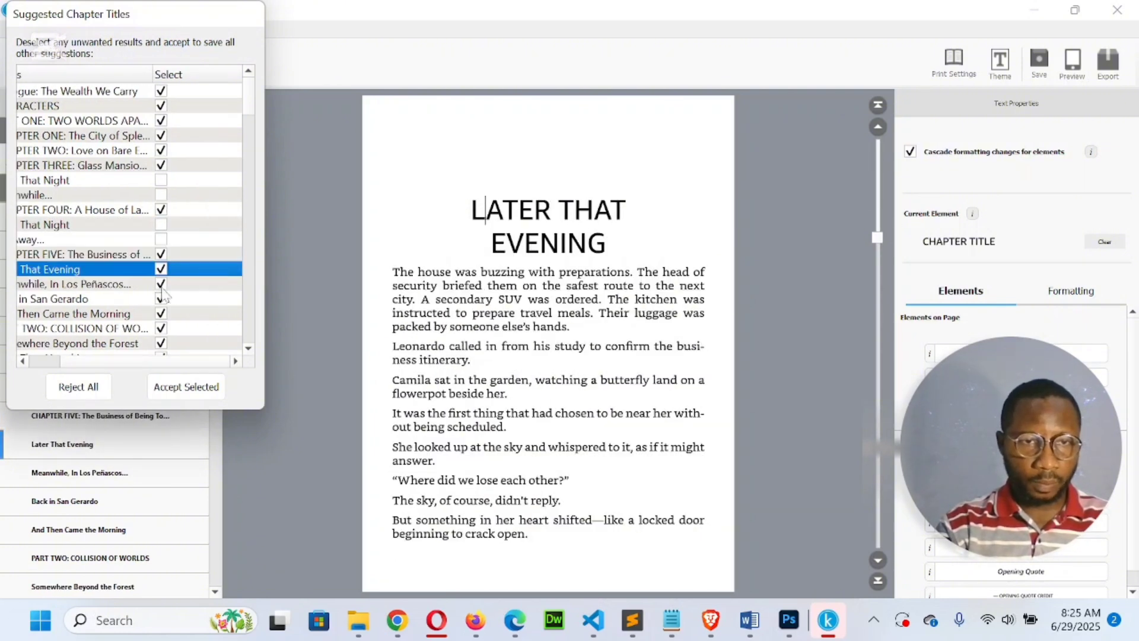
click(161, 270)
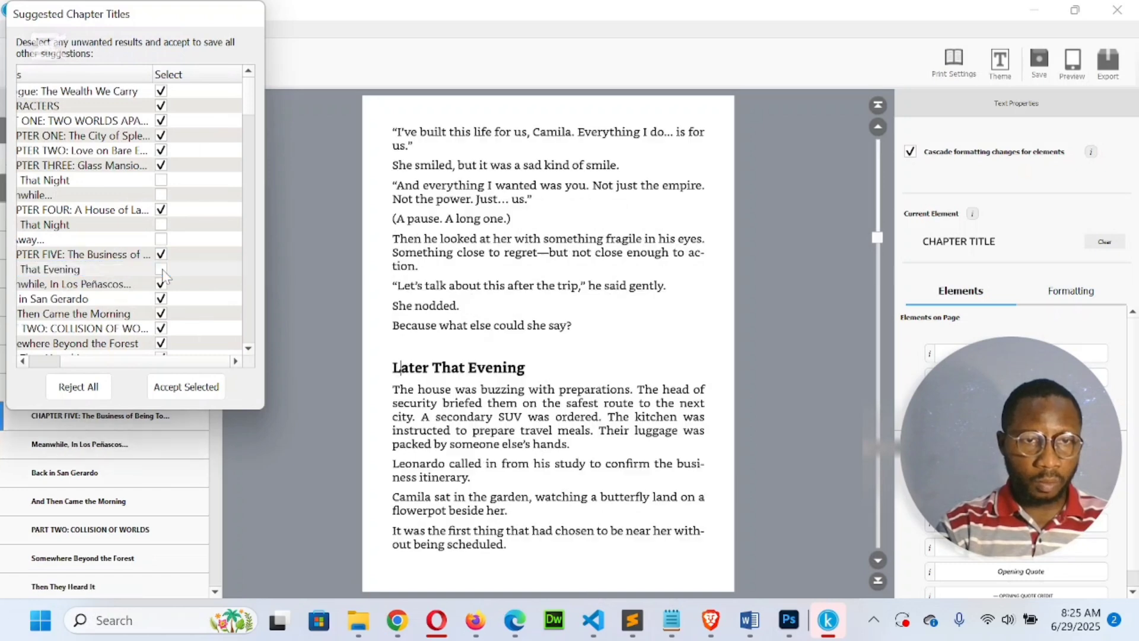
click(164, 287)
click(162, 285)
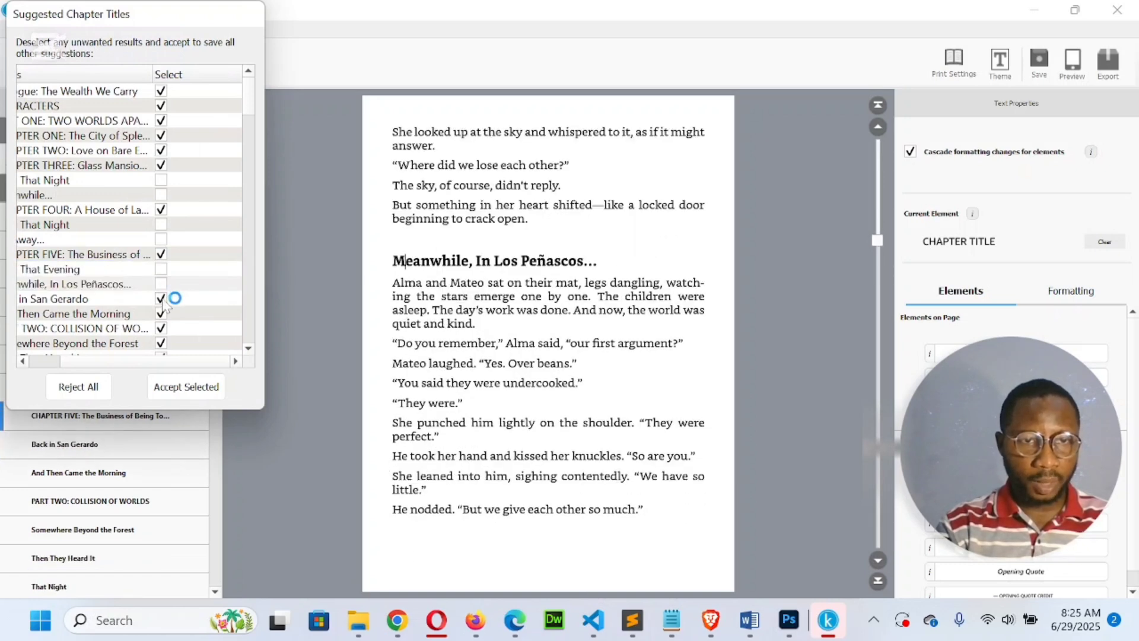
click(161, 299)
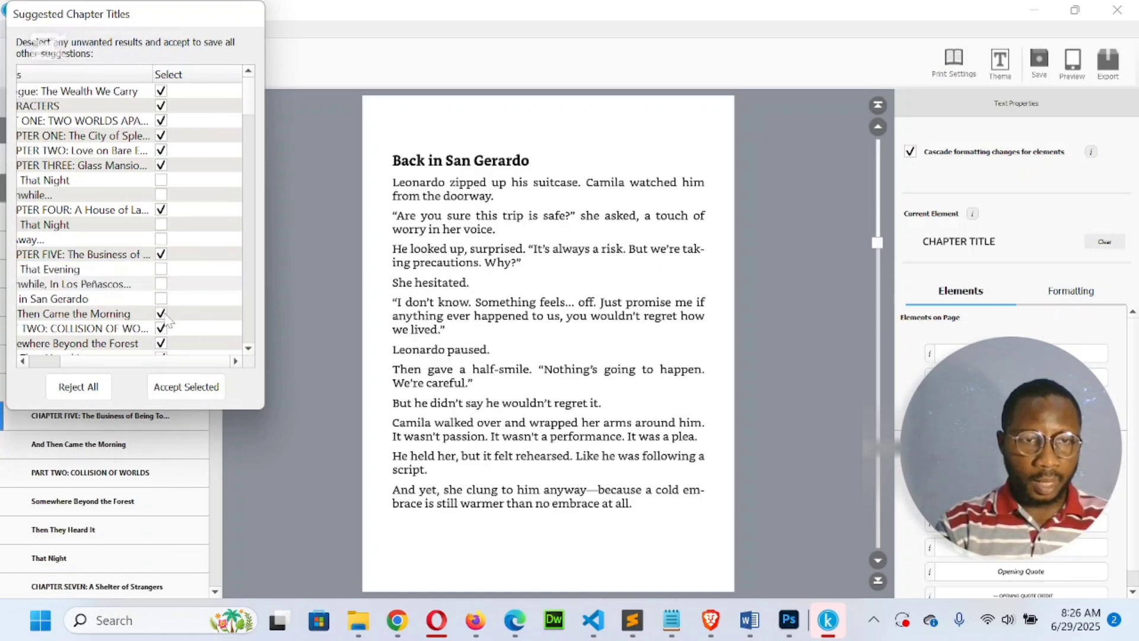
click(164, 315)
Step: Preview PART TWO: COLLISION OF WORLDS and deselect Somewhere Beyond the Forest, Then They Heard It and That Night below it
click(115, 330)
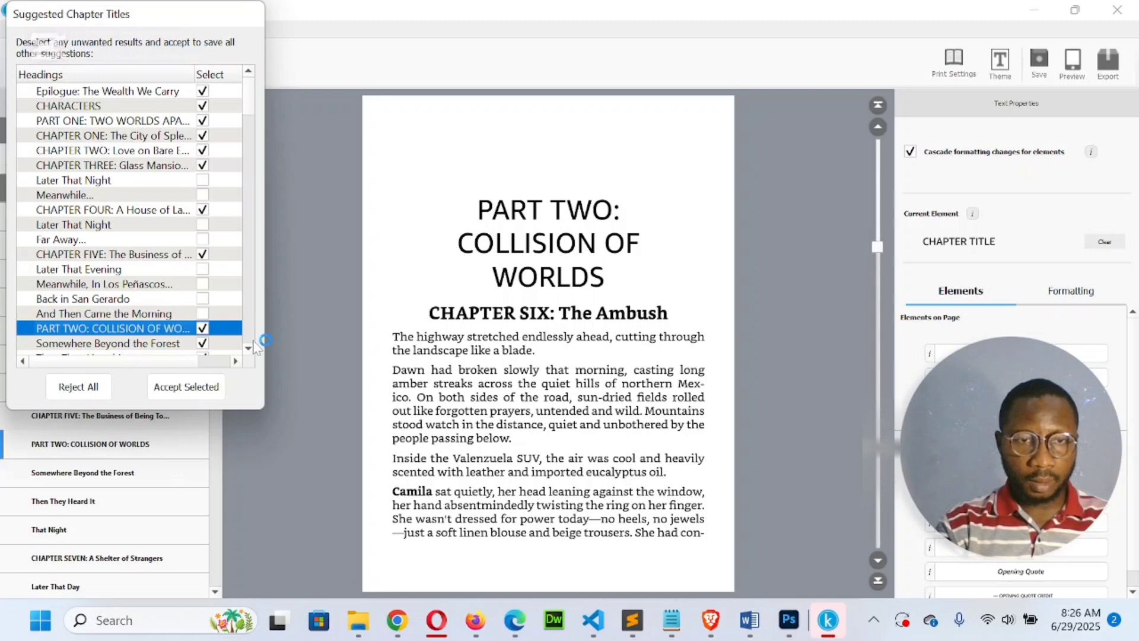
scroll(255, 349, down, 8)
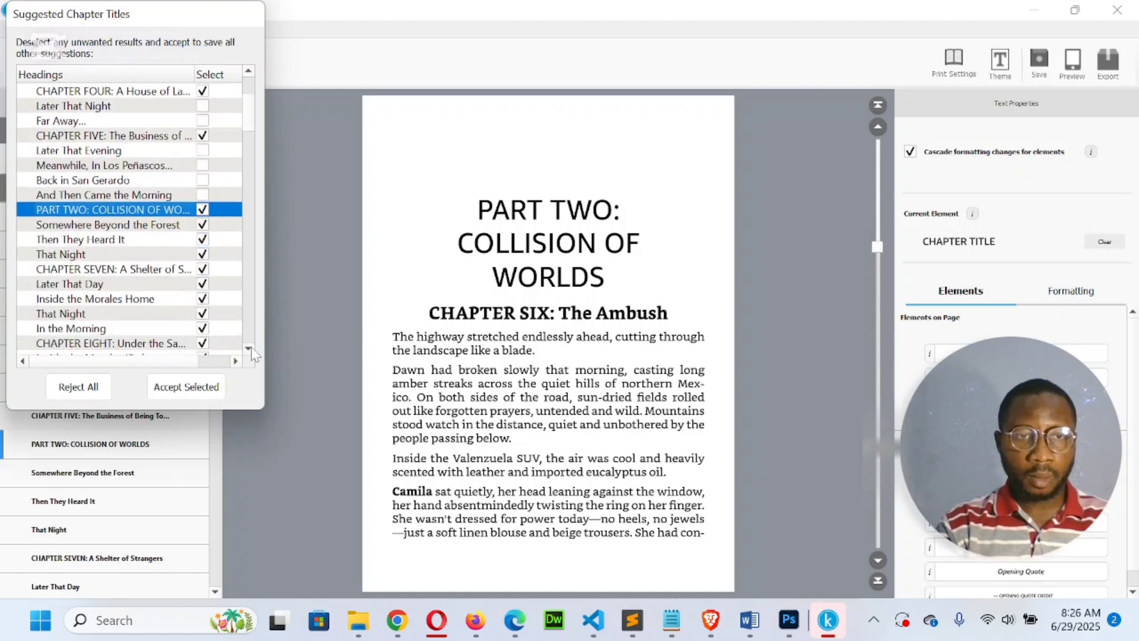
scroll(254, 353, down, 6)
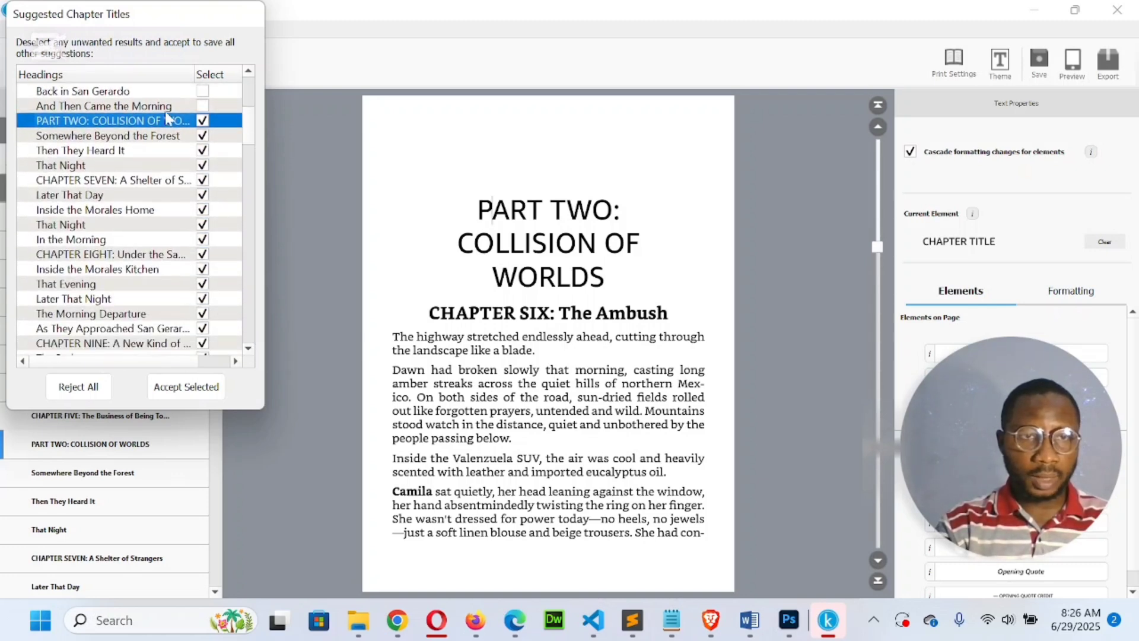
click(202, 136)
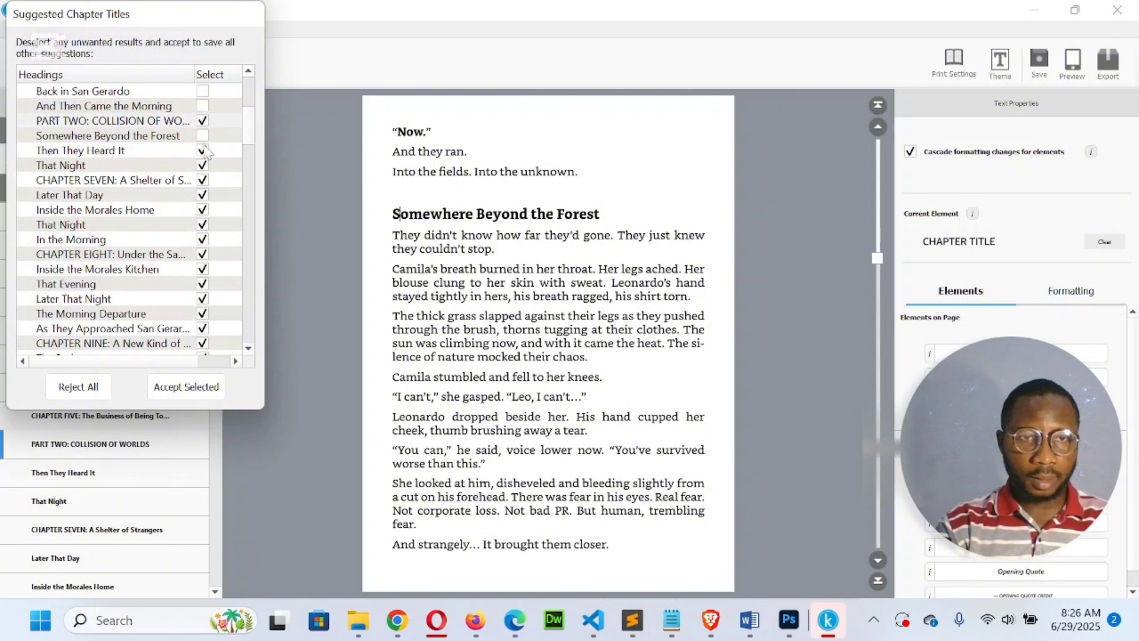
click(208, 151)
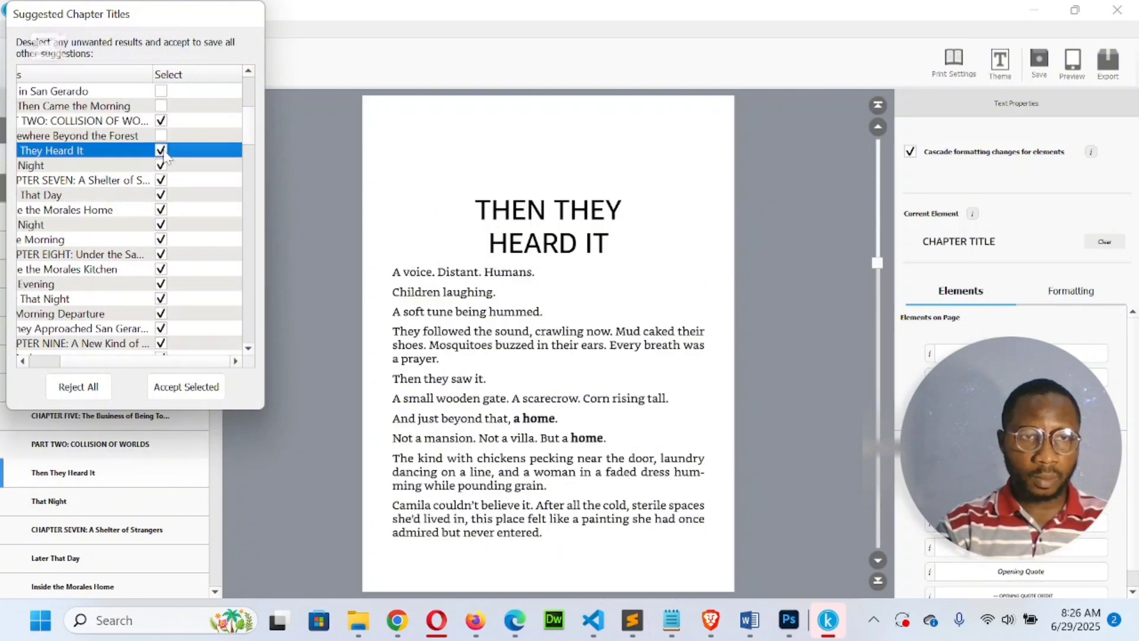
click(163, 153)
click(161, 166)
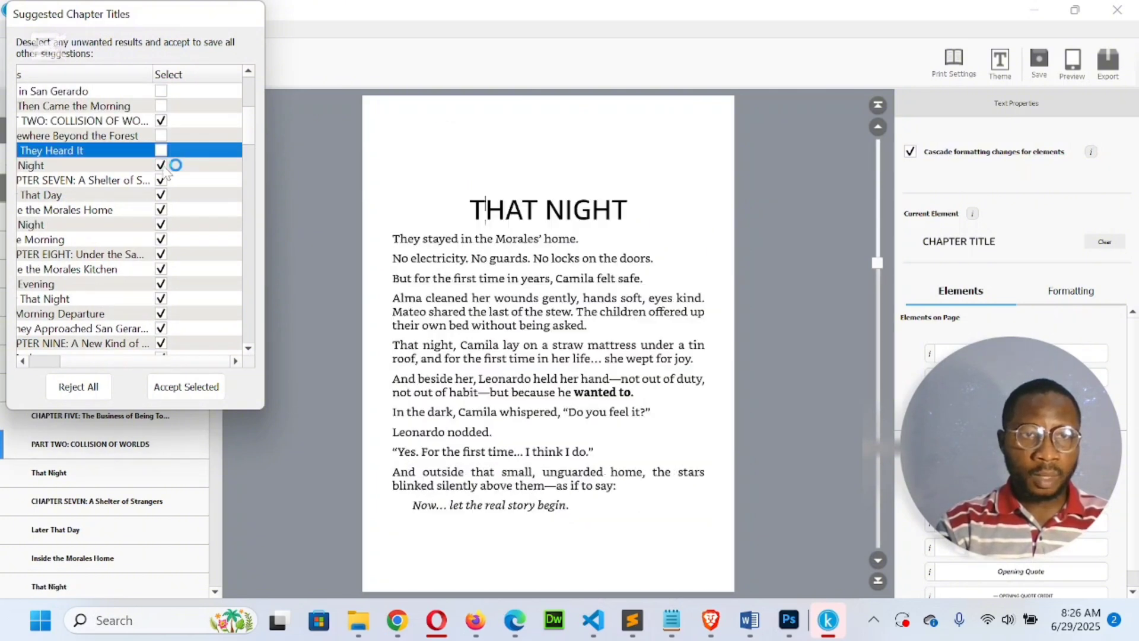
Step: Preview CHAPTER SEVEN: A Shelter of Strangers and deselect Later That Day, Inside the Morales Home, That Night and In the Morning below it
click(119, 180)
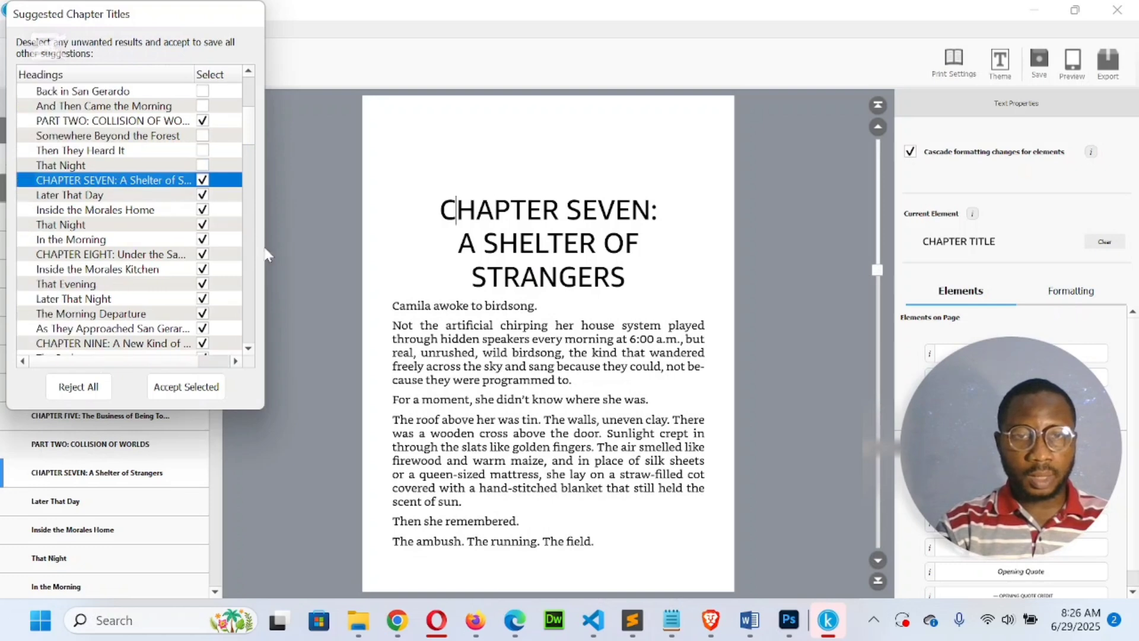
click(164, 195)
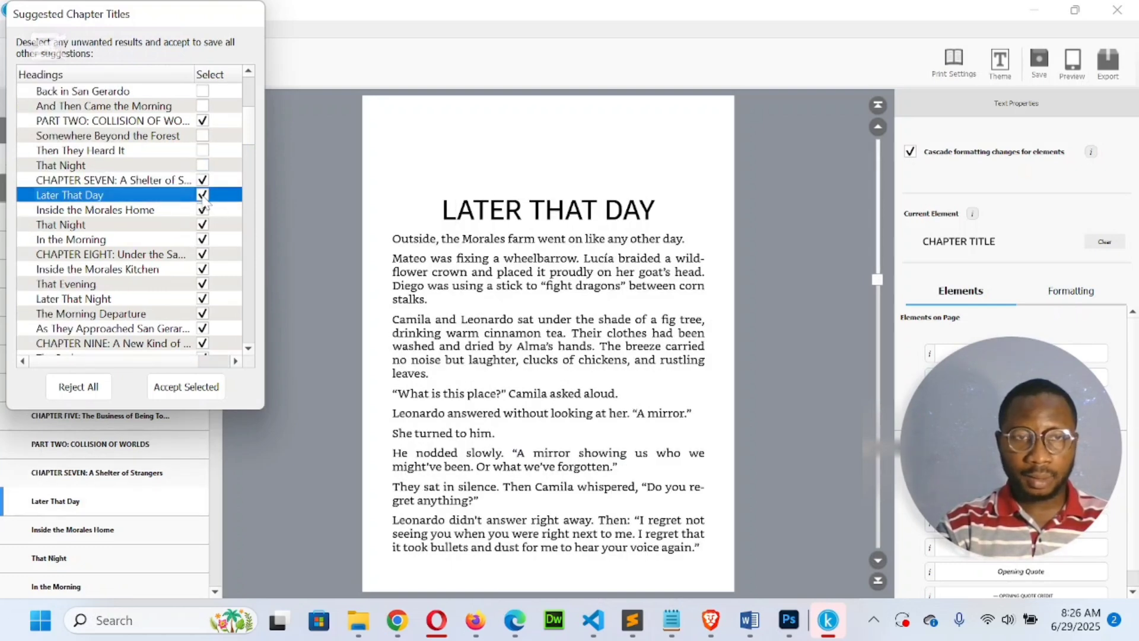
click(202, 196)
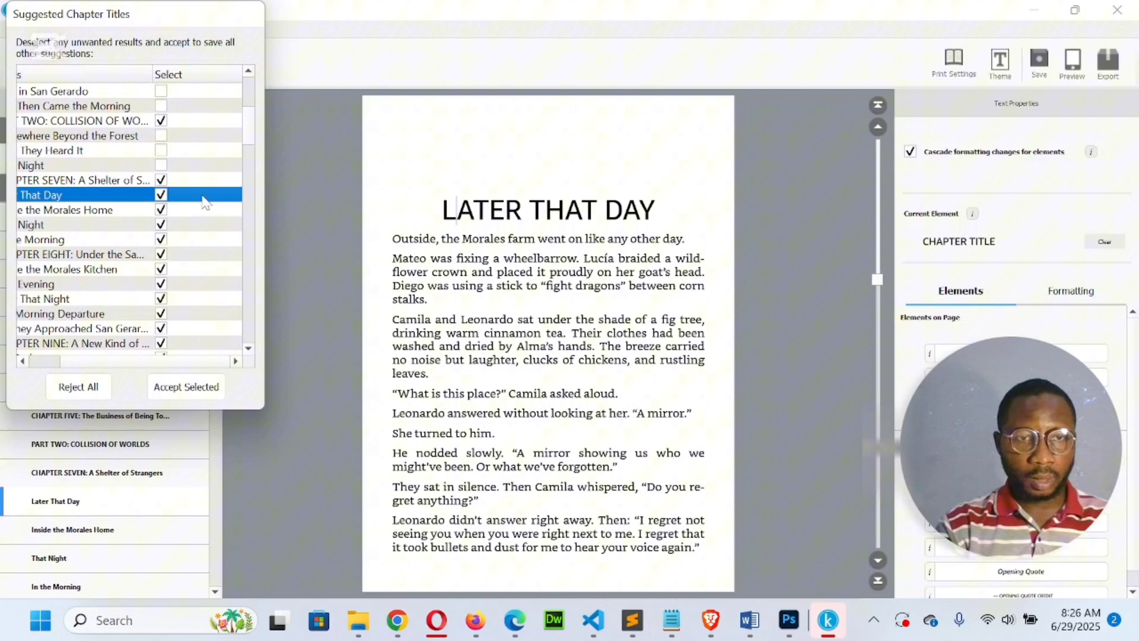
click(161, 195)
click(161, 210)
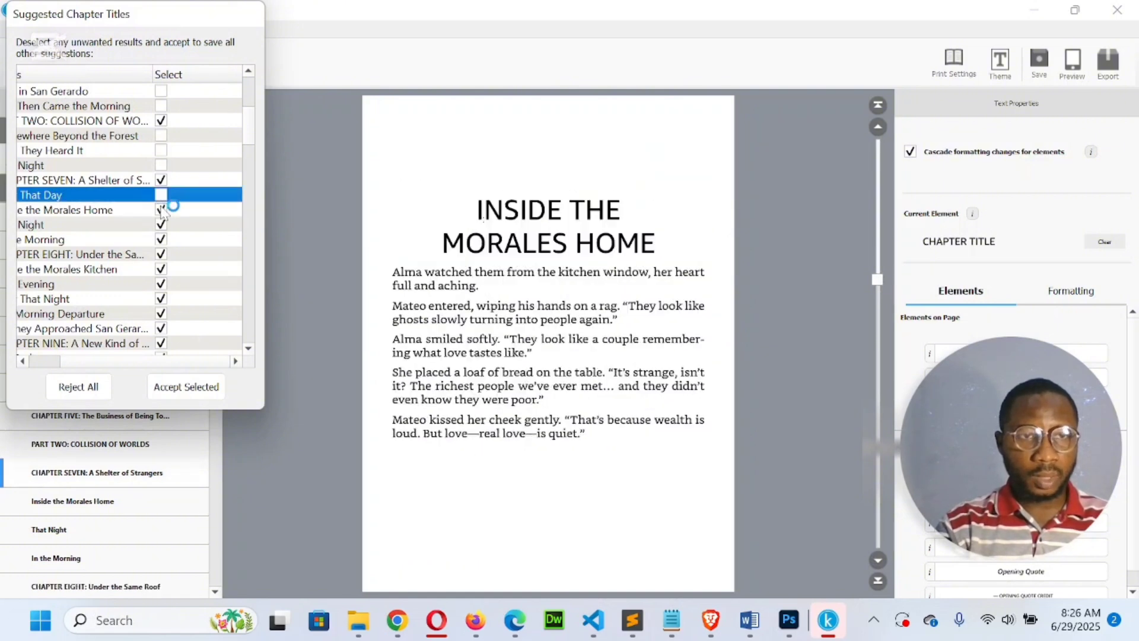
click(162, 211)
click(162, 225)
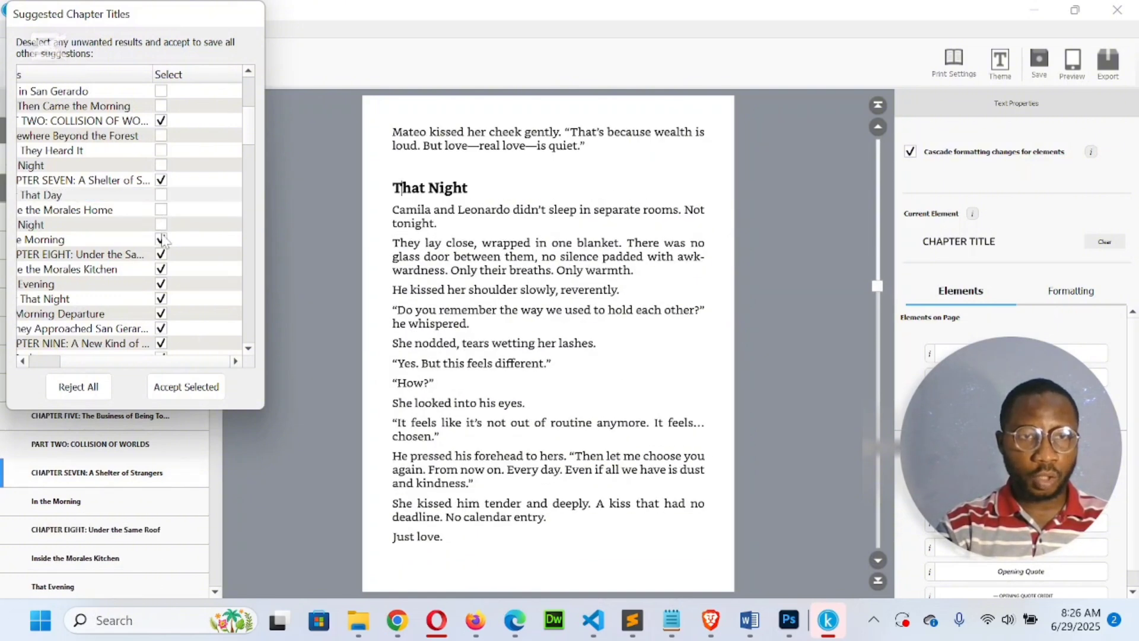
click(161, 240)
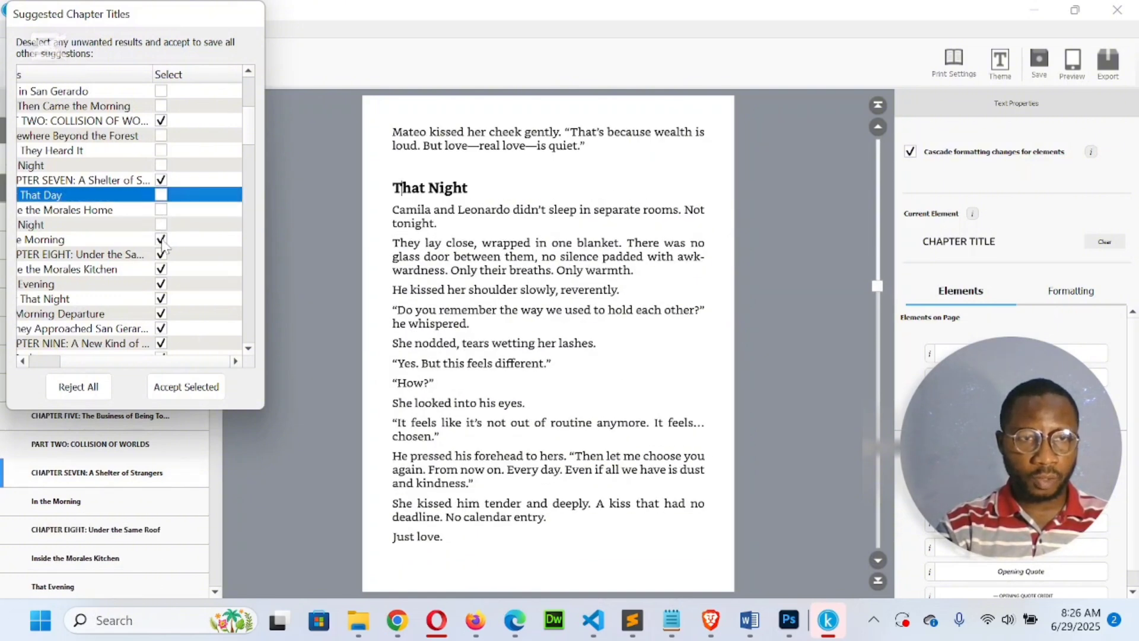
Step: Preview CHAPTER EIGHT and deselect Inside the Morales Kitchen, That Evening, Later That Night, The Morning Departure and As They Approached San Gerardo
click(98, 259)
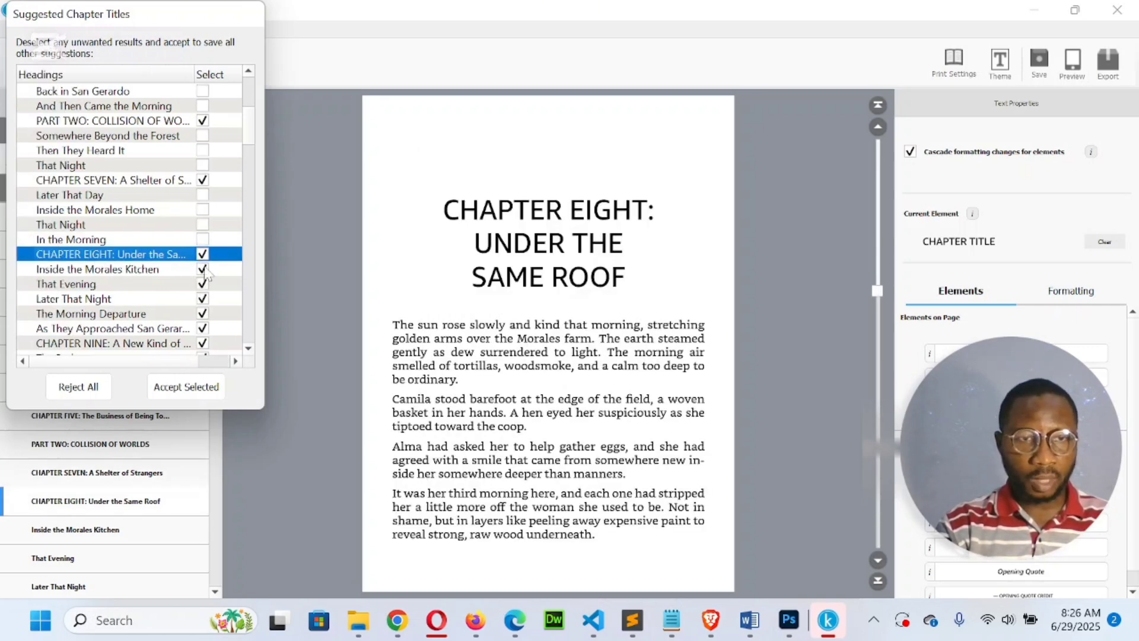
click(205, 270)
click(161, 270)
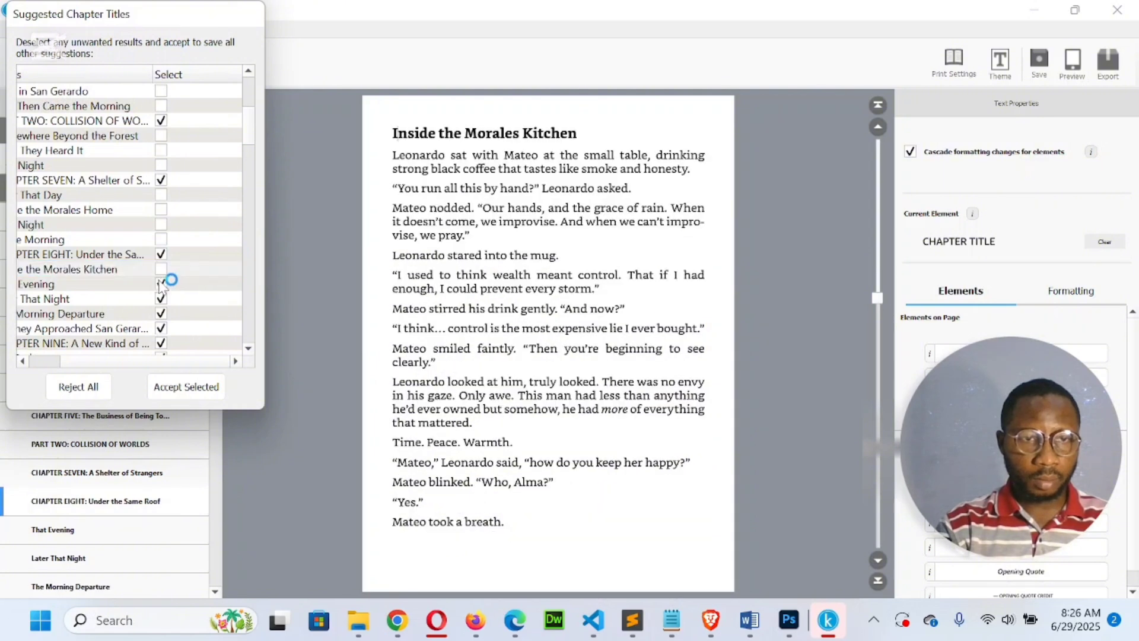
click(161, 284)
click(160, 298)
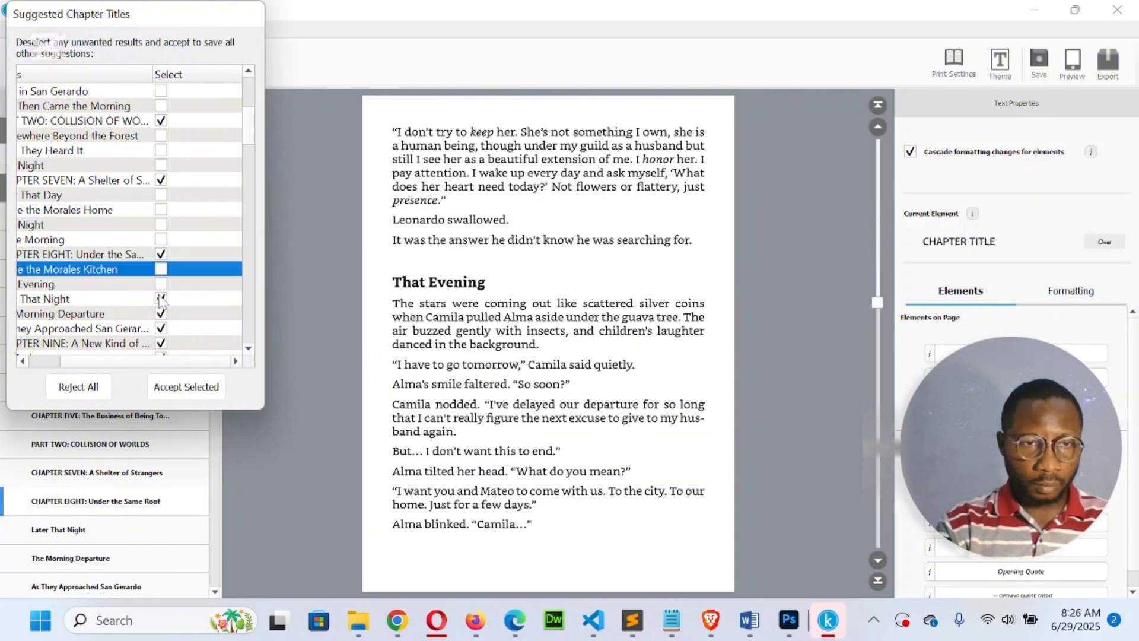
click(161, 314)
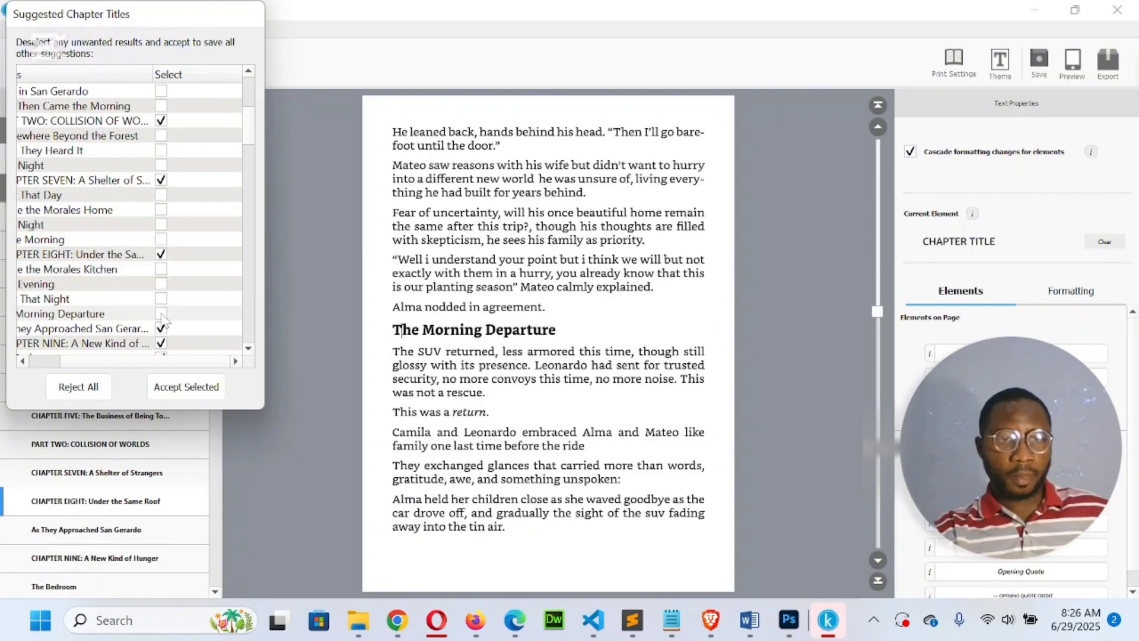
click(161, 328)
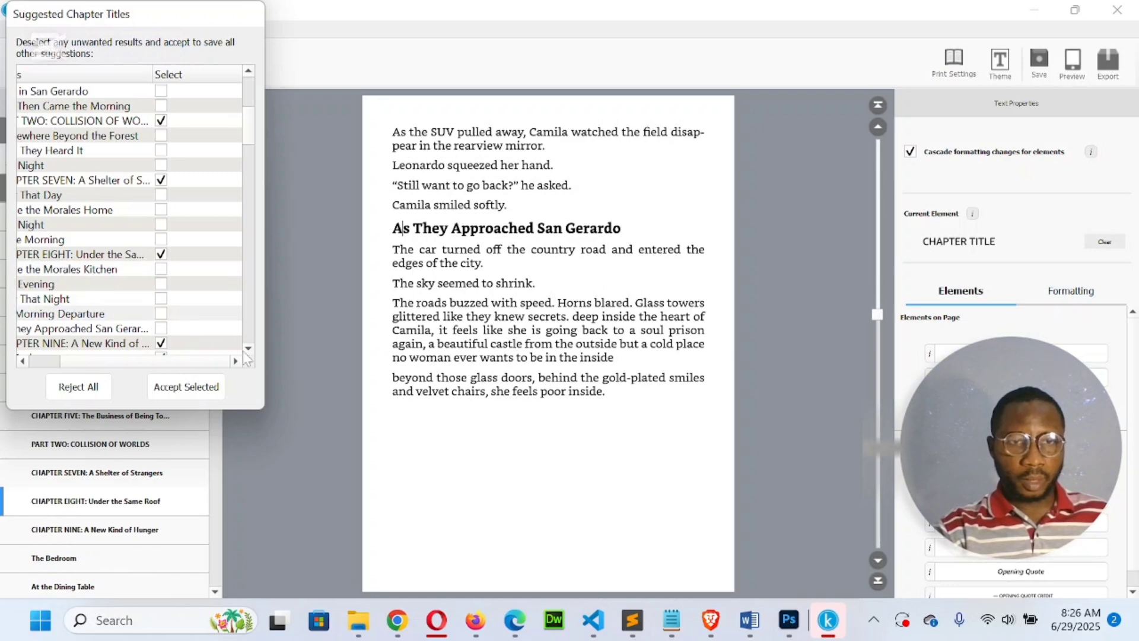
Step: Deselect The Bedroom, At the Dining Table, The Study — Later That Night, Meanwhile — In Los Peñascos and Back in the Mansion under CHAPTER NINE
scroll(244, 354, down, 3)
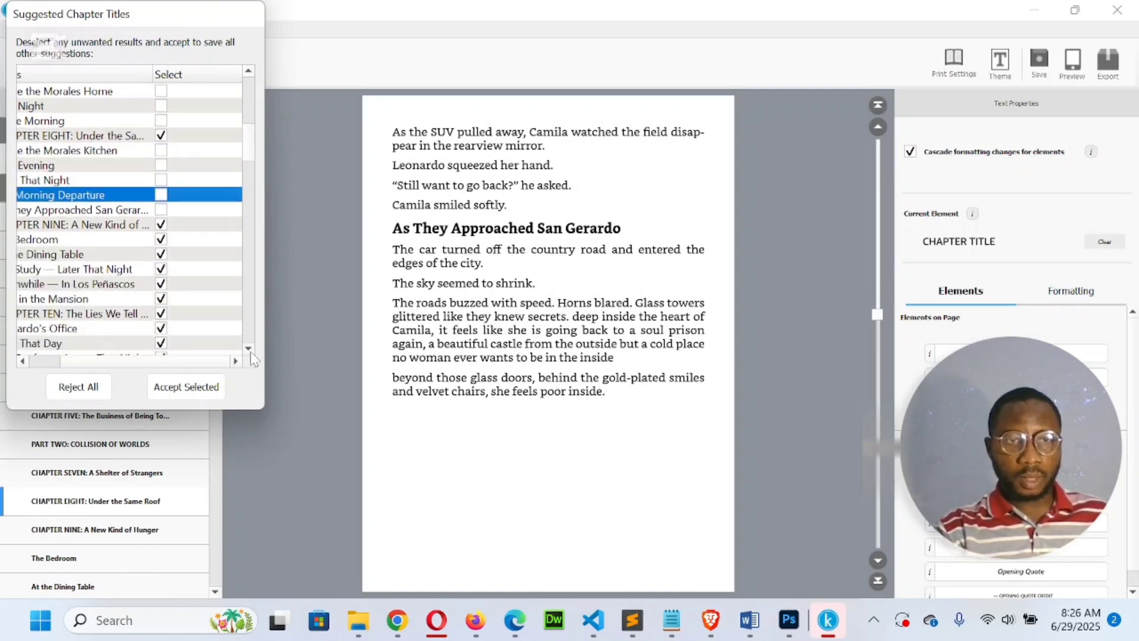
scroll(254, 359, down, 3)
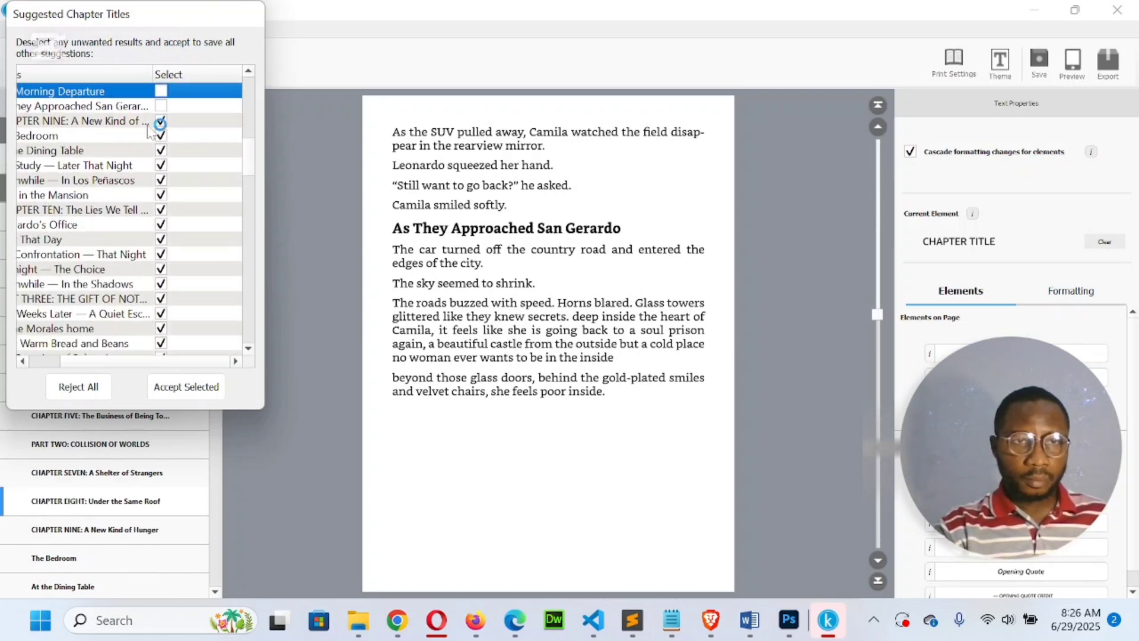
click(160, 136)
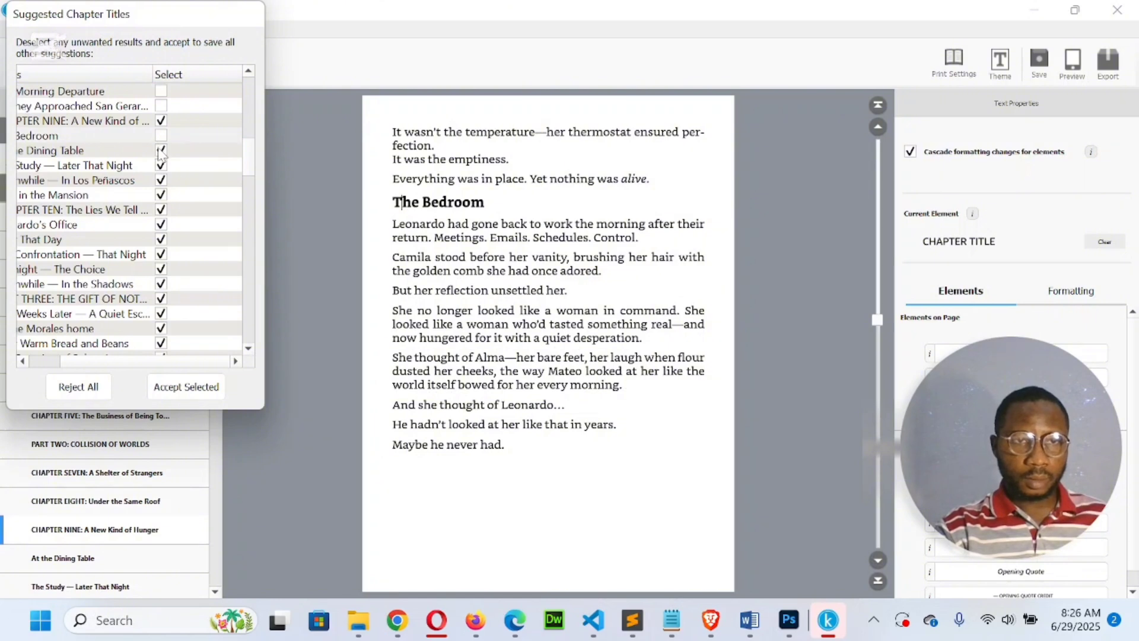
click(160, 150)
click(160, 165)
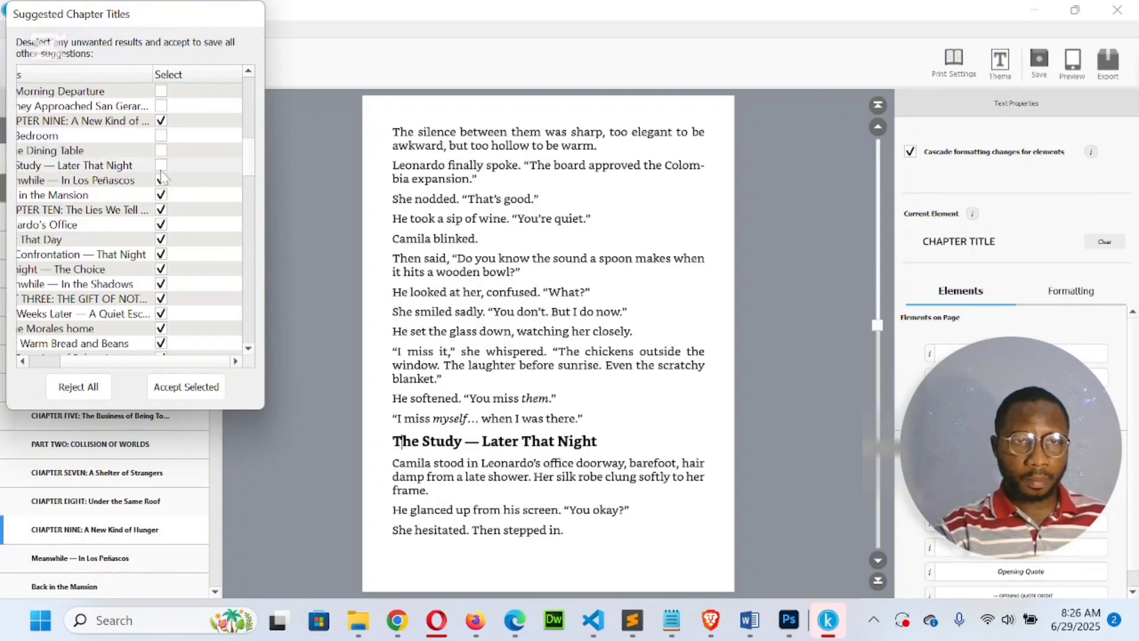
click(161, 179)
click(161, 195)
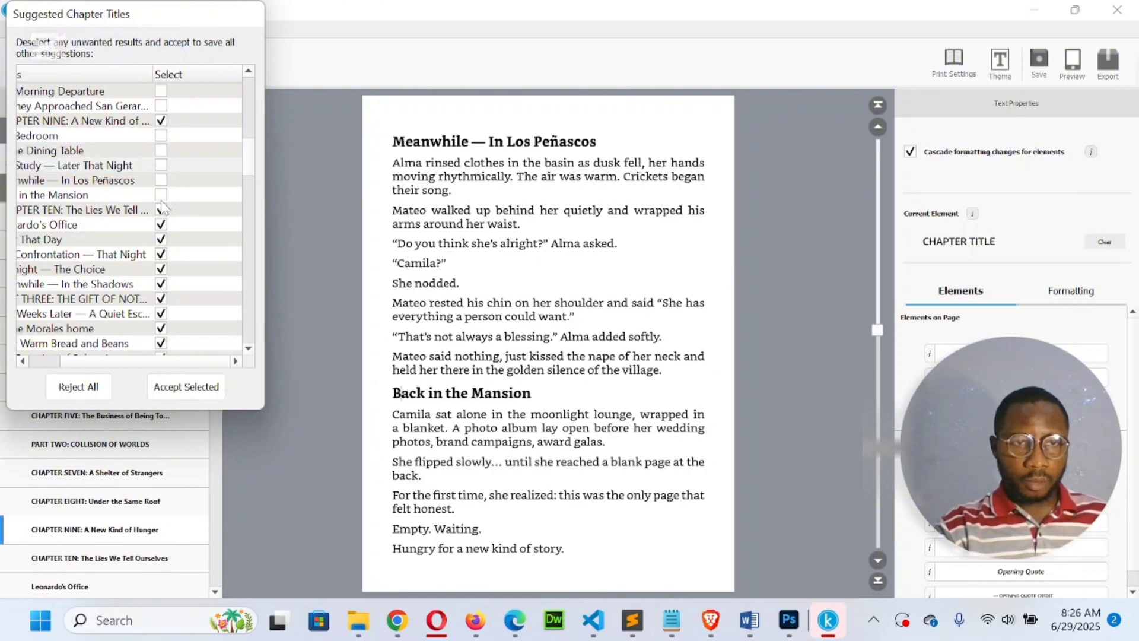
Step: Preview CHAPTER TEN and deselect Leonardo's Office, Later That Day, The Confrontation — That Night, Midnight — The Choice and Meanwhile — In the Shadows
click(102, 214)
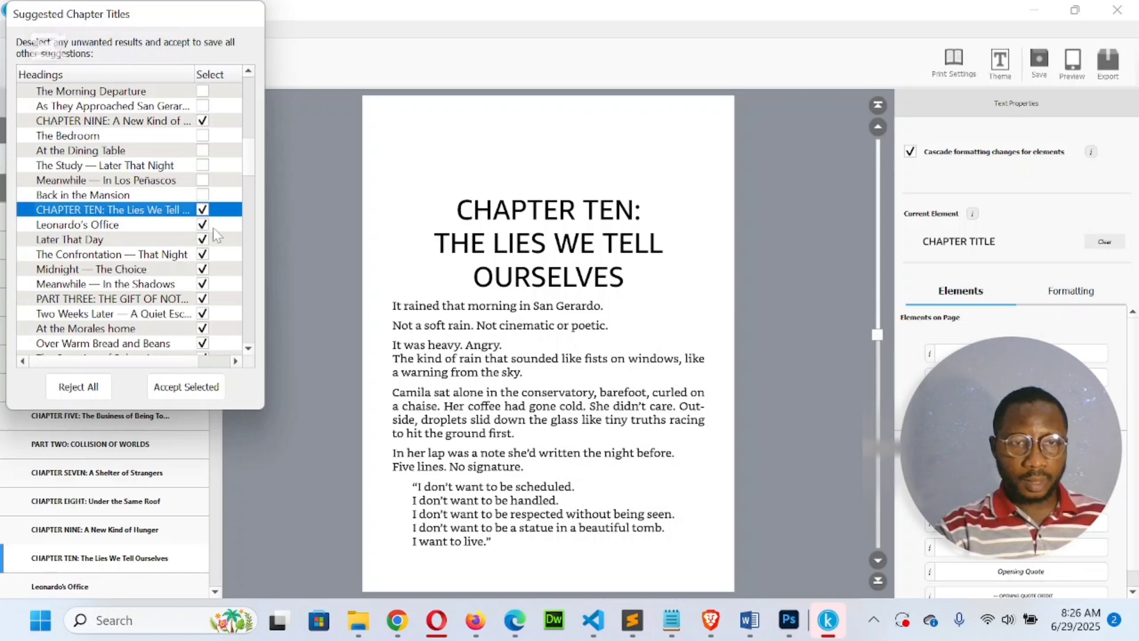
click(207, 226)
click(161, 225)
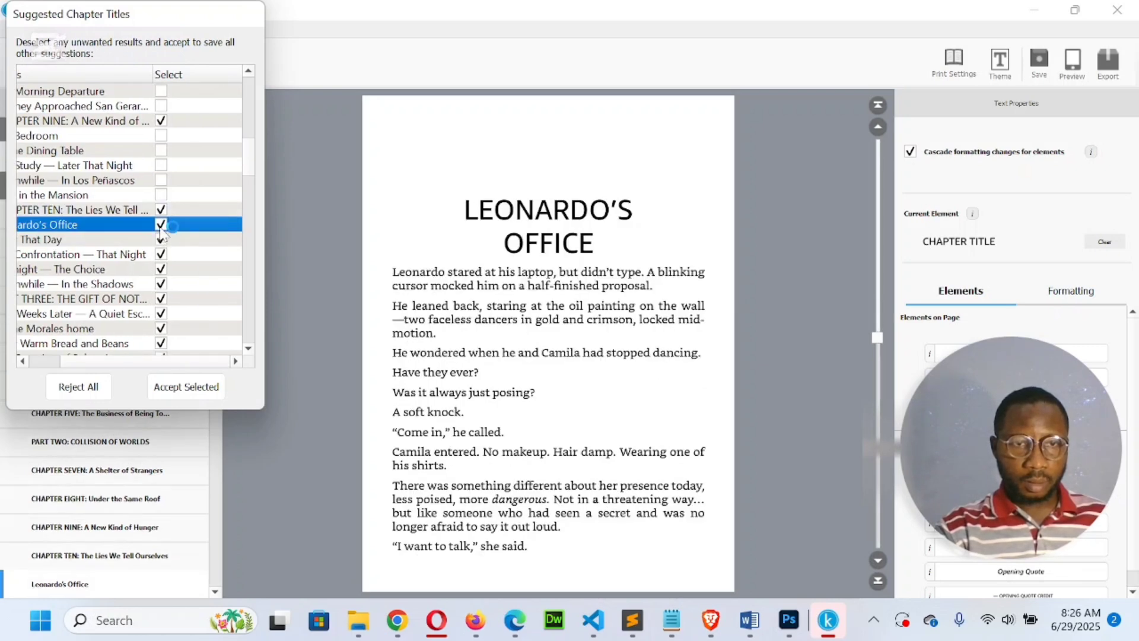
click(161, 239)
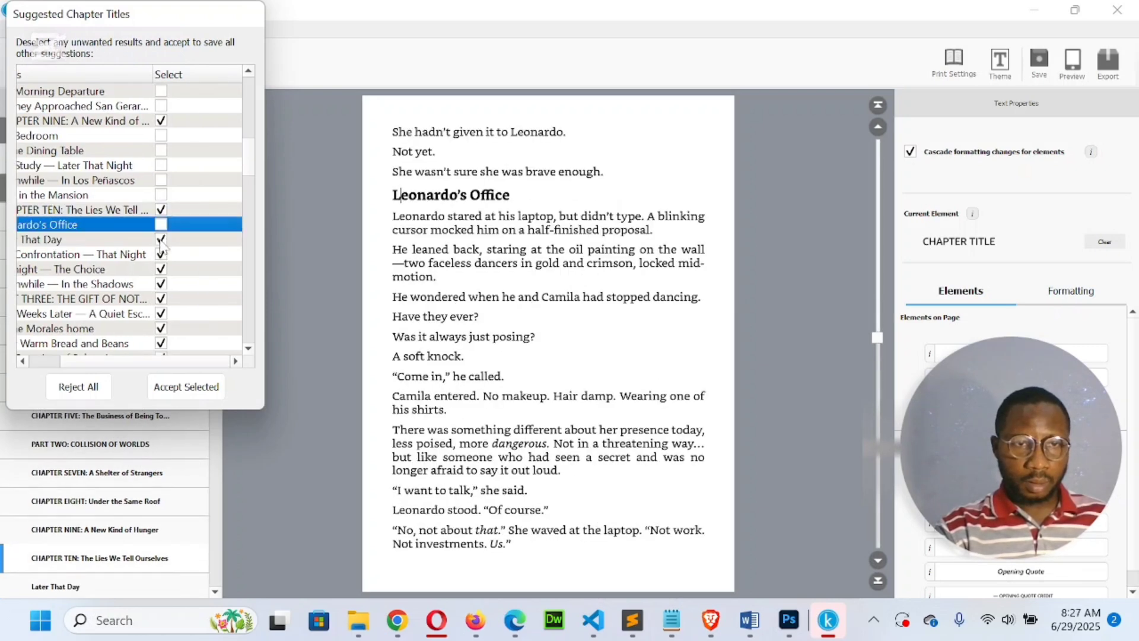
click(118, 256)
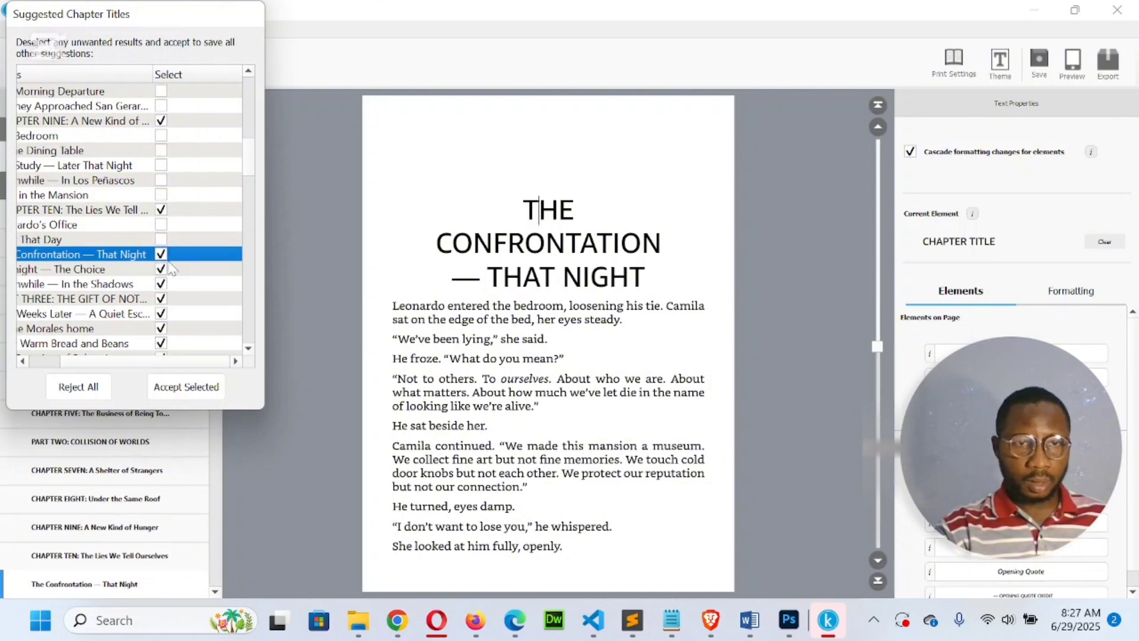
click(161, 255)
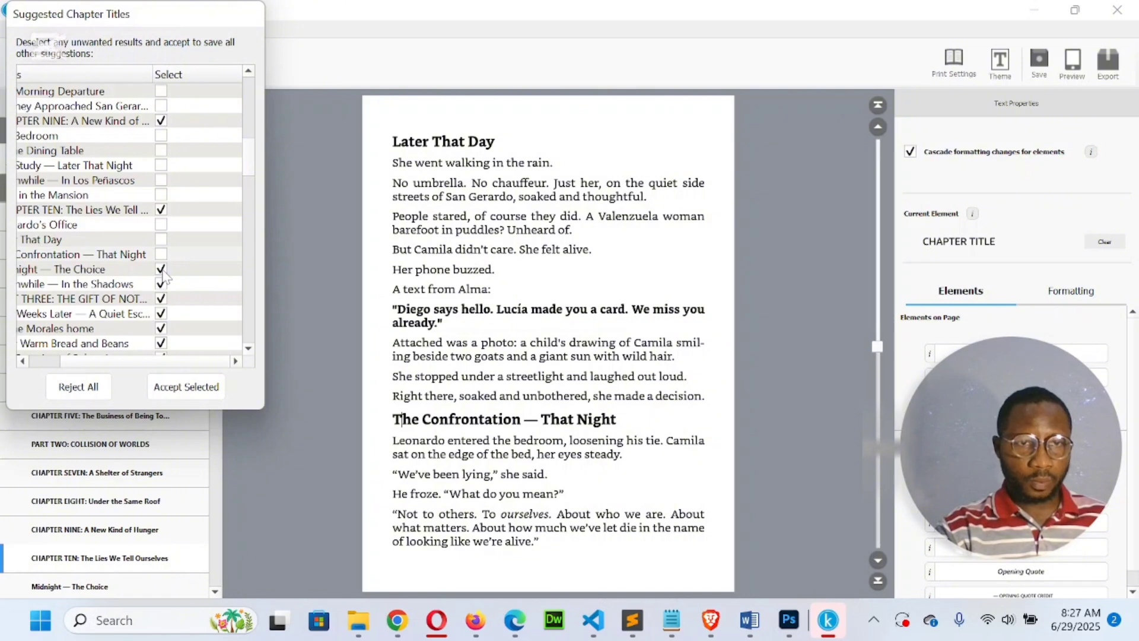
click(161, 270)
click(161, 285)
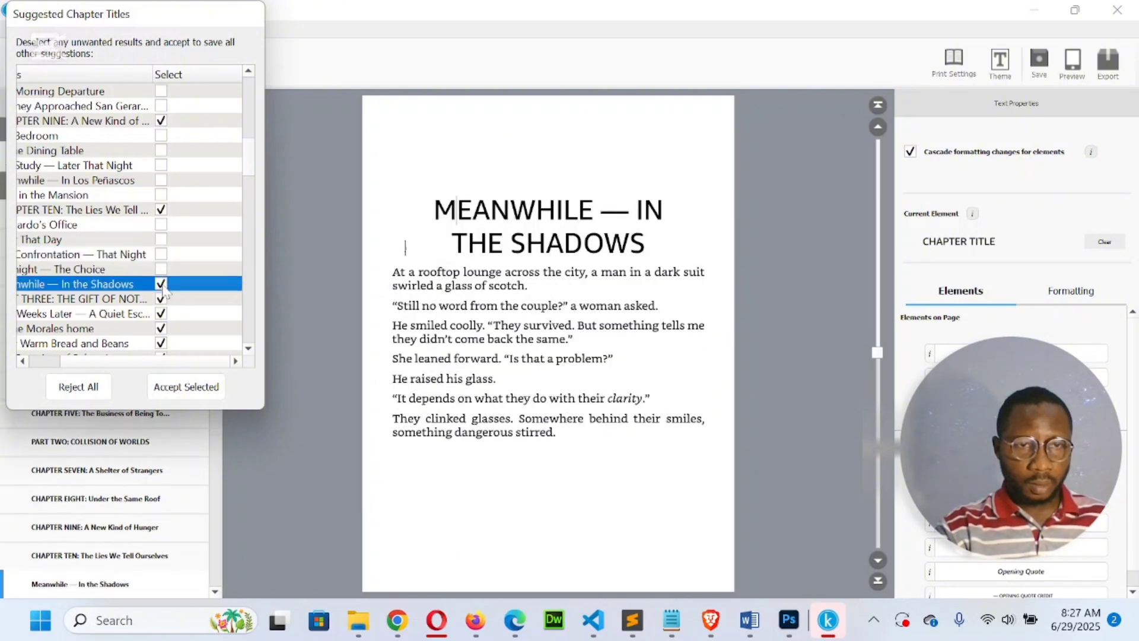
Step: Deselect and reselect PART THREE: THE GIFT OF NOTHING, and compare its page with the preceding Meanwhile — In the Shadows heading
click(161, 299)
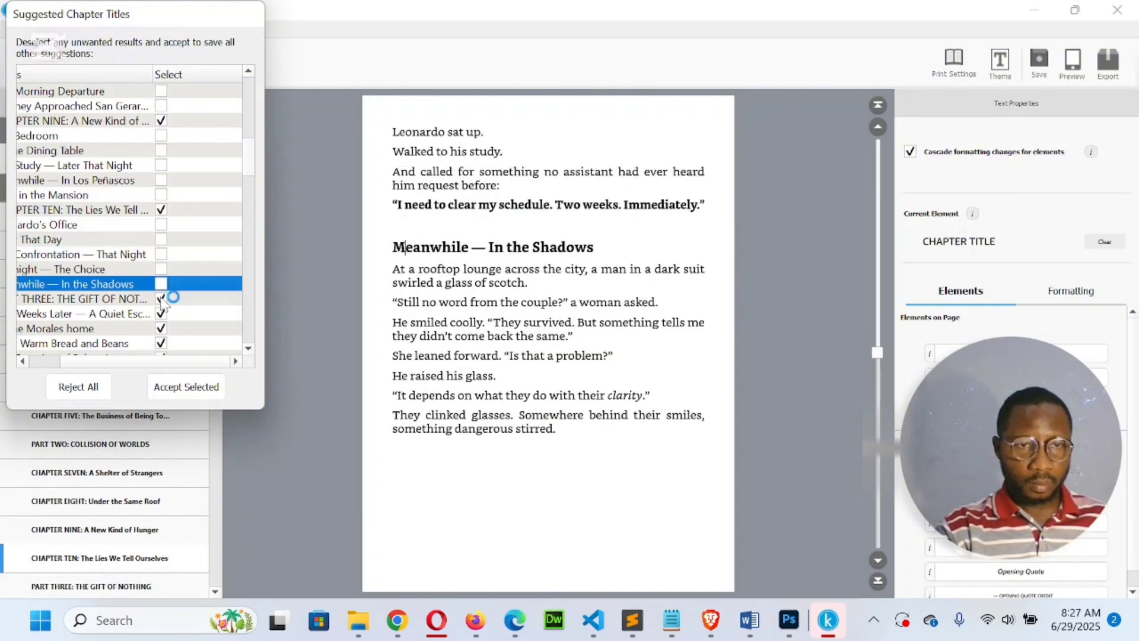
click(117, 296)
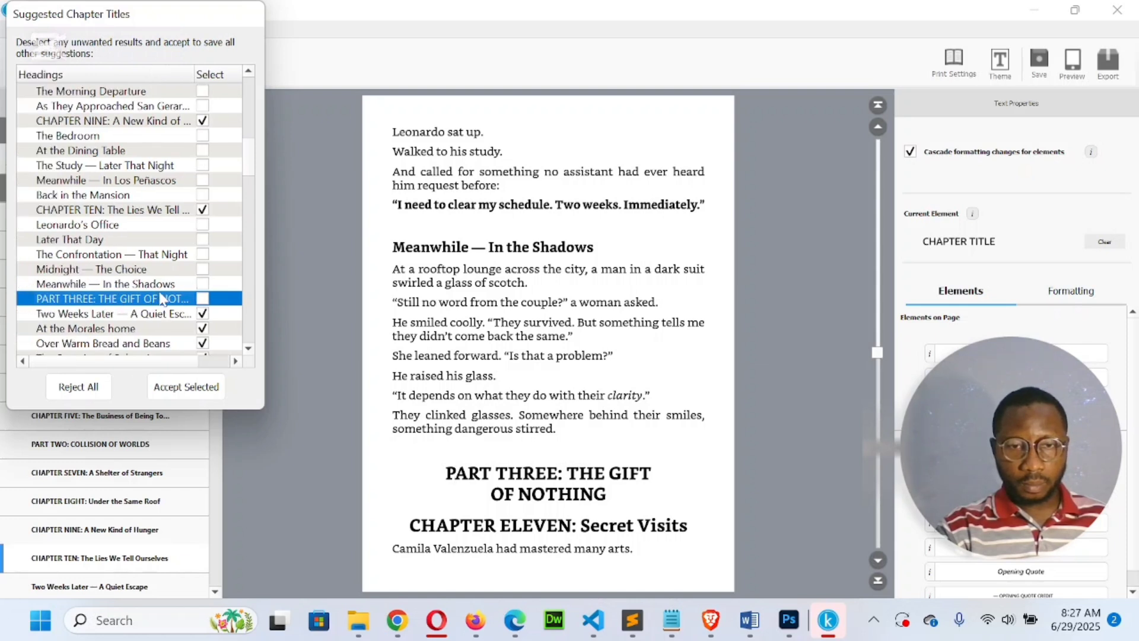
click(202, 300)
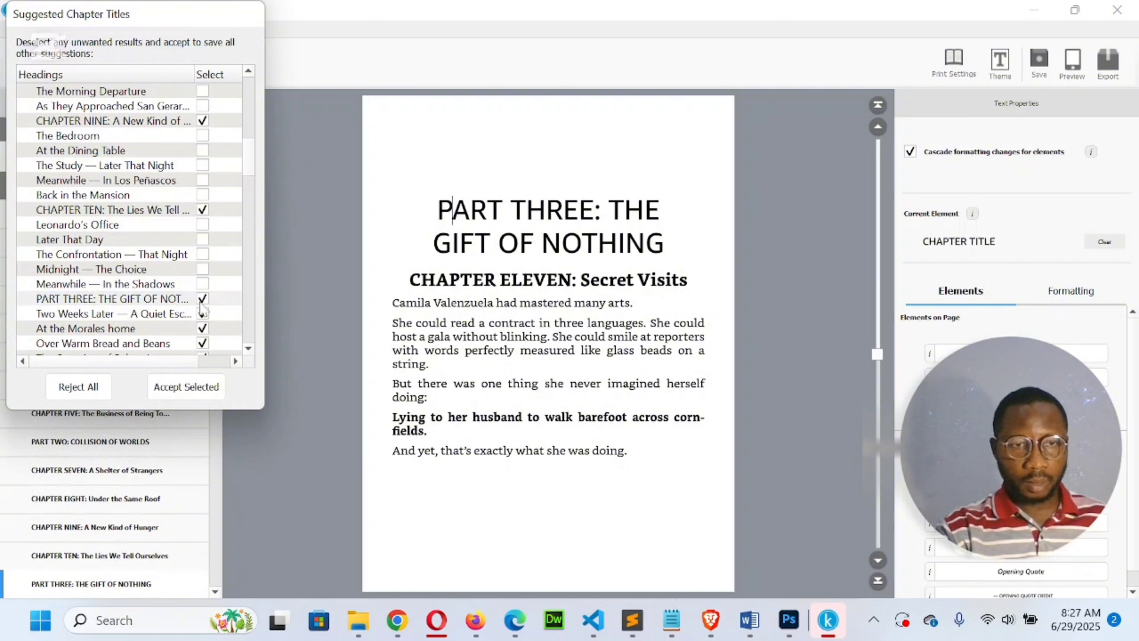
click(159, 300)
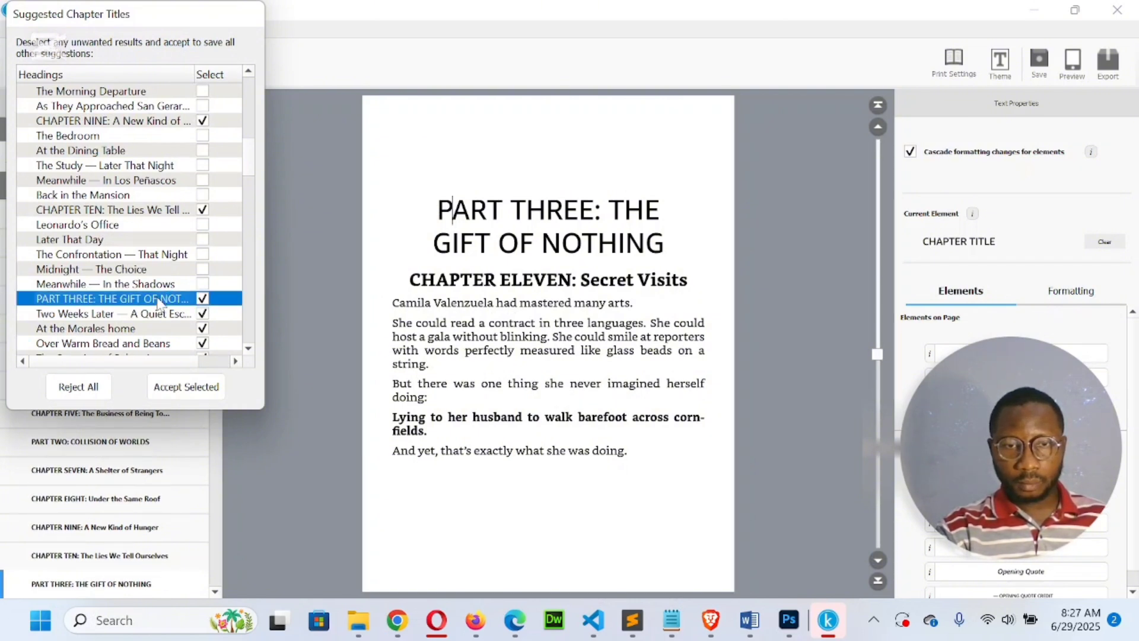
click(156, 285)
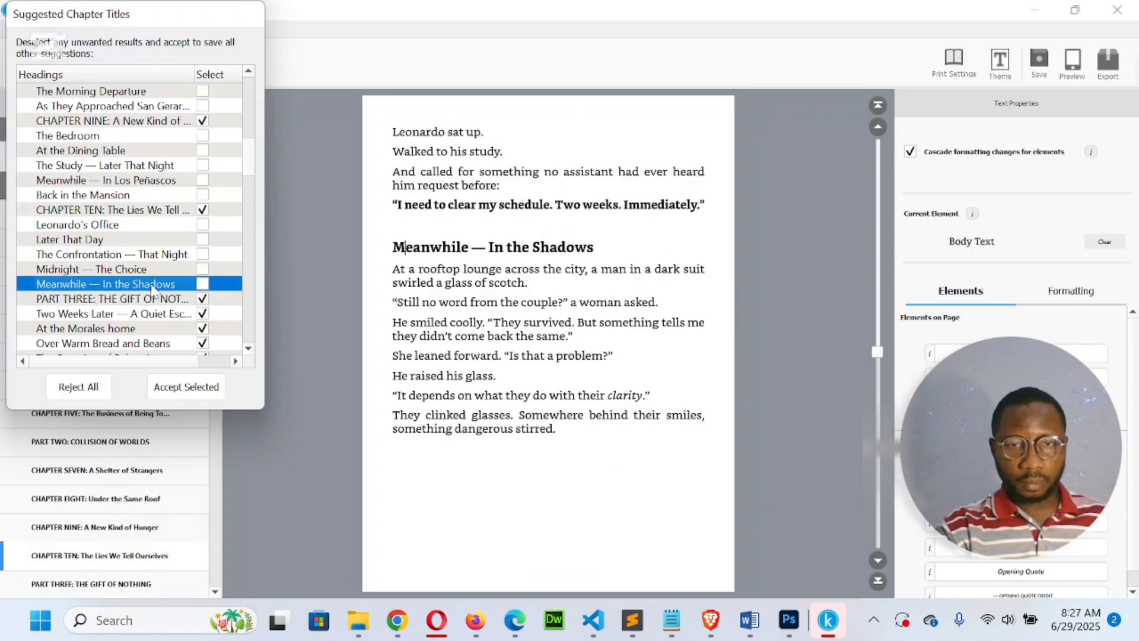
click(155, 301)
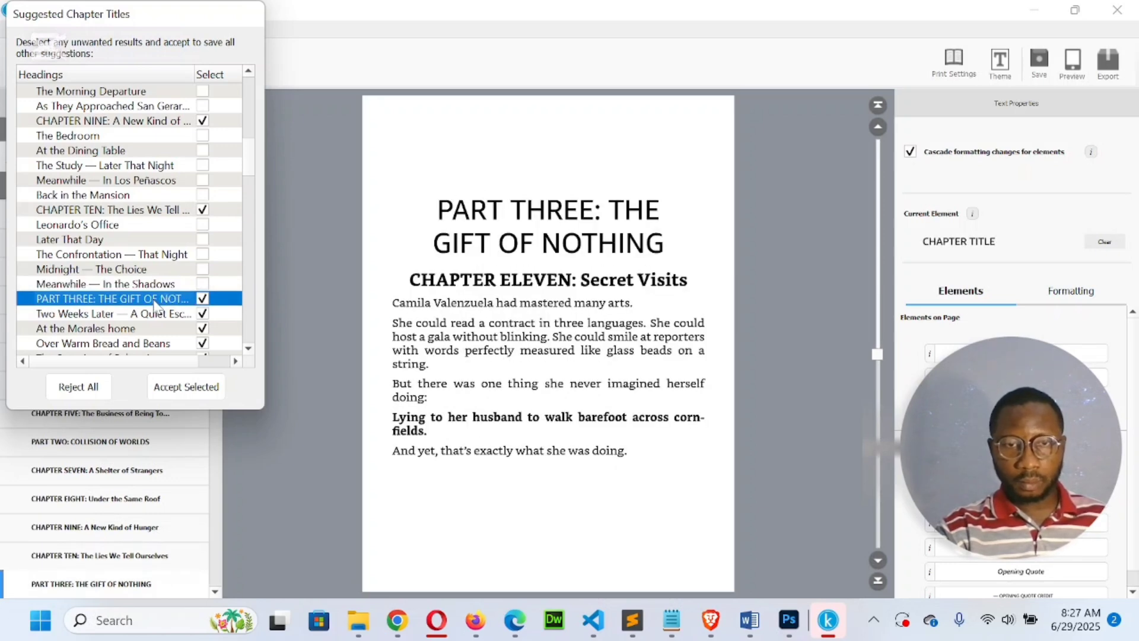
Step: Preview Two Weeks Later — A Quiet Escape under PART THREE and deselect it together with At the Morales home
click(160, 315)
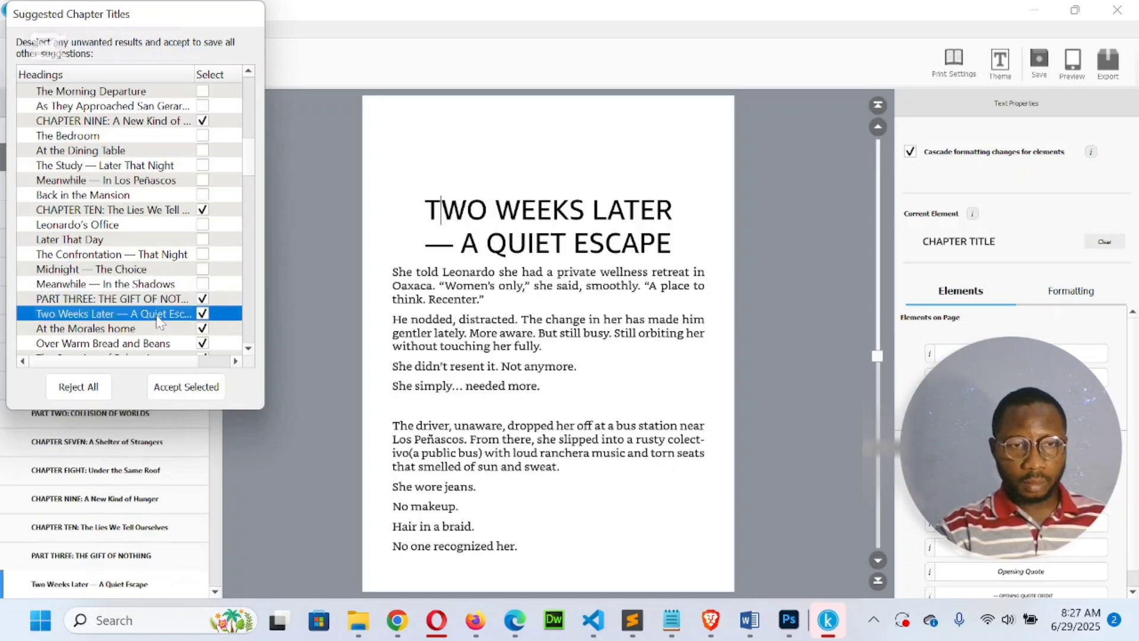
click(200, 321)
click(202, 328)
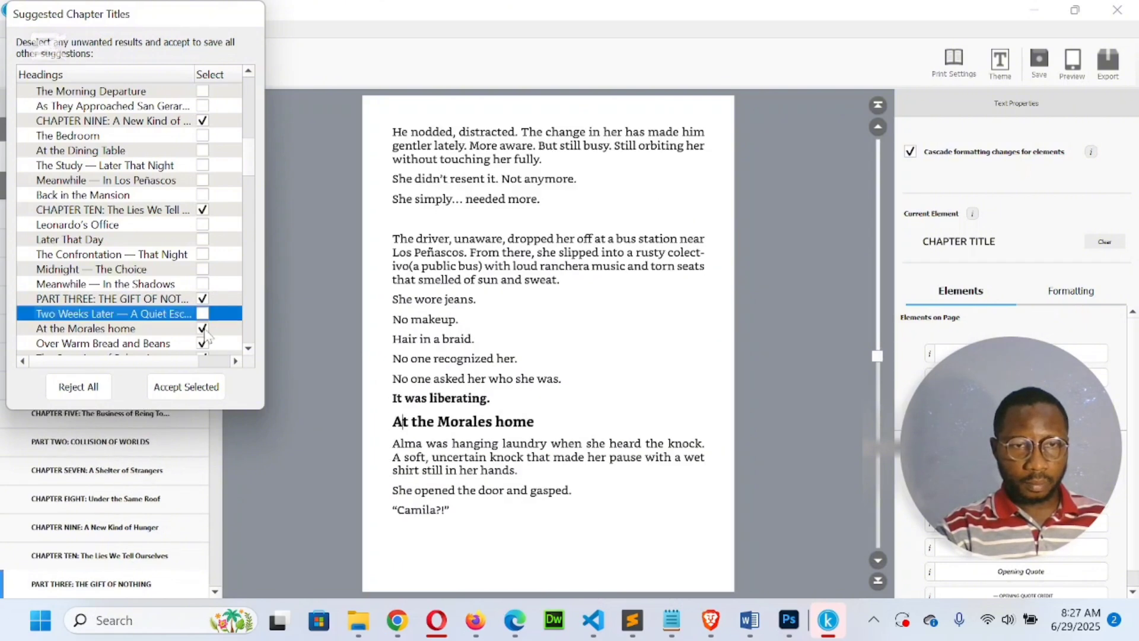
Step: Deselect the suggested chapter titles Over Warm Bread and Beans and The Question of Belonging under PART THREE
click(205, 343)
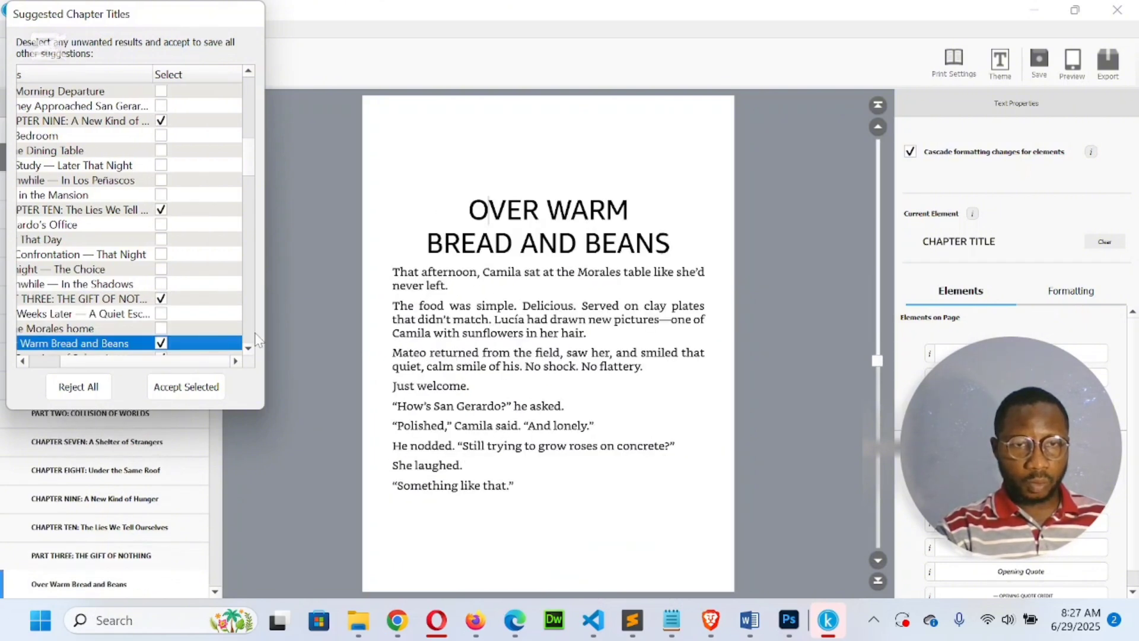
click(248, 350)
click(249, 349)
click(248, 349)
click(248, 349)
click(249, 349)
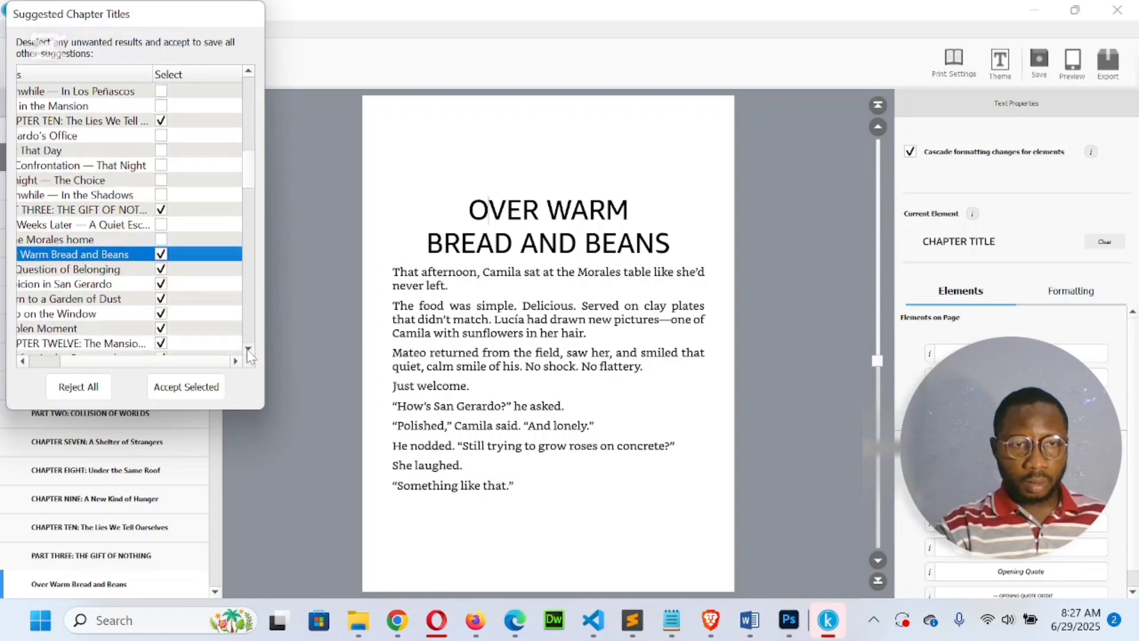
click(248, 349)
click(248, 349)
click(249, 350)
click(249, 350)
click(249, 350)
click(249, 350)
click(248, 349)
click(249, 350)
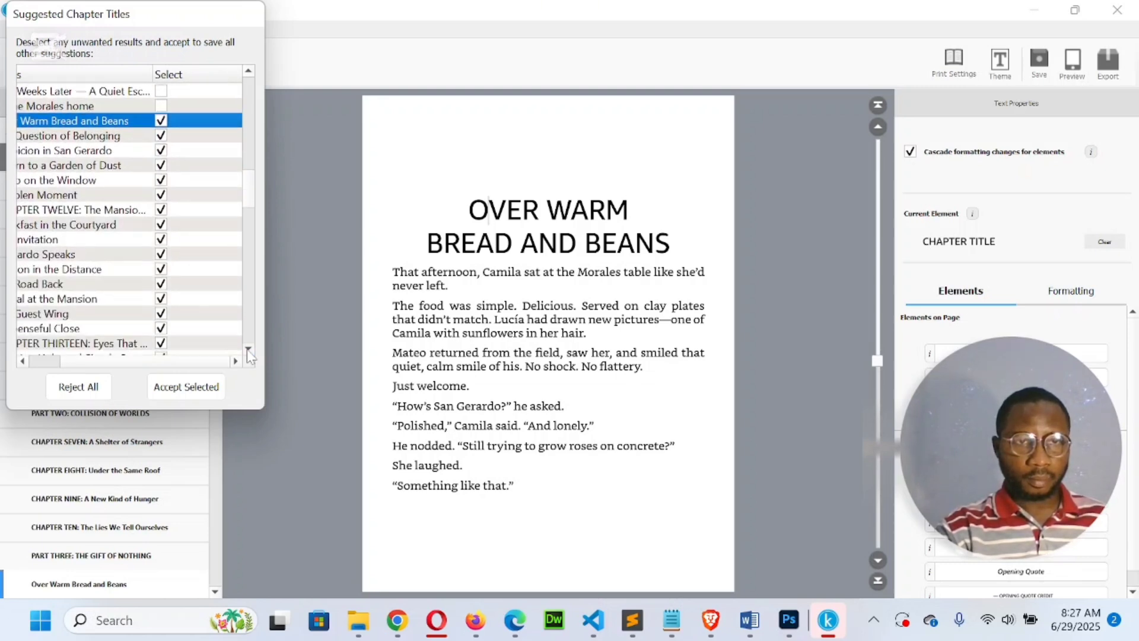
click(161, 120)
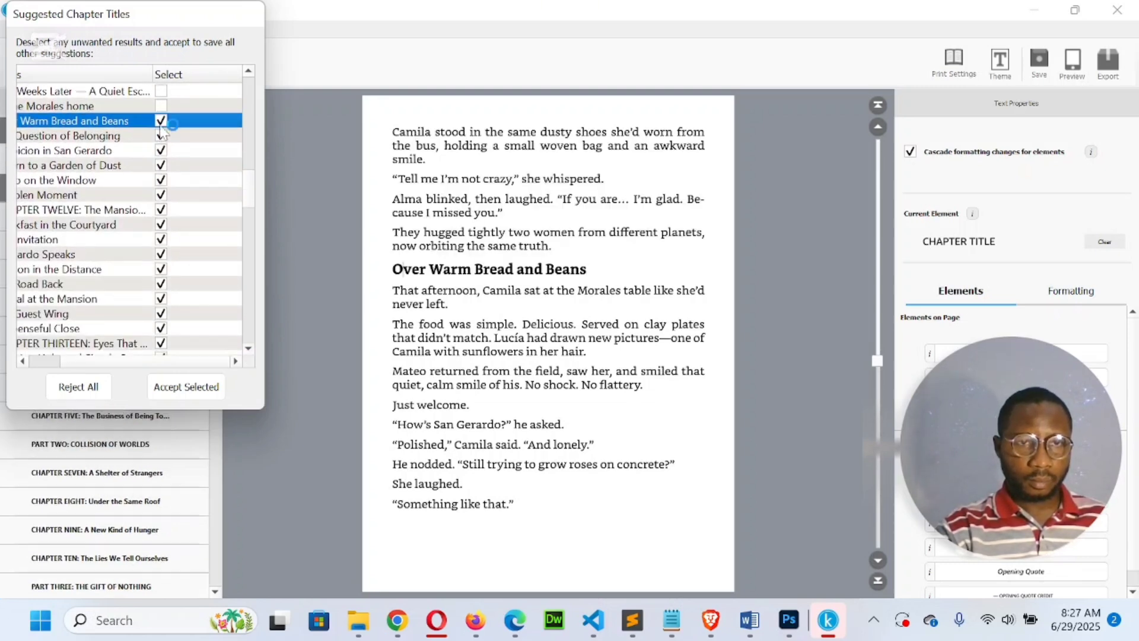
click(161, 136)
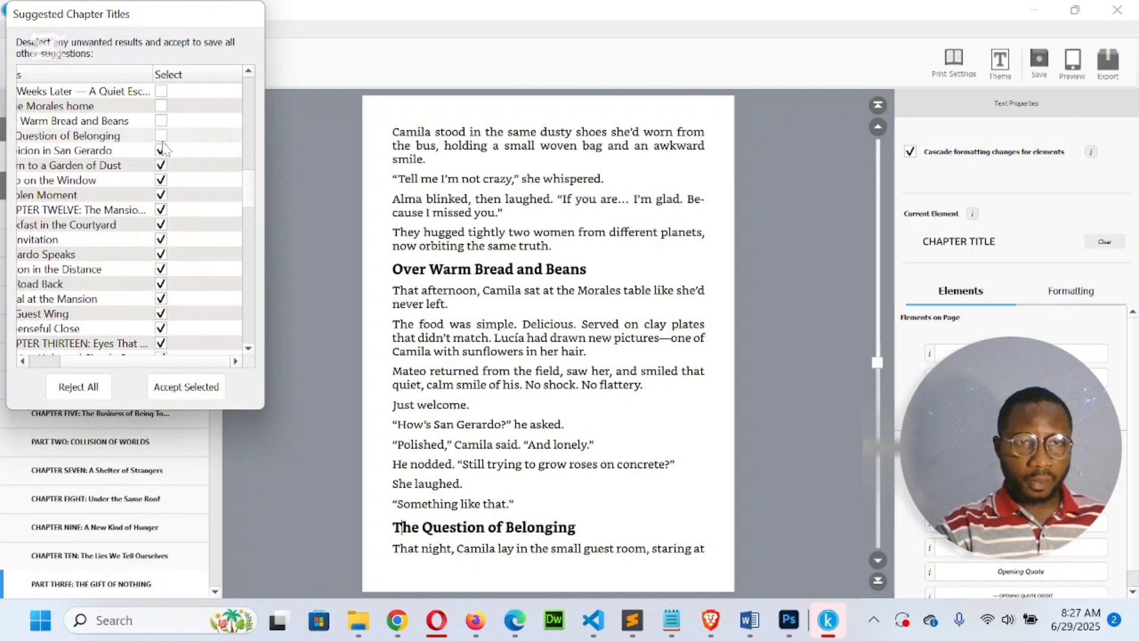
Step: Deselect the suggested titles Suspicion in San Gerardo, Return to a Garden of Dust, A Tap on the Window and A Stolen Moment
click(161, 150)
click(162, 166)
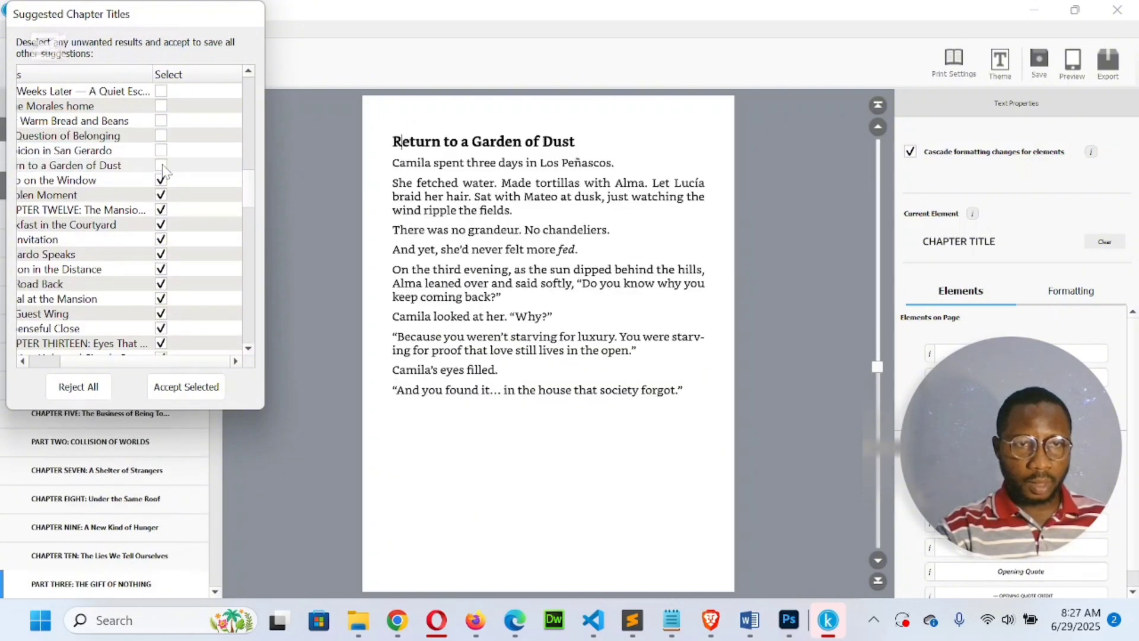
click(161, 180)
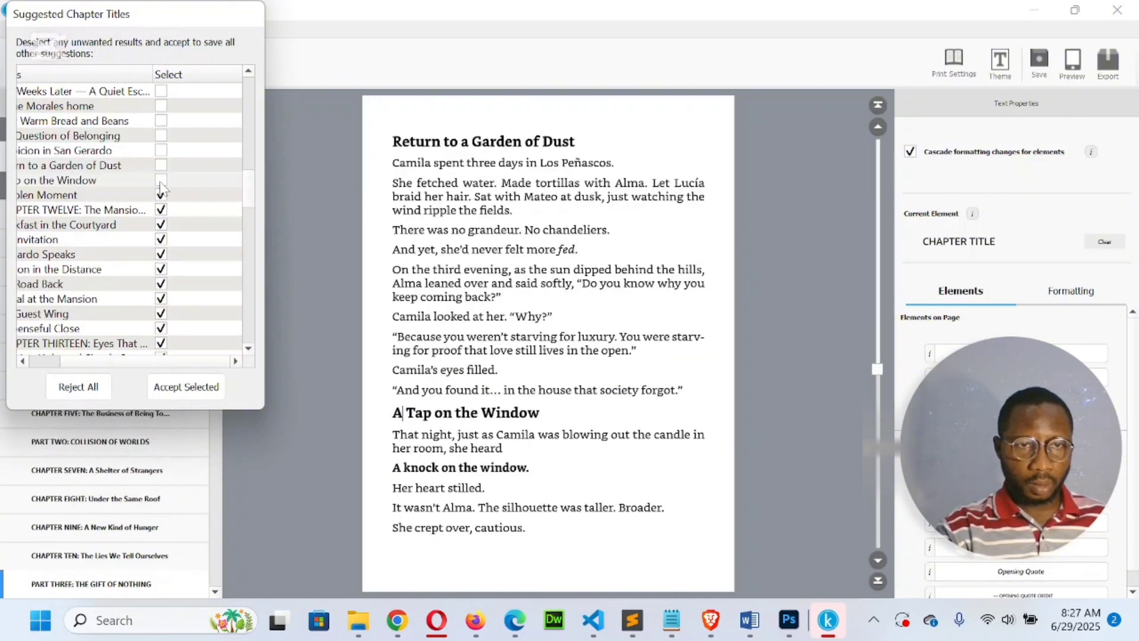
click(162, 194)
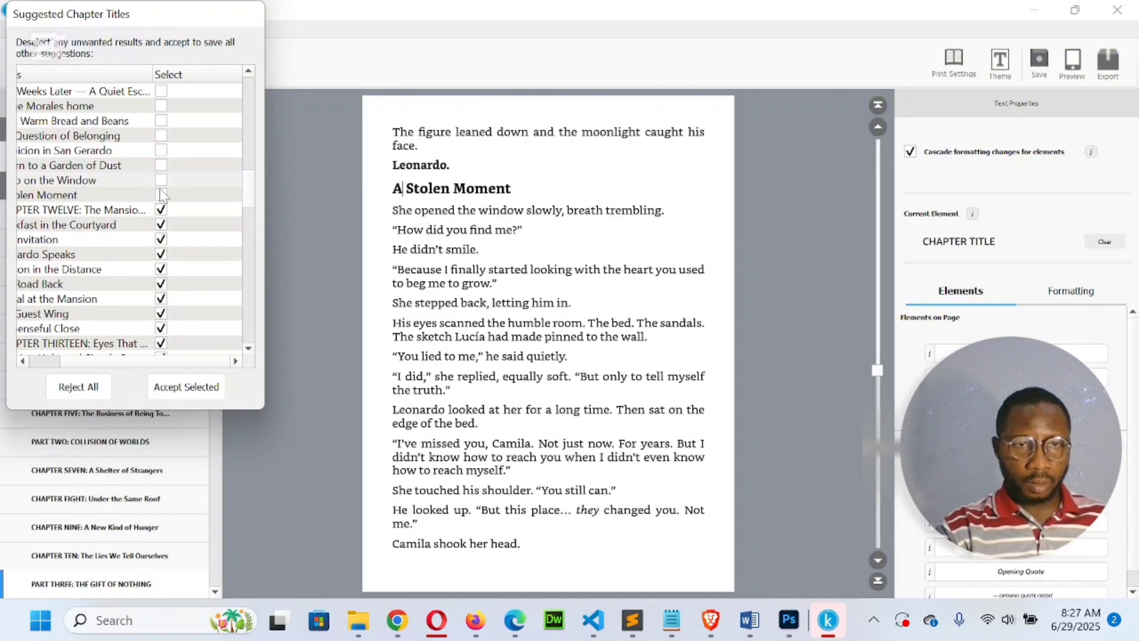
Step: Preview CHAPTER TWELVE and deselect Breakfast in the Courtyard, The Invitation, Leonardo Speaks and Tension in the Distance
click(135, 212)
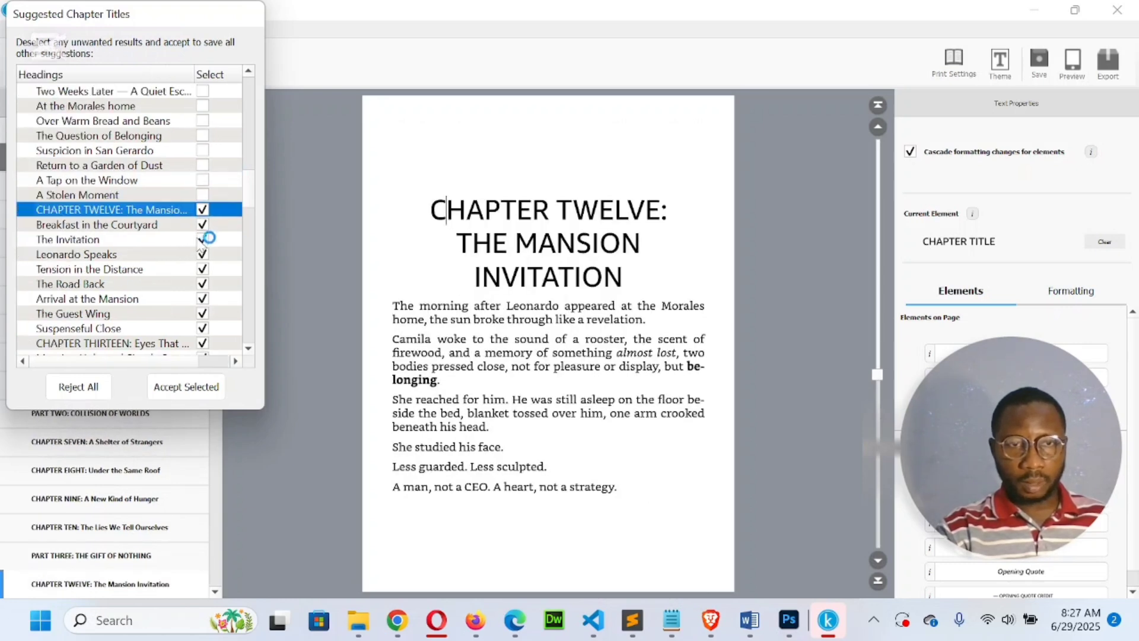
click(202, 225)
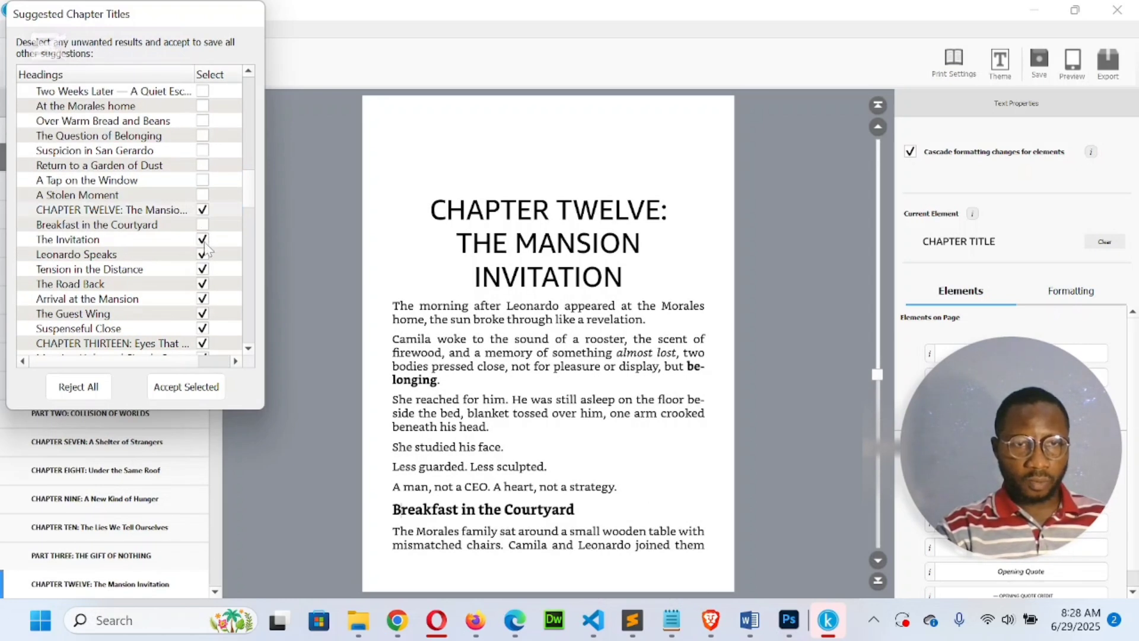
click(207, 240)
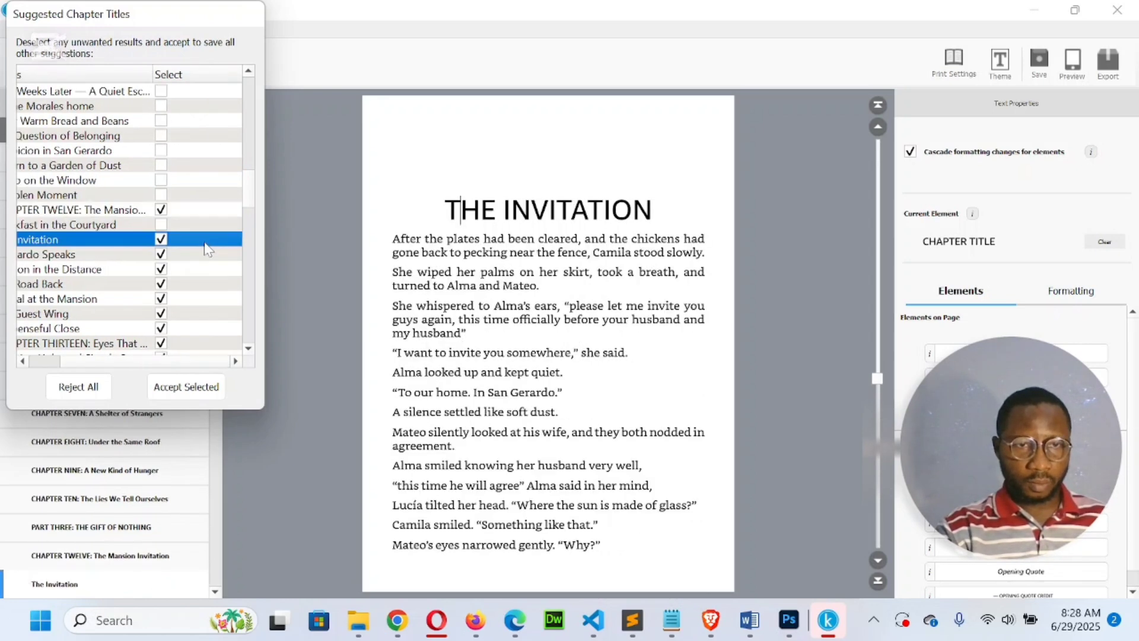
click(161, 240)
click(161, 254)
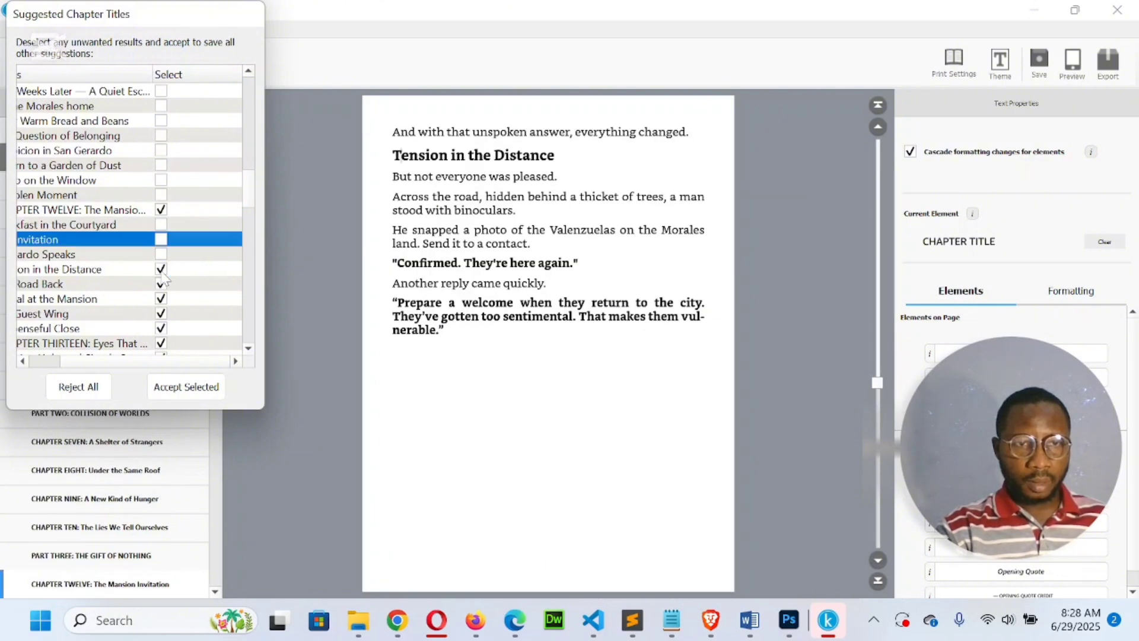
click(161, 270)
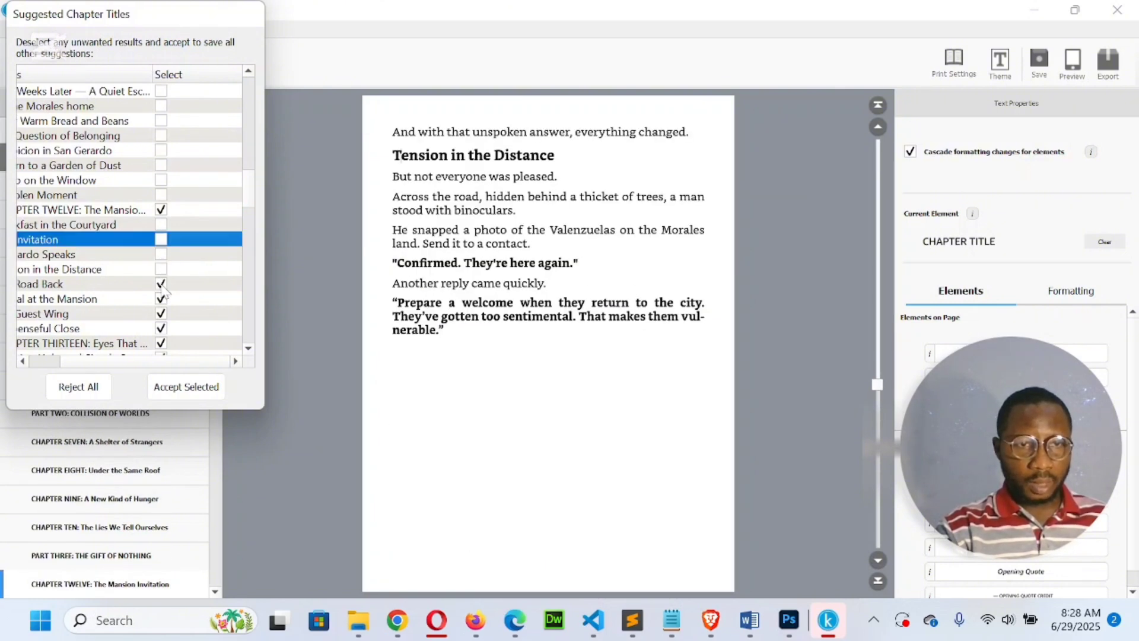
Step: Deselect the remaining CHAPTER TWELVE subheadings The Road Back, Arrival at the Mansion, The Guest Wing and Suspenseful Close
click(161, 284)
click(165, 315)
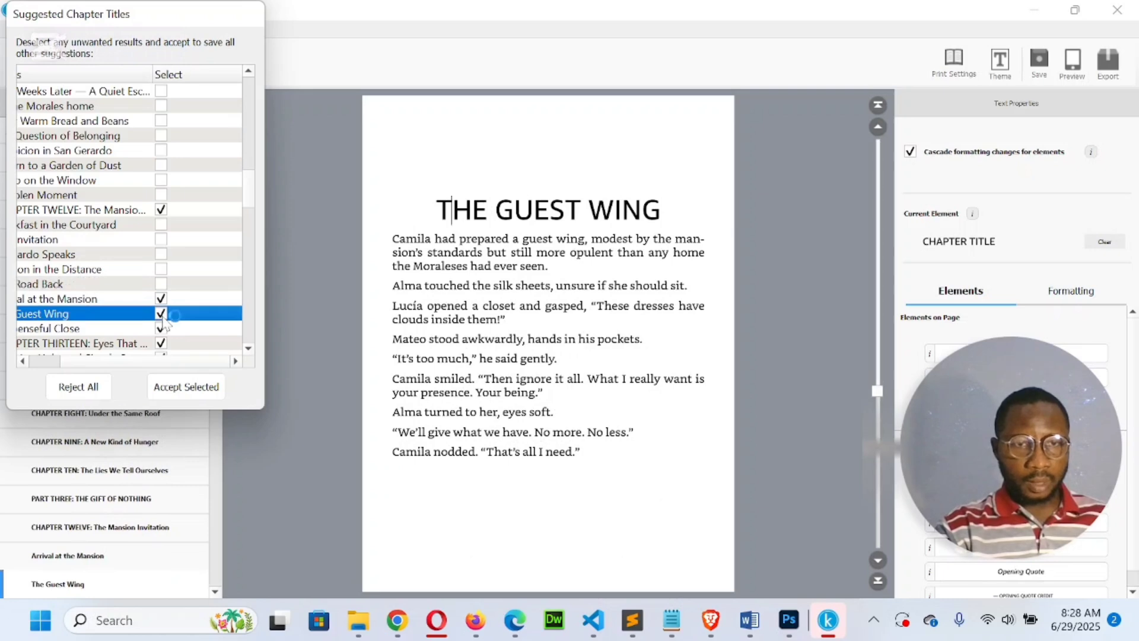
click(161, 303)
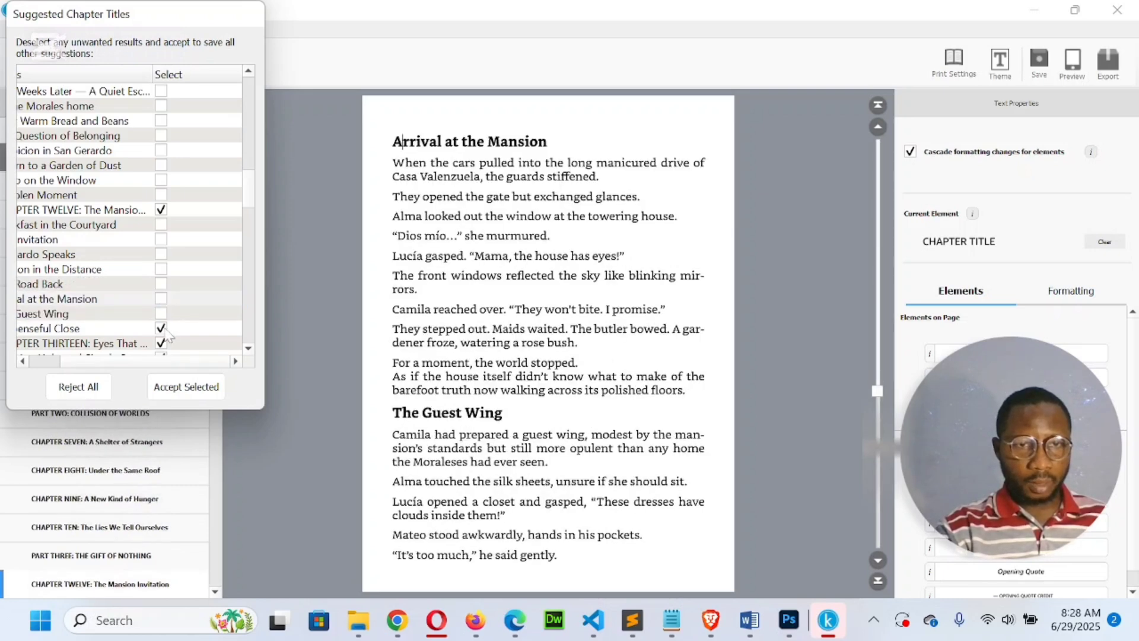
click(163, 330)
Step: Preview CHAPTER THIRTEEN and its subheading Morning Light and Simple Sounds, and deselect that subheading
click(127, 344)
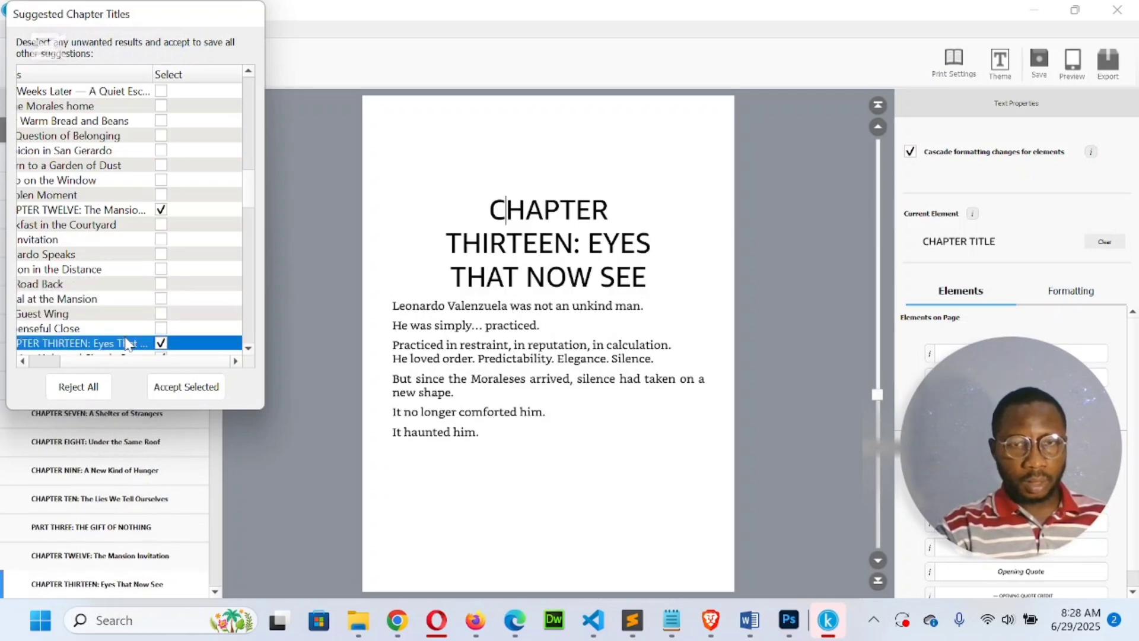
click(249, 349)
click(249, 349)
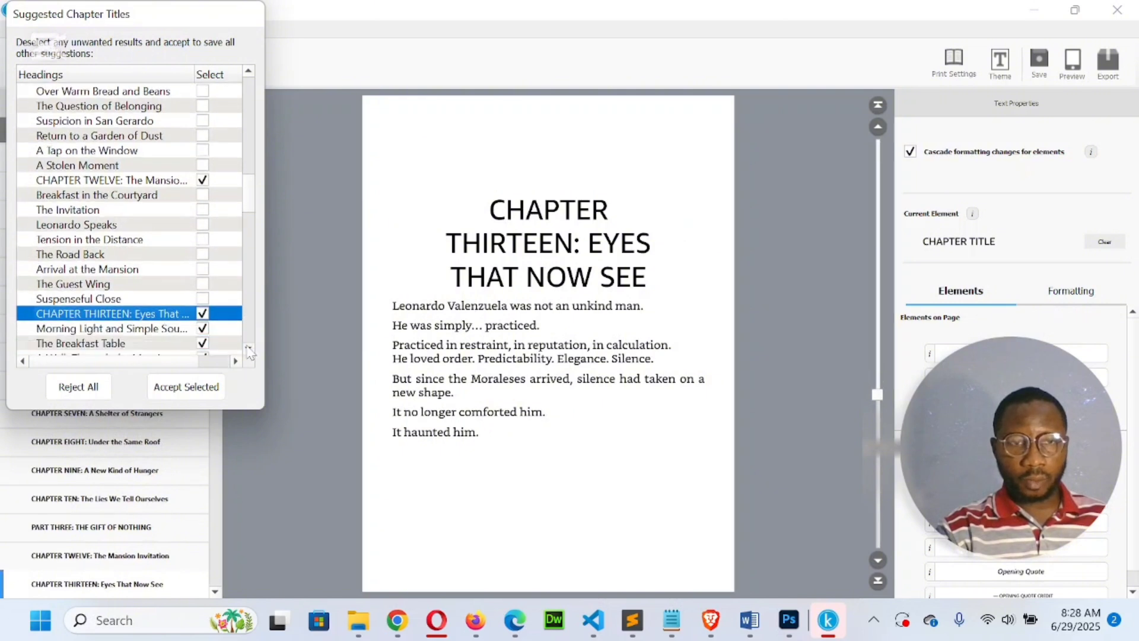
scroll(249, 350, down, 4)
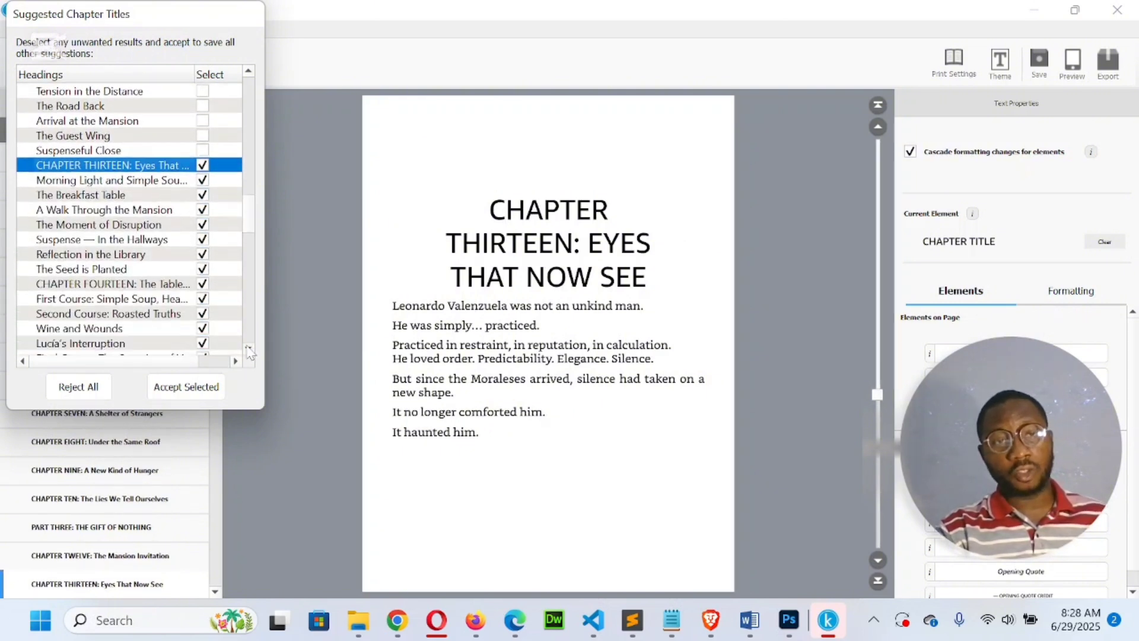
scroll(249, 350, down, 1)
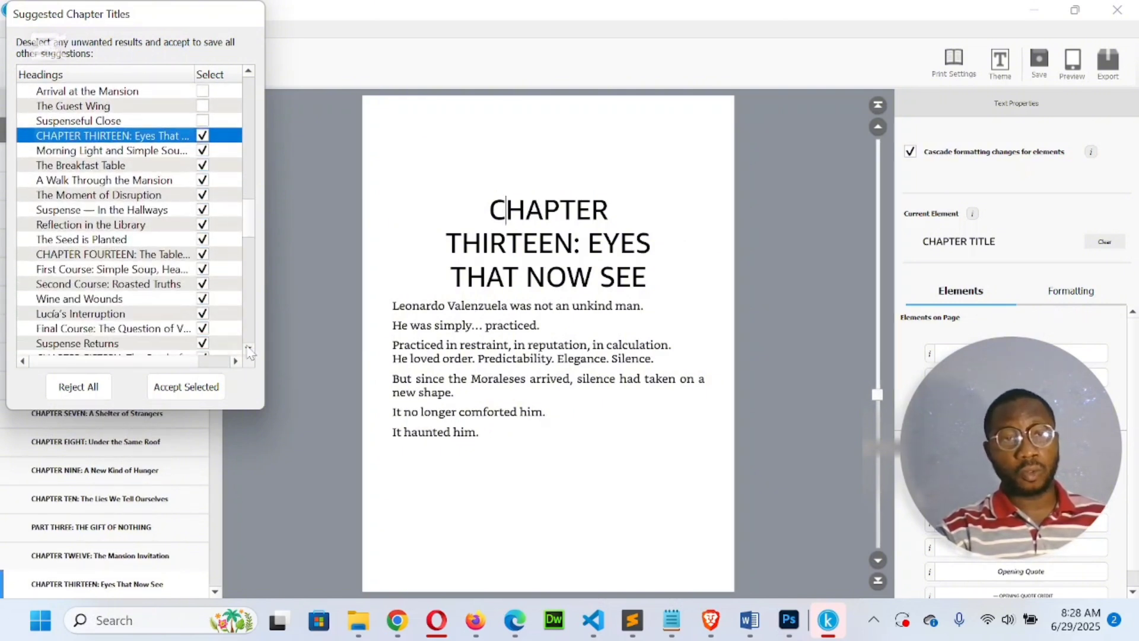
click(137, 153)
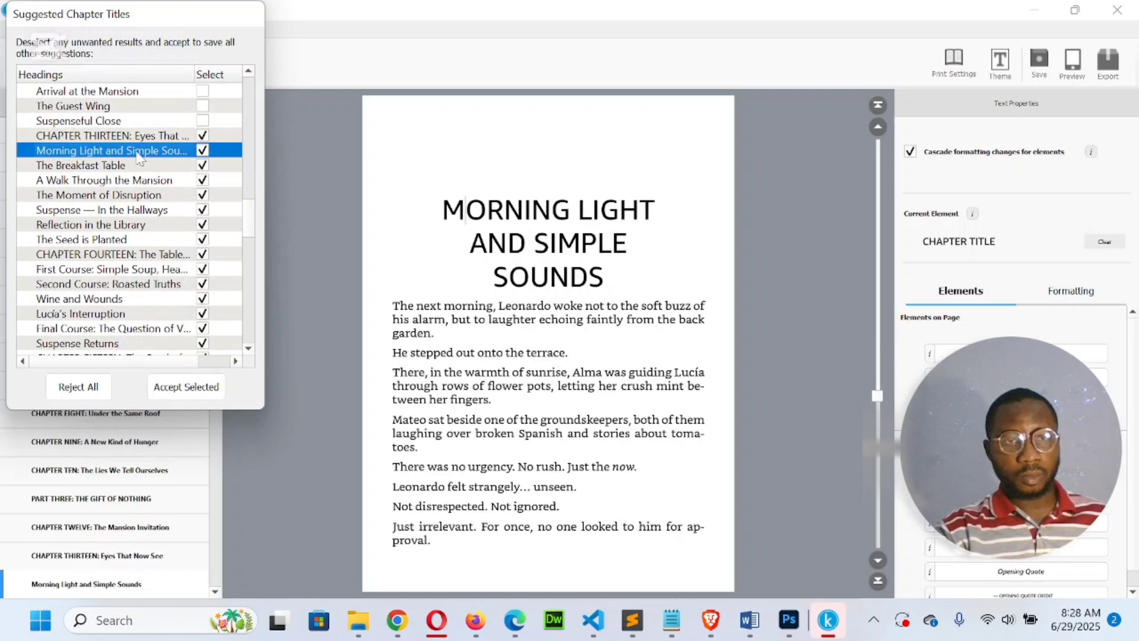
click(203, 151)
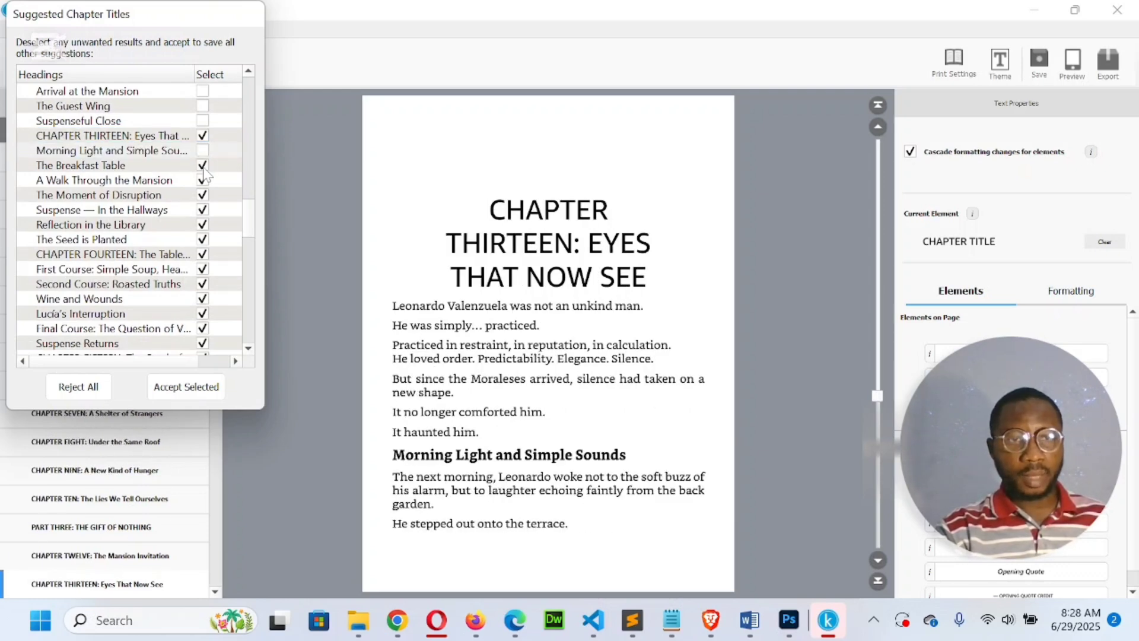
Step: Deselect The Breakfast Table, A Walk Through the Mansion, The Moment of Disruption, Suspense — In the Hallways, Reflection in the Library and The Seed is Planted
click(203, 166)
click(204, 180)
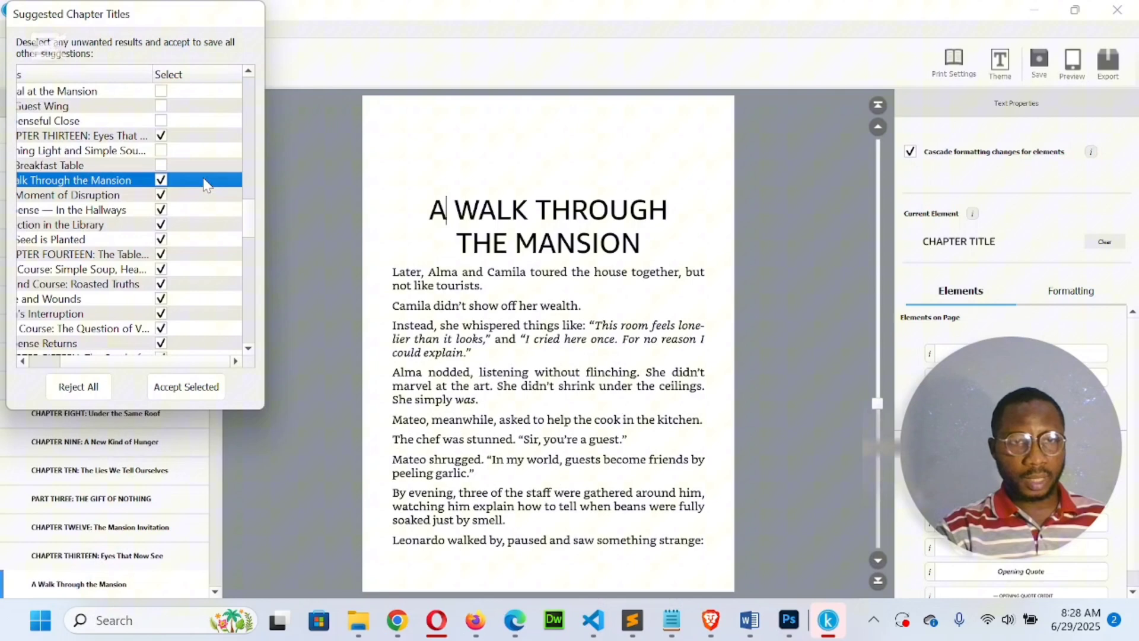
click(164, 180)
click(161, 195)
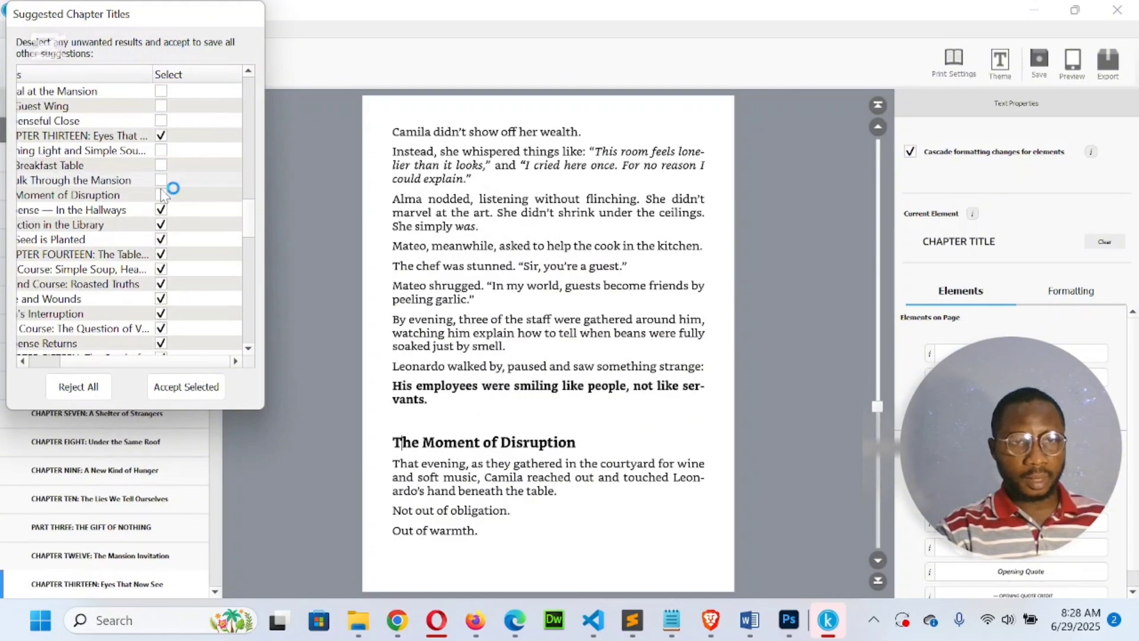
click(162, 209)
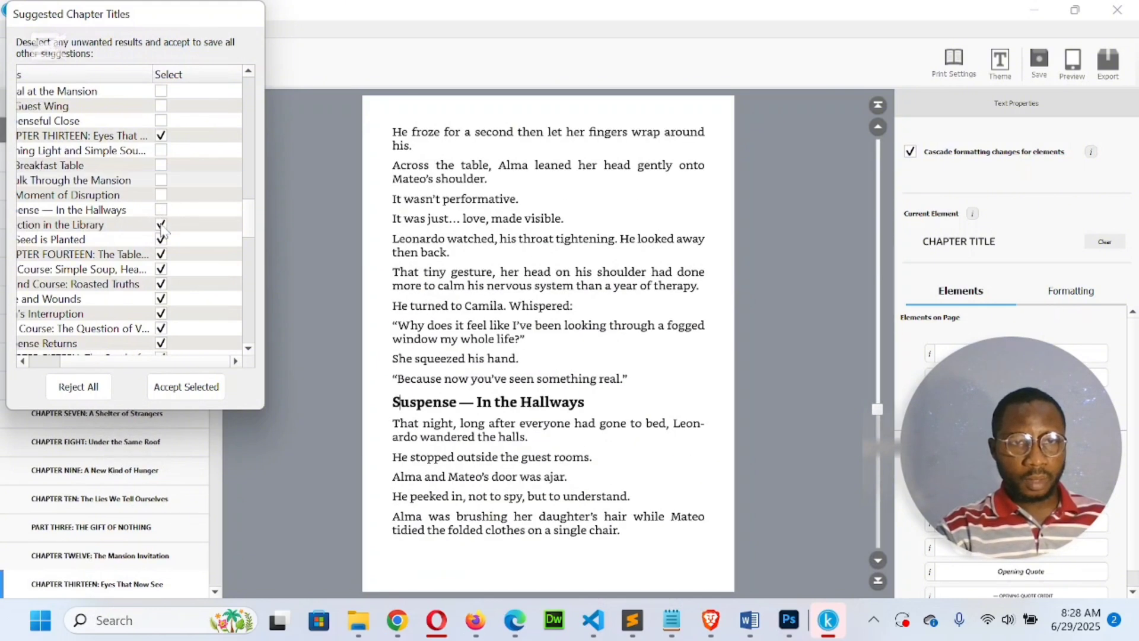
click(162, 225)
click(161, 239)
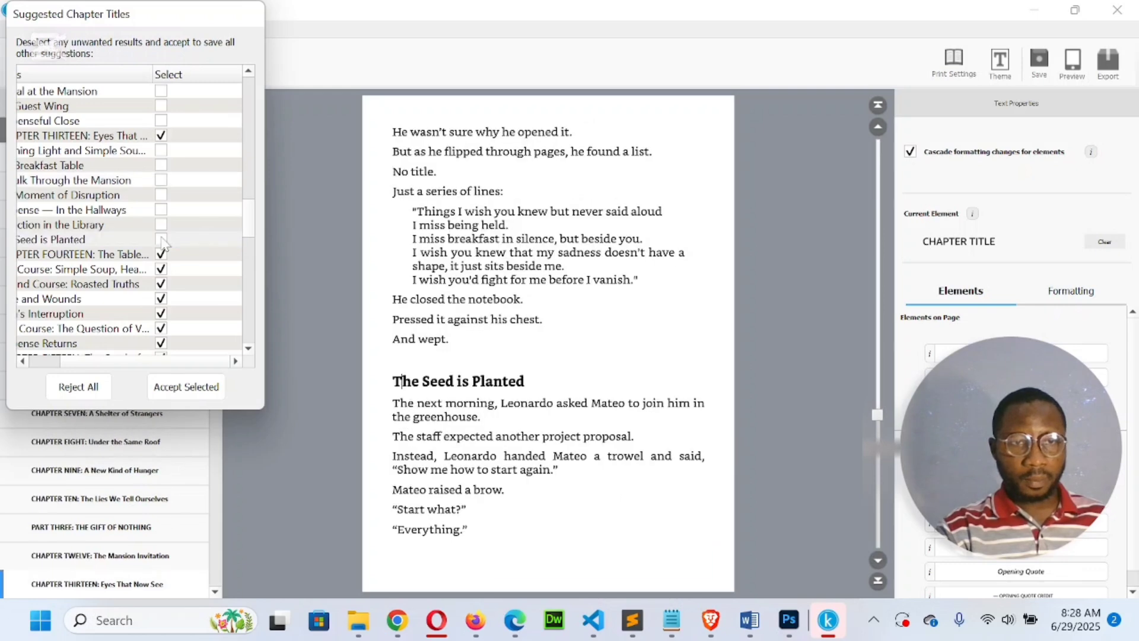
Step: Preview CHAPTER FOURTEEN and deselect First Course: Simple Soup, Heavy Questions, Second Course: Roasted Truths, Wine and Wounds, and Lucía's Interruption
click(127, 252)
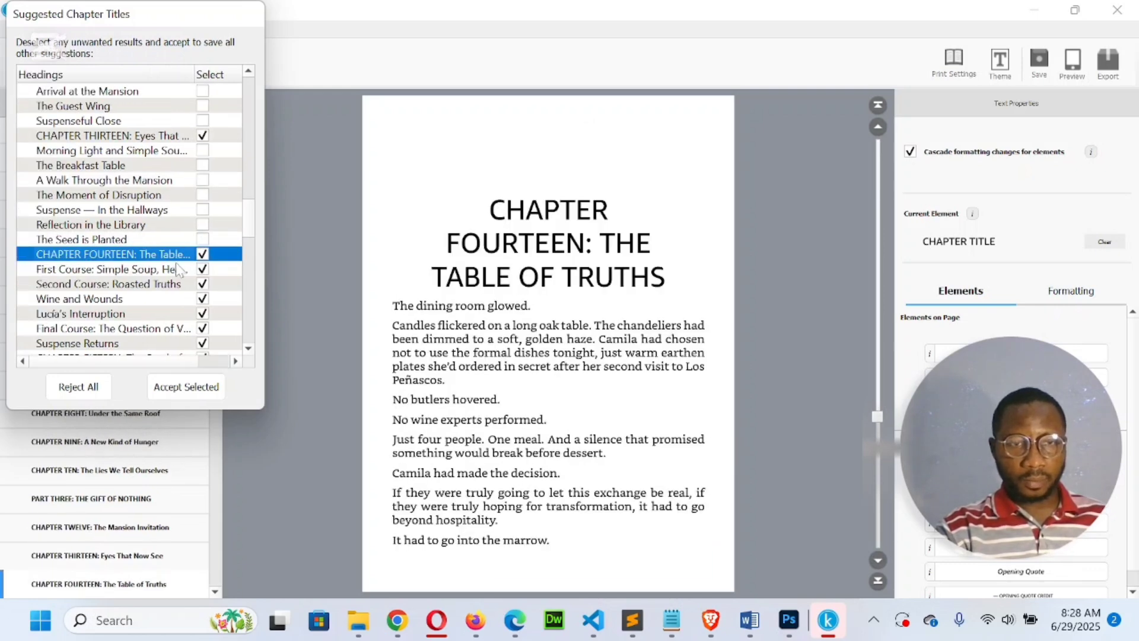
click(203, 270)
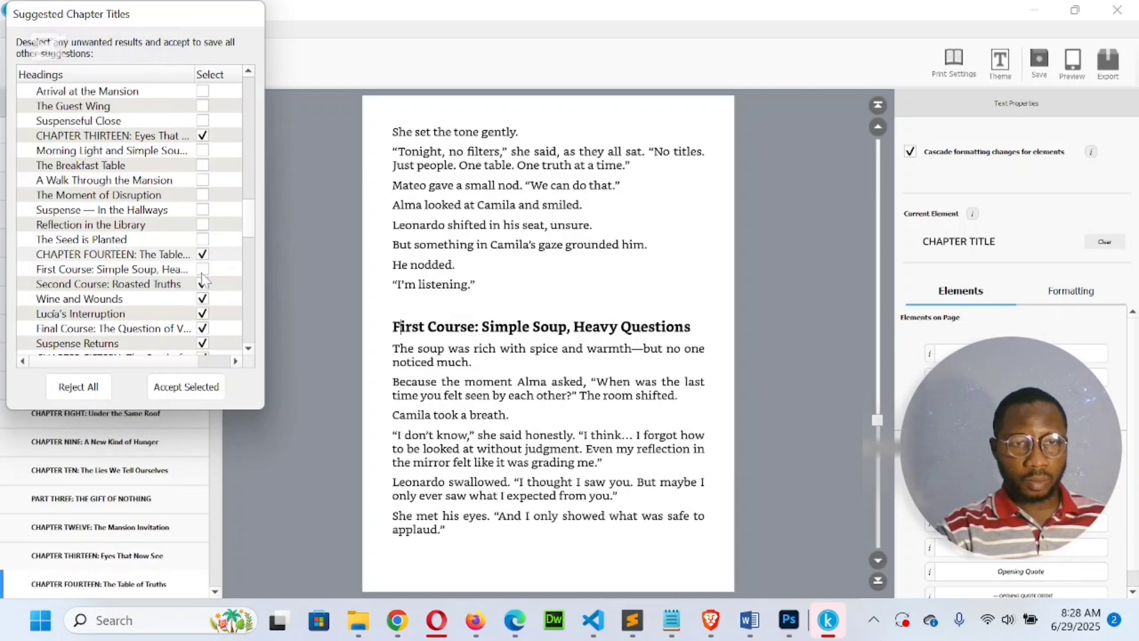
click(203, 285)
click(204, 300)
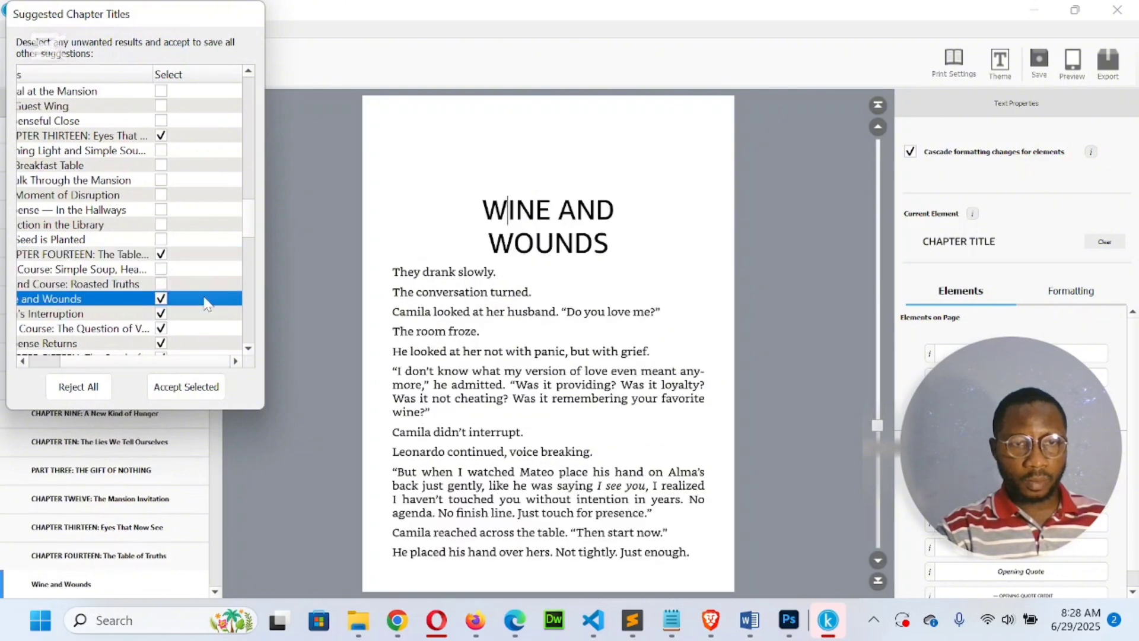
click(161, 301)
click(162, 314)
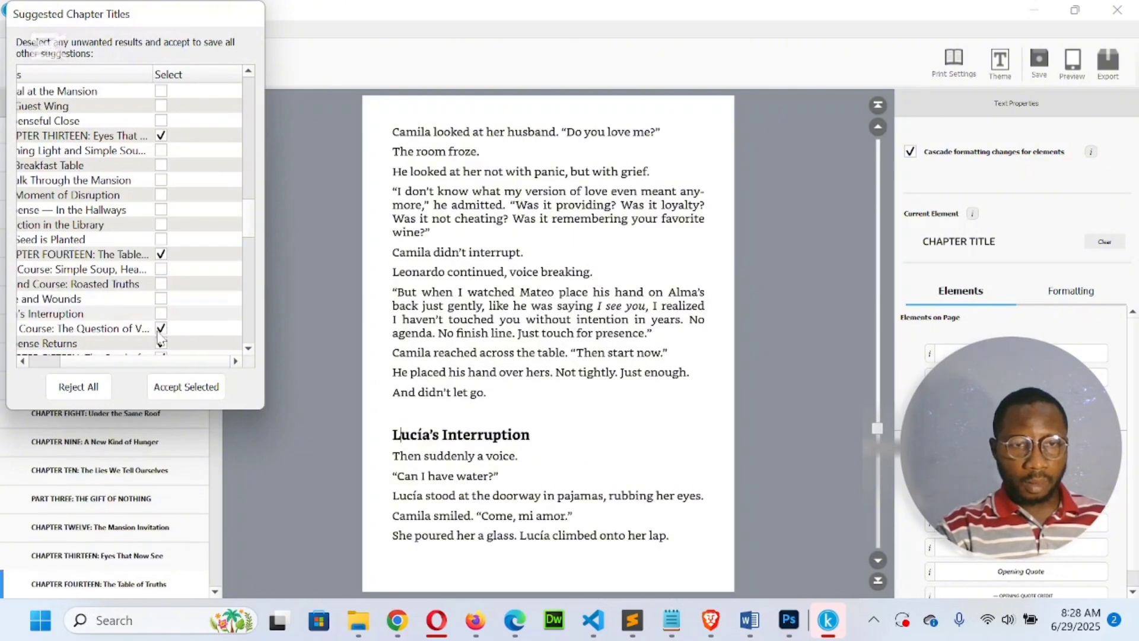
Step: Deselect the last CHAPTER FOURTEEN subheadings, Final Course: The Question of Value and Suspense Returns
click(160, 330)
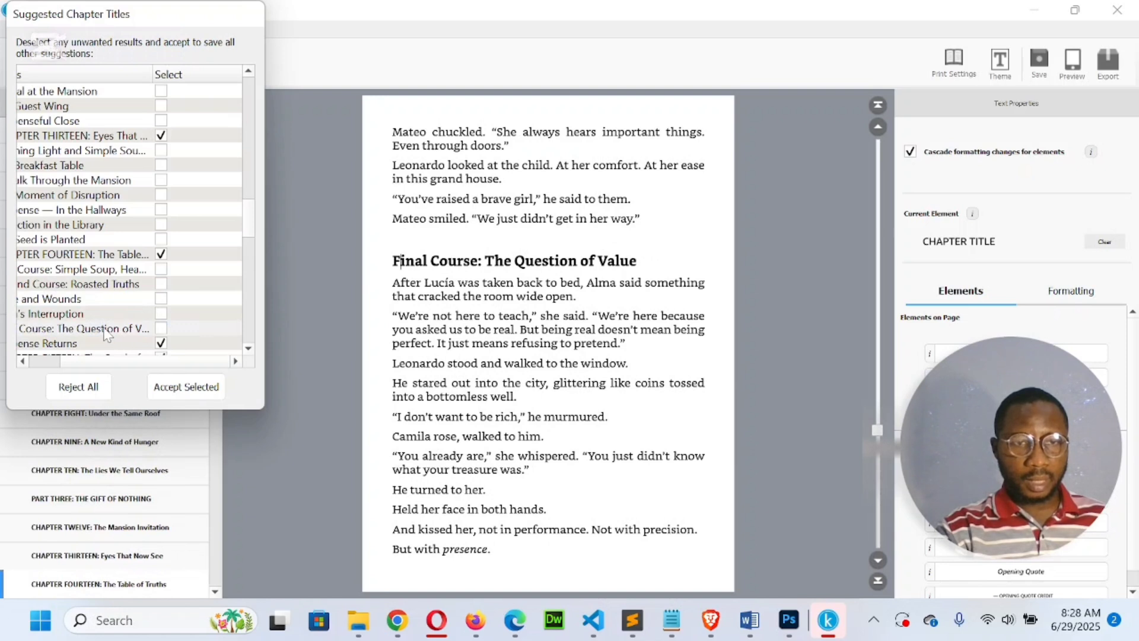
click(107, 332)
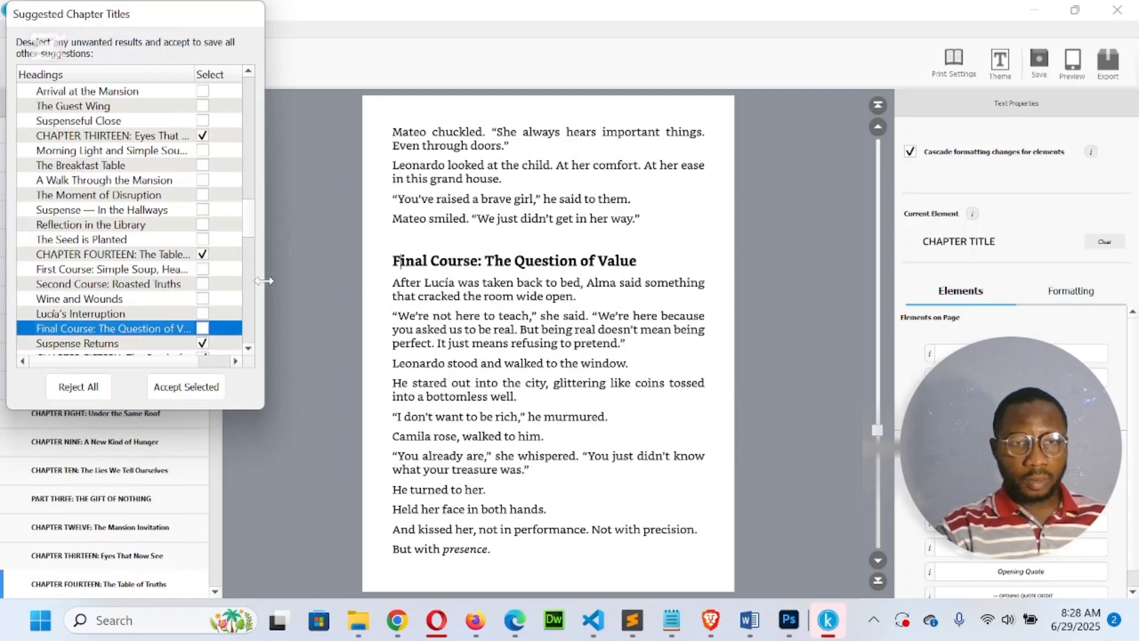
click(248, 349)
click(248, 349)
click(248, 348)
click(248, 348)
click(248, 348)
click(248, 348)
click(248, 348)
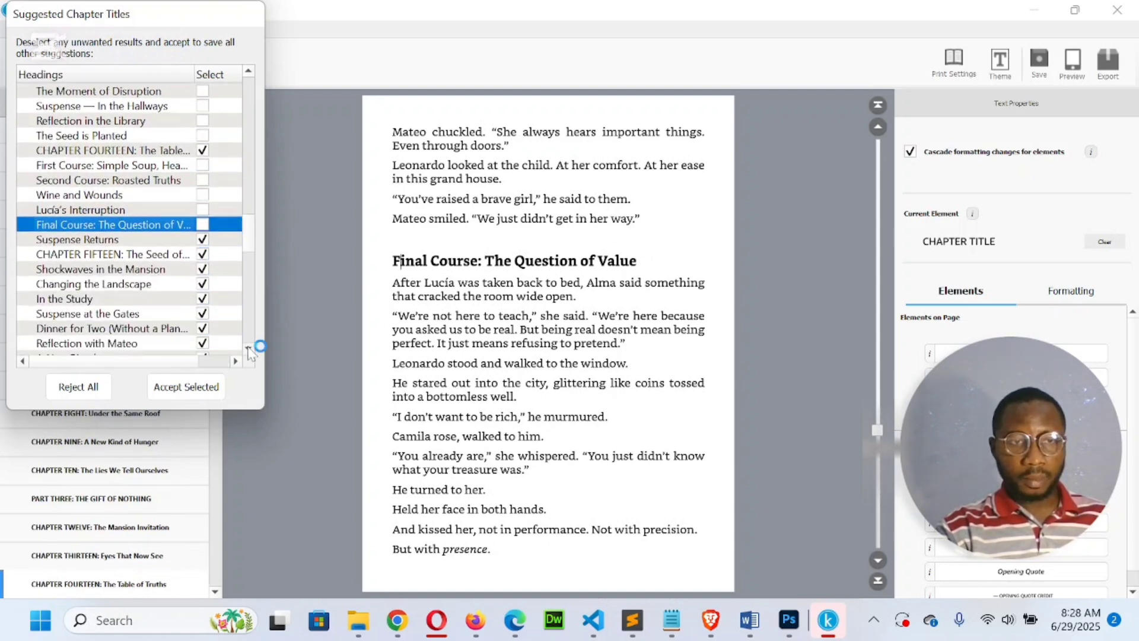
click(248, 348)
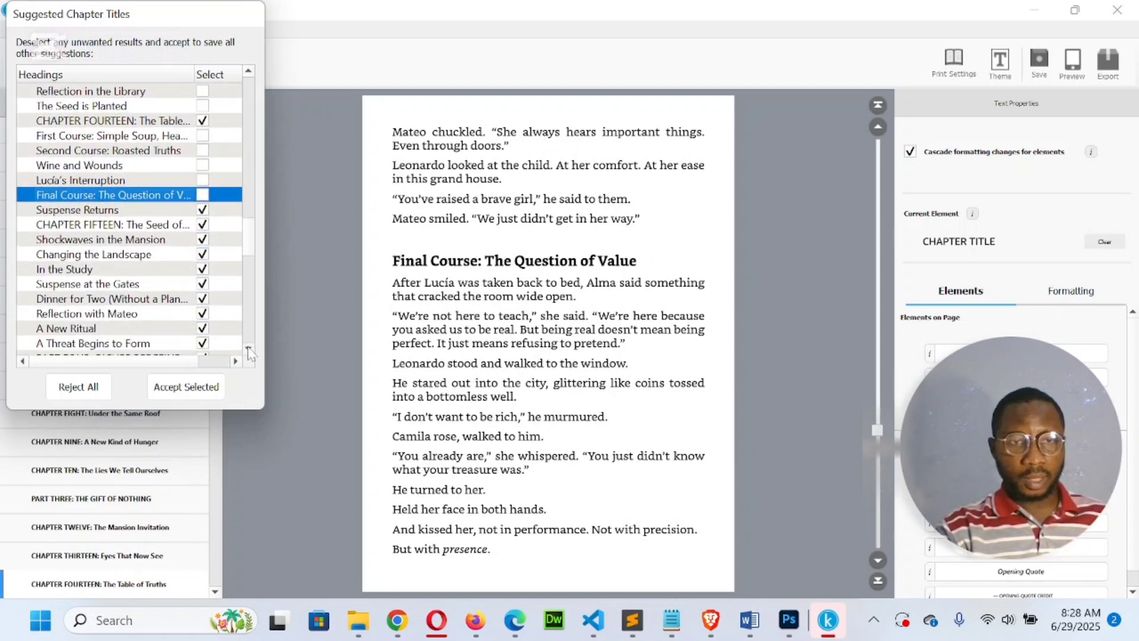
click(204, 212)
click(161, 209)
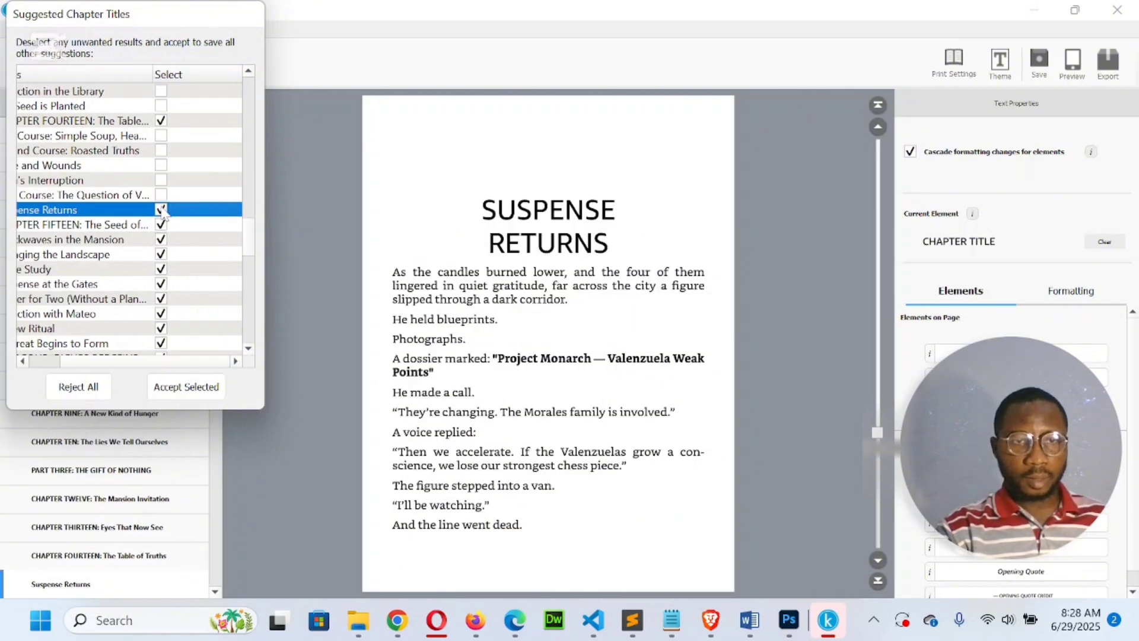
Step: Preview CHAPTER FIFTEEN and deselect Shockwaves in the Mansion, Changing the Landscape, In the Study, Suspense at the Gates and Dinner for Two (Without a Planner)
click(121, 225)
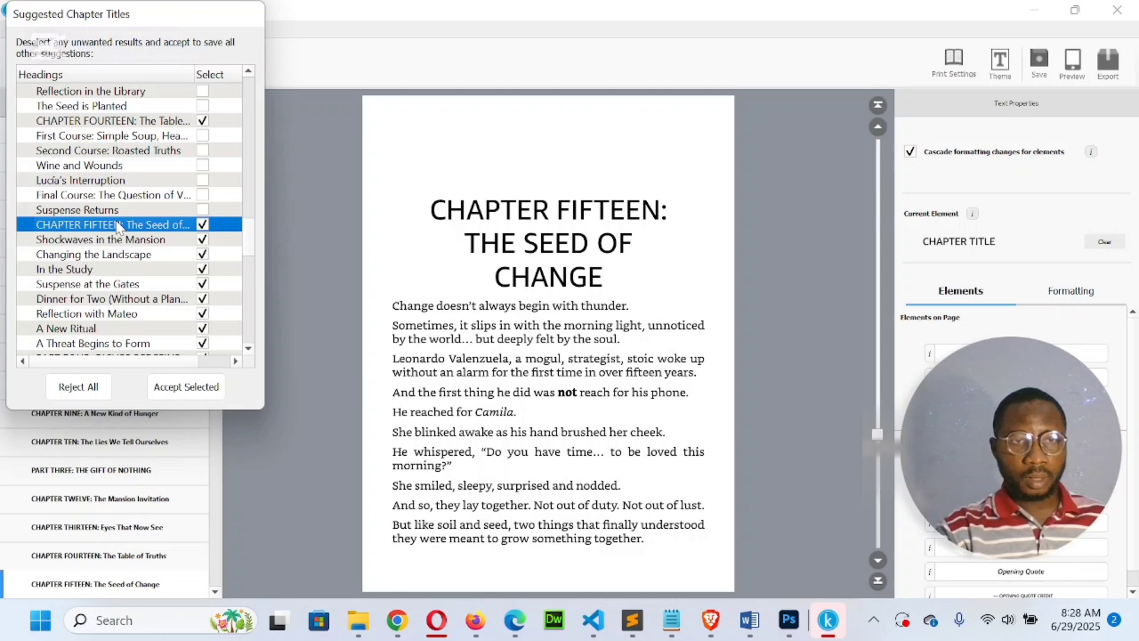
click(203, 240)
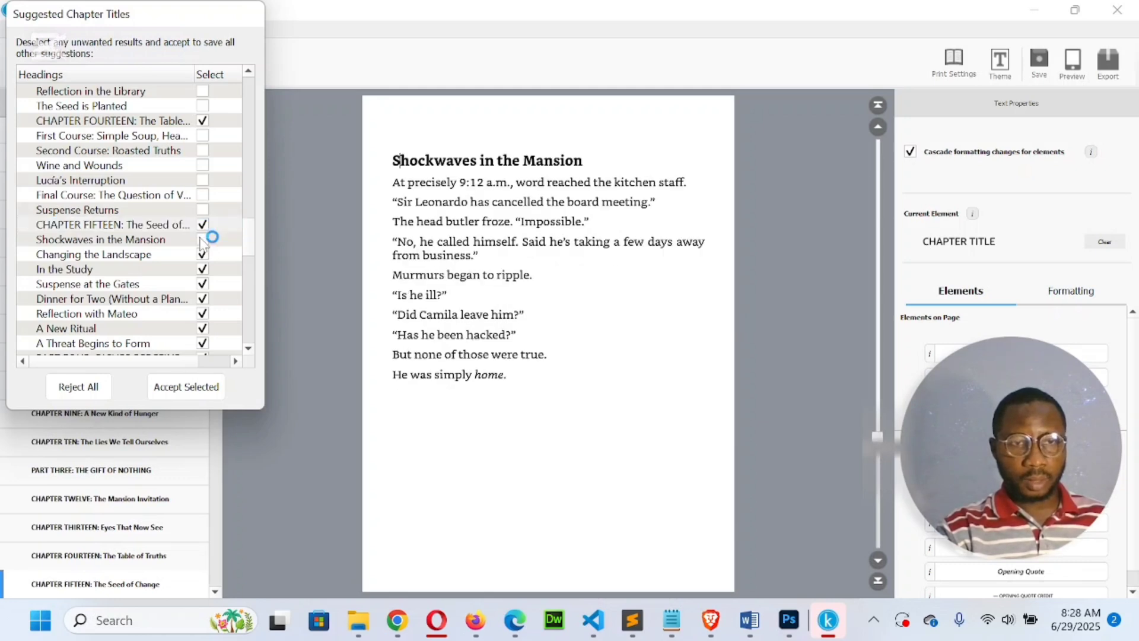
click(202, 254)
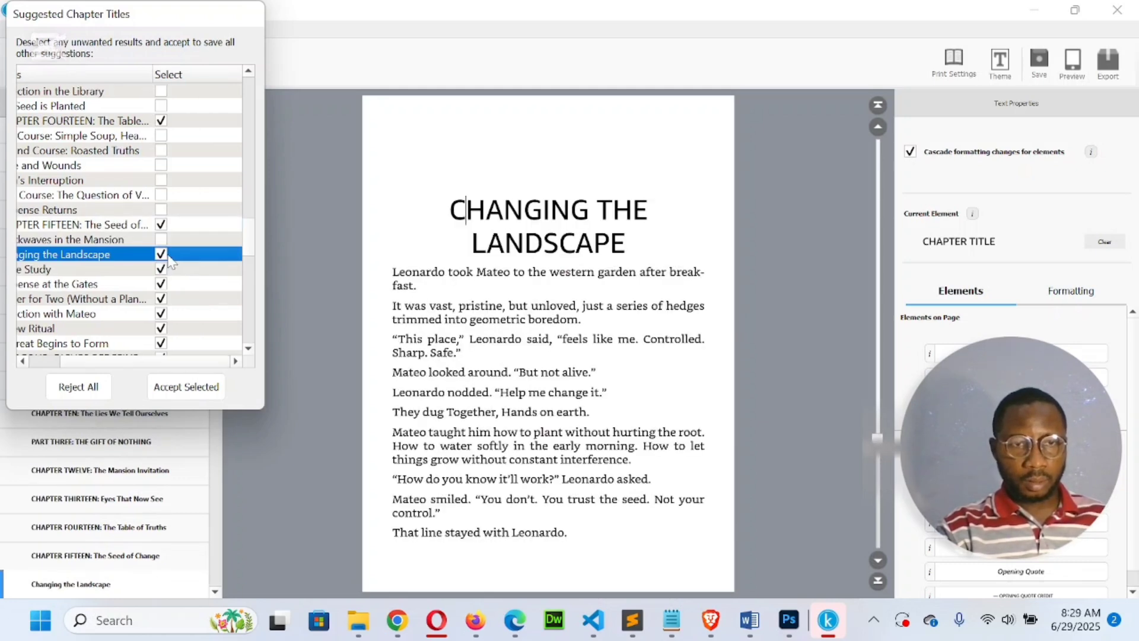
click(160, 254)
click(161, 269)
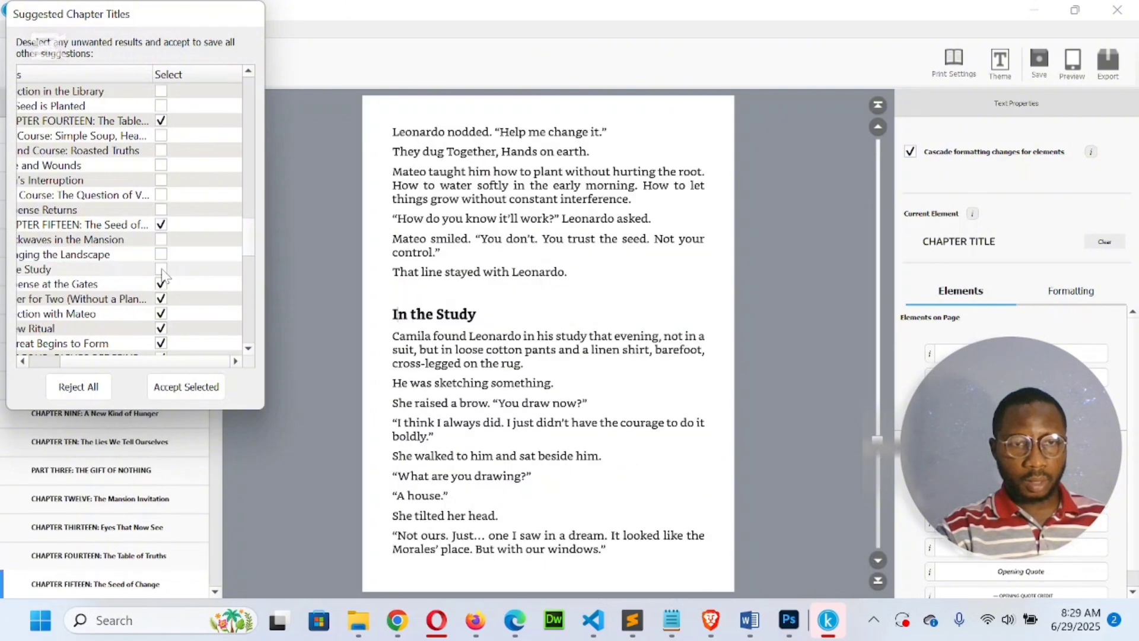
click(161, 284)
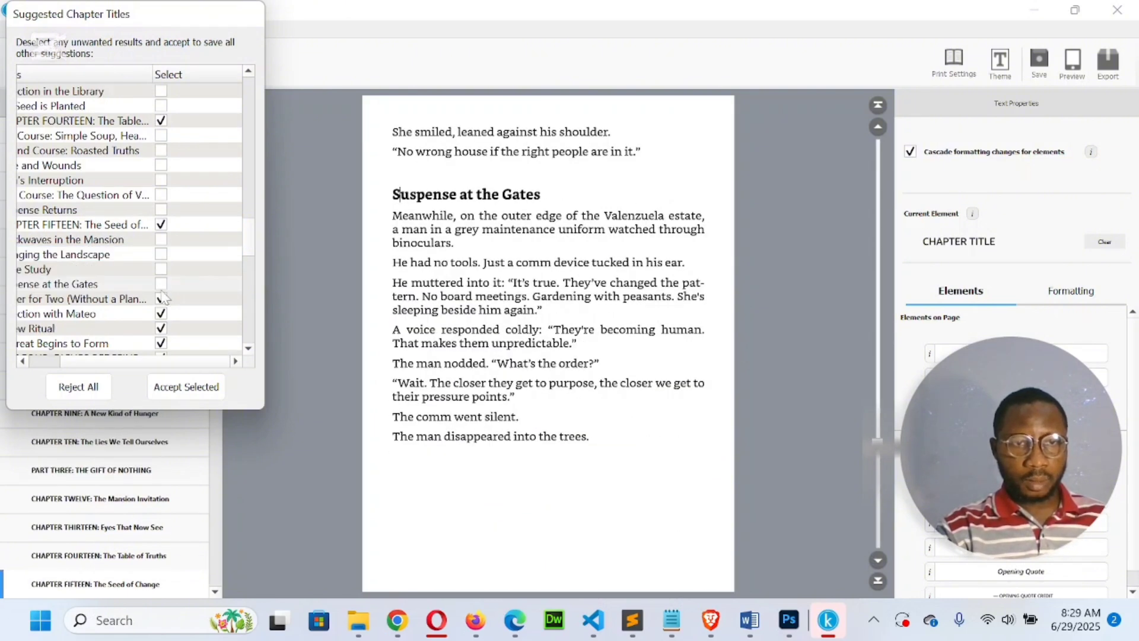
click(161, 299)
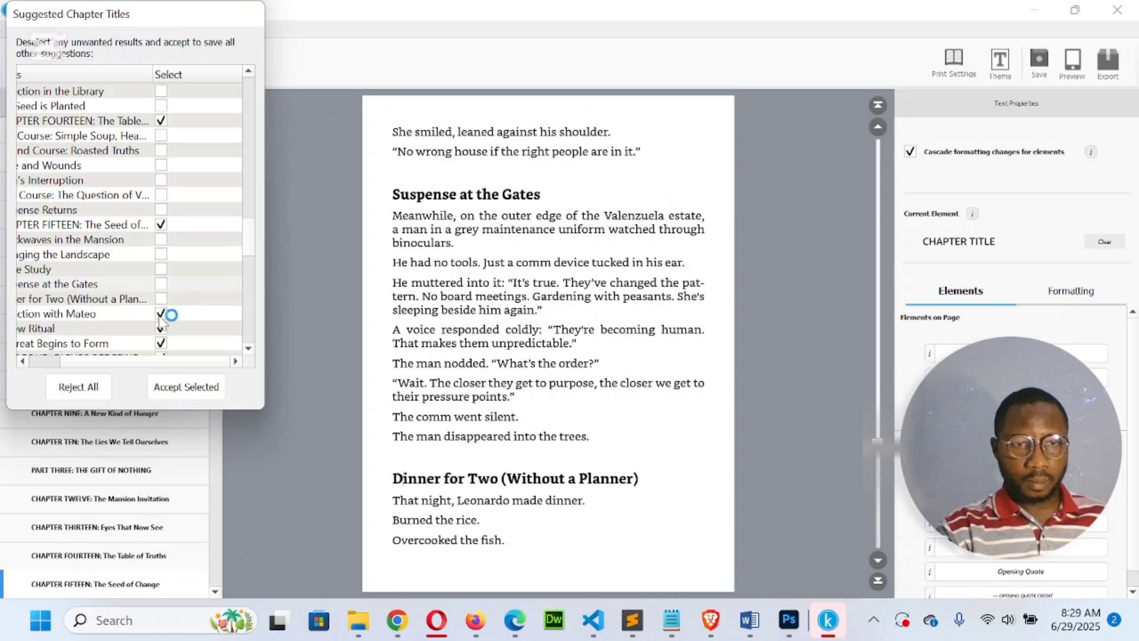
Step: Deselect Reflection with Mateo, A New Ritual and A Threat Begins to Form, and preview PART FOUR: RICHES REDEFINED
click(161, 313)
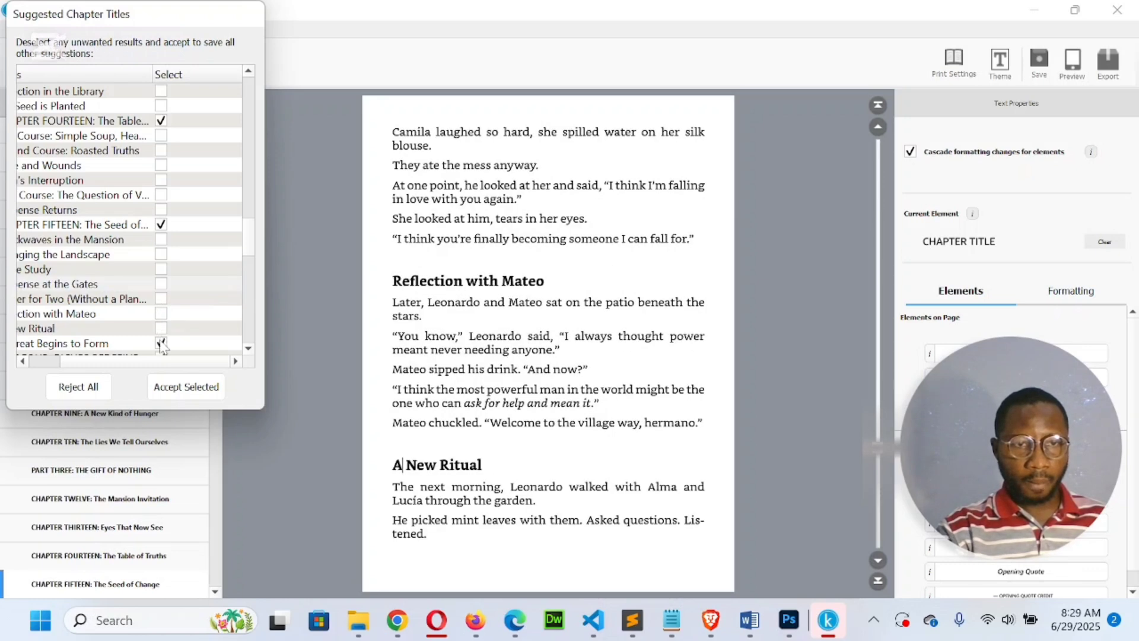
click(161, 343)
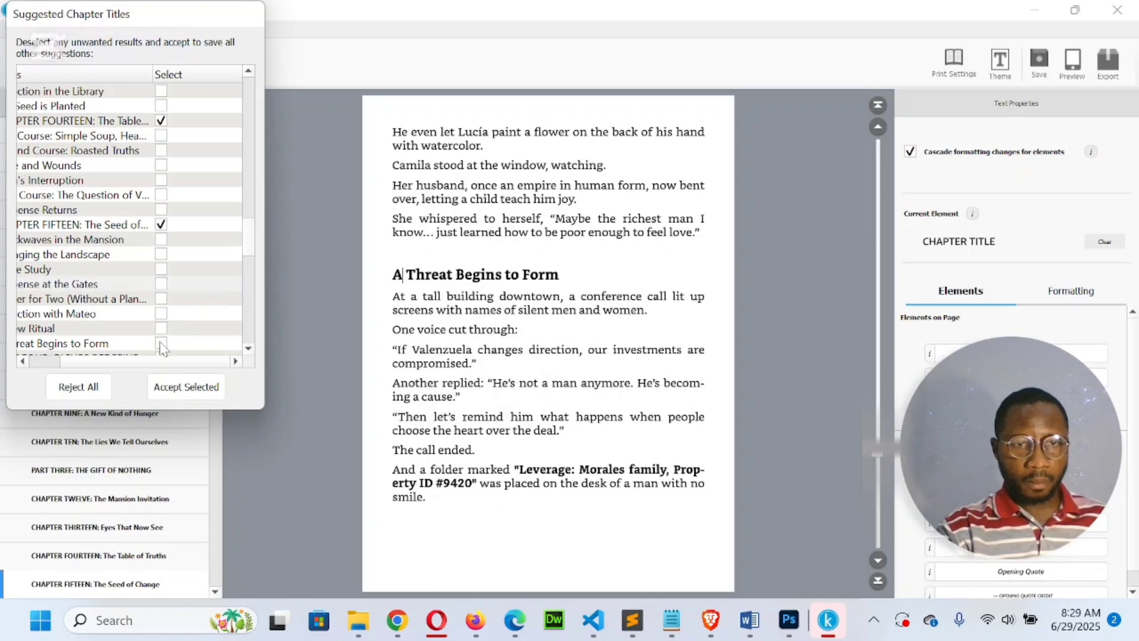
click(249, 348)
click(249, 350)
click(249, 350)
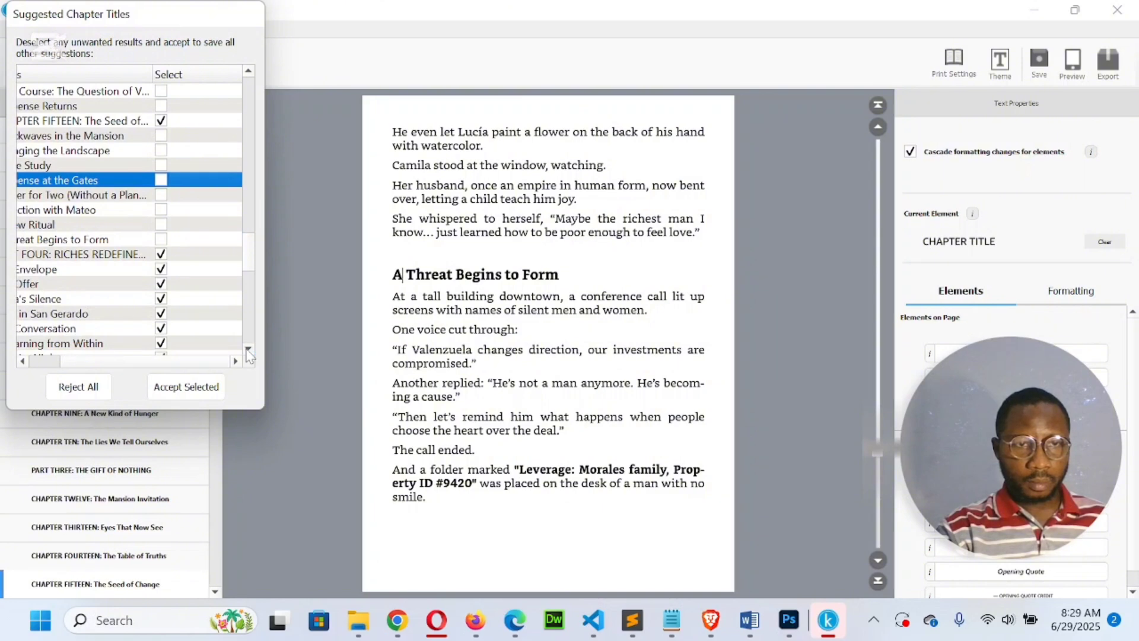
click(86, 255)
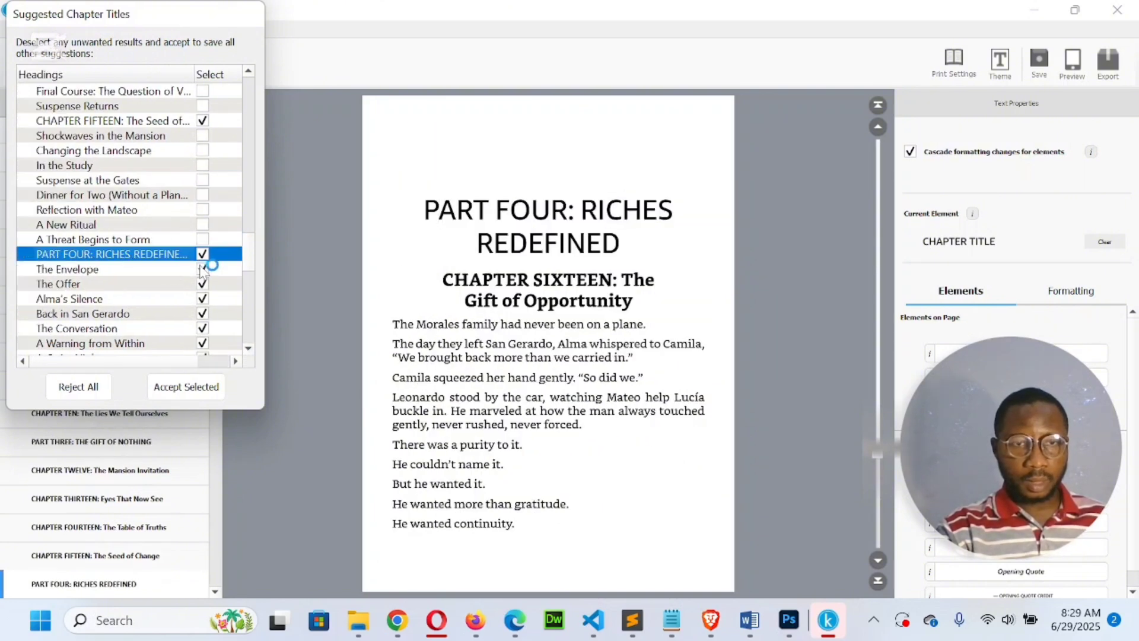
Step: Deselect The Envelope, The Offer, Alma's Silence, Back in San Gerardo, The Conversation and A Warning from Within
click(201, 269)
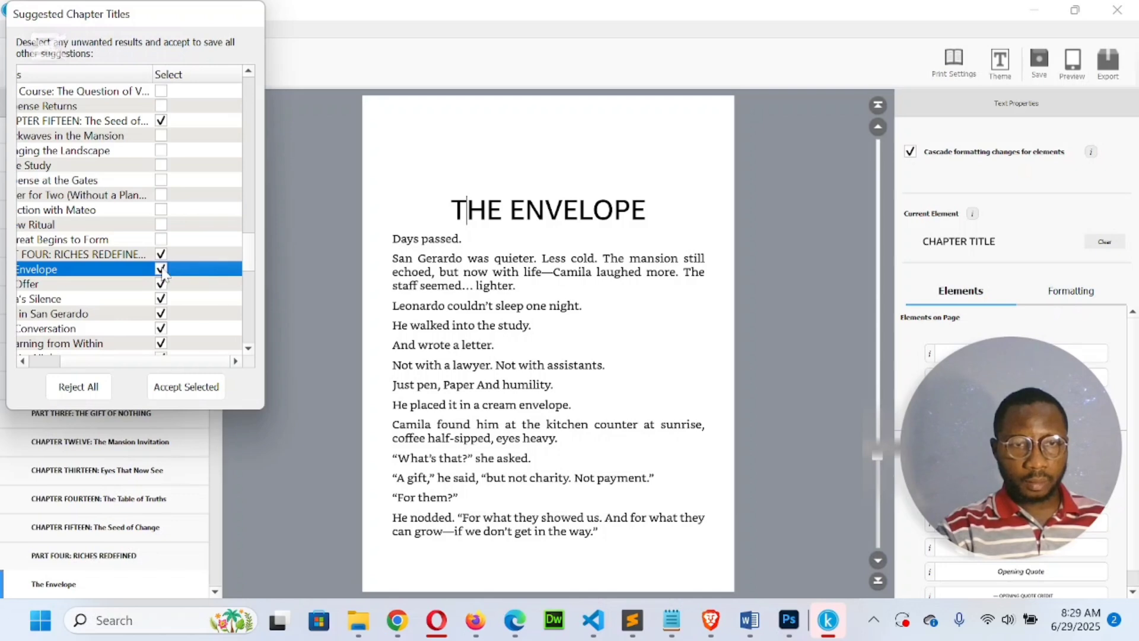
click(162, 269)
click(161, 284)
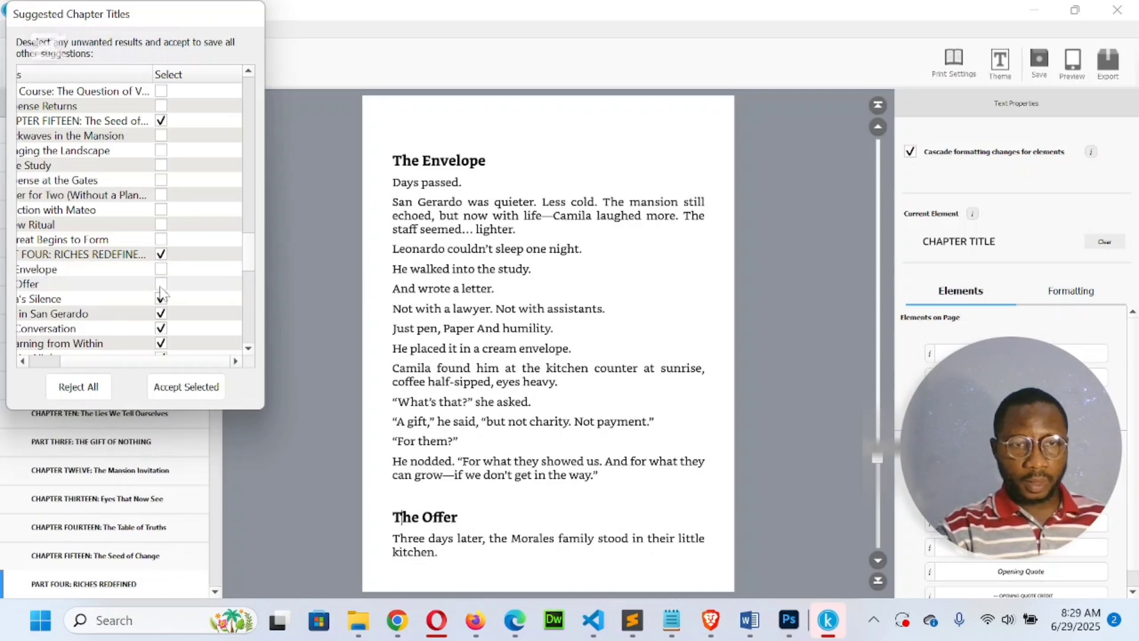
click(161, 297)
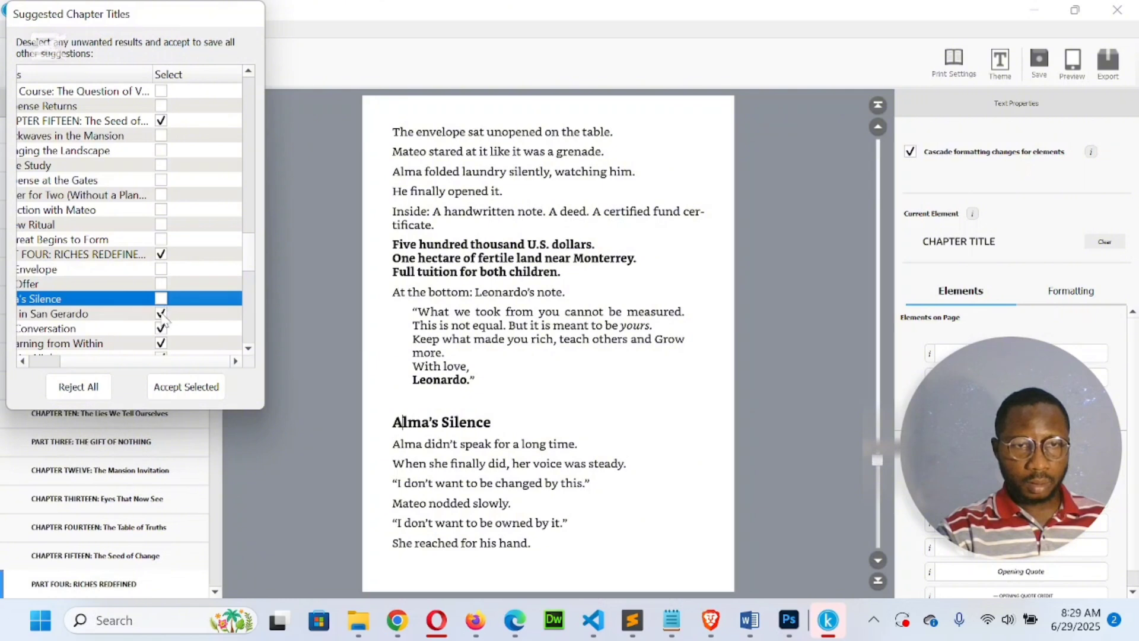
click(161, 313)
click(161, 329)
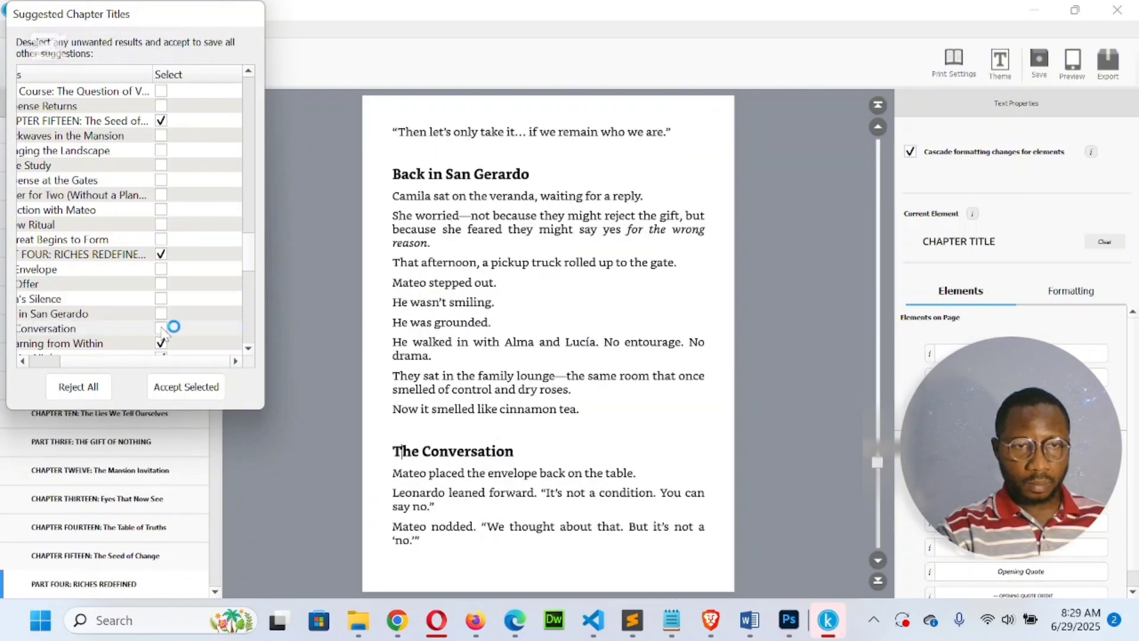
click(162, 343)
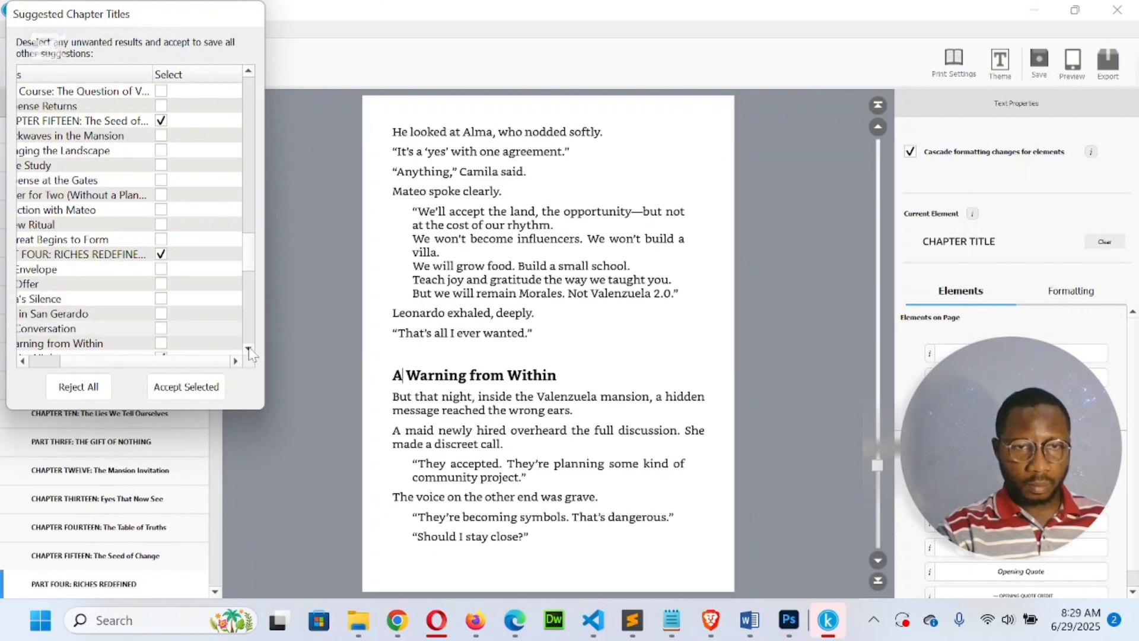
Step: Preview A Quiet Night and deselect it together with A Distant Threat, the last PART FOUR subheadings before CHAPTER SEVENTEEN
scroll(250, 354, down, 3)
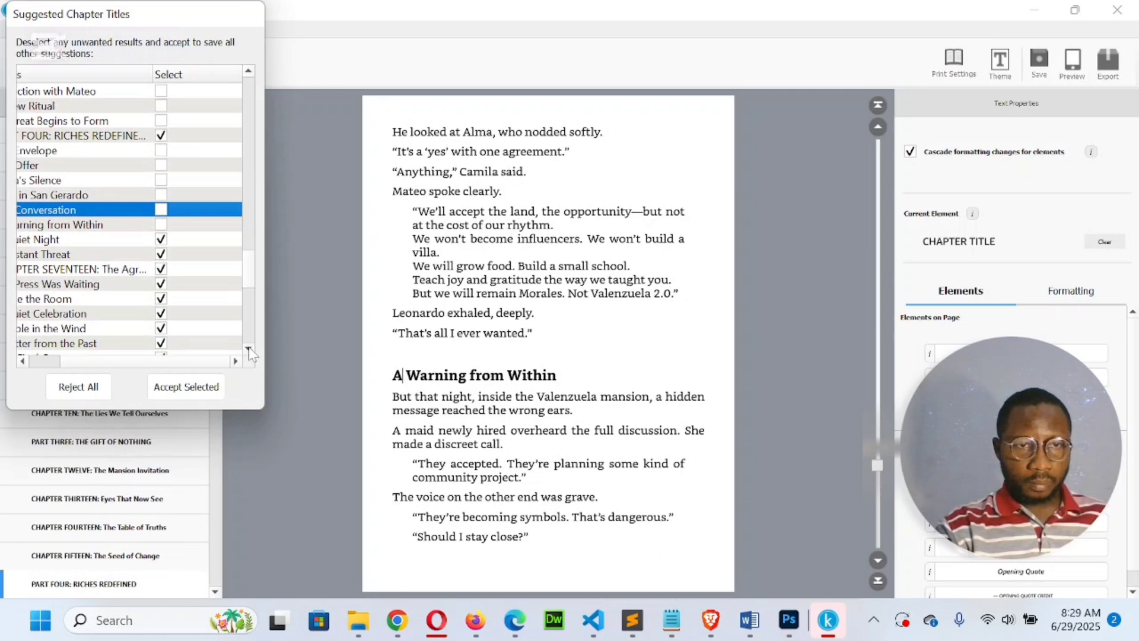
click(40, 240)
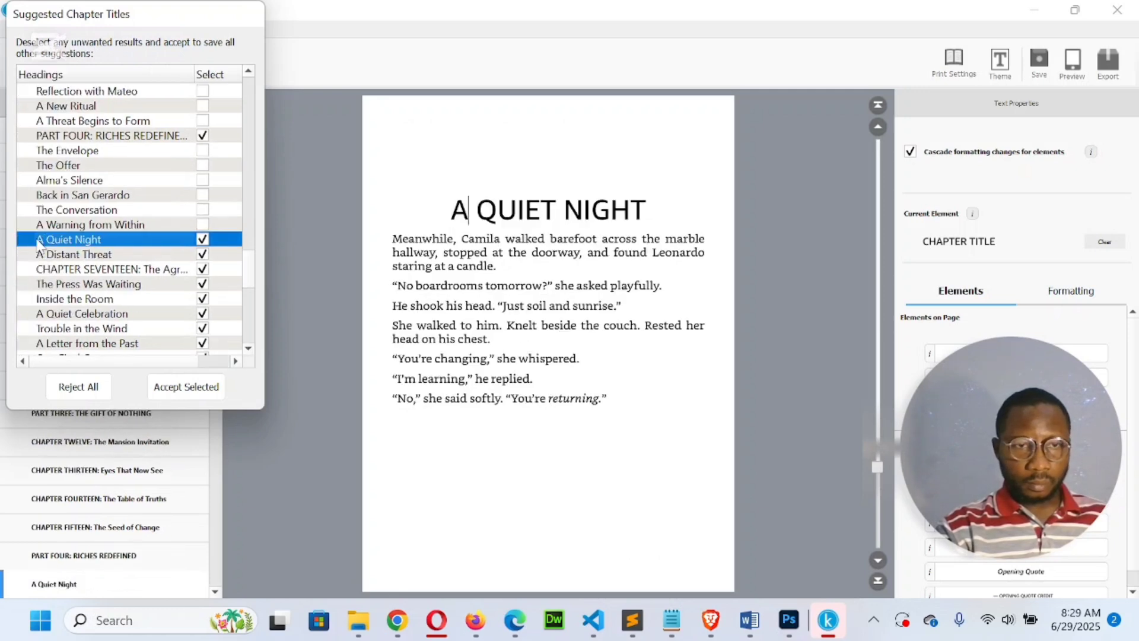
click(203, 240)
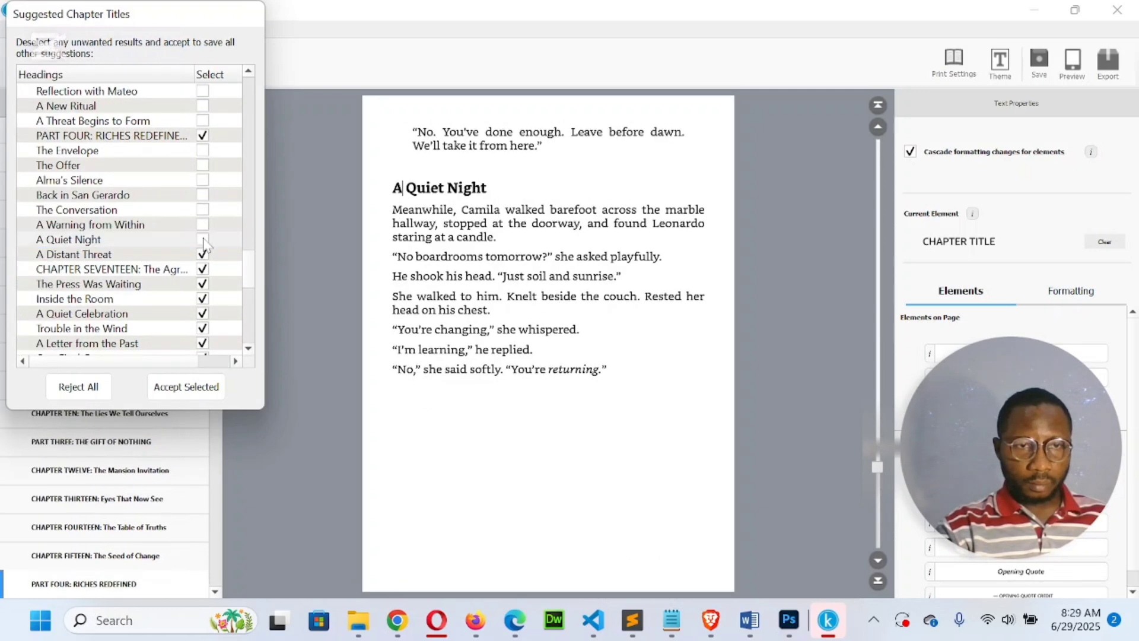
click(203, 254)
Step: Preview CHAPTER SEVENTEEN and deselect The Press Was Waiting, Inside the Room, A Quiet Celebration, Trouble in the Wind and A Letter from the Past
click(161, 270)
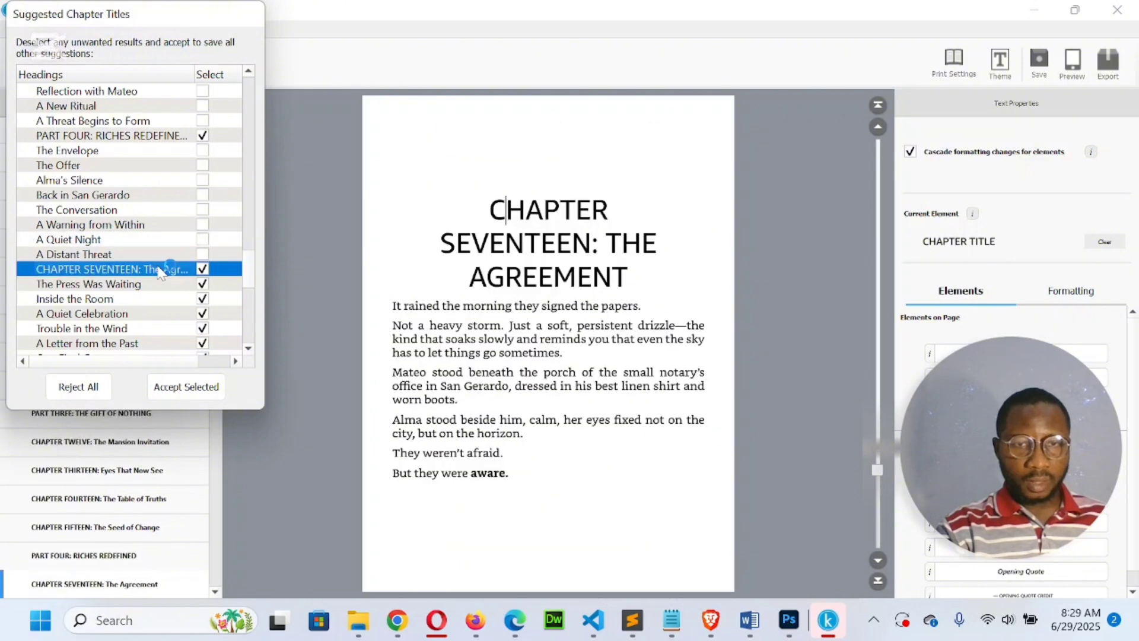
click(203, 284)
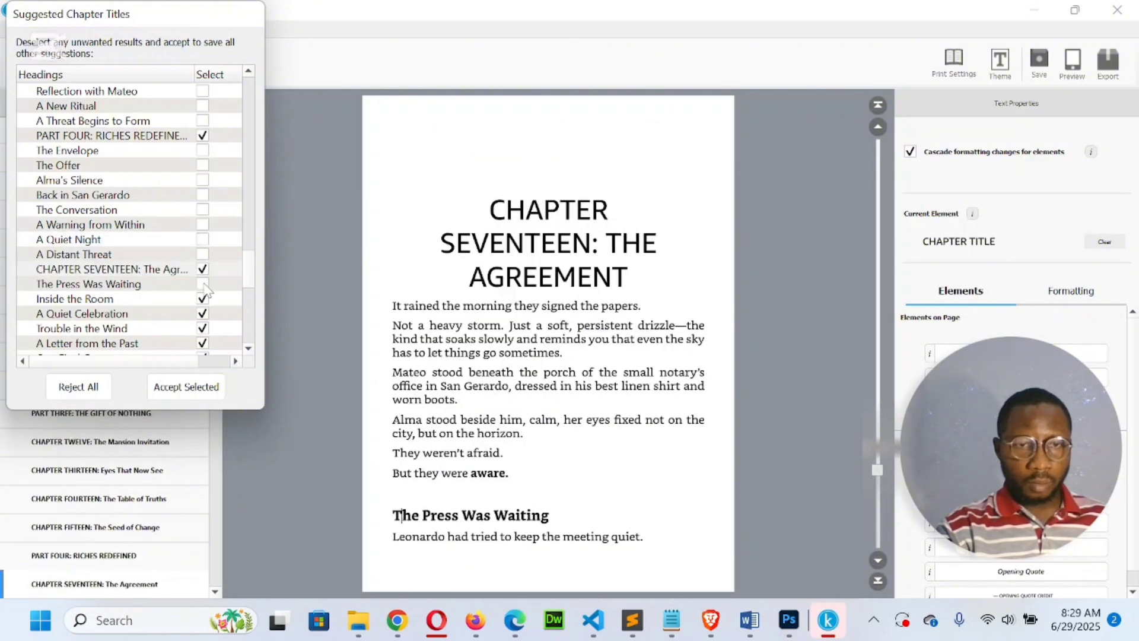
click(203, 298)
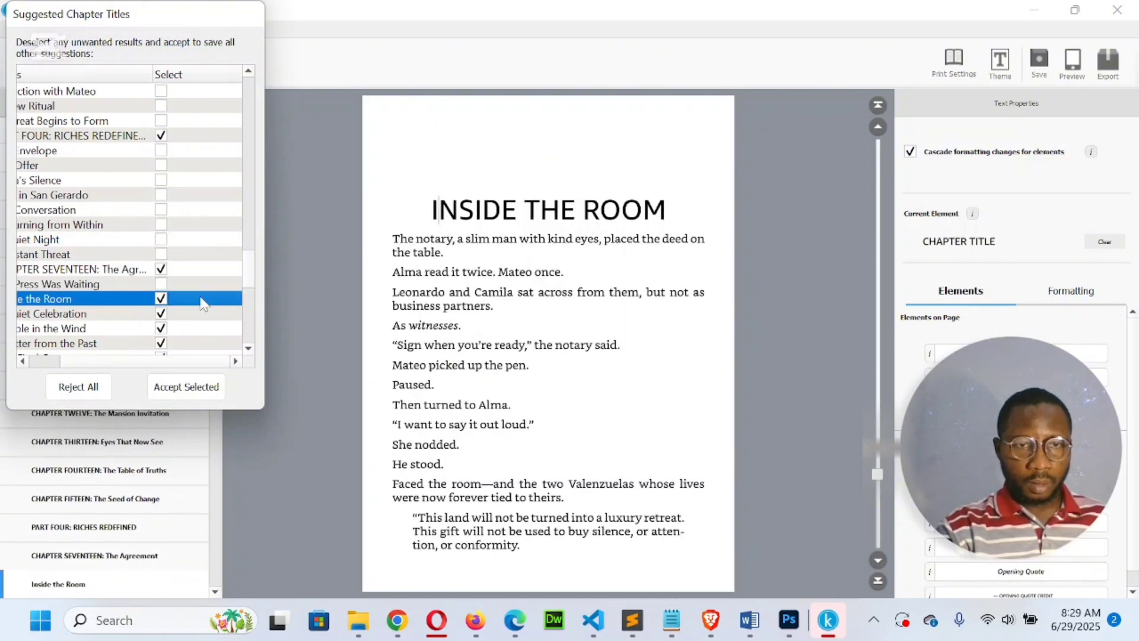
click(161, 298)
click(161, 313)
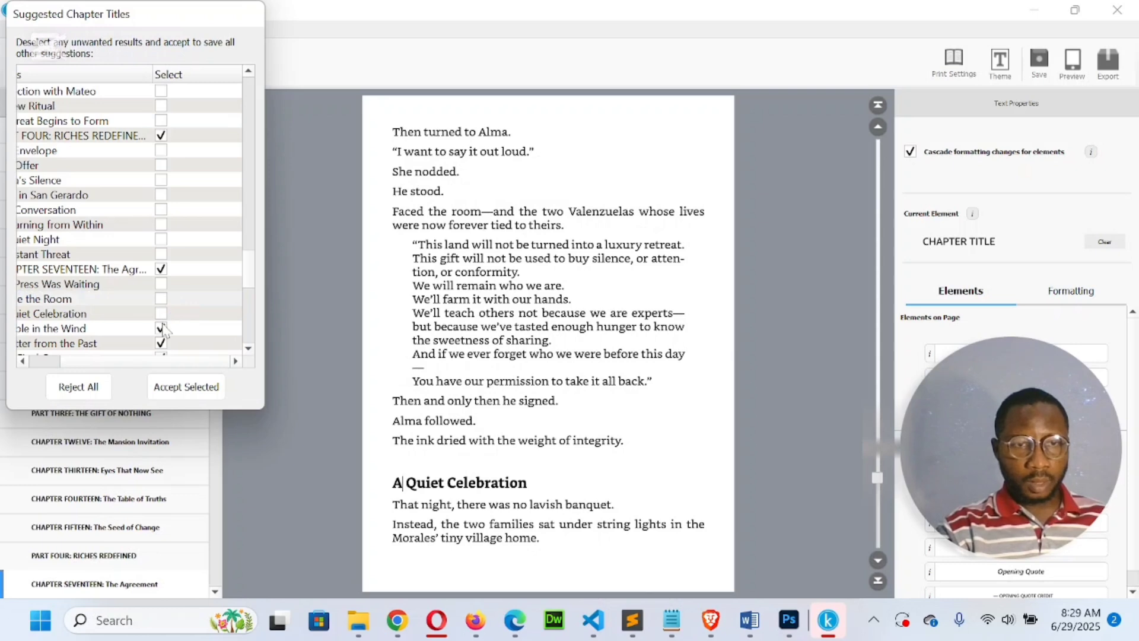
click(160, 328)
click(161, 343)
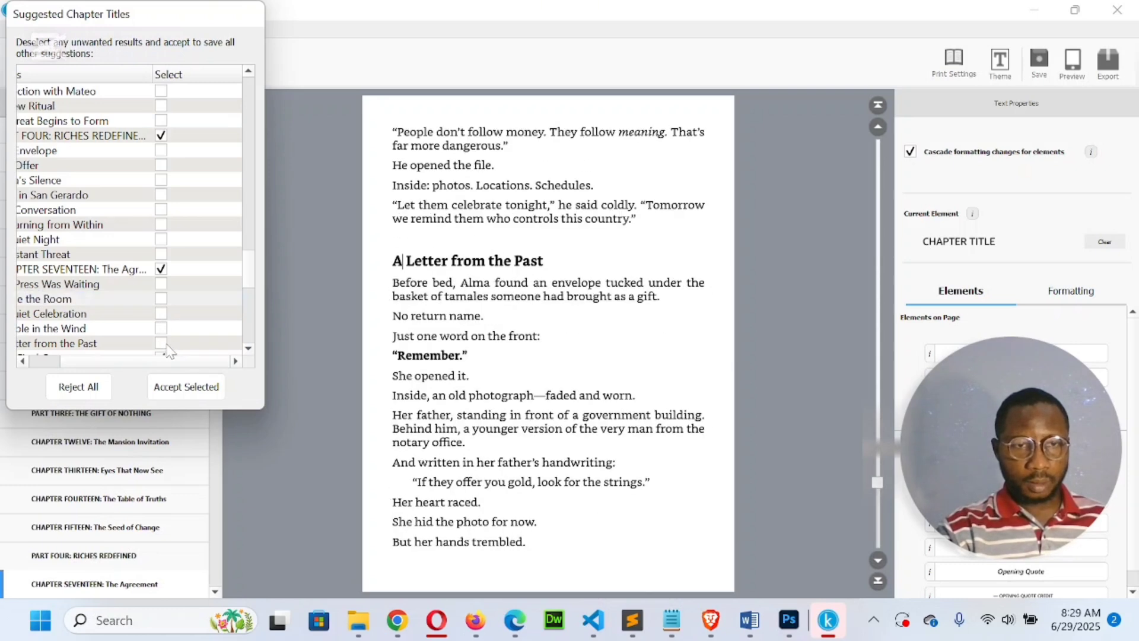
Step: Preview CHAPTER EIGHTEEN: Fields of Gold and deselect One Final Gesture, the subheading just before it
scroll(252, 347, down, 3)
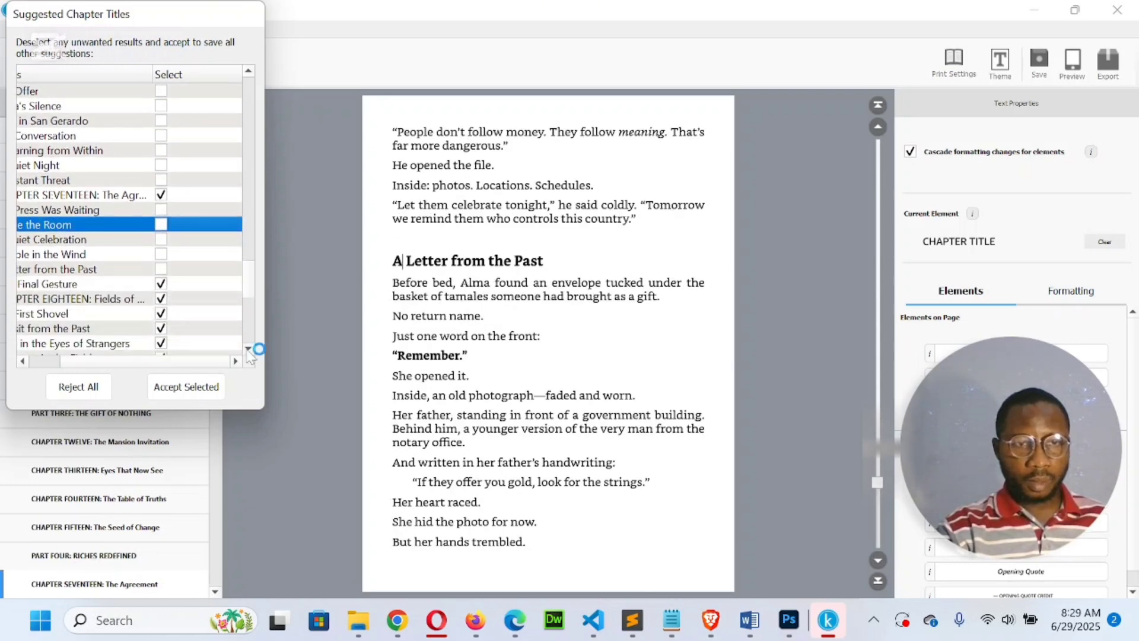
scroll(252, 350, down, 3)
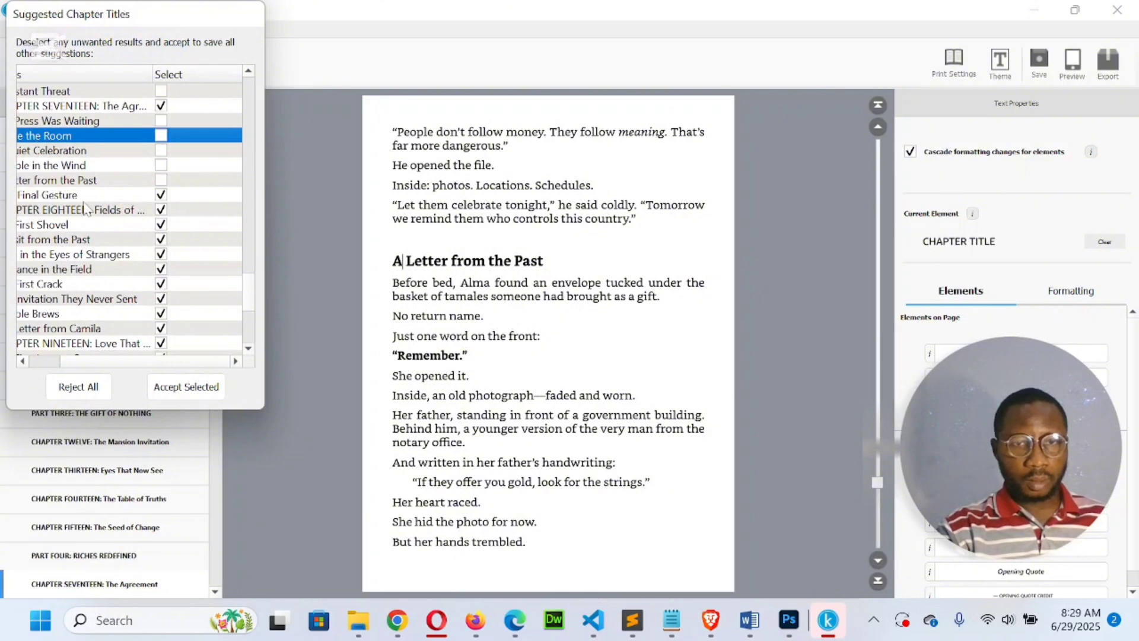
click(110, 209)
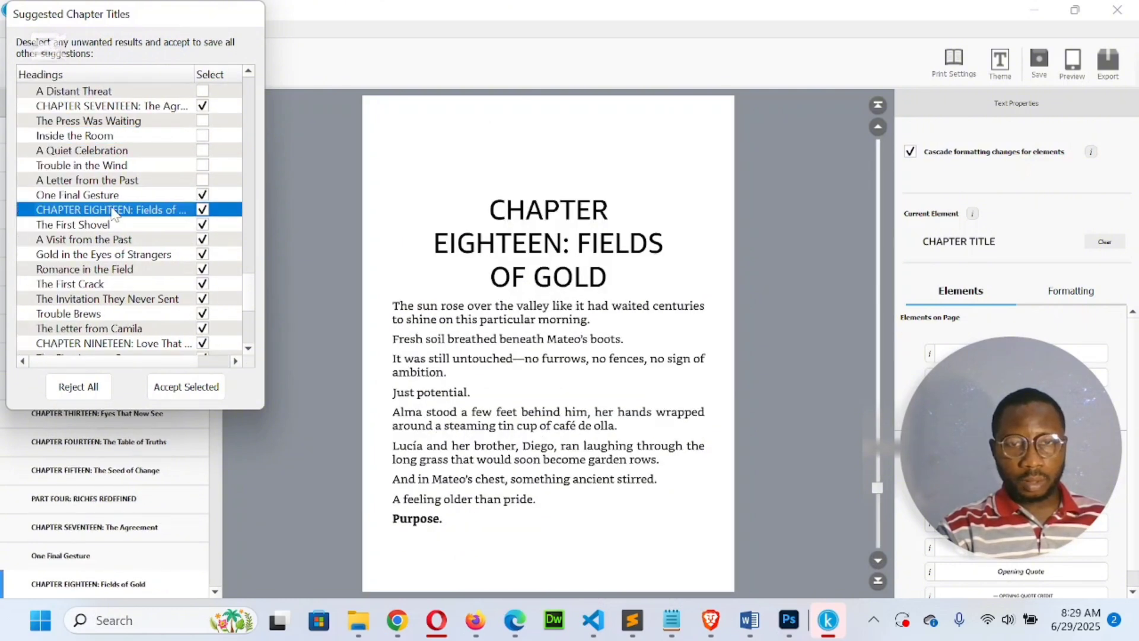
click(201, 199)
click(161, 195)
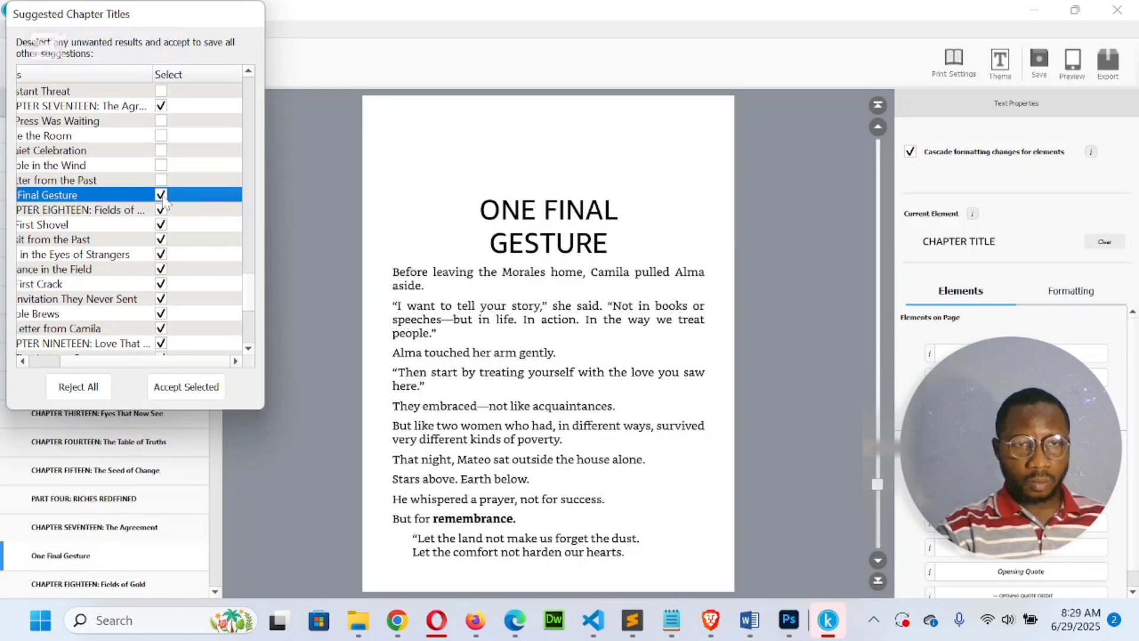
Step: Deselect the CHAPTER EIGHTEEN subheadings The First Shovel, A Visit from the Past, Gold in the Eyes of Strangers and Romance in the Field
click(161, 224)
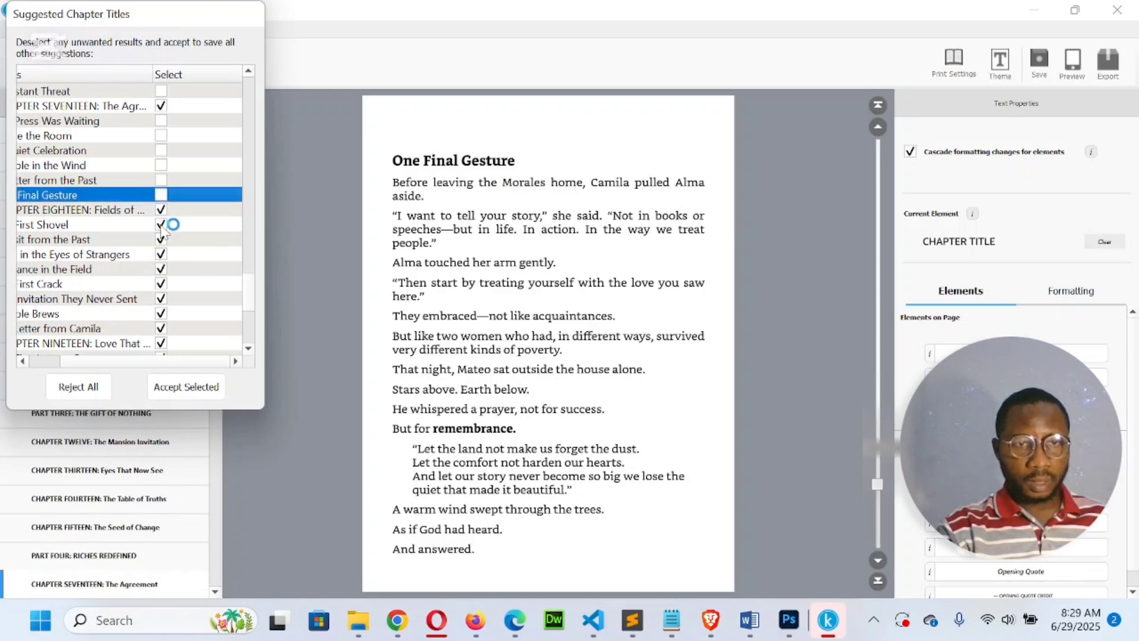
click(161, 239)
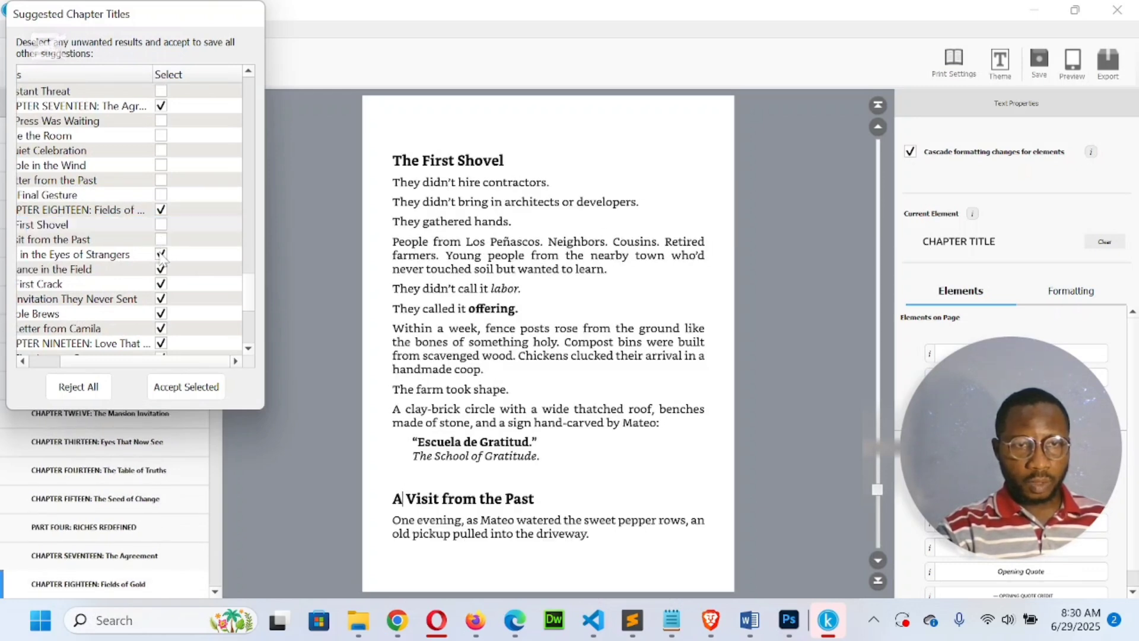
click(161, 254)
click(160, 270)
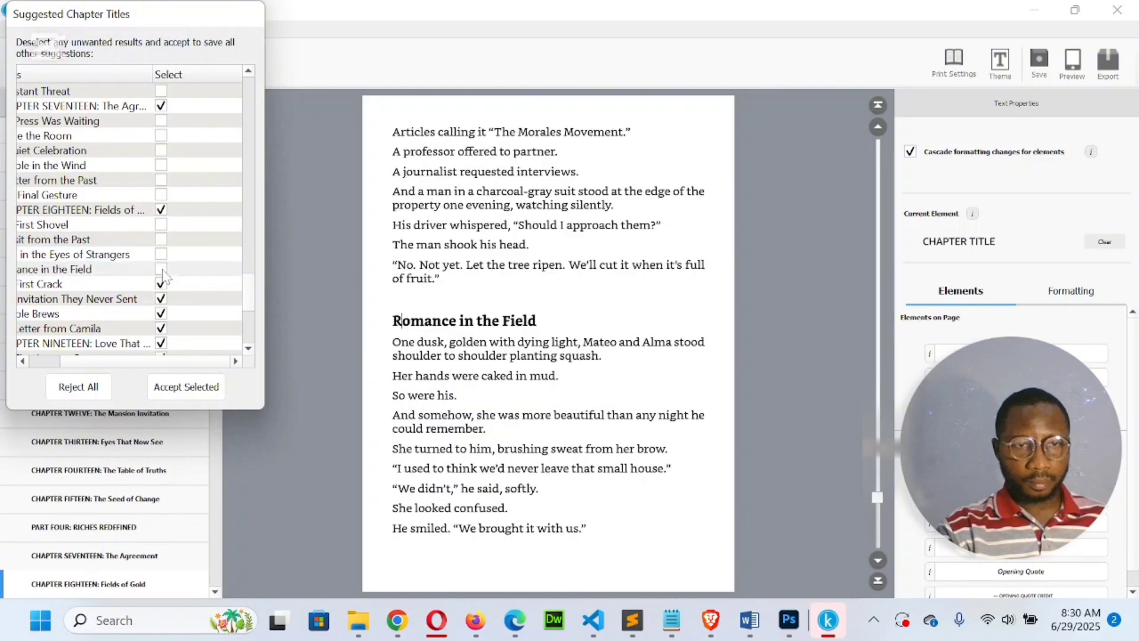
Step: Deselect the remaining CHAPTER EIGHTEEN subheadings The First Crack, The Invitation They Never Sent, Trouble Brews and The Letter from Camila
click(161, 284)
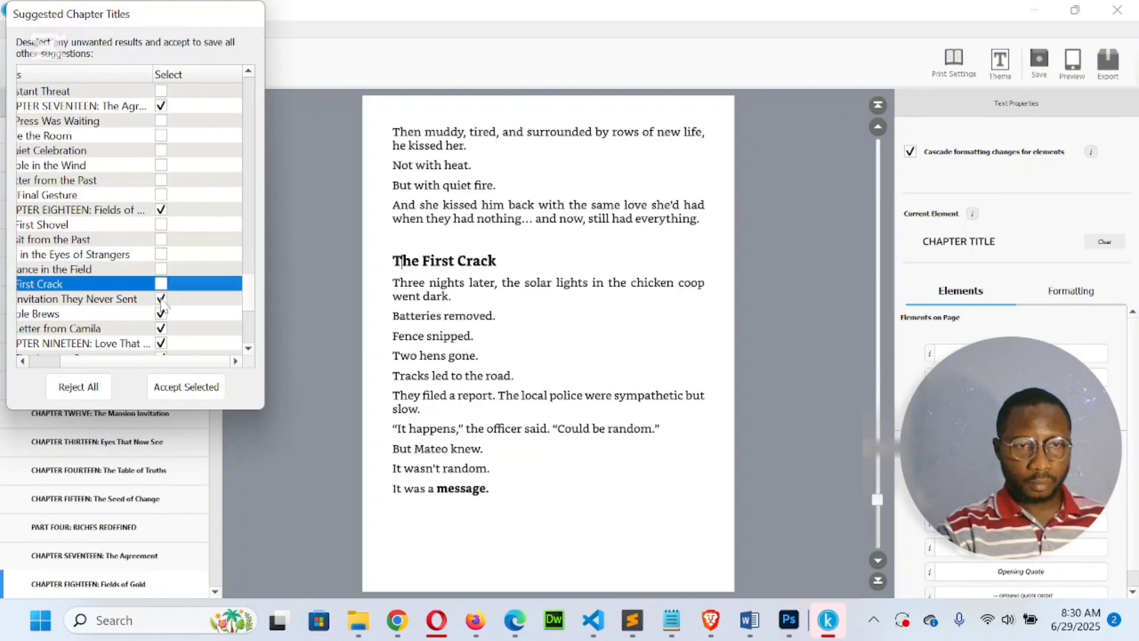
click(162, 299)
click(161, 314)
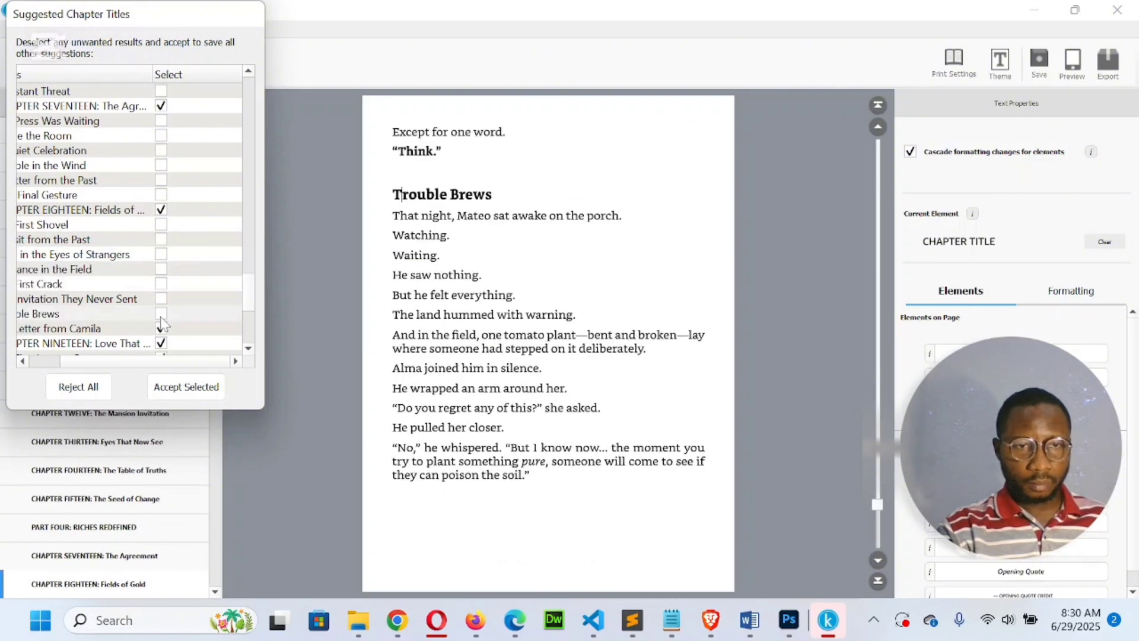
click(161, 328)
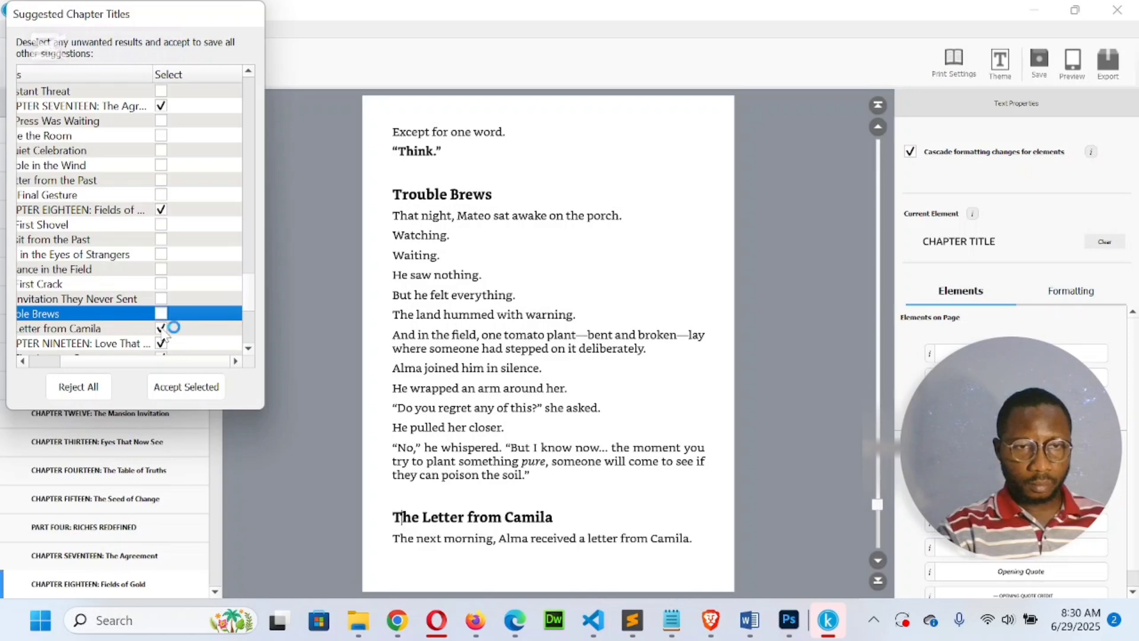
Step: Preview CHAPTER NINETEEN and deselect The First Lesson: Presence, The Notebook, A Visit from the Past and The Return of the Old World
scroll(250, 355, down, 4)
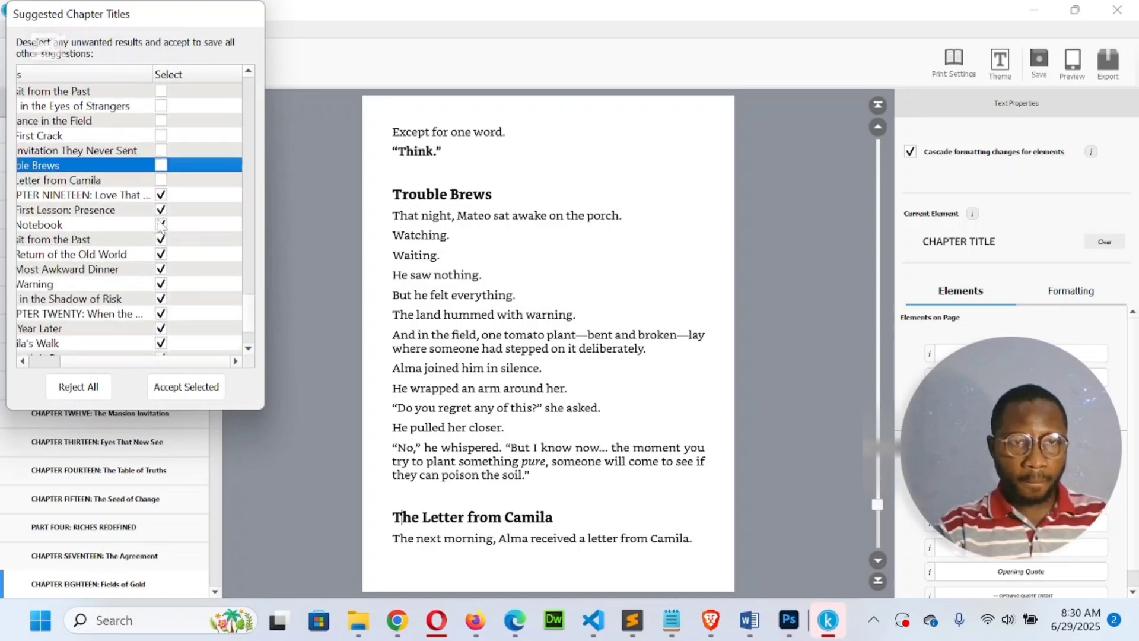
click(134, 200)
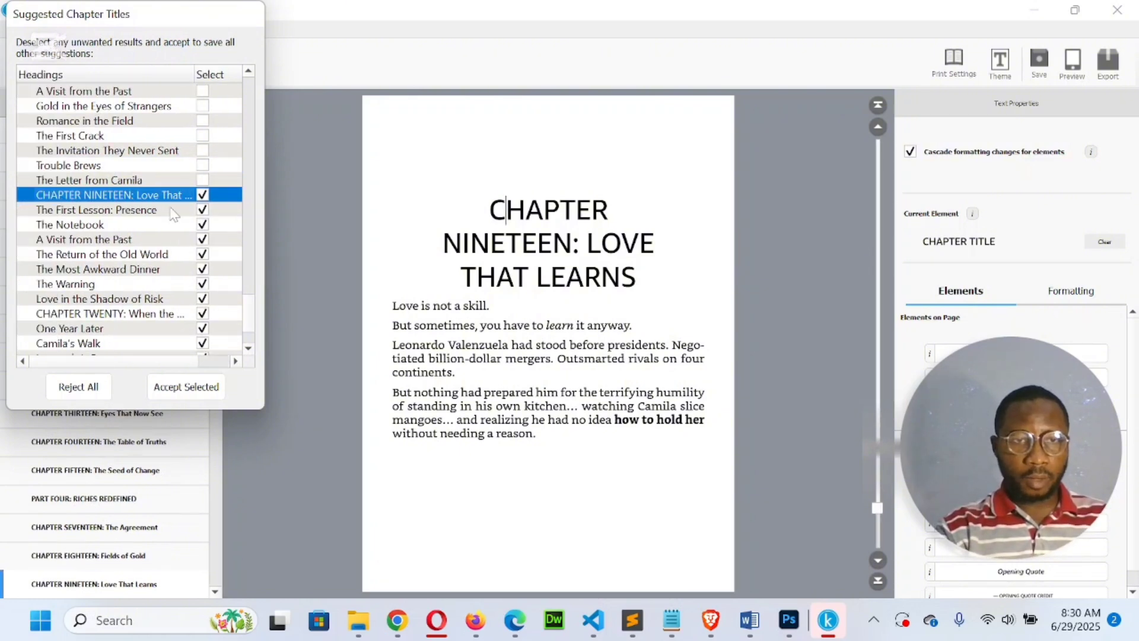
click(203, 211)
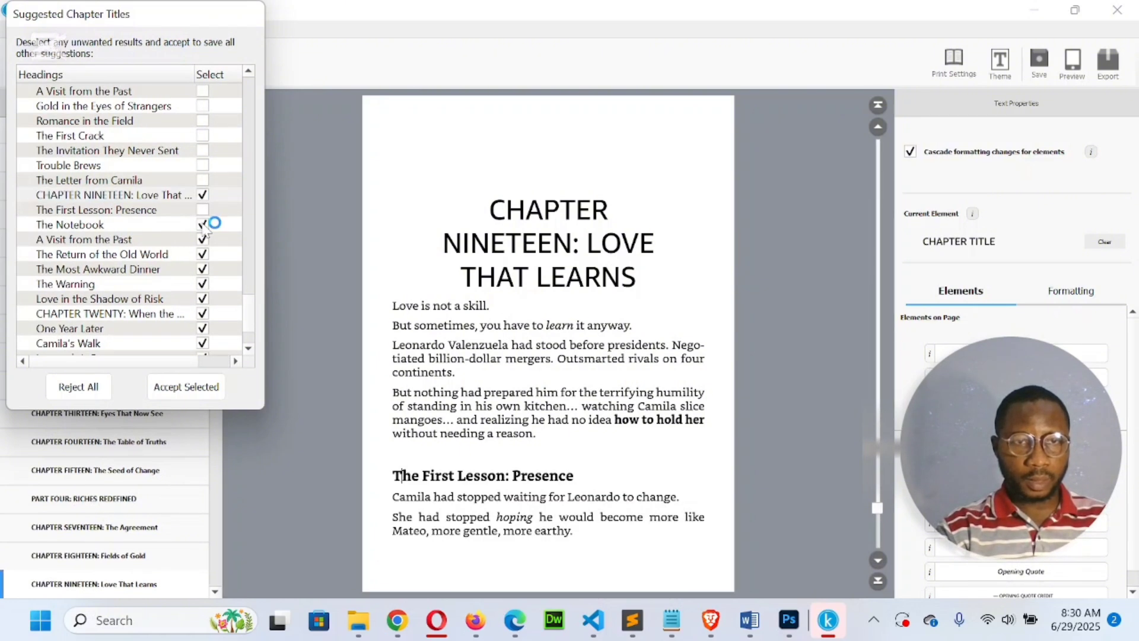
click(202, 224)
click(203, 240)
click(204, 254)
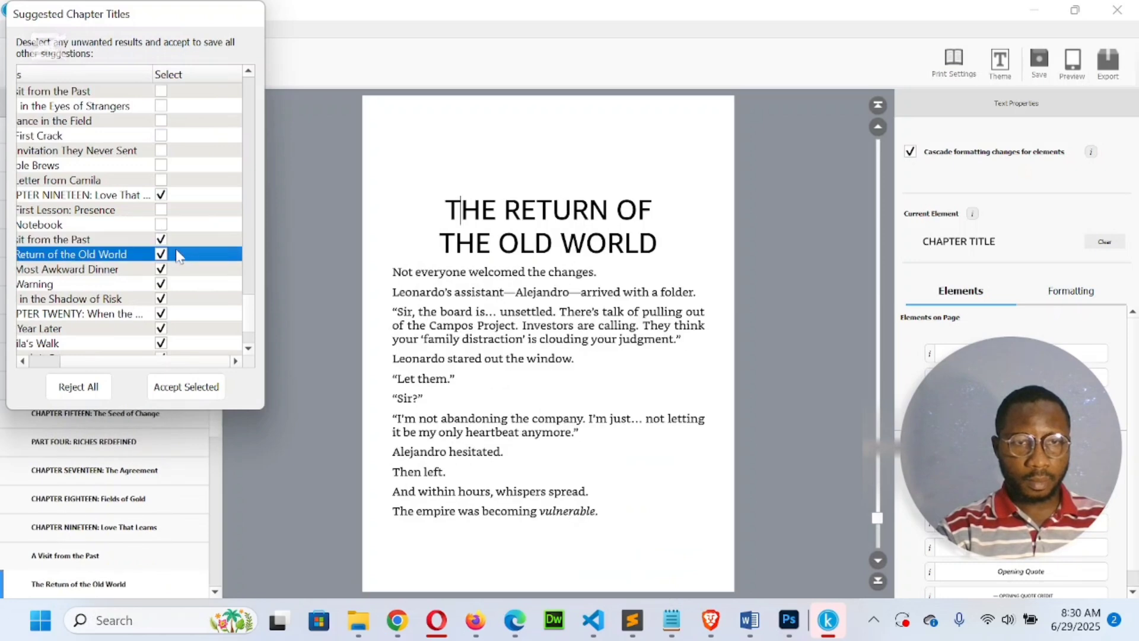
click(167, 240)
click(161, 240)
click(161, 254)
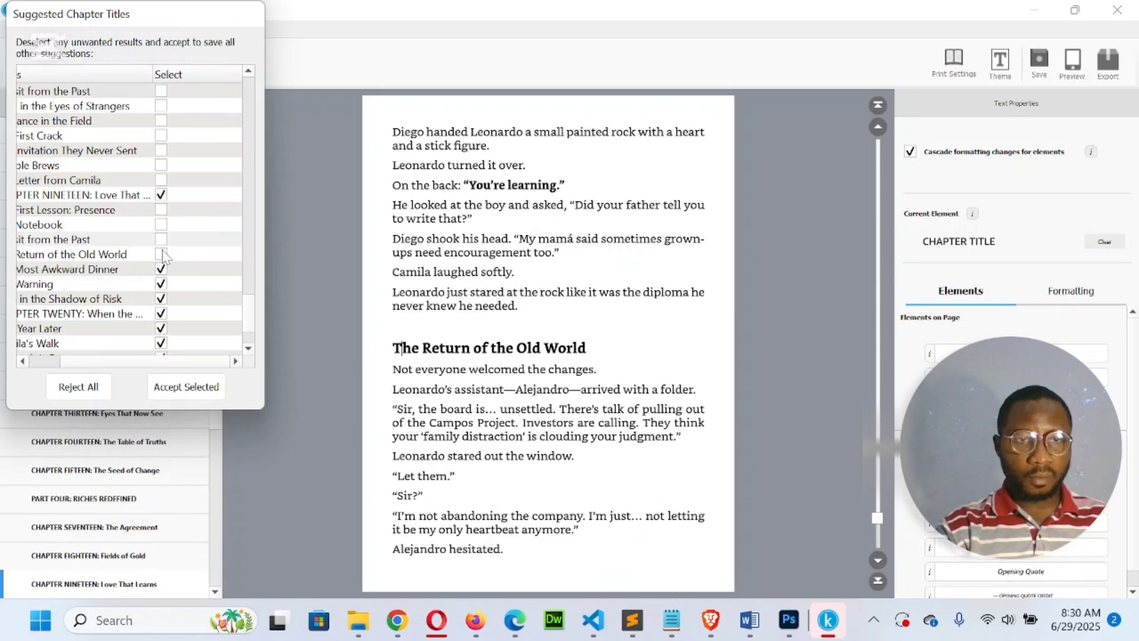
Step: Deselect The Most Awkward Dinner, The Warning and Love in the Shadow of Risk, and preview CHAPTER TWENTY
click(162, 270)
click(162, 270)
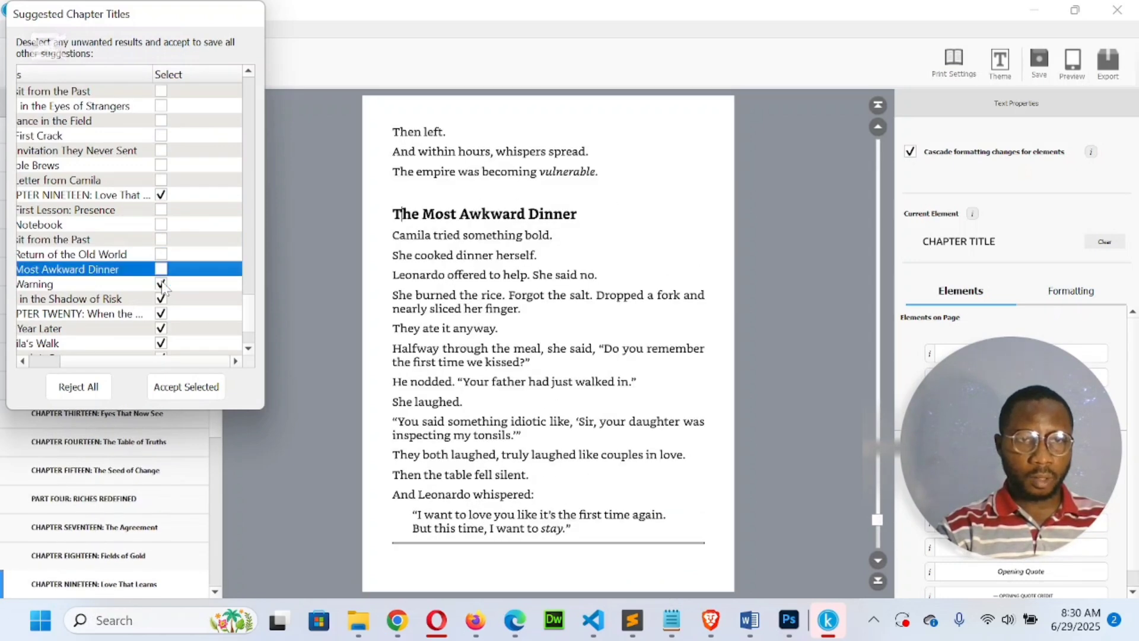
click(162, 284)
click(162, 299)
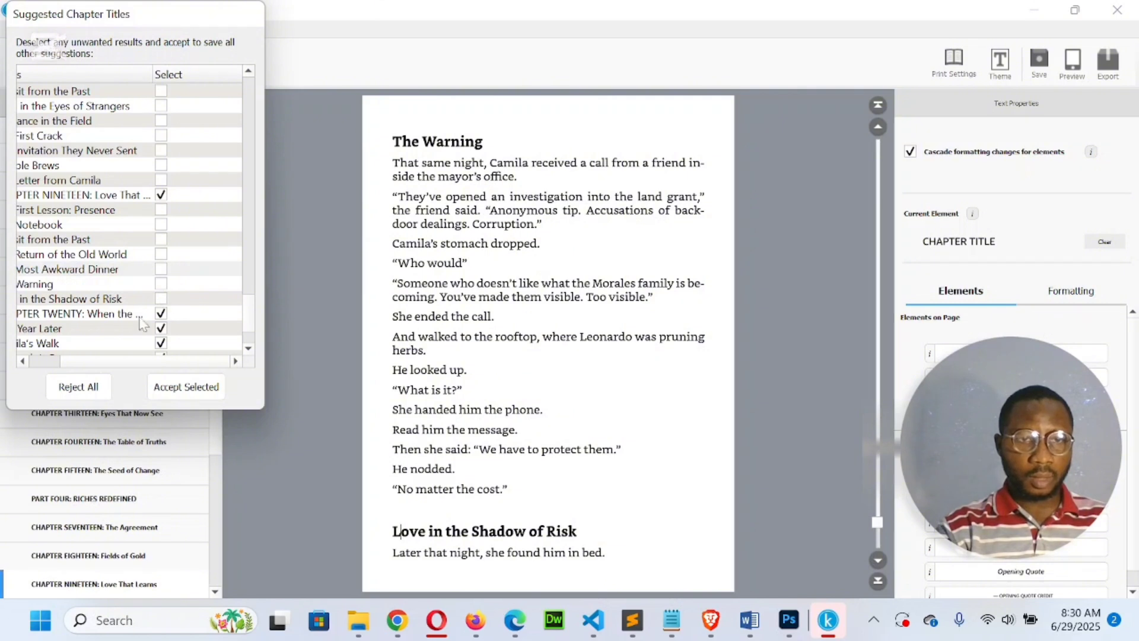
click(107, 318)
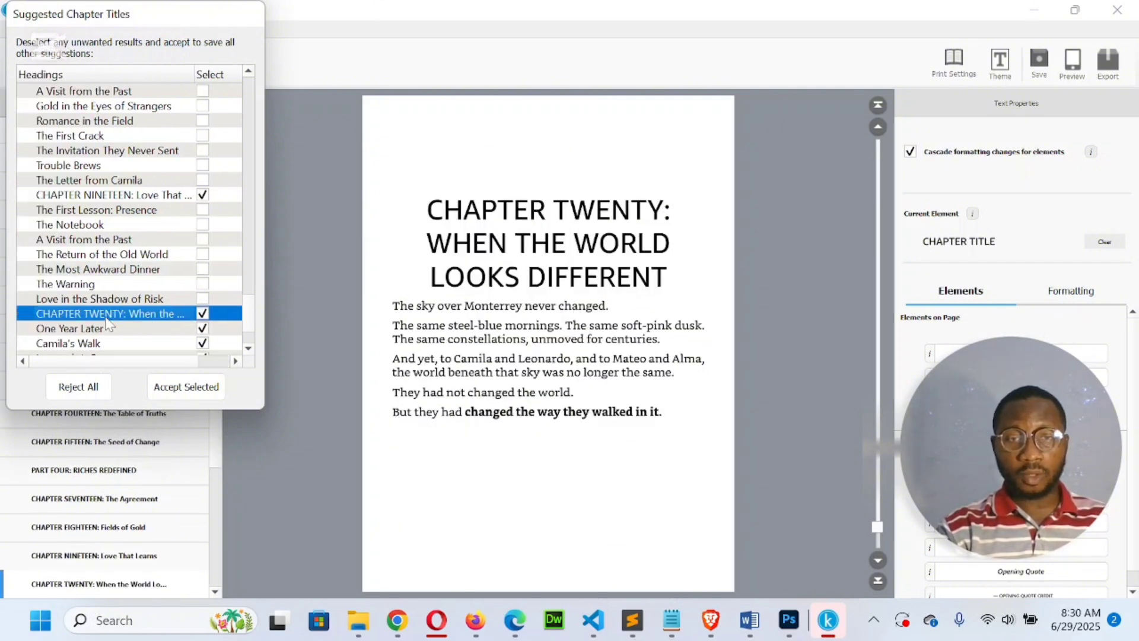
Step: Deselect the CHAPTER TWENTY subheadings One Year Later and Camila's Walk
click(198, 329)
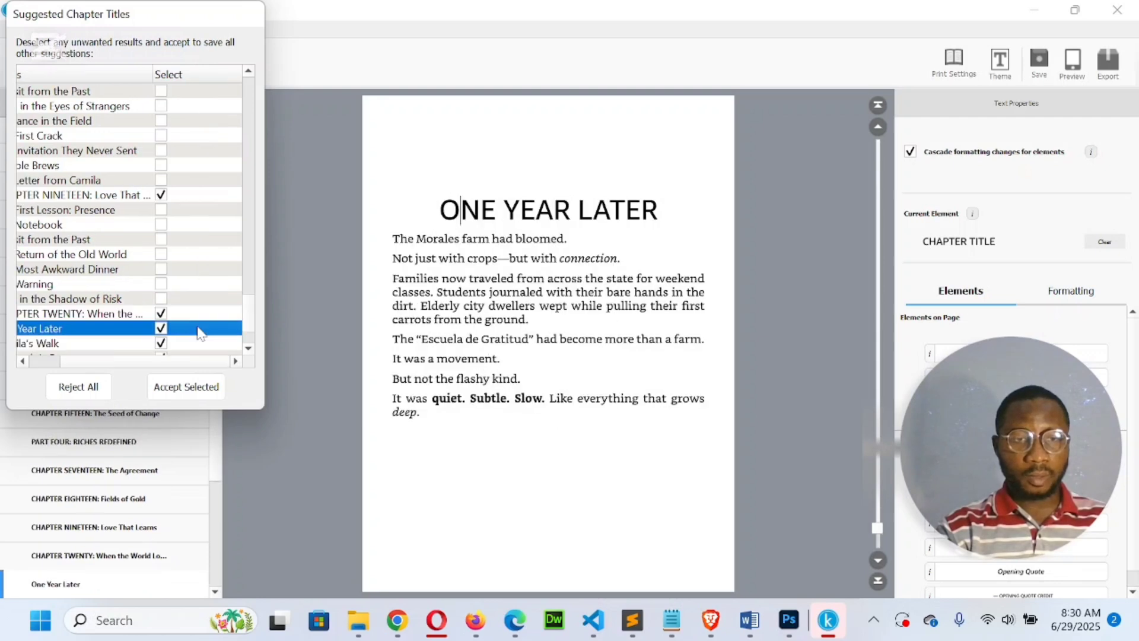
click(160, 328)
scroll(253, 356, down, 2)
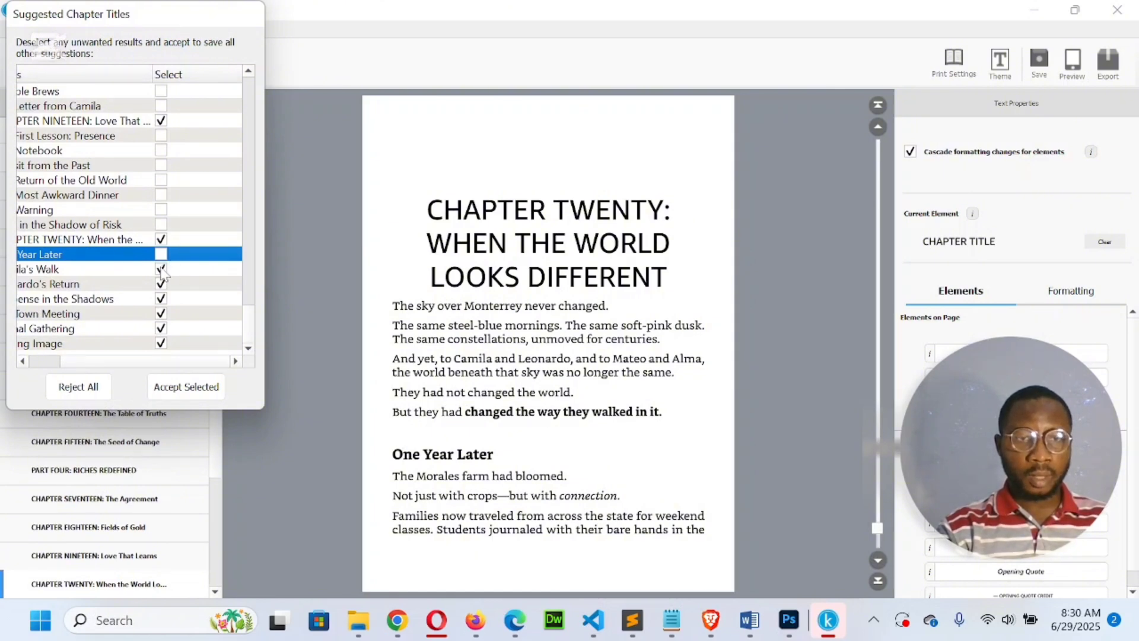
click(161, 269)
click(86, 270)
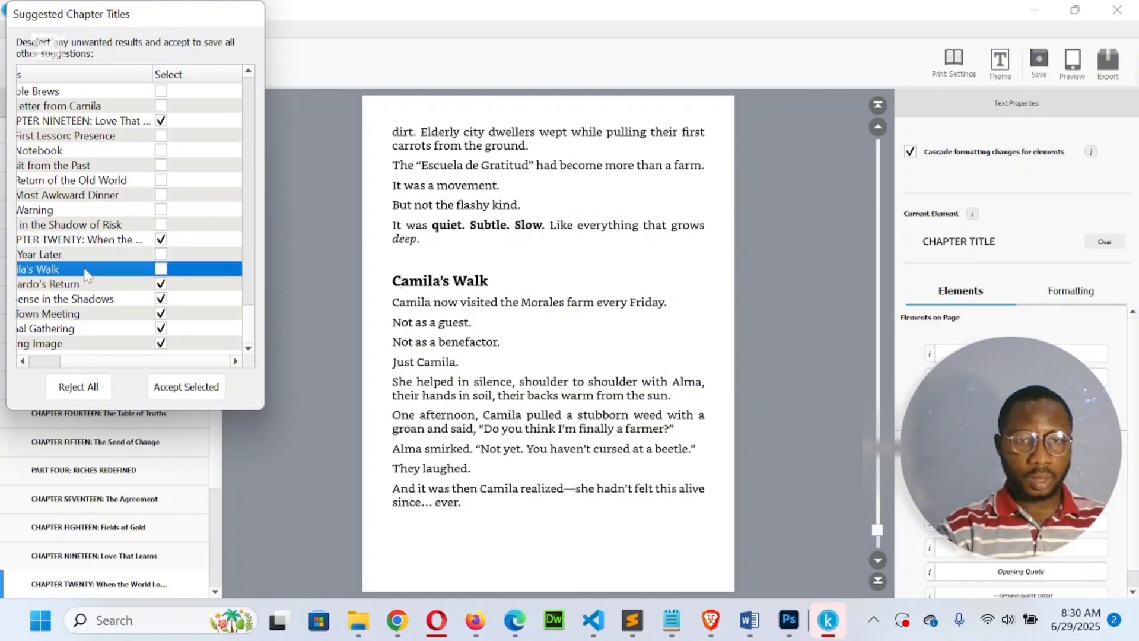
Step: Deselect Leonardo's Return, Suspense in the Shadows, The Town Meeting and A Final Gathering, and accept the selected chapter titles
click(102, 285)
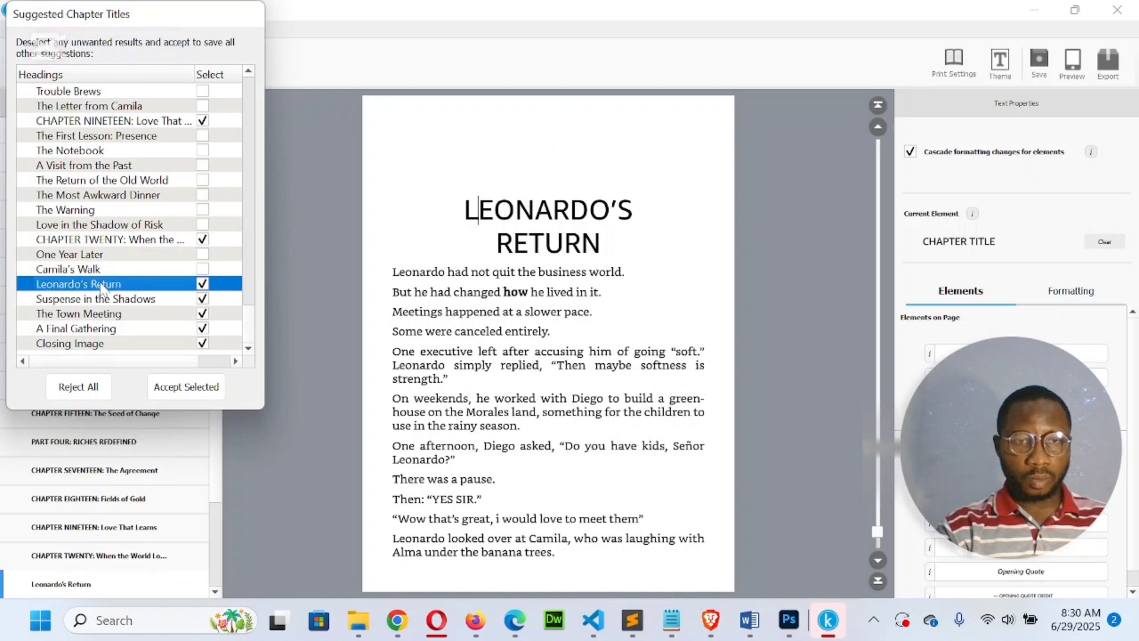
click(104, 299)
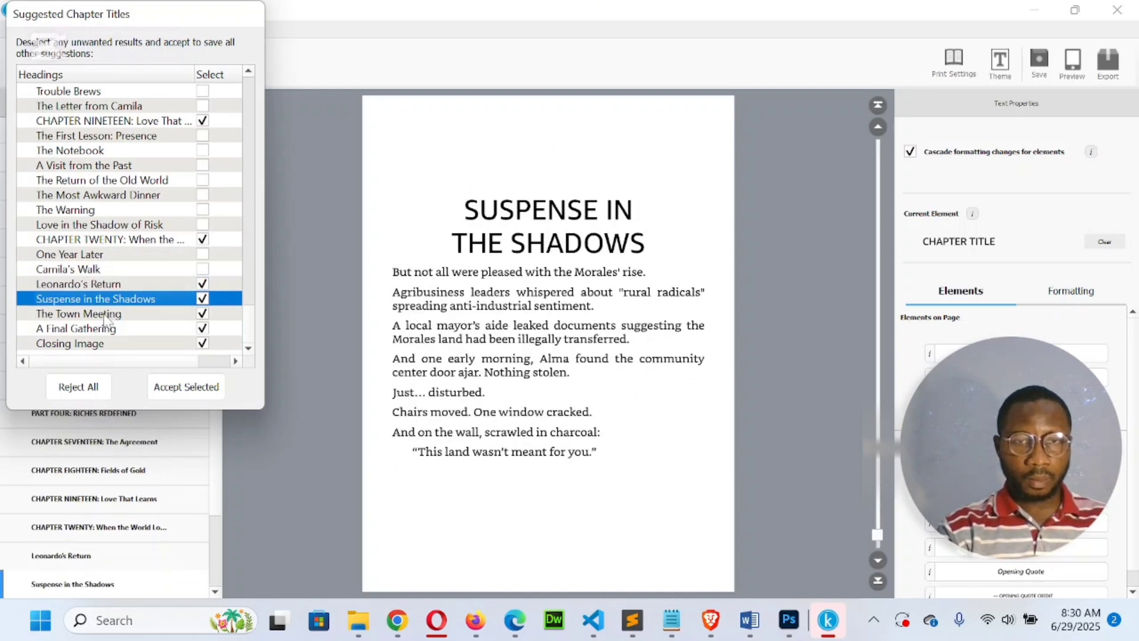
click(104, 314)
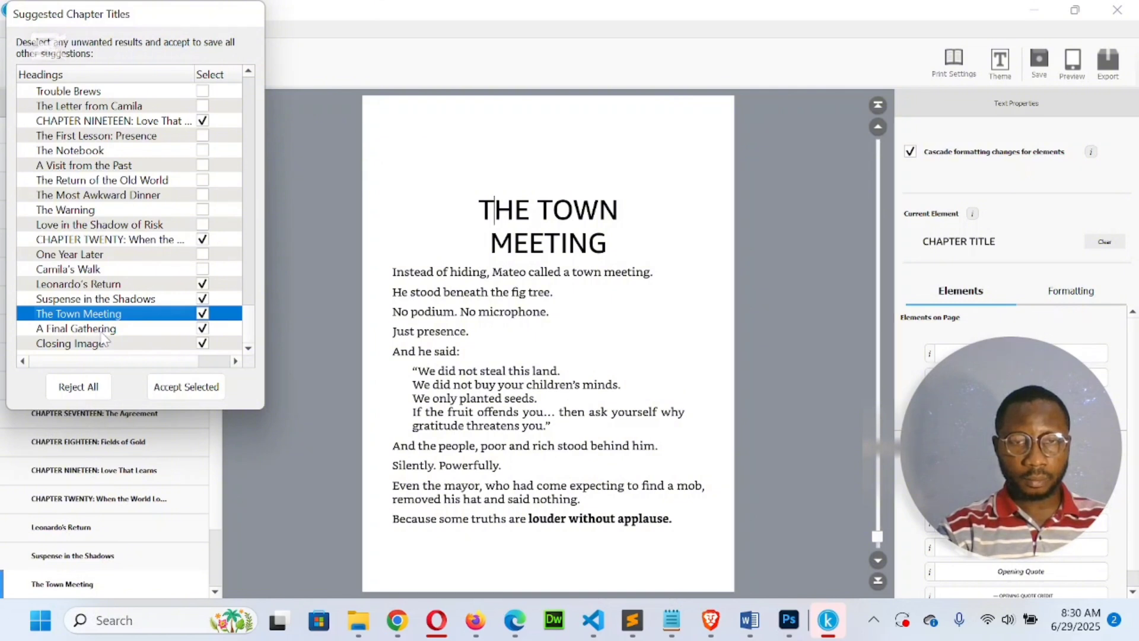
click(104, 330)
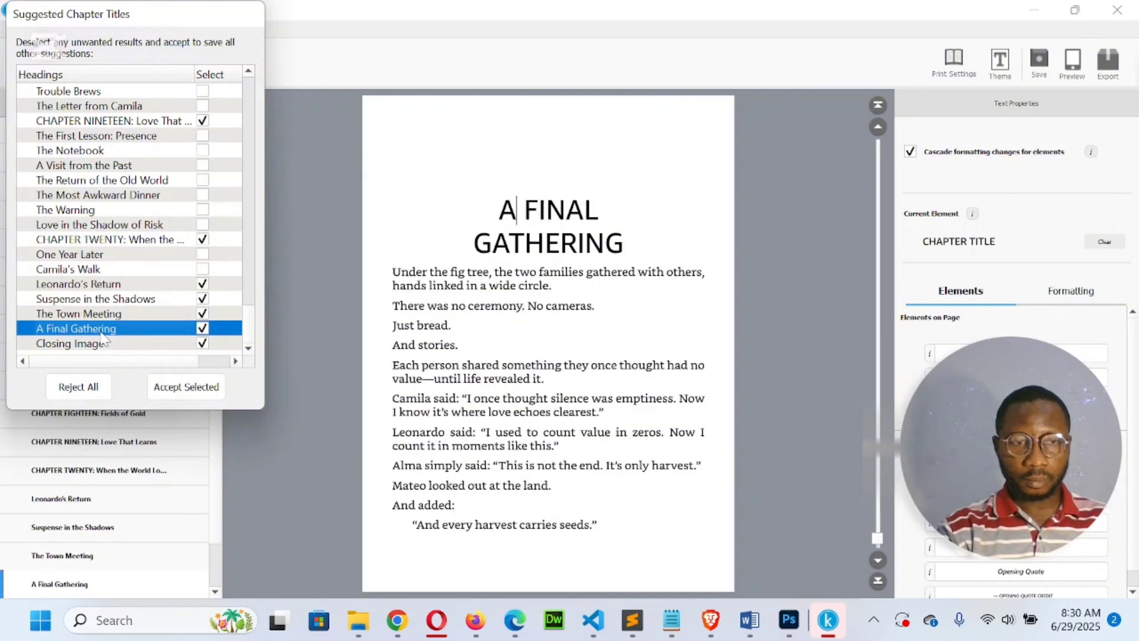
click(103, 345)
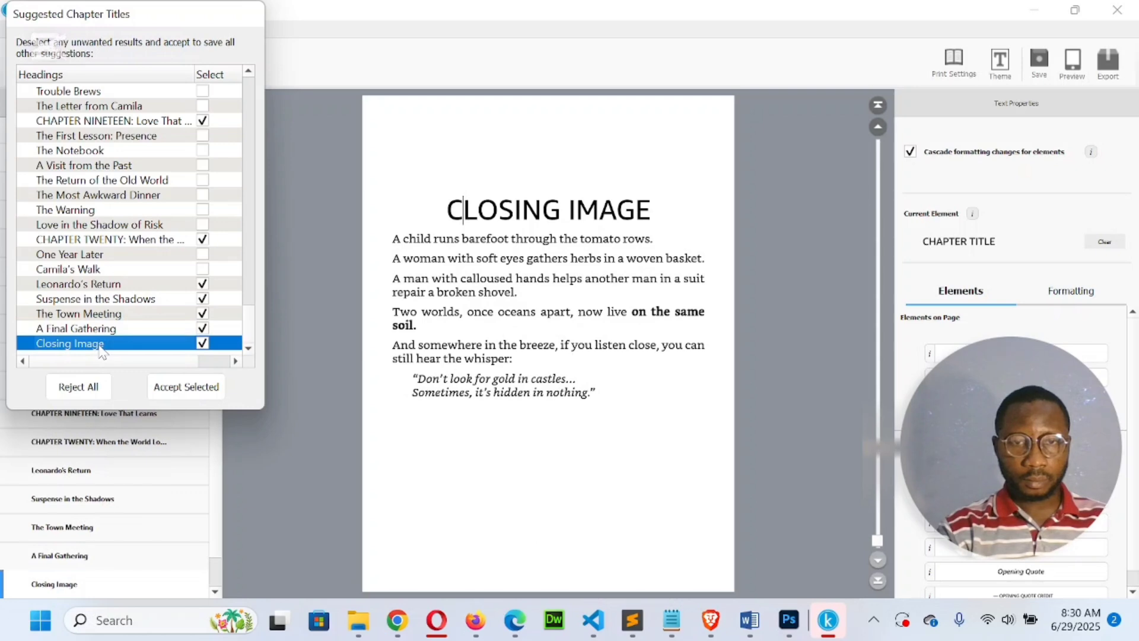
click(206, 286)
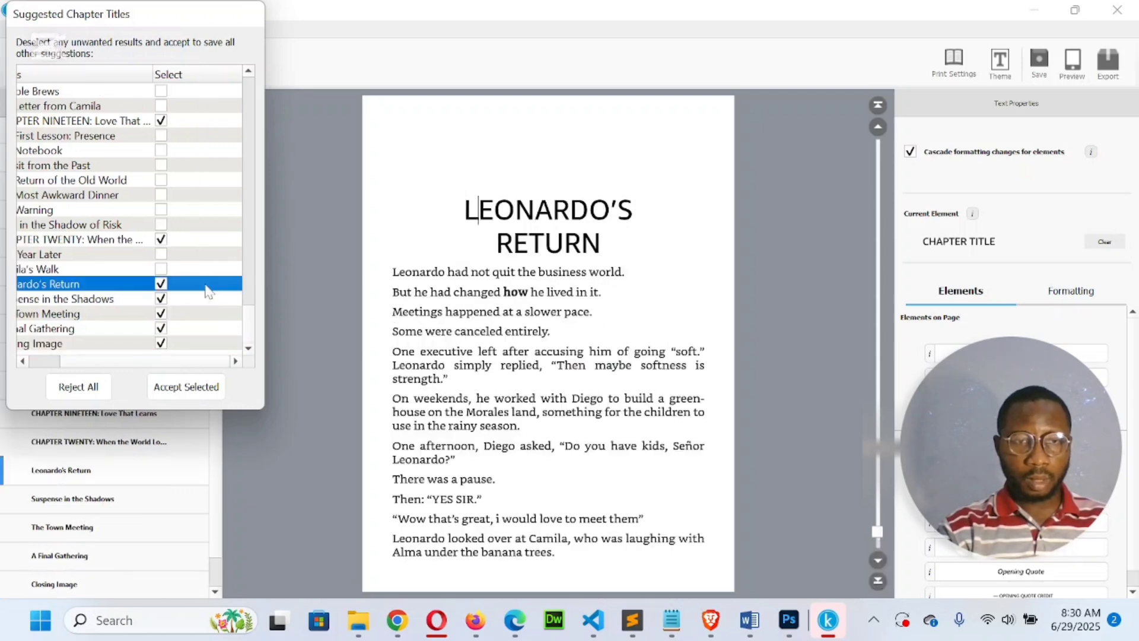
click(161, 283)
click(160, 299)
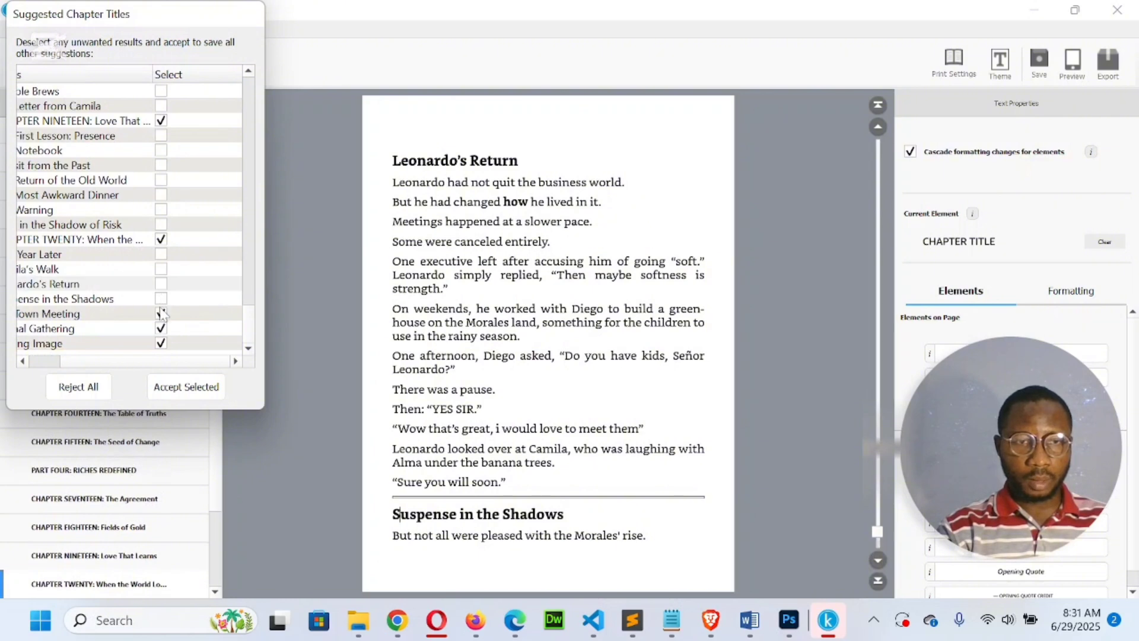
click(161, 314)
click(161, 328)
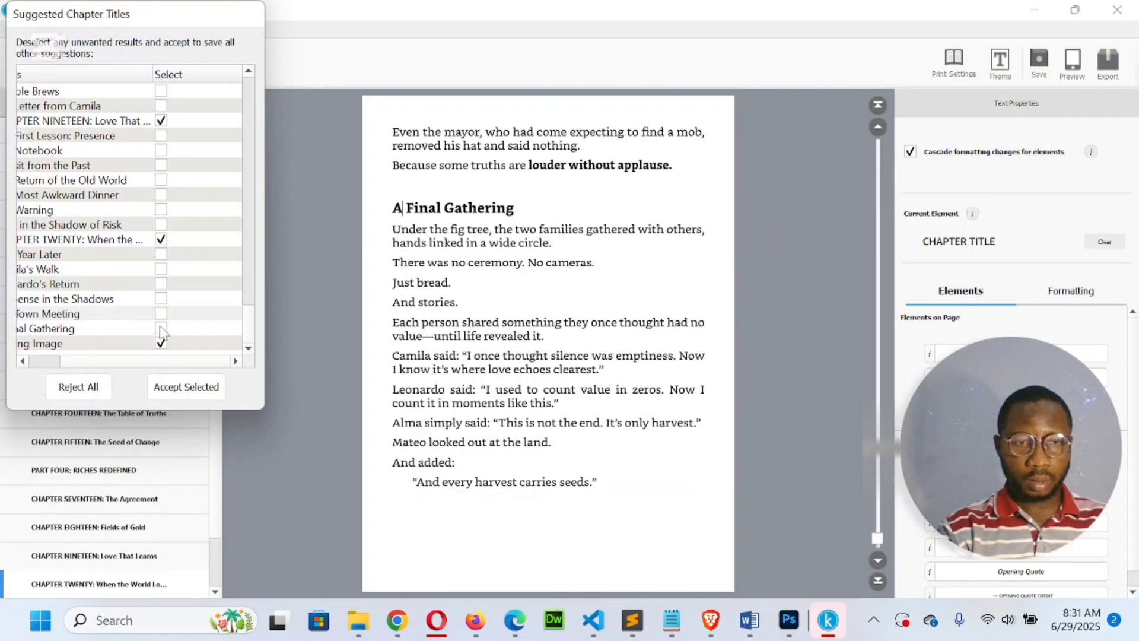
click(249, 345)
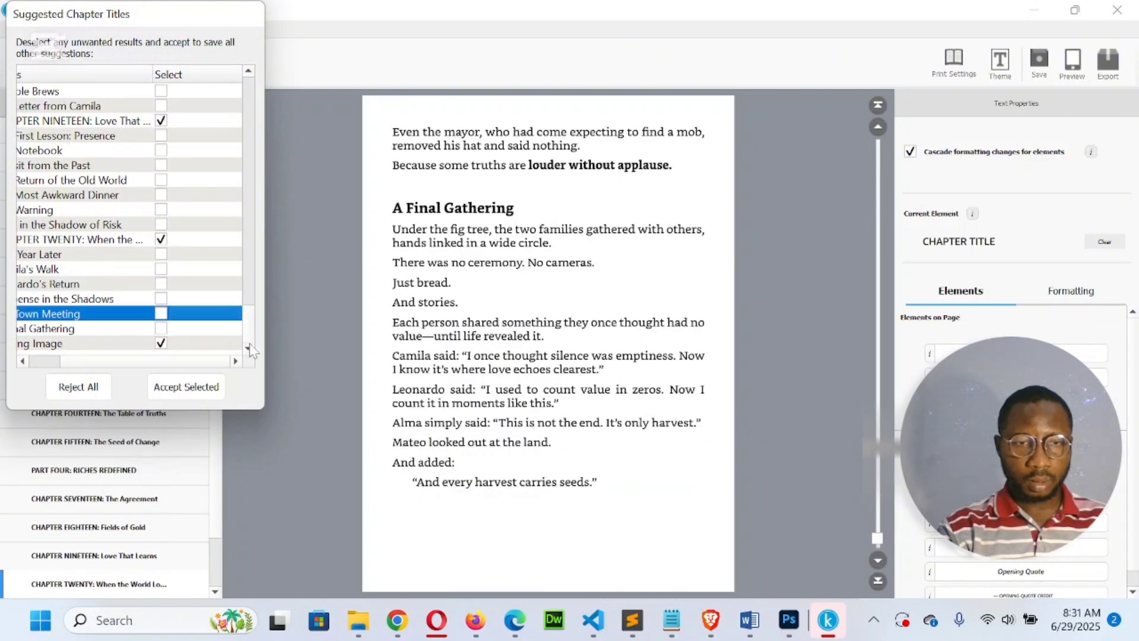
click(187, 388)
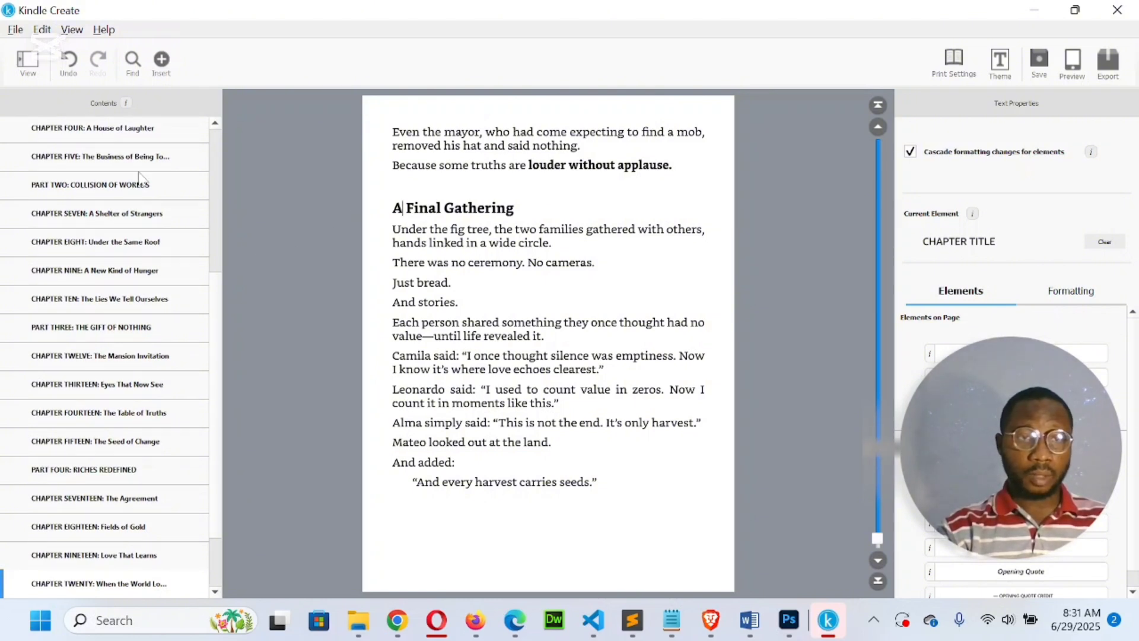
Step: View CHAPTER FOUR, and return to the start of the Body contents to open Epilogue: The Wealth We Carry
click(121, 135)
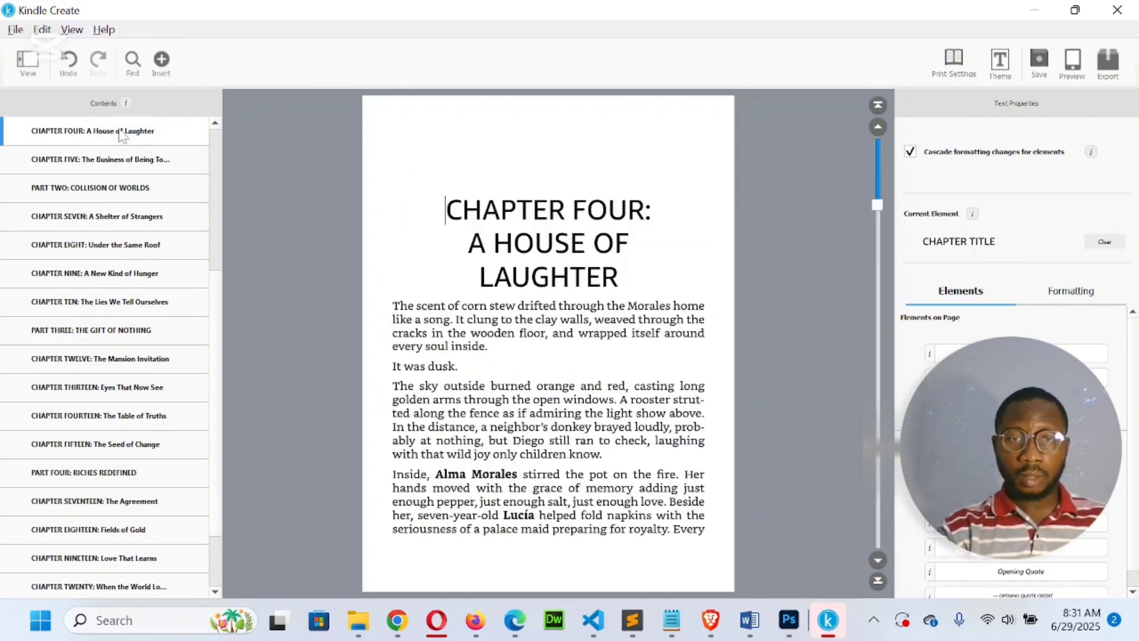
click(215, 123)
click(215, 124)
click(215, 123)
click(214, 123)
click(214, 124)
click(215, 124)
click(215, 123)
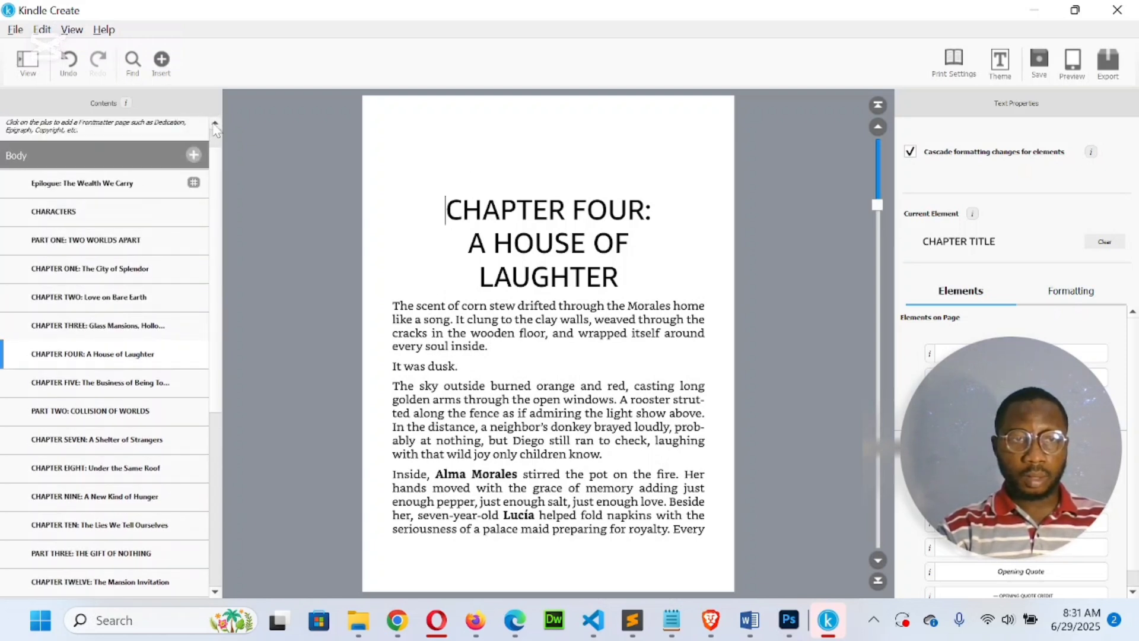
click(215, 124)
click(214, 123)
click(74, 223)
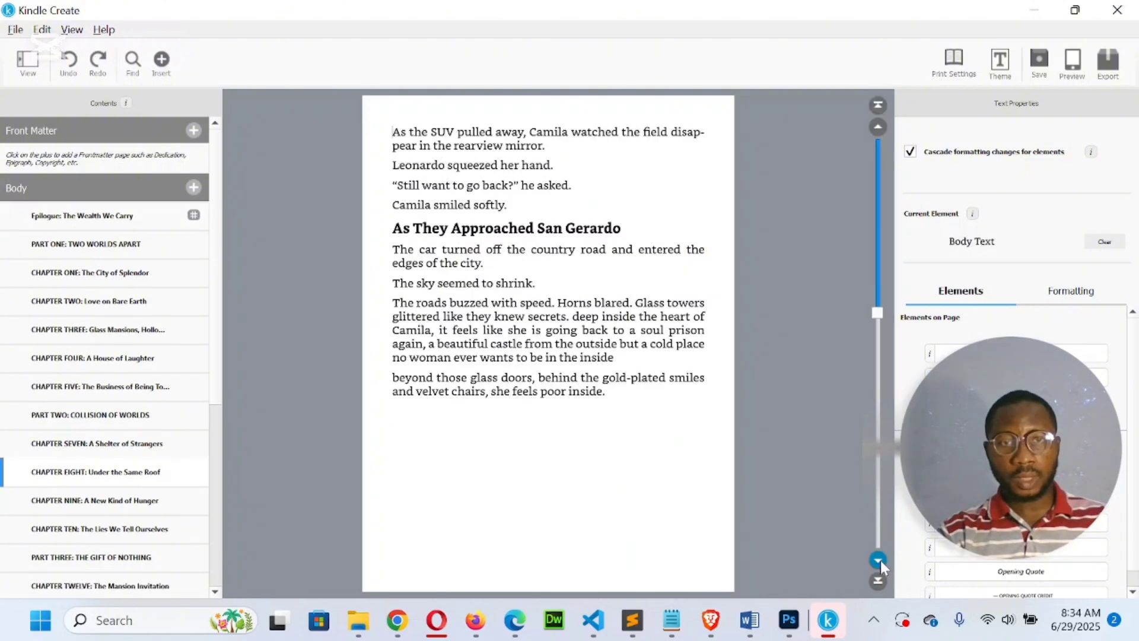
Step: Examine the headings and page layout from CHAPTER EIGHT to CHAPTER TWELVE, rechecking the end of PART THREE and the CHAPTER TWELVE opening
click(878, 560)
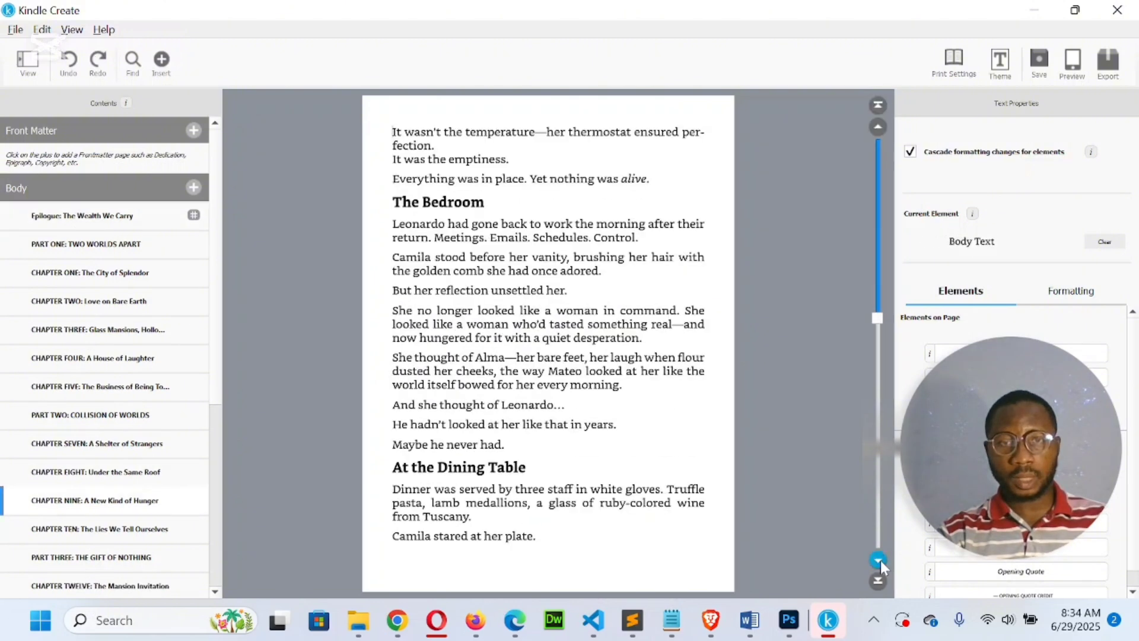
click(879, 560)
click(878, 560)
click(879, 559)
click(878, 560)
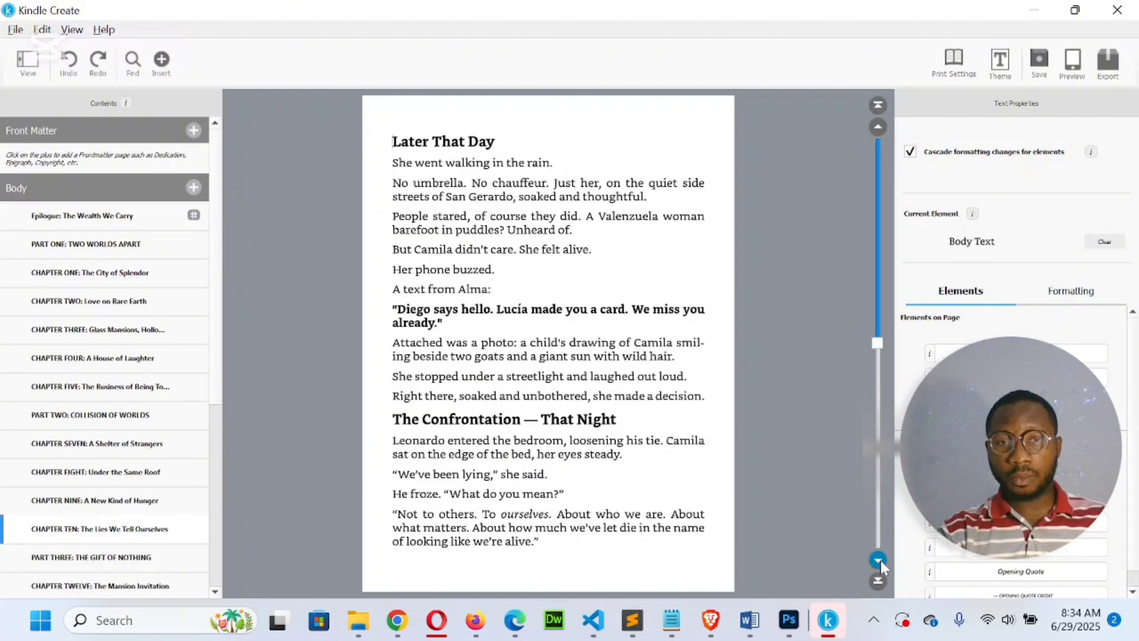
click(878, 560)
click(879, 560)
click(879, 560)
click(879, 560)
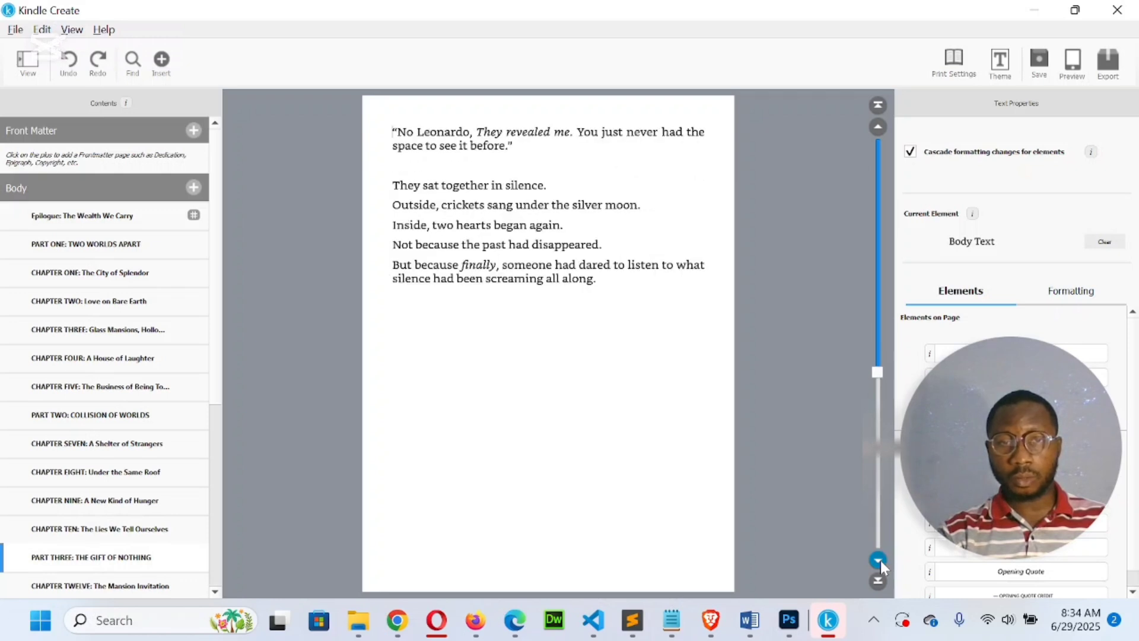
click(878, 560)
click(879, 560)
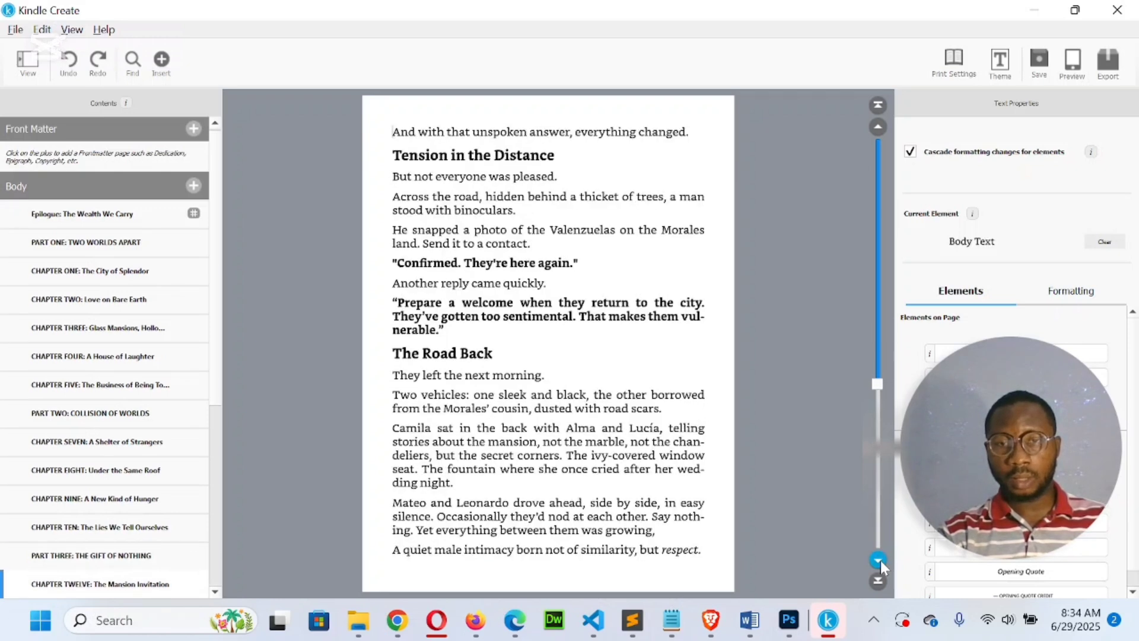
click(878, 127)
click(878, 127)
click(878, 127)
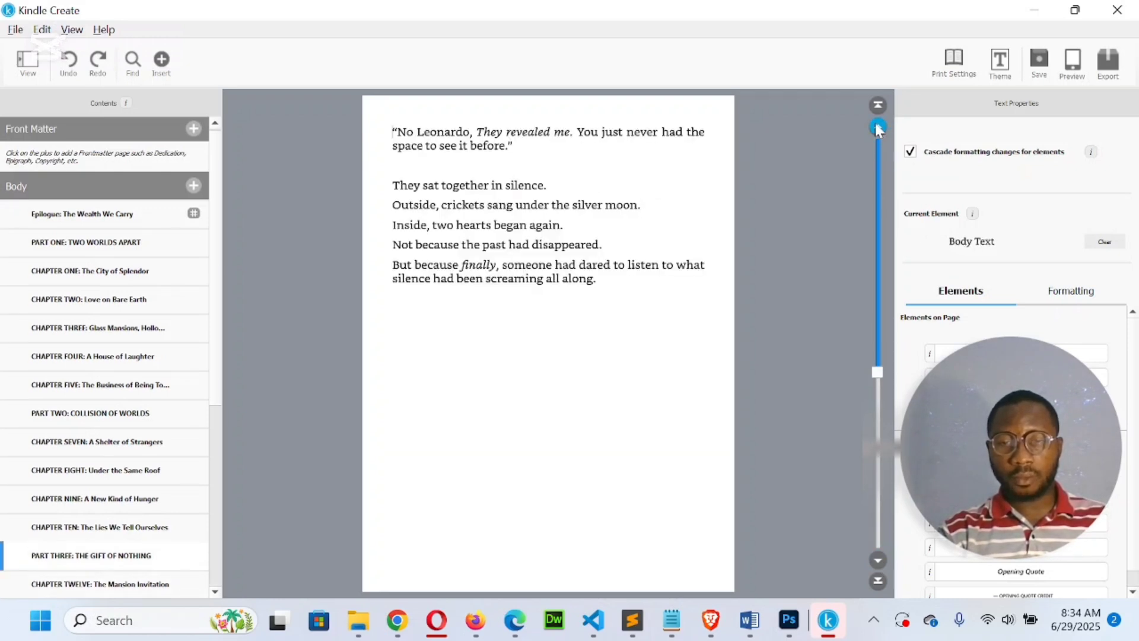
click(879, 560)
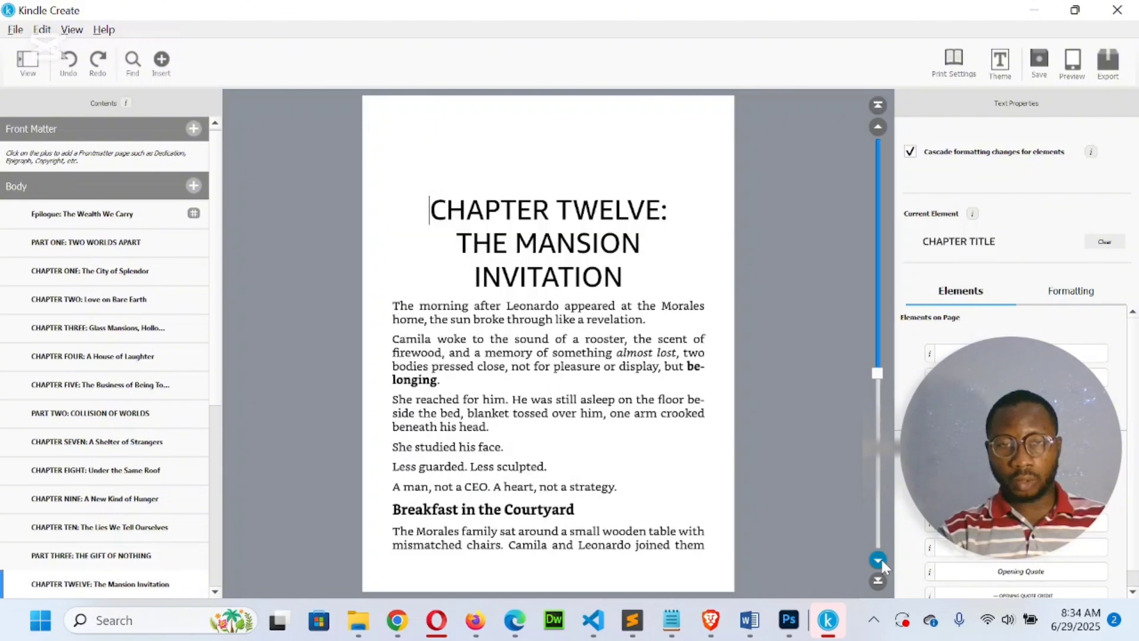
Step: Examine the headings and page layout from CHAPTER TWELVE through PART FOUR: RICHES REDEFINED
click(879, 560)
click(878, 560)
click(879, 560)
click(879, 560)
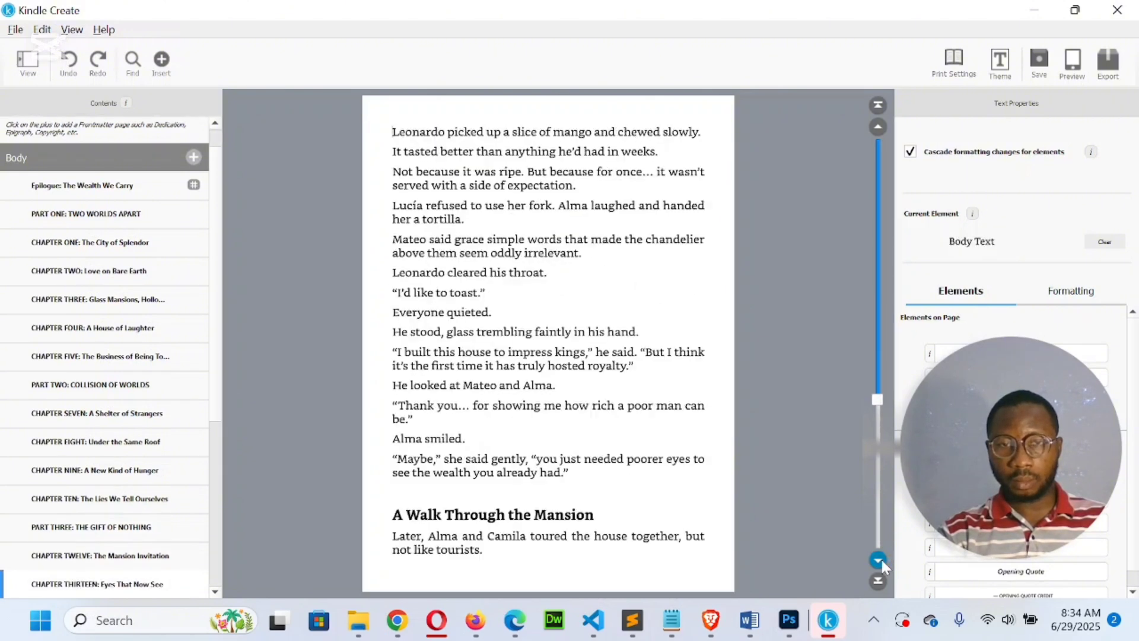
click(878, 560)
click(878, 560)
click(879, 560)
click(879, 560)
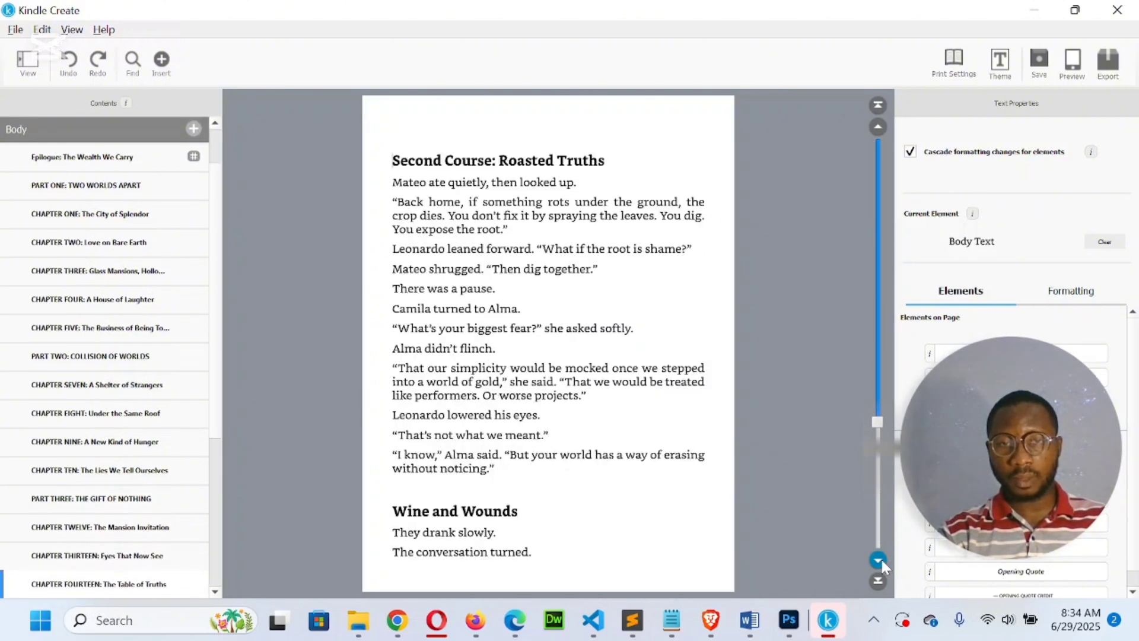
click(878, 560)
click(879, 560)
click(879, 560)
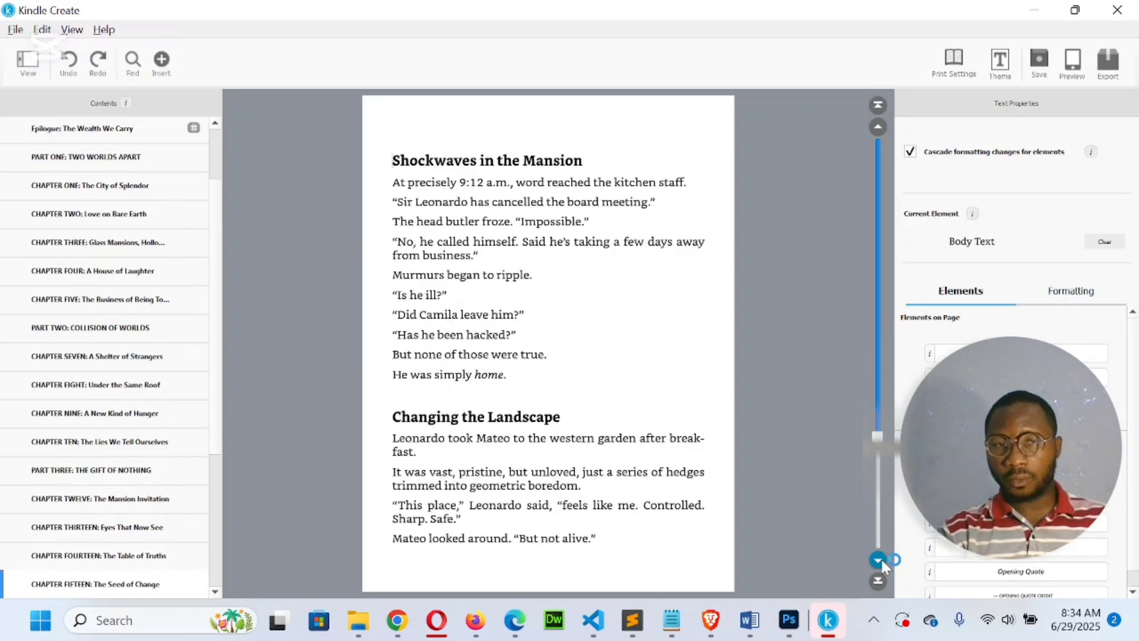
click(878, 560)
click(878, 560)
click(879, 560)
click(879, 560)
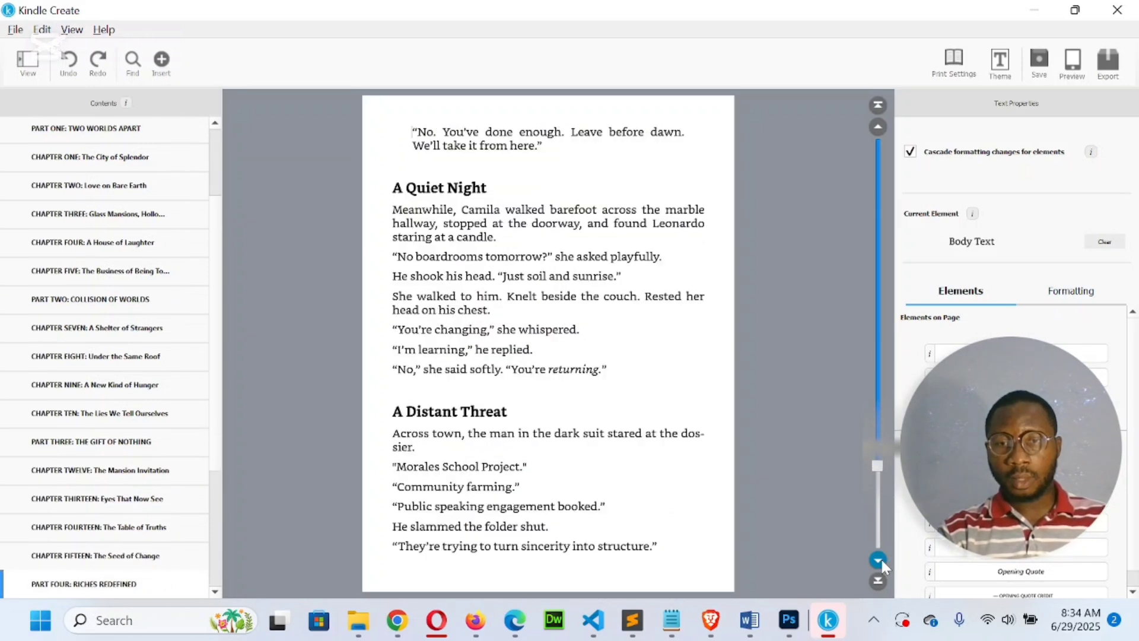
Step: Examine the remaining pages from PART FOUR through CHAPTER TWENTY to the Closing Image page
click(878, 560)
click(878, 559)
click(879, 560)
click(878, 560)
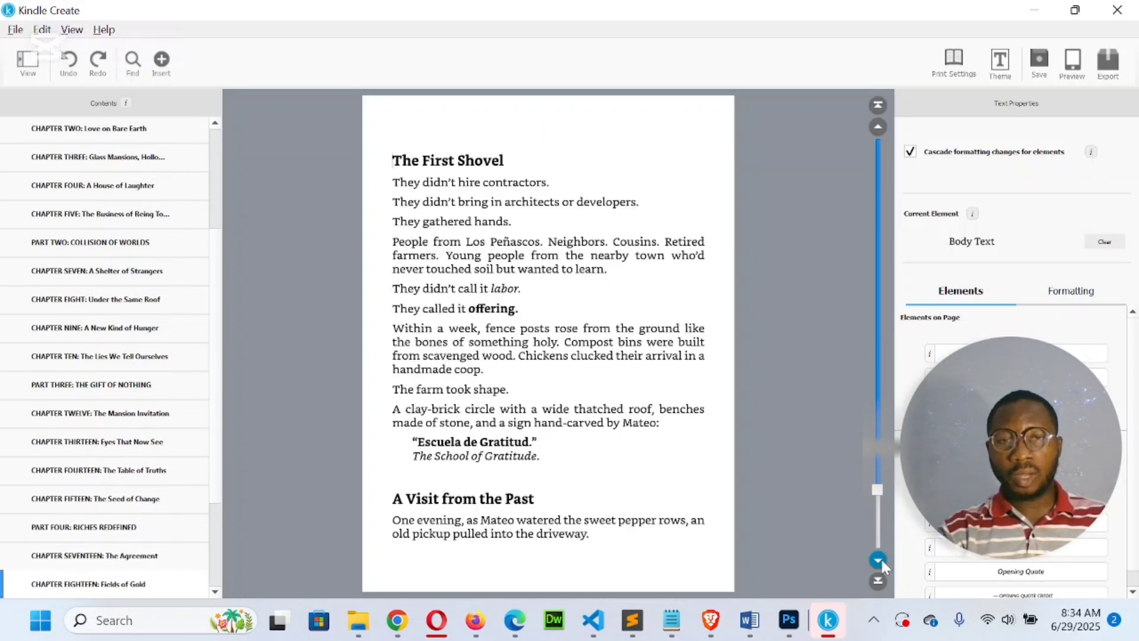
click(878, 560)
click(878, 560)
click(879, 560)
click(879, 560)
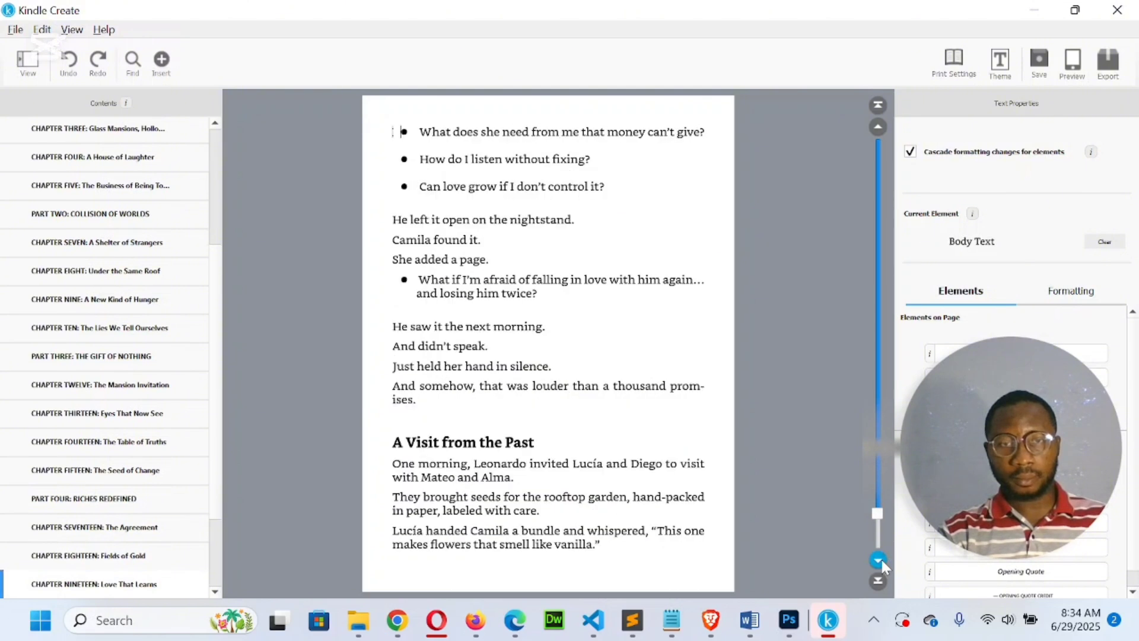
click(879, 560)
click(879, 560)
click(879, 560)
click(878, 560)
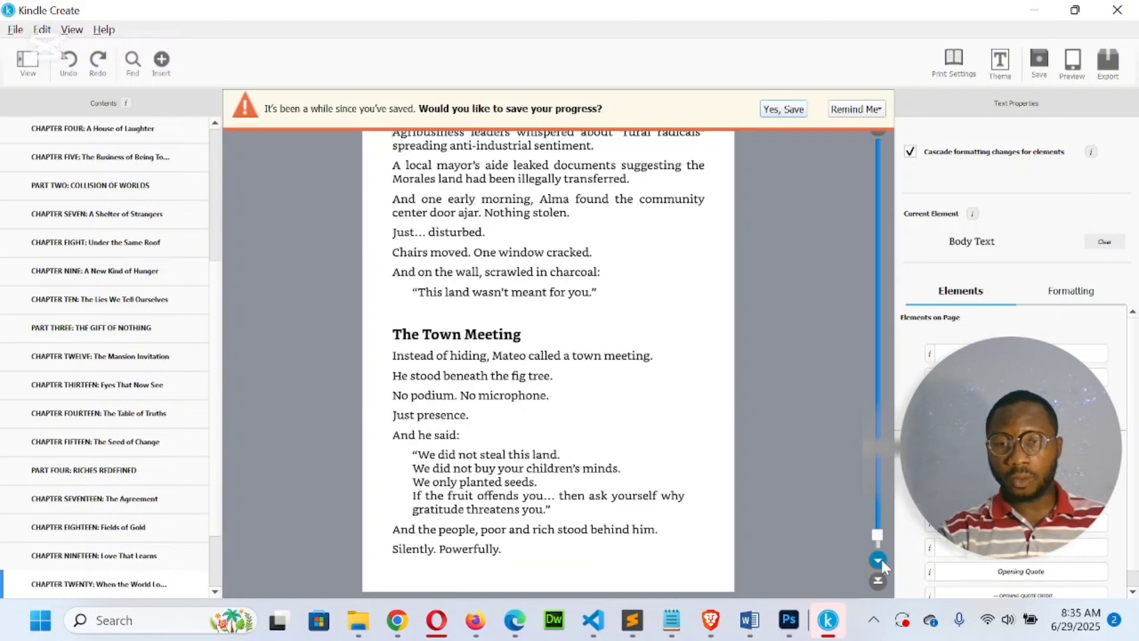
click(878, 560)
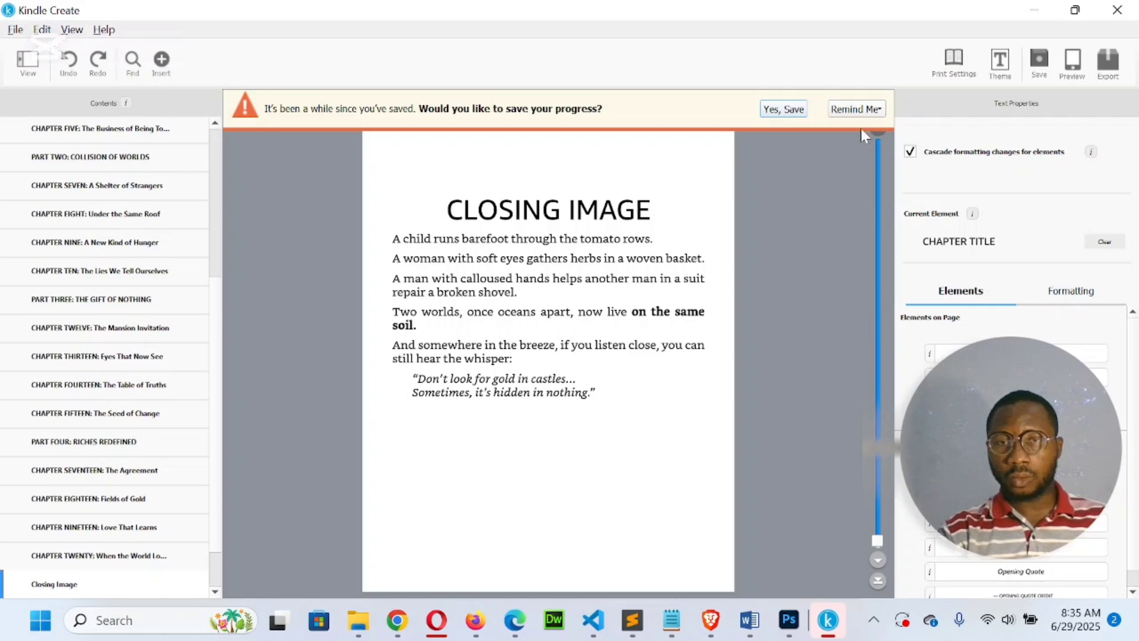
Step: Postpone the save reminder by 10 minutes
click(876, 111)
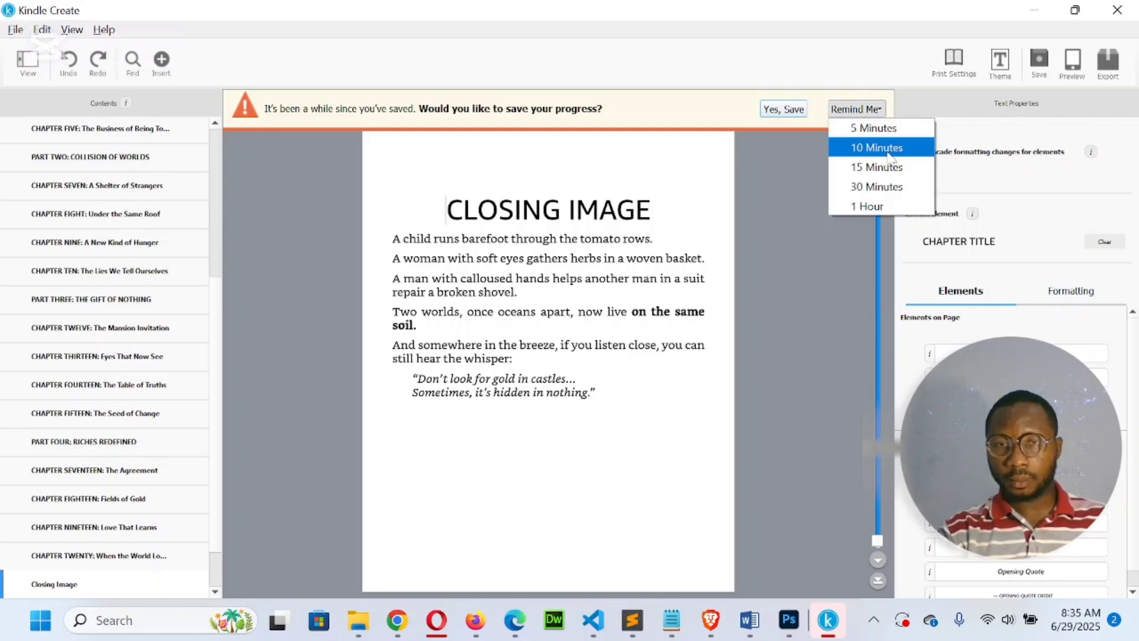
click(889, 152)
Step: Review the manuscript backwards from Closing Image through the chapter openings to CHAPTER TWO: Love on Bare Earth
click(878, 126)
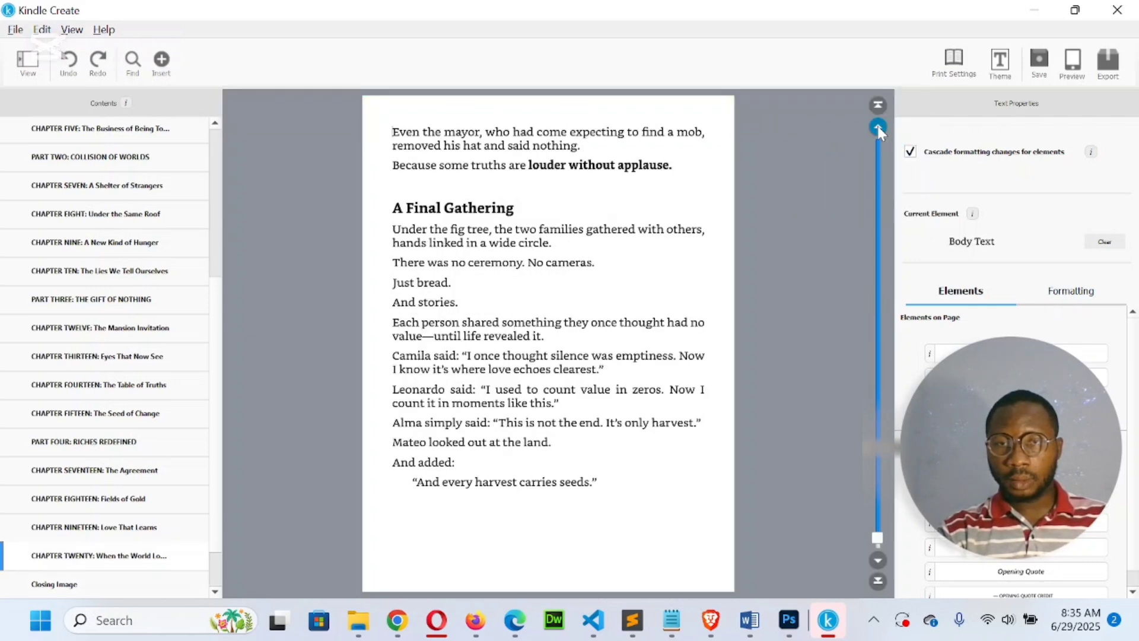
click(877, 126)
click(878, 126)
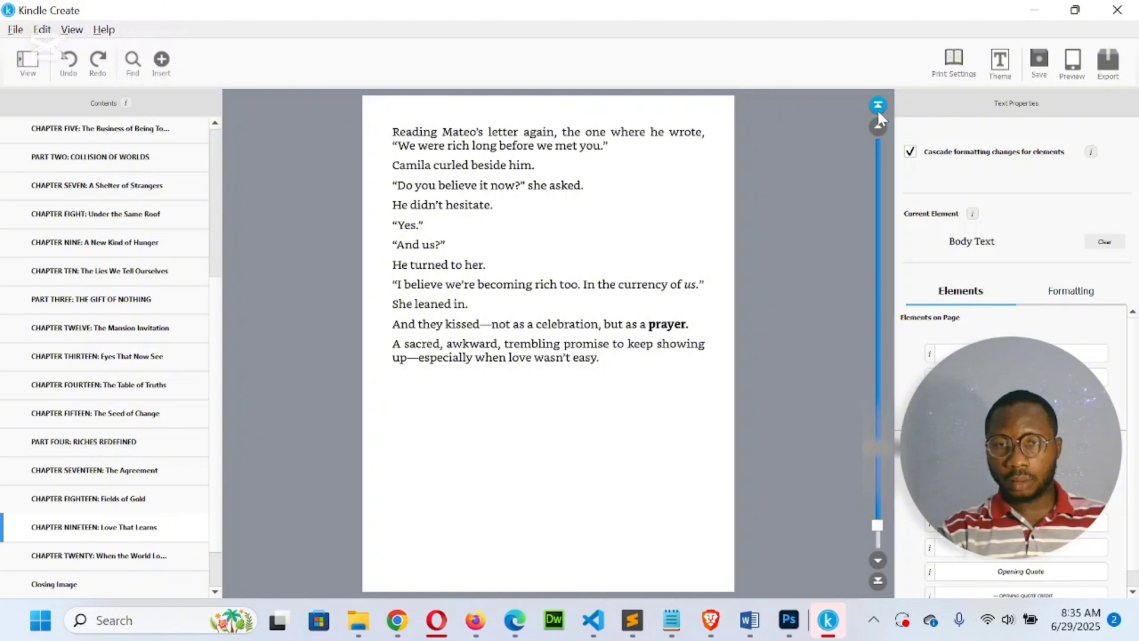
click(877, 109)
click(877, 108)
click(876, 108)
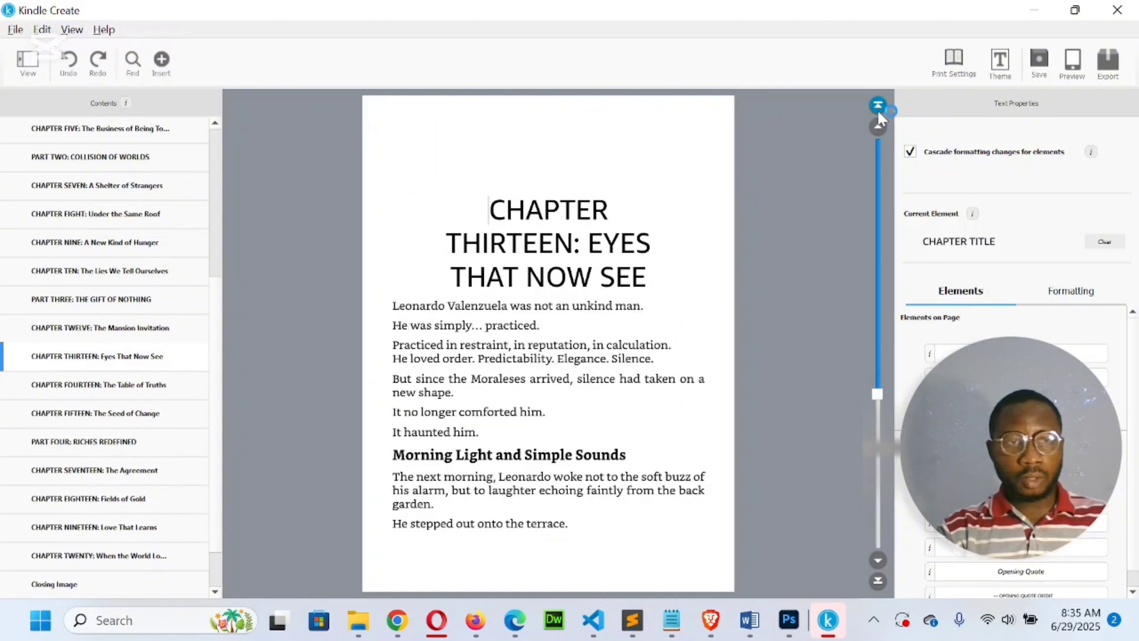
click(877, 108)
click(877, 108)
click(877, 109)
click(877, 109)
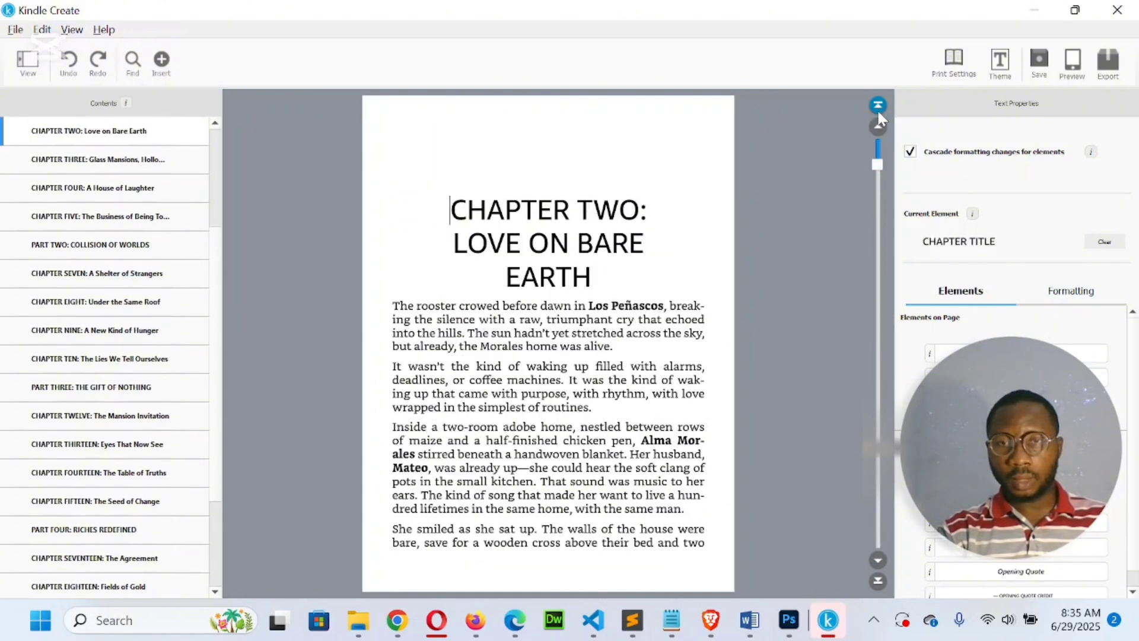
Step: Start a Title Page in the front matter and enter A DIFFERENT KIND OF WEALTH as the book title
click(877, 108)
click(877, 109)
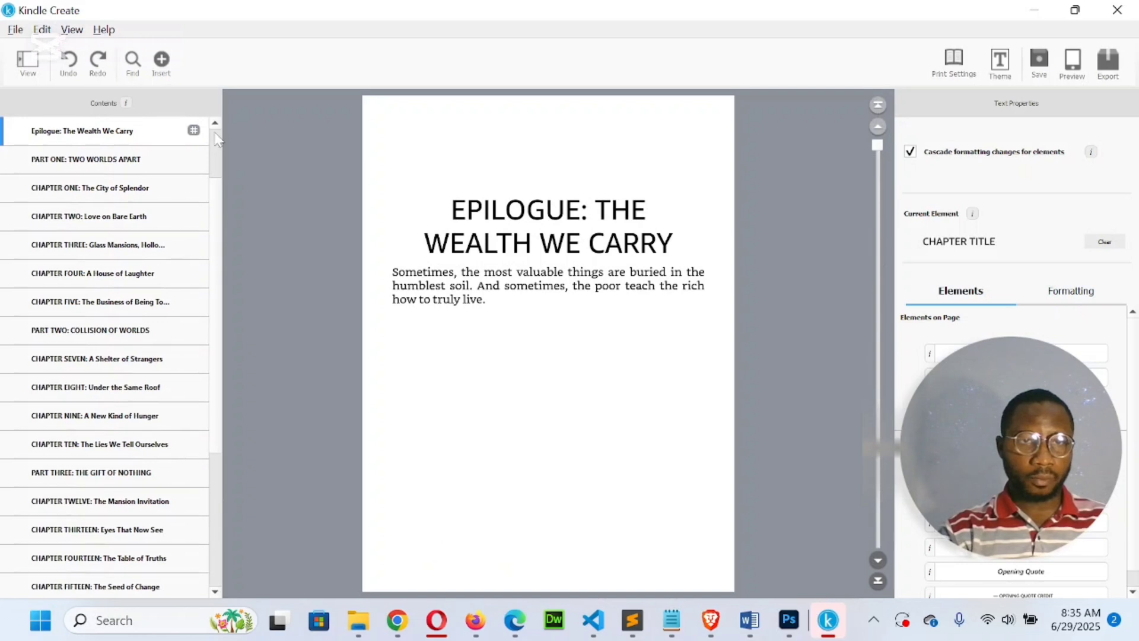
scroll(217, 138, up, 2)
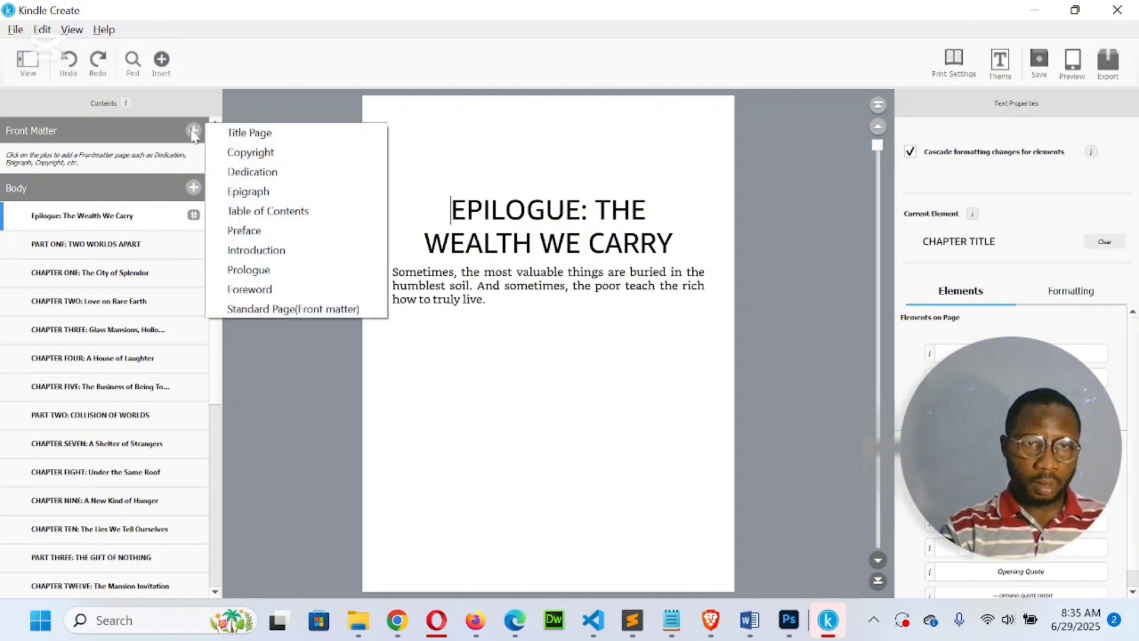
click(268, 137)
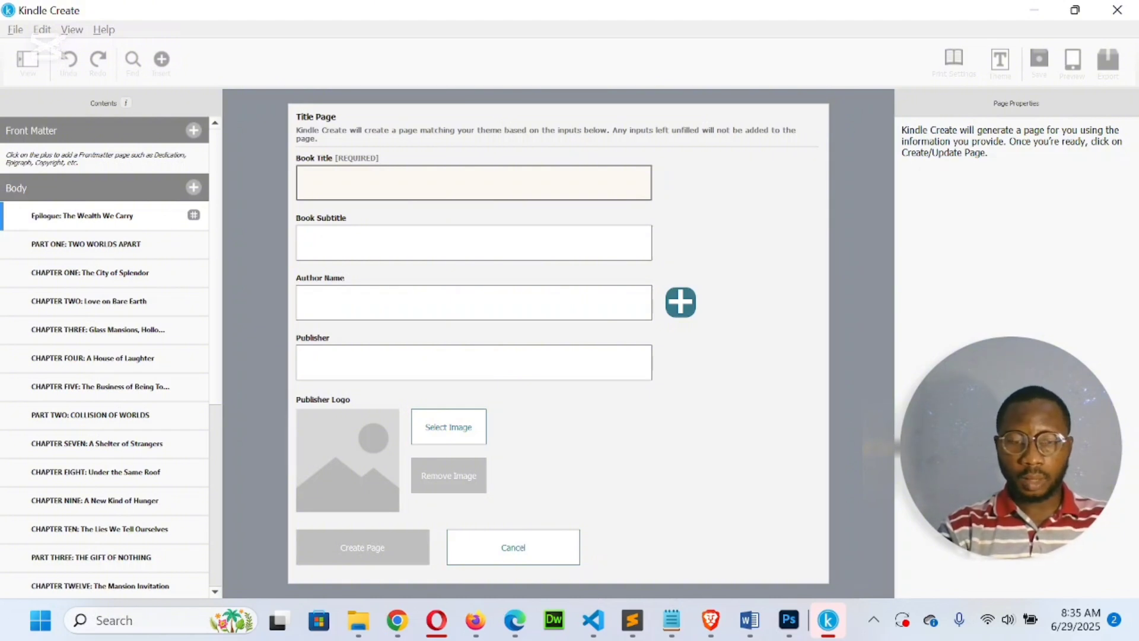
text(A DIFFERENT KIND OF WEALTH)
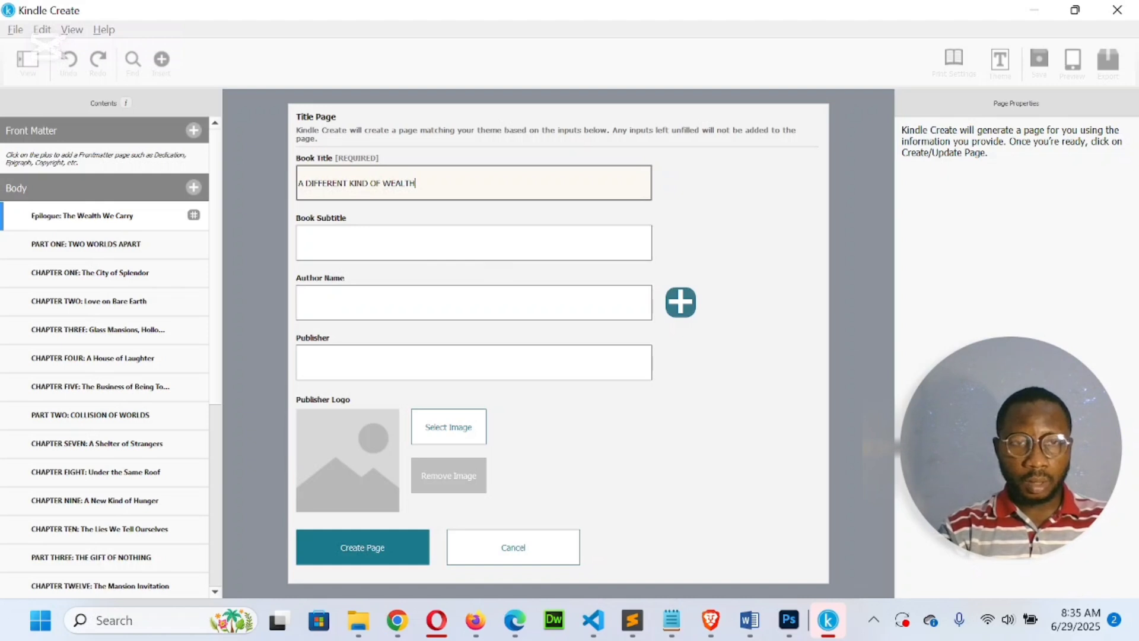
Step: Copy the tagline from ChatGPT in Edge into the book subtitle: "Sometimes, the richest things in life are the ones money cannot buy"
click(515, 619)
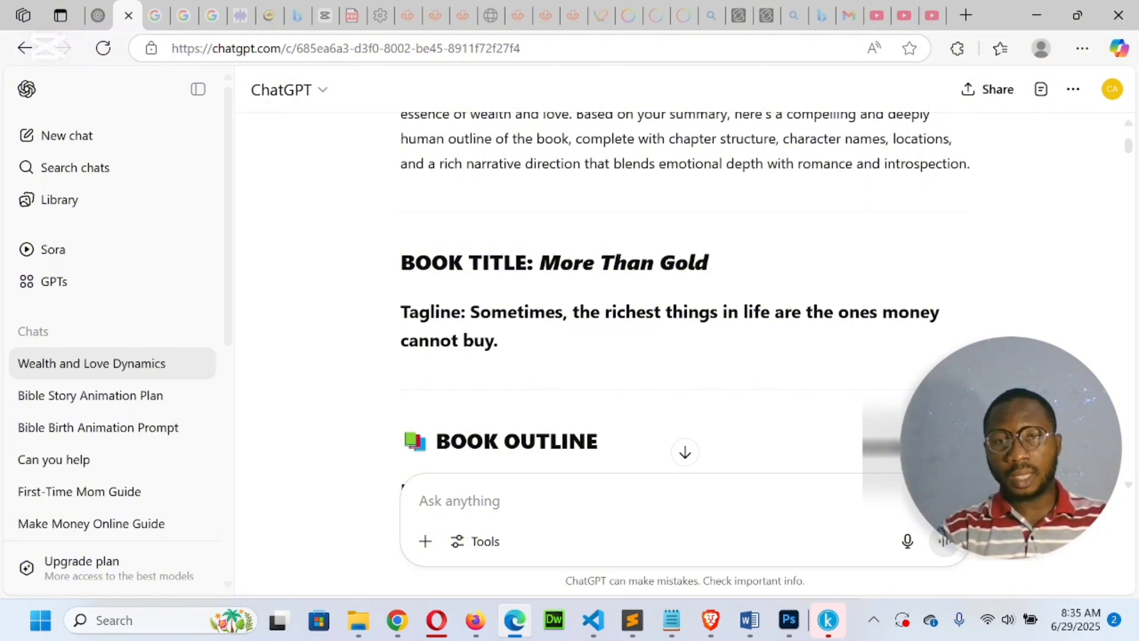
drag(471, 312, 500, 341)
key(ctrl+c)
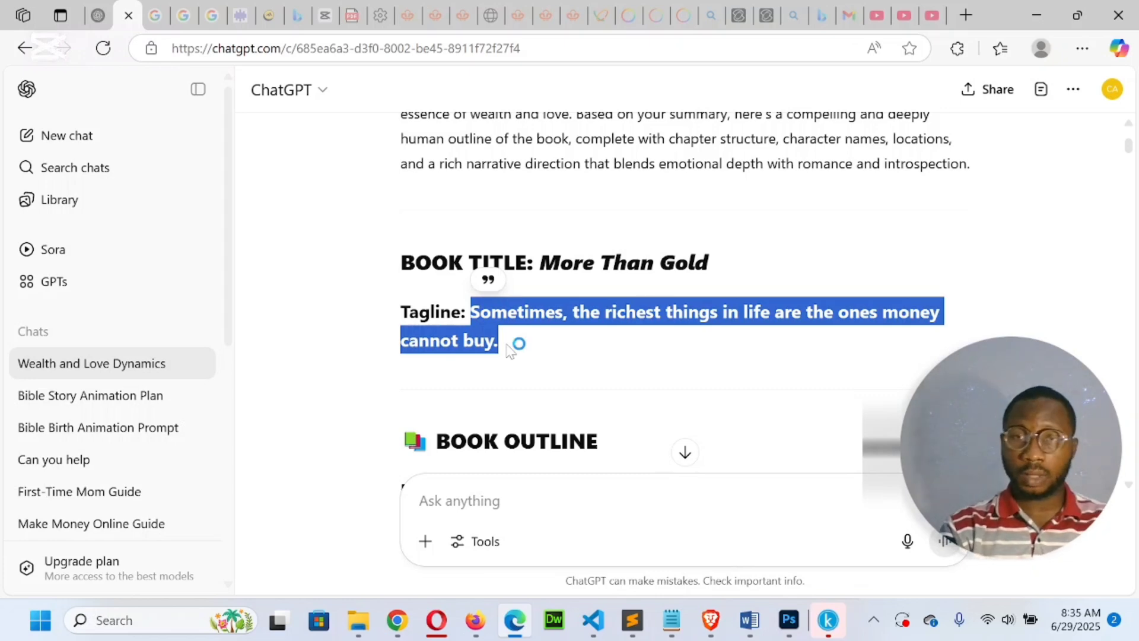
click(1046, 21)
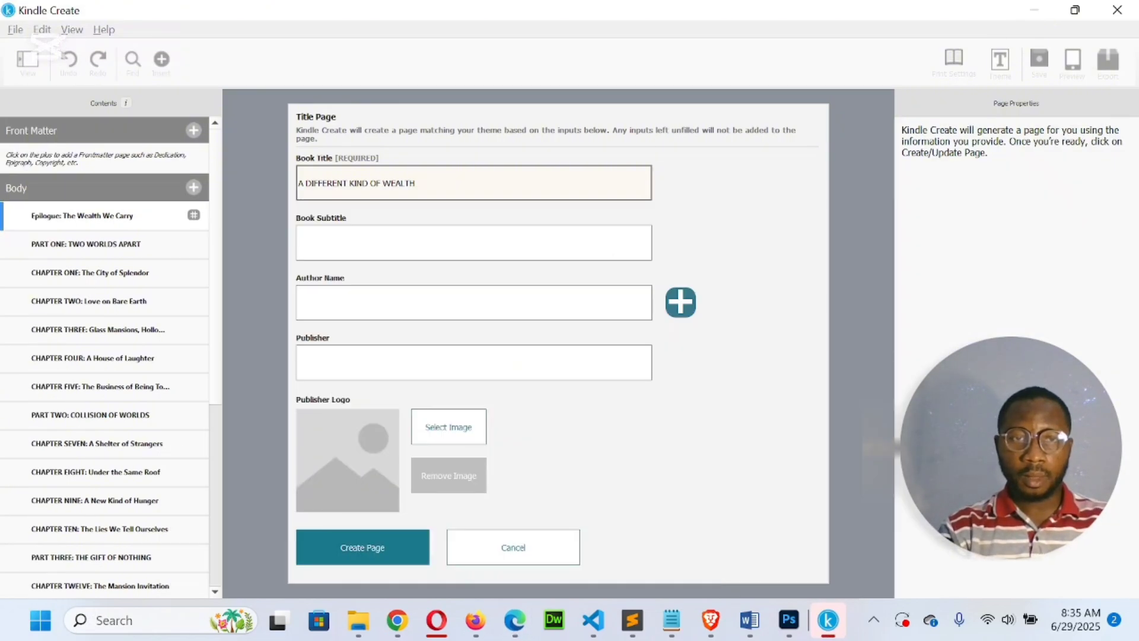
key(ctrl+v)
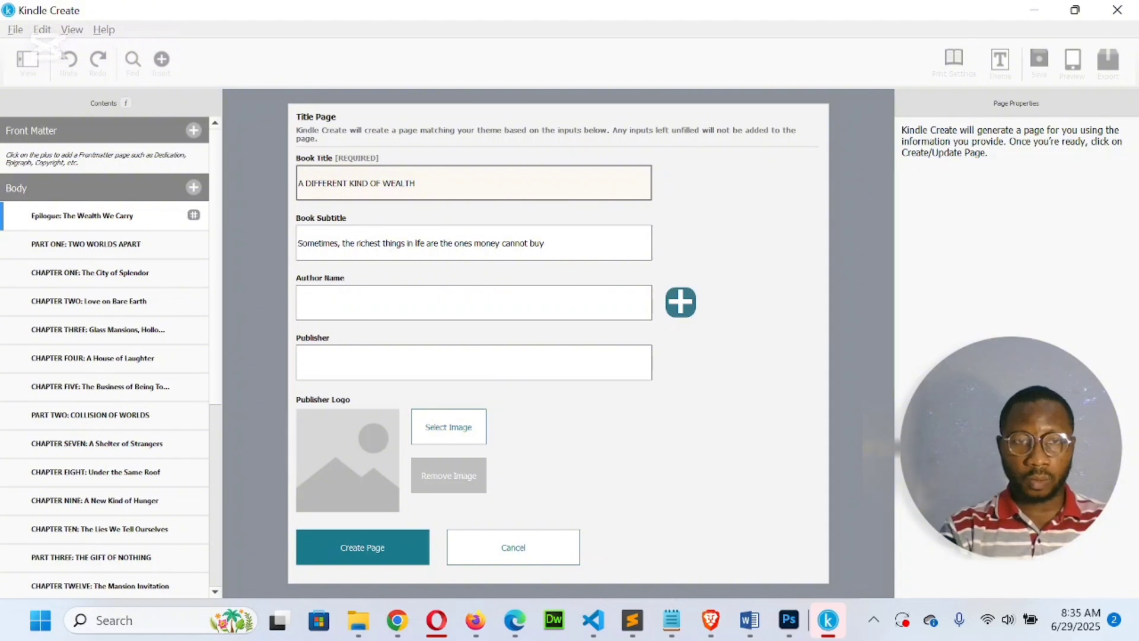
Step: Enter the author's full name in capitals and create the title page
text(u)
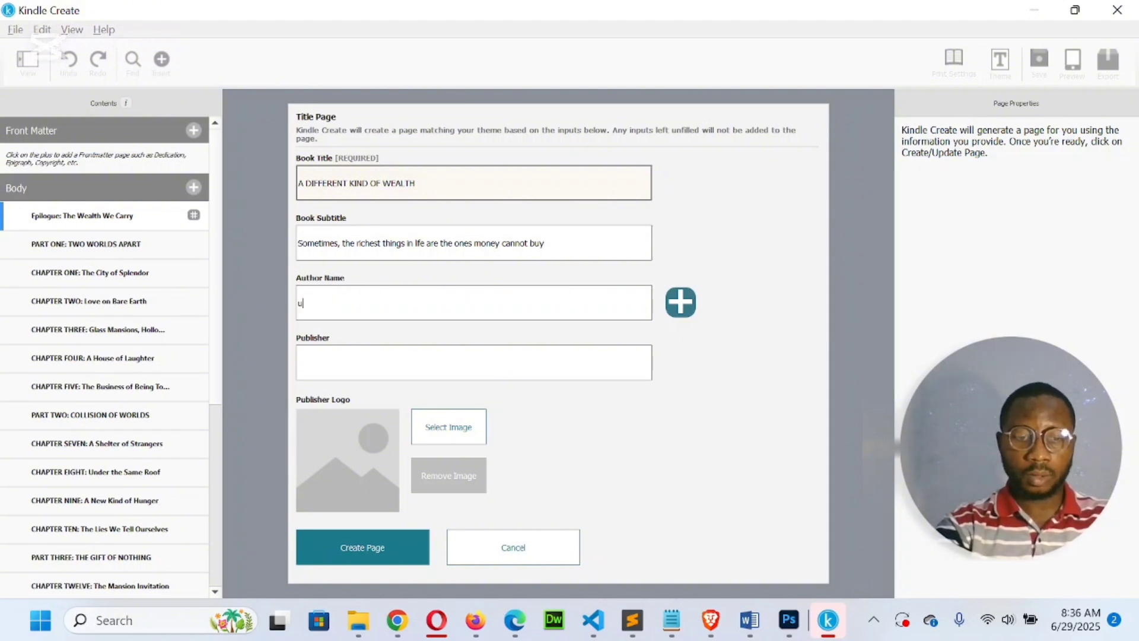
key(BackSpace)
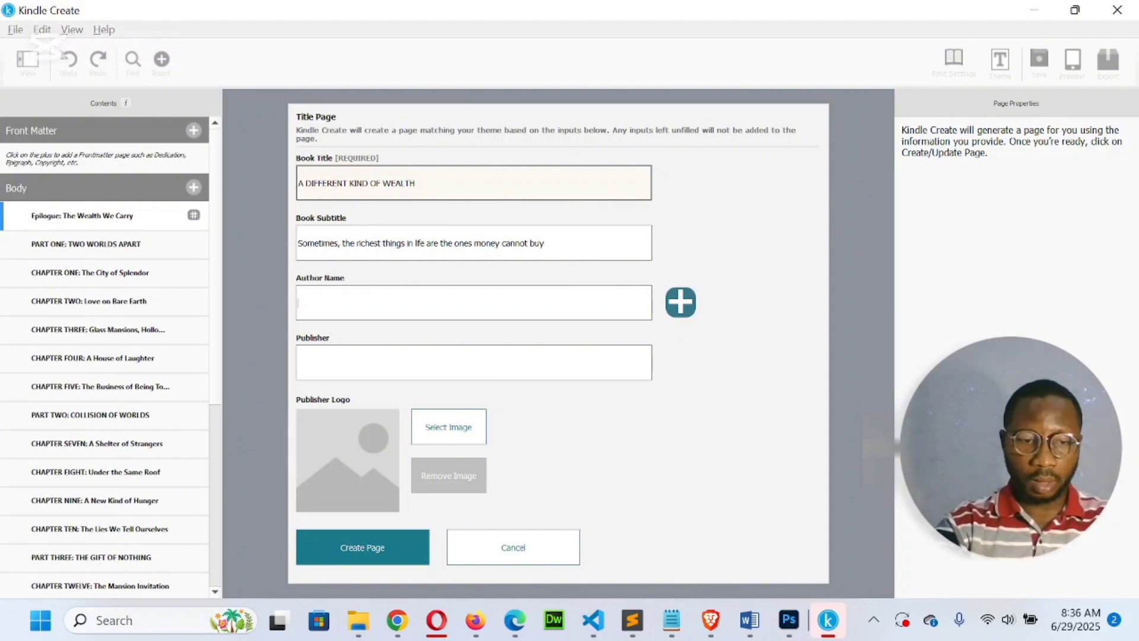
text(UZ)
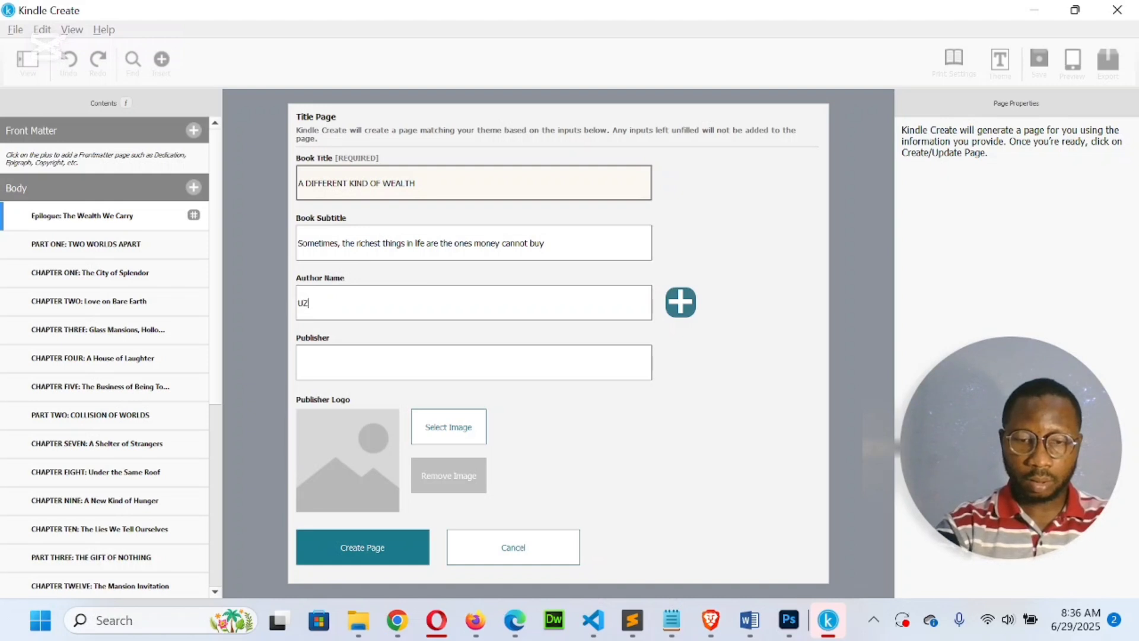
text(OKA EMM)
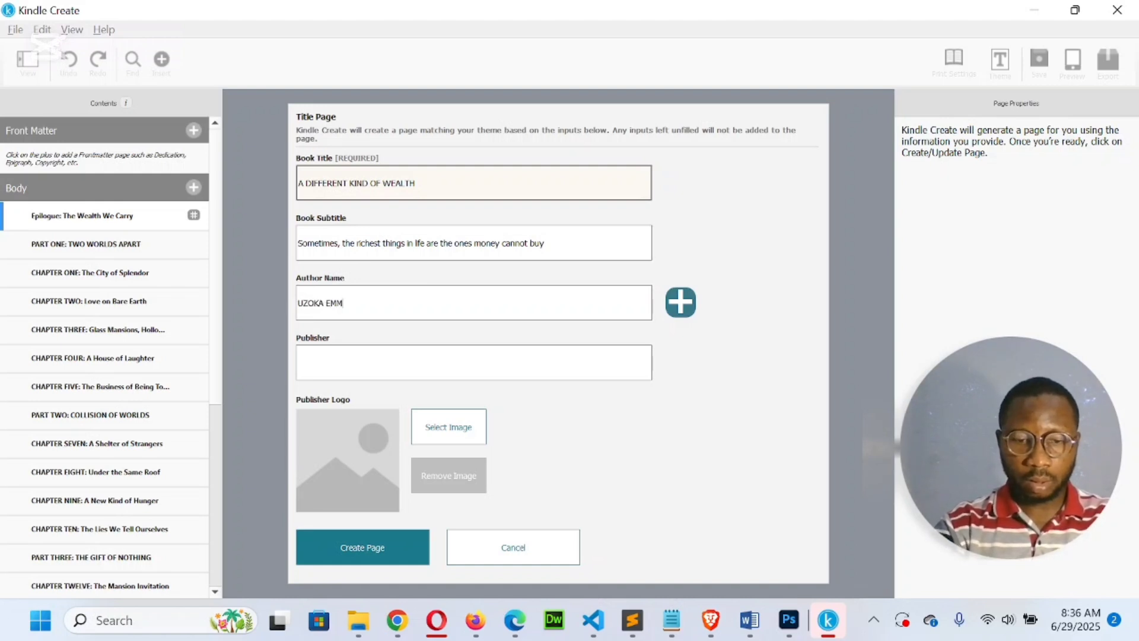
text(ANUEL )
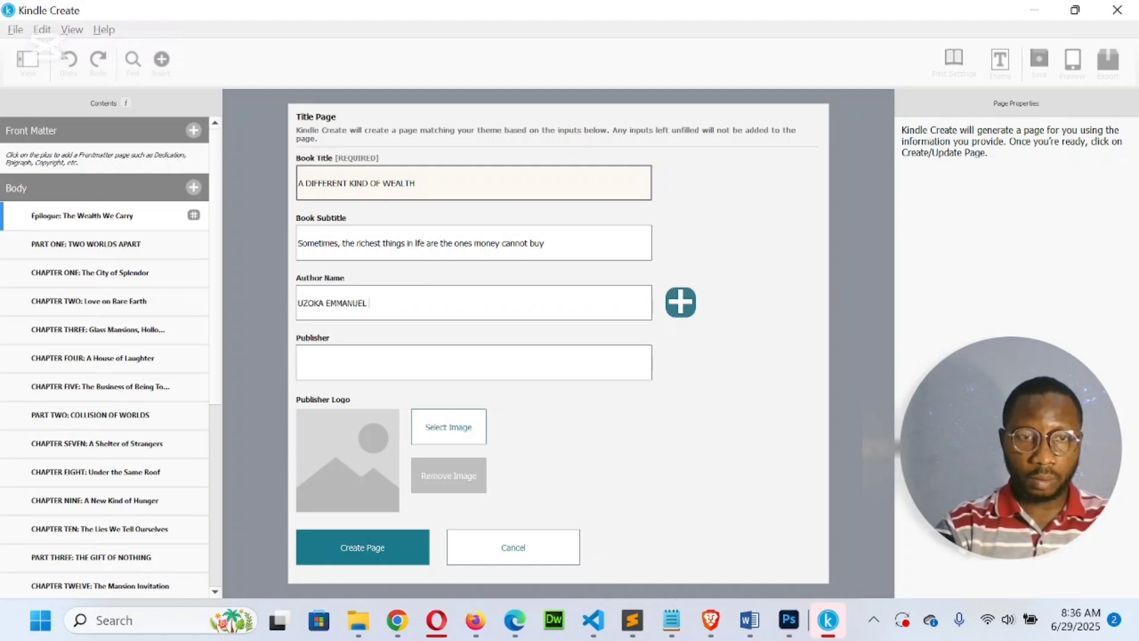
text(ST)
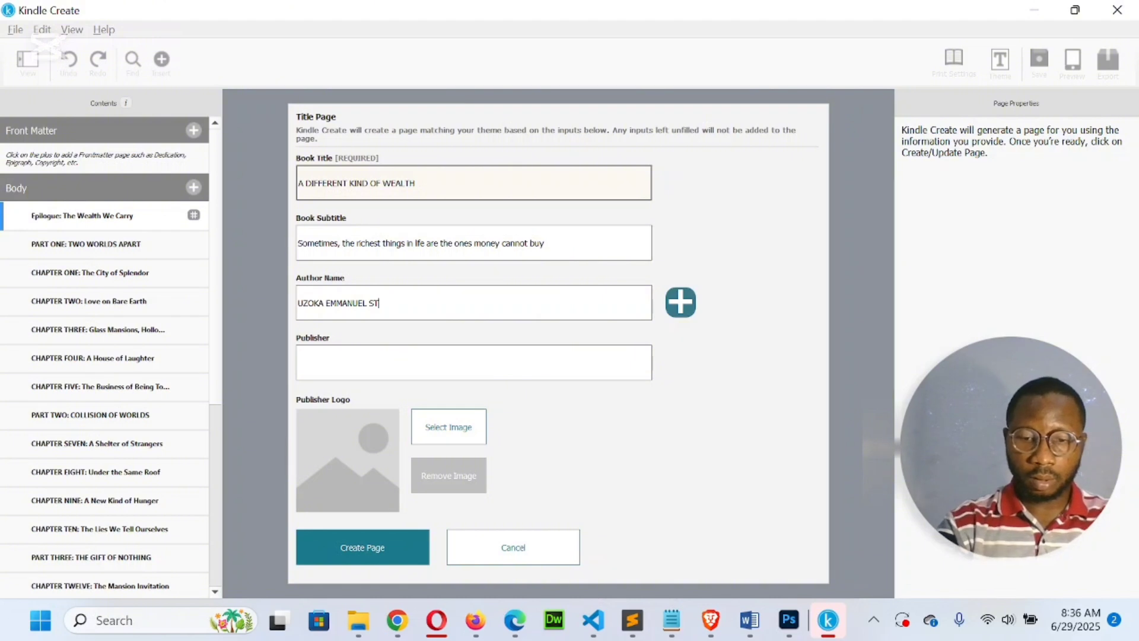
text(. CASMI)
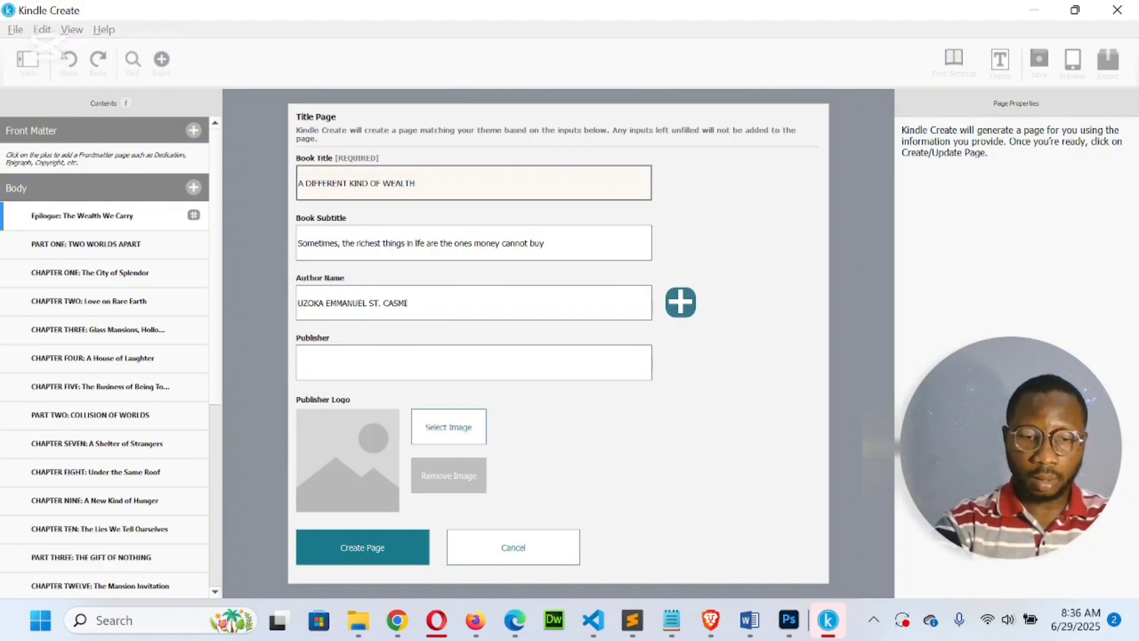
text(RE)
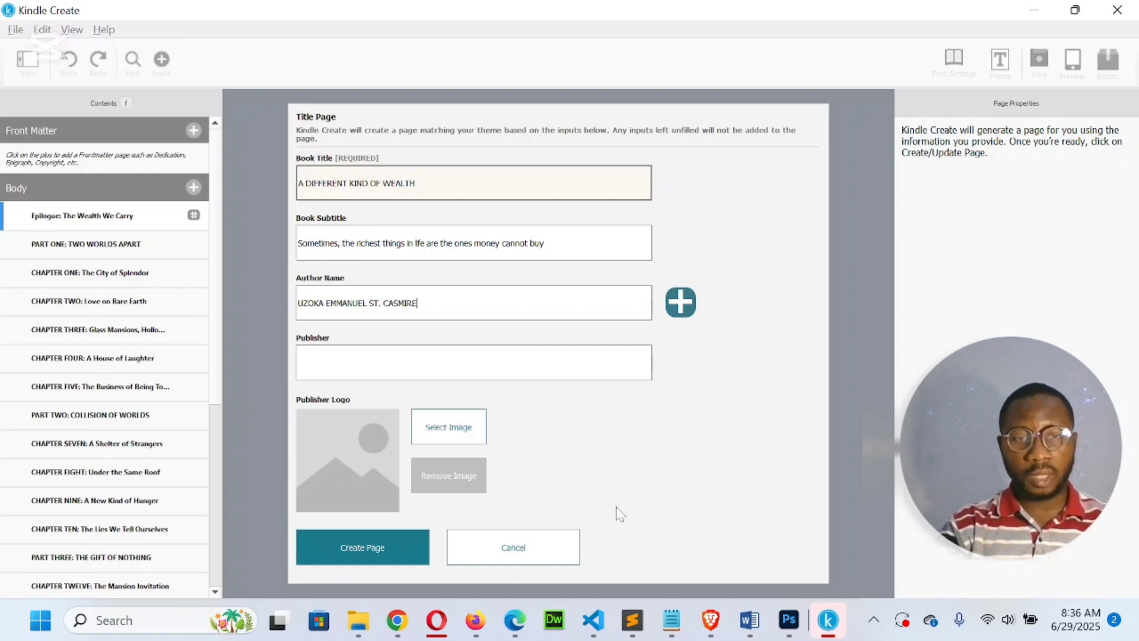
click(382, 550)
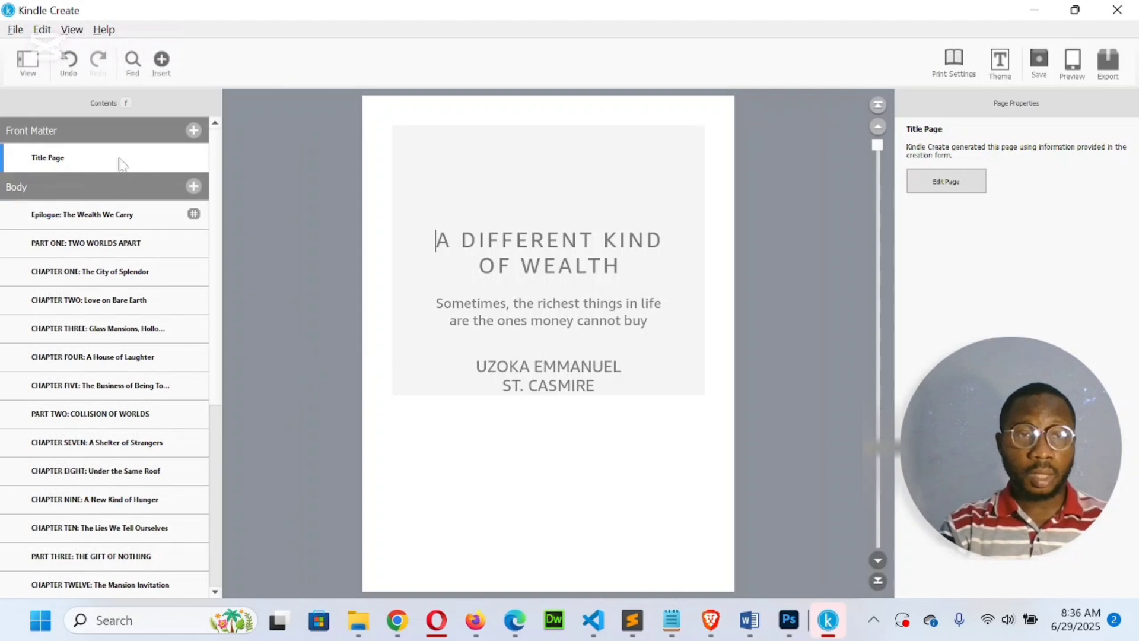
Step: Add a Table of Contents to the front matter, checking the list of generated entries before accepting it
click(194, 130)
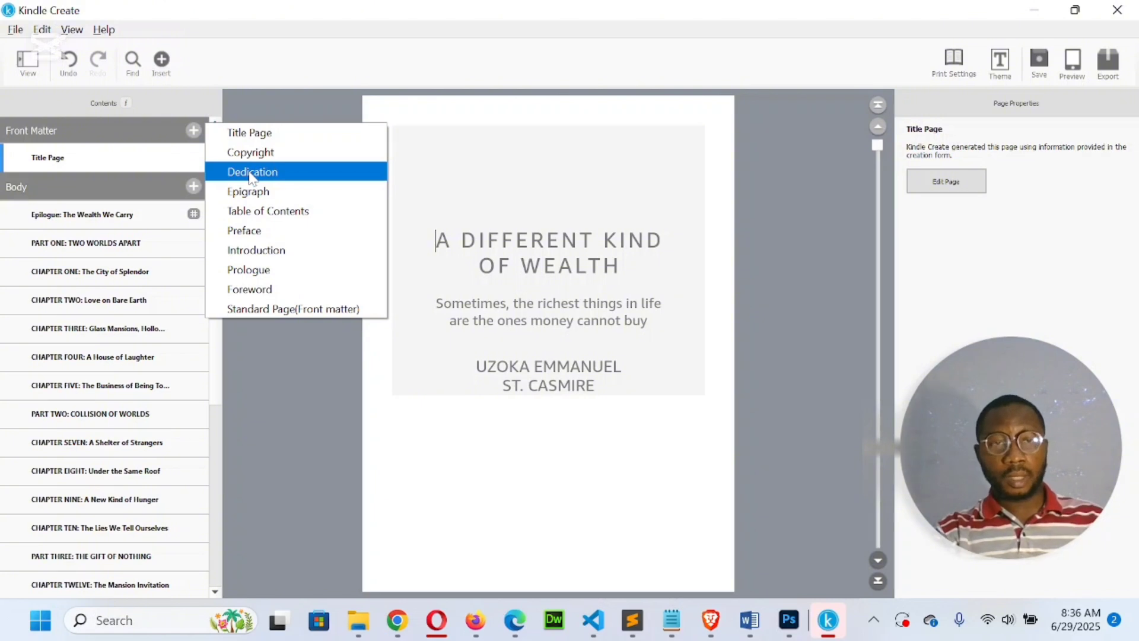
click(278, 193)
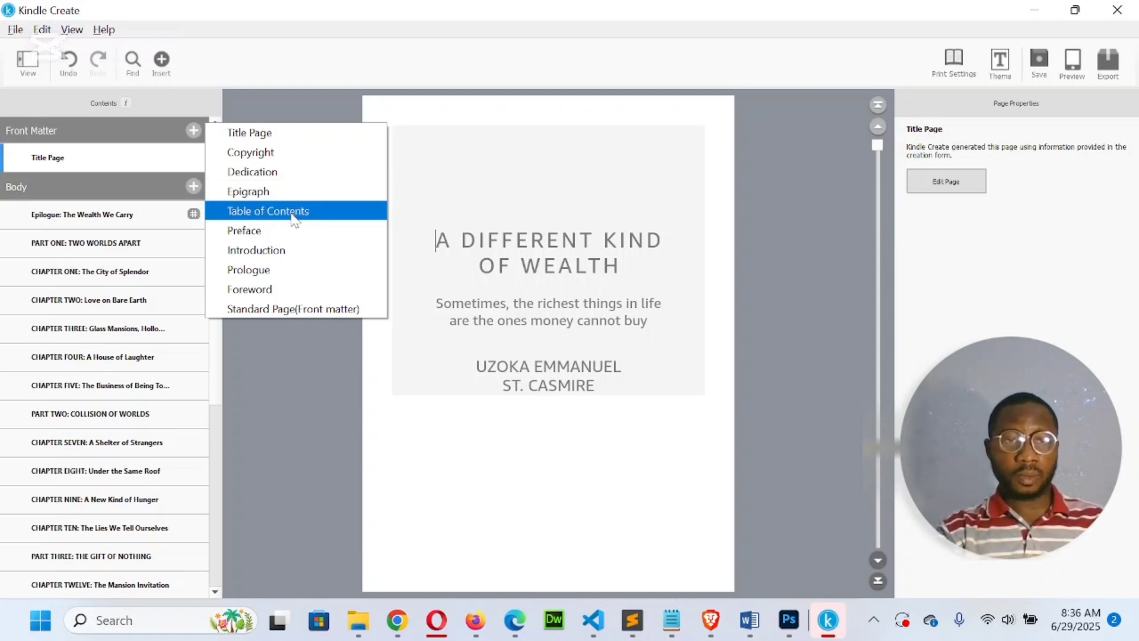
click(292, 212)
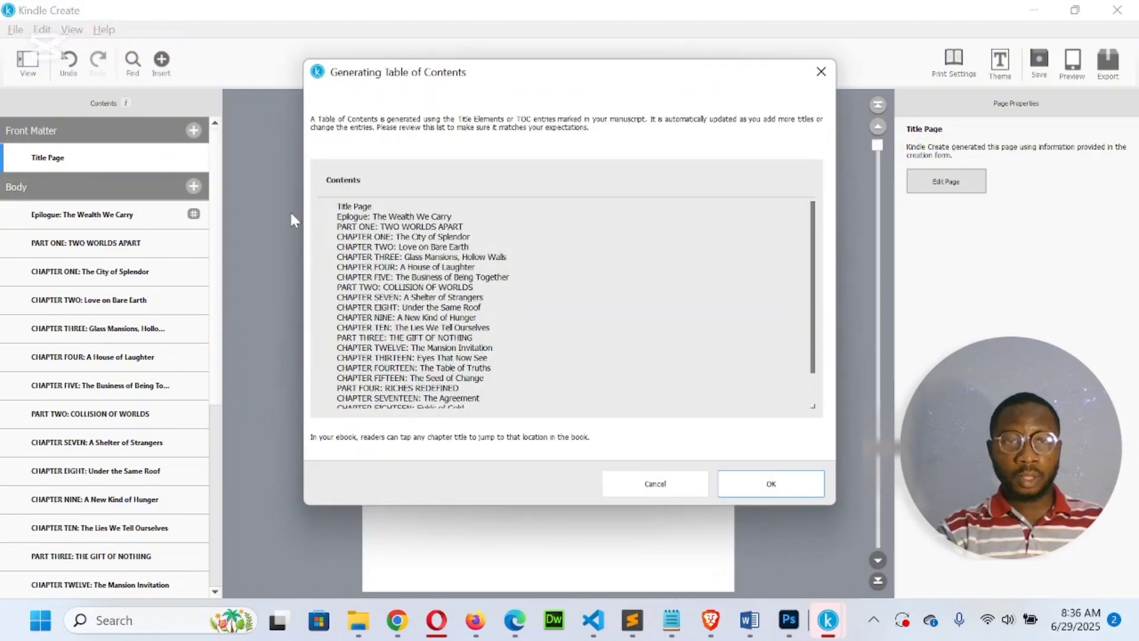
scroll(503, 320, down, 2)
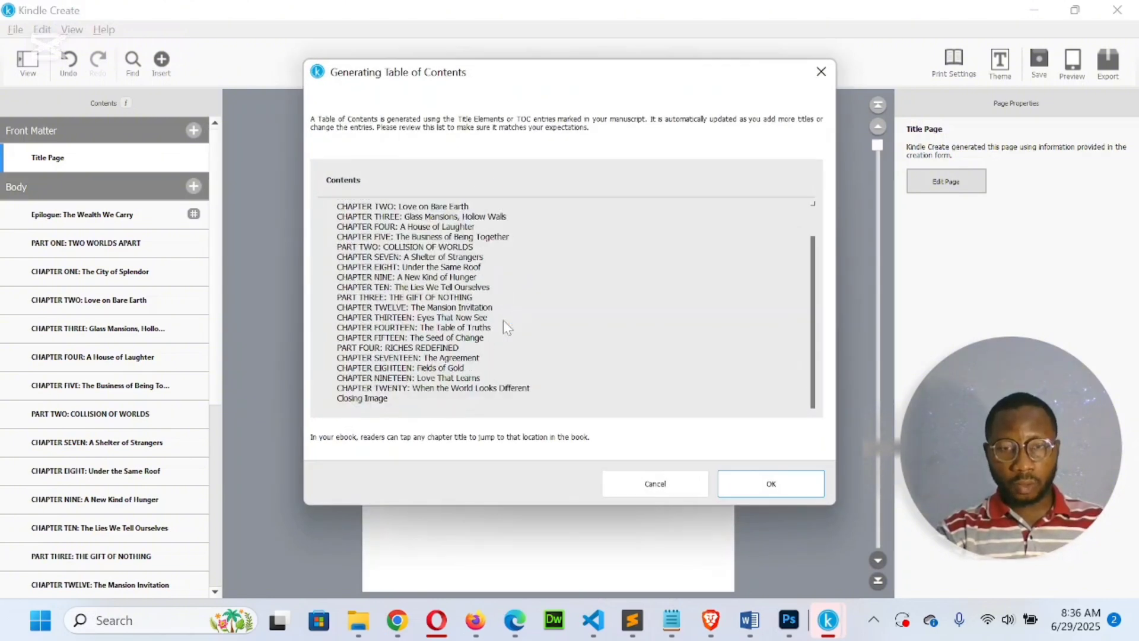
scroll(503, 319, up, 3)
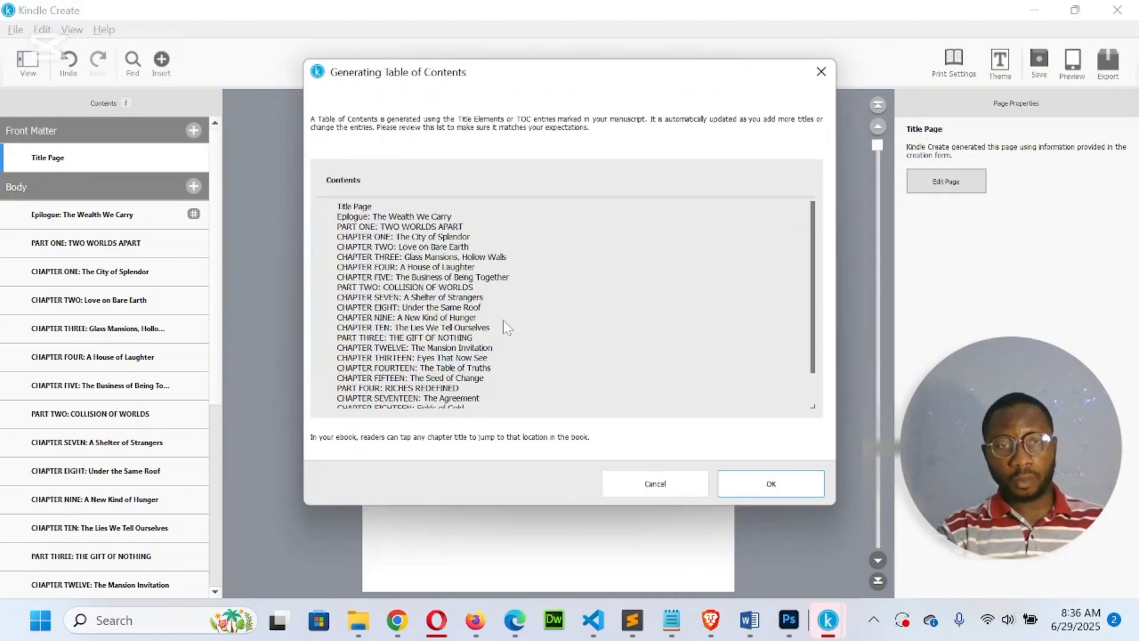
click(761, 490)
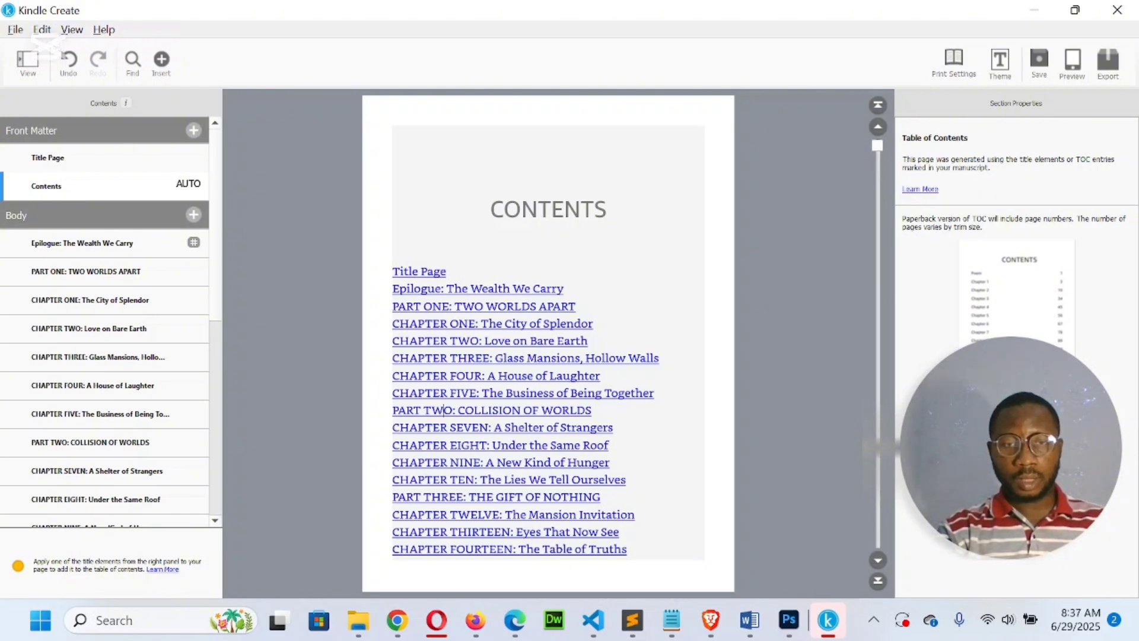
Step: Check the contents page by following its CHAPTER TWENTY link, and return to the title page
double_click(444, 409)
scroll(548, 344, down, 5)
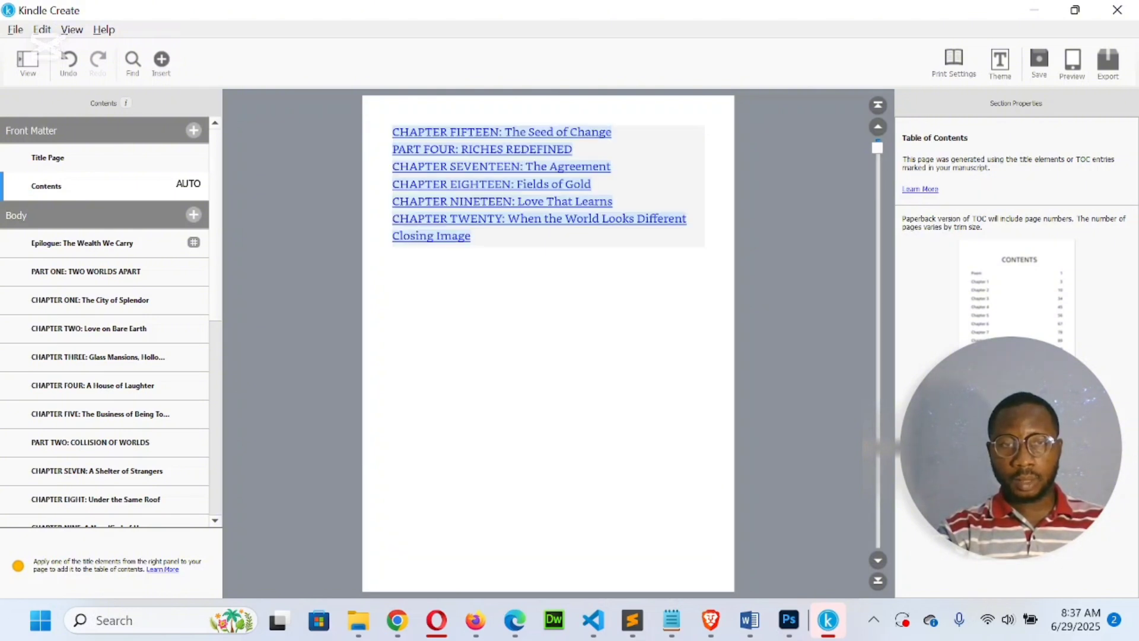
click(440, 218)
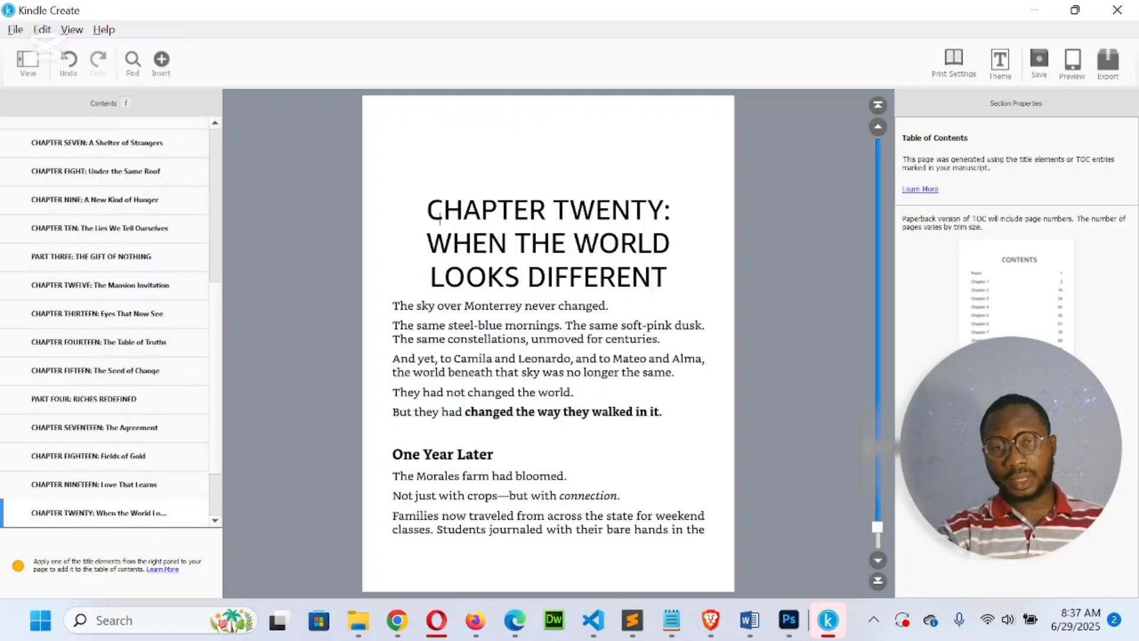
scroll(439, 219, down, 3)
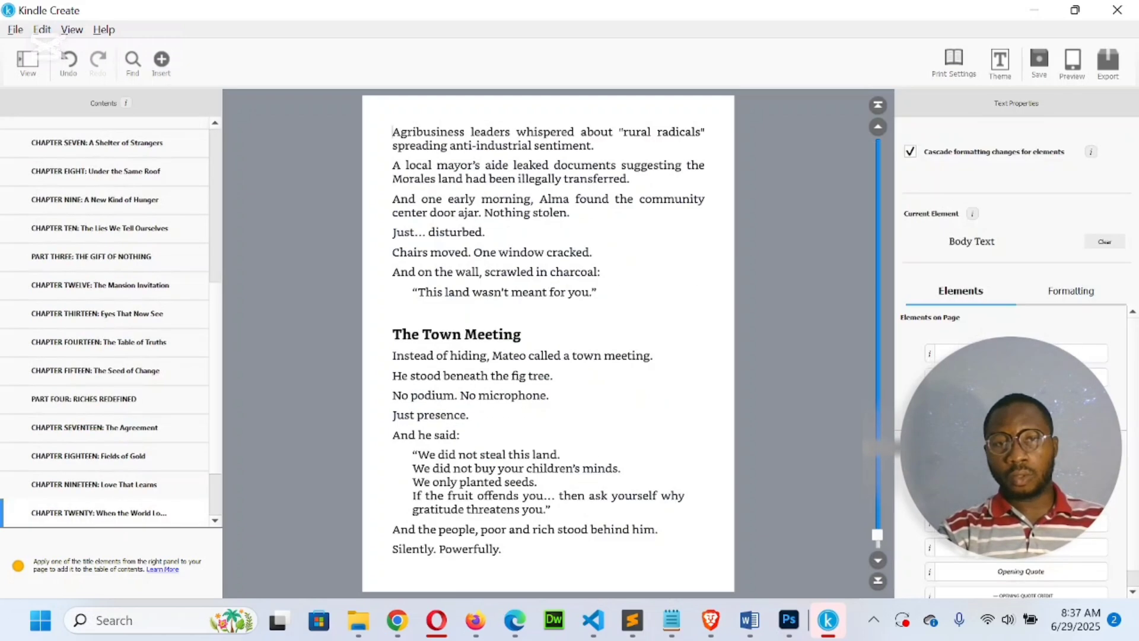
drag(878, 535, 877, 496)
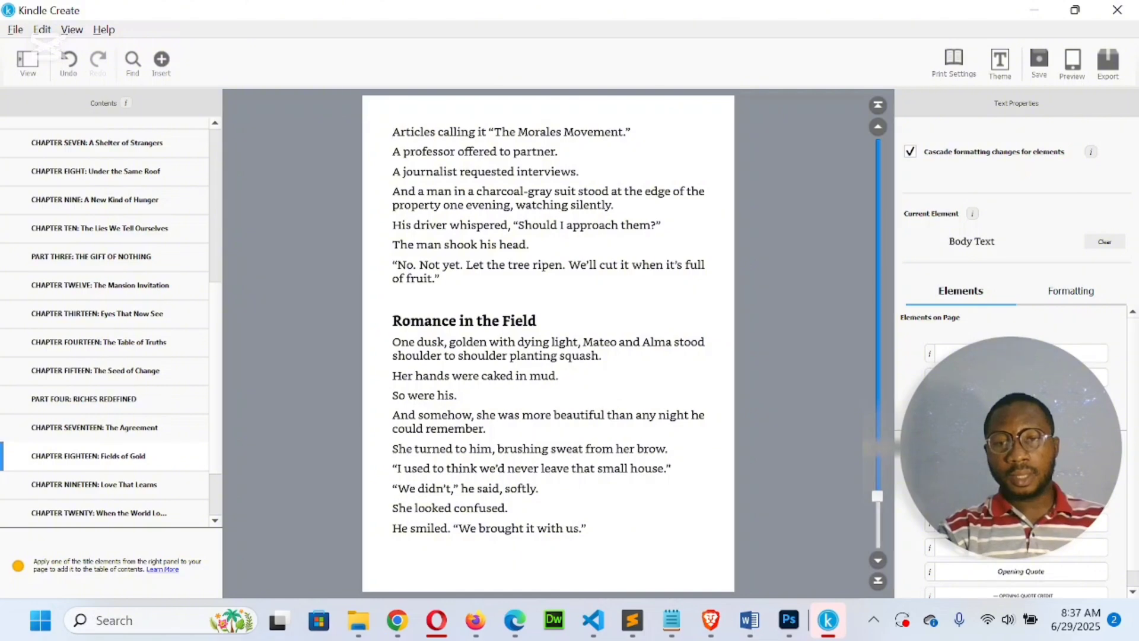
drag(865, 408, 873, 135)
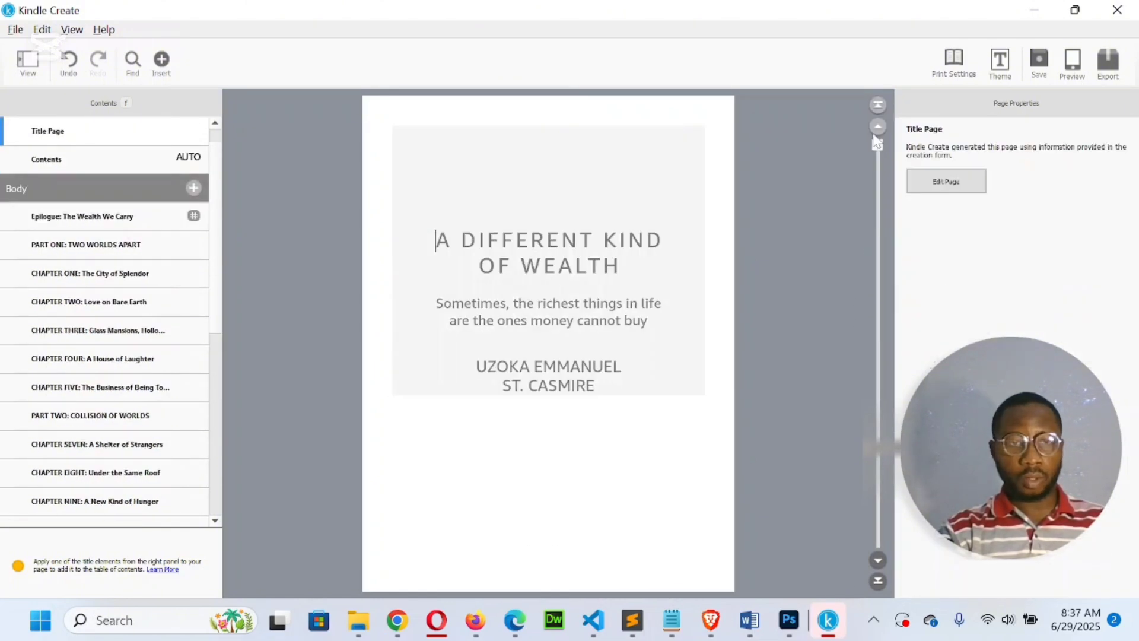
Step: Review the book's section list from front to back matter and examine the title page and both contents pages
click(213, 374)
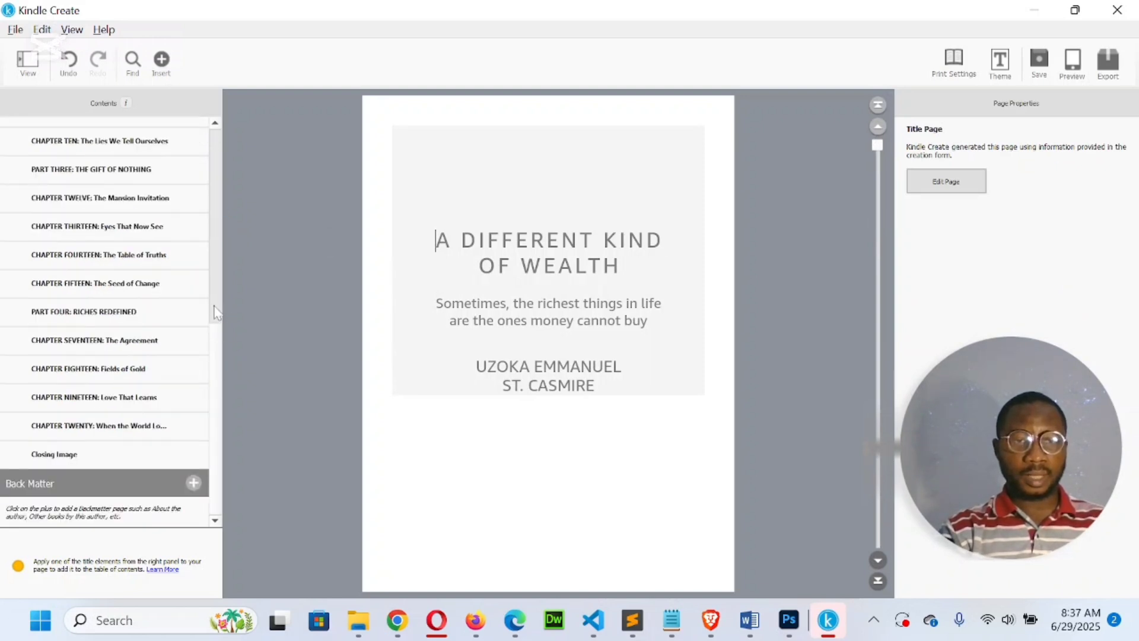
click(217, 124)
click(217, 124)
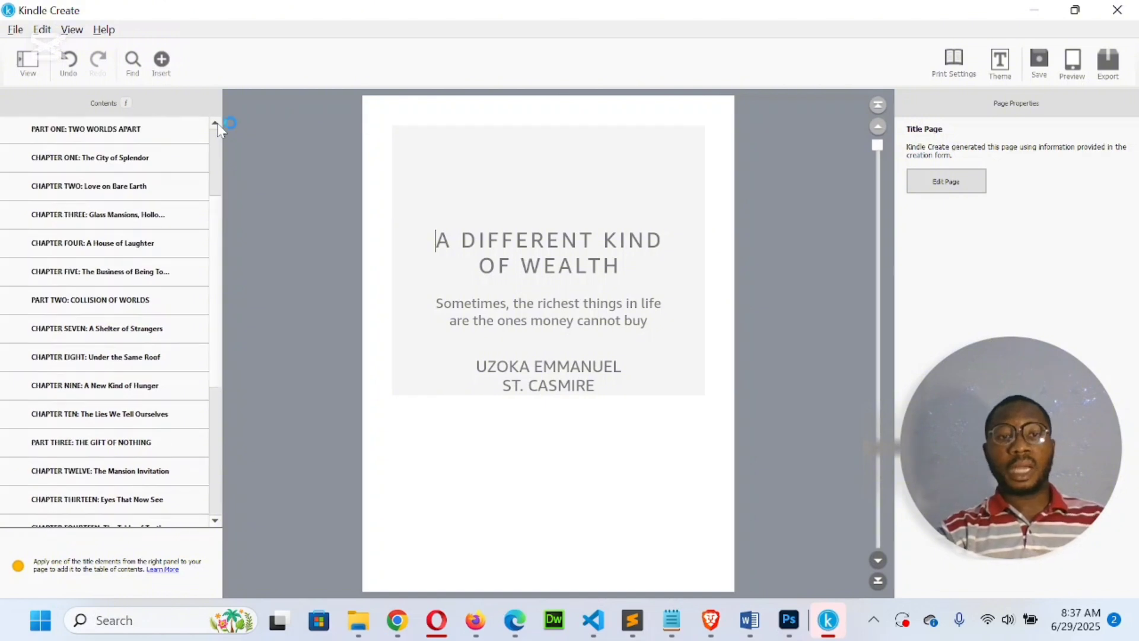
click(215, 123)
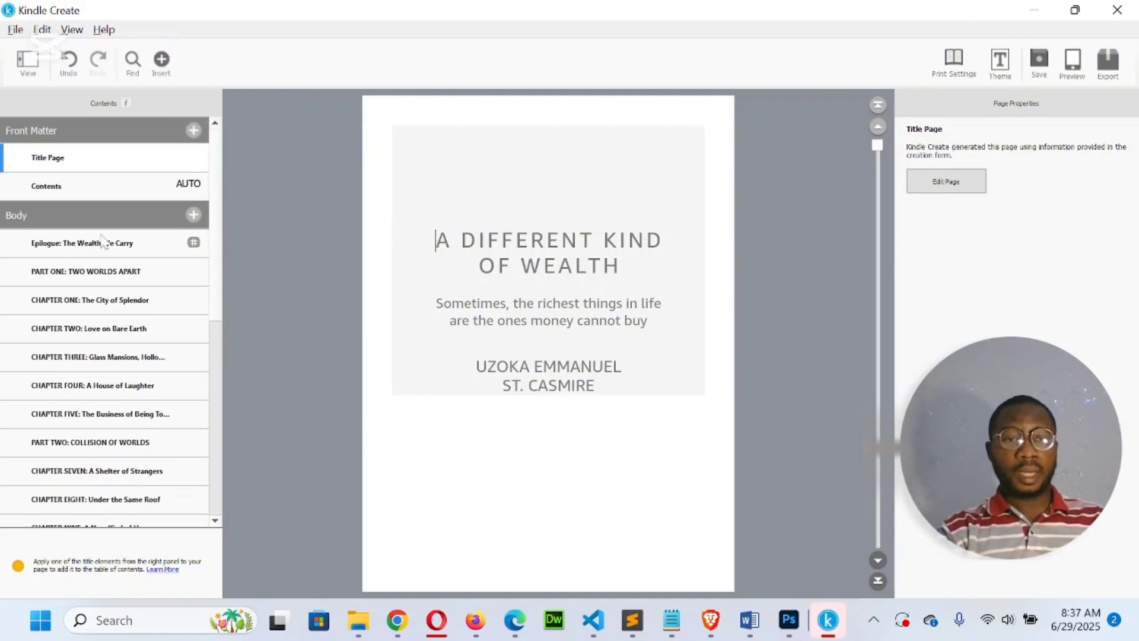
click(73, 158)
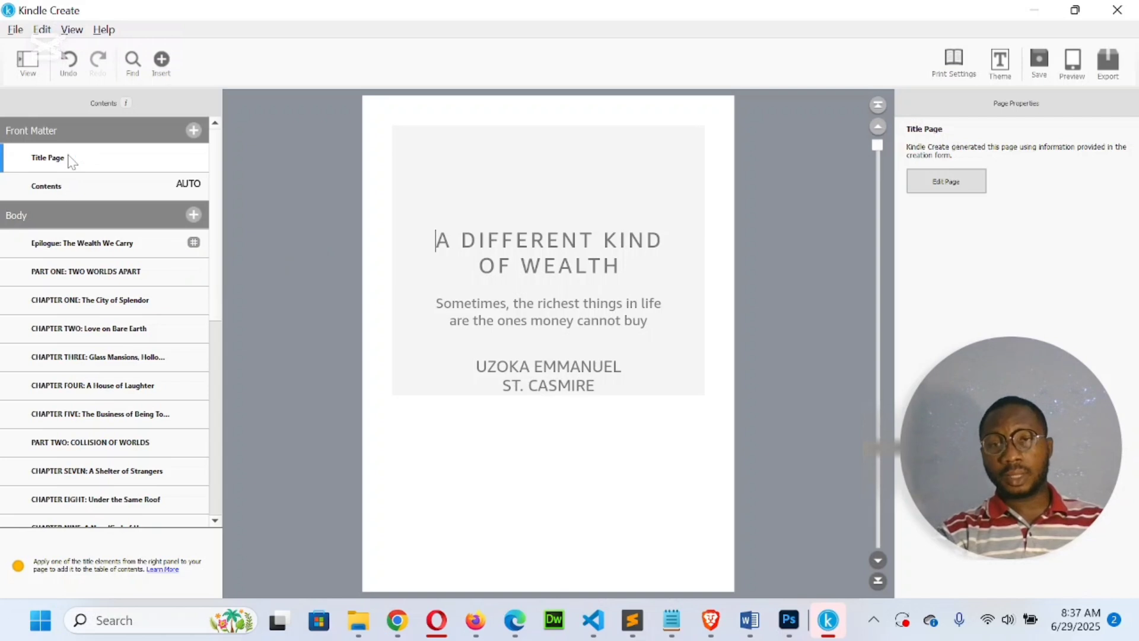
click(66, 188)
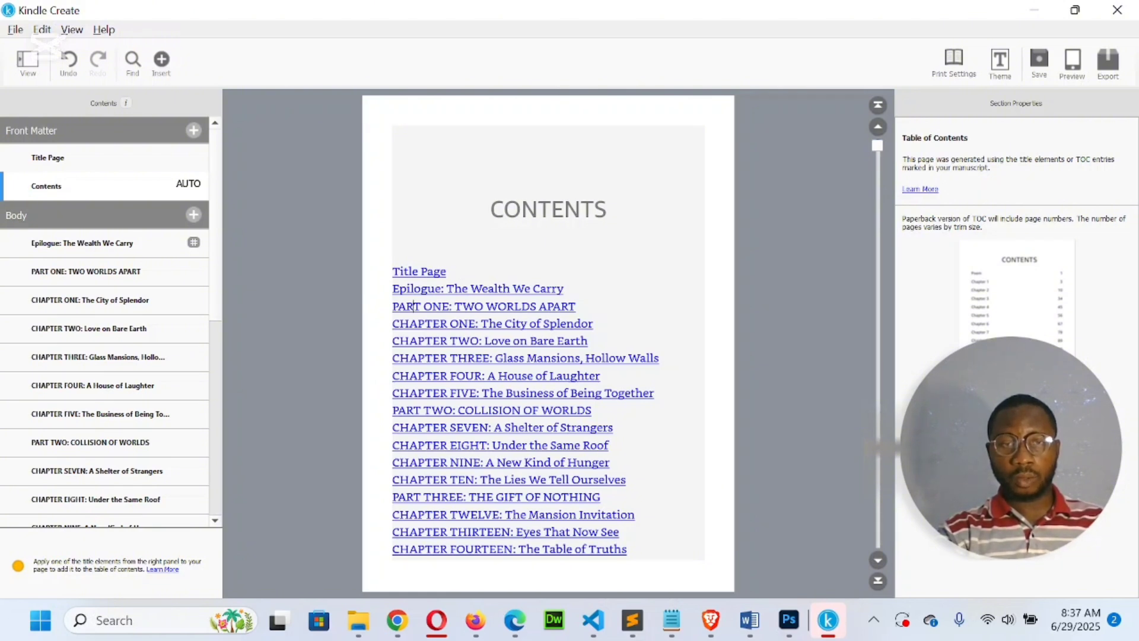
scroll(413, 306, down, 5)
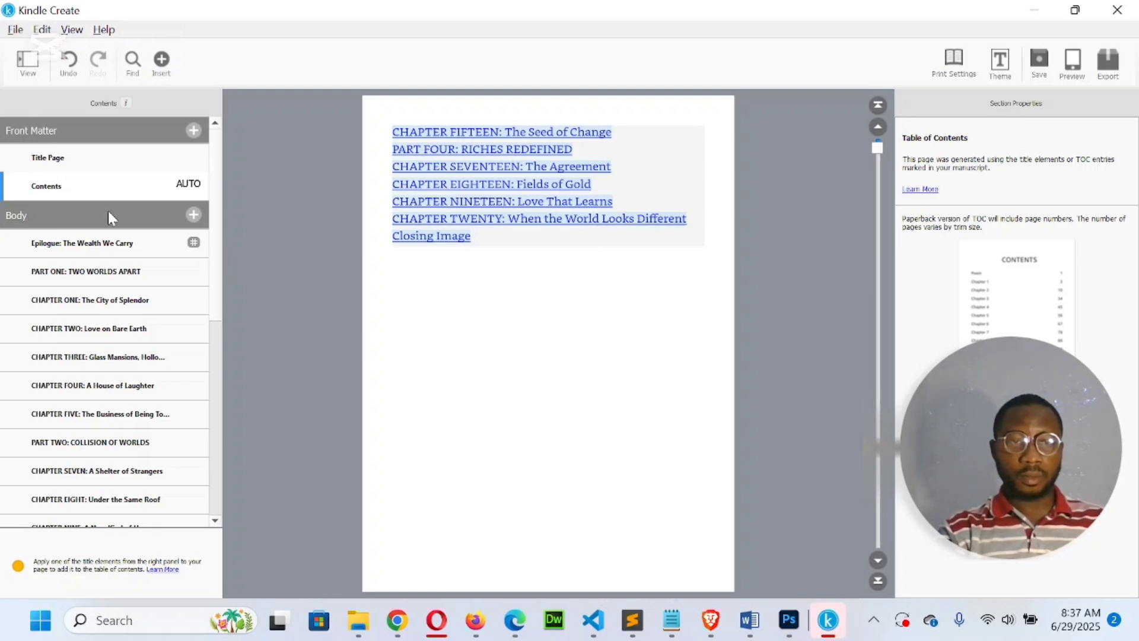
click(878, 127)
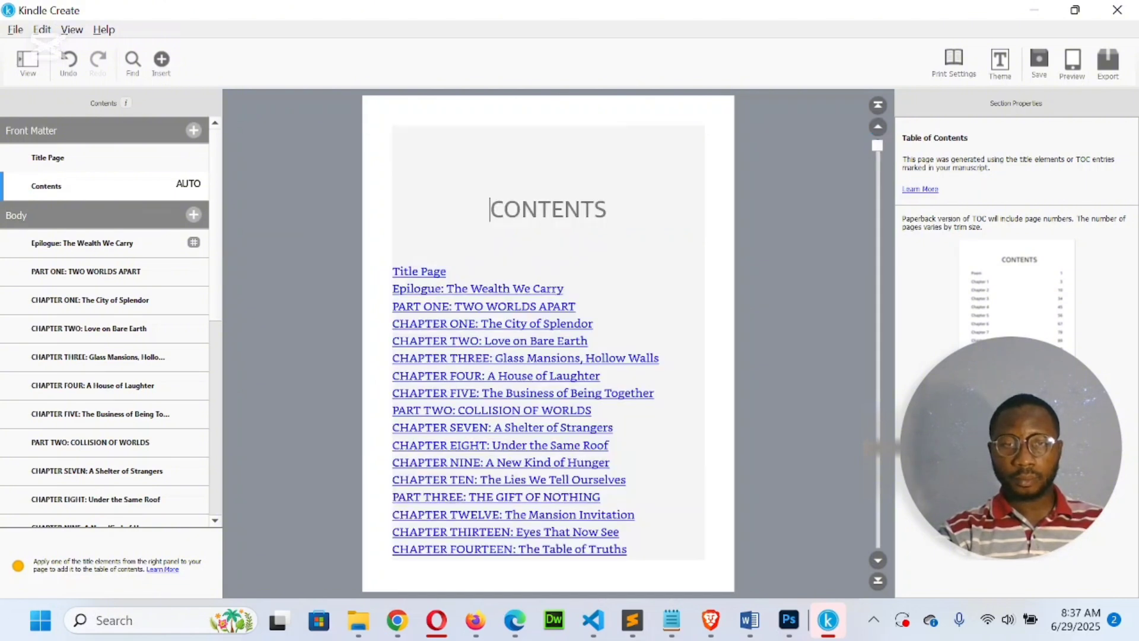
Step: Check the contents page links for Epilogue: The Wealth We Carry and CHAPTER ONE, and return to the title page
click(547, 289)
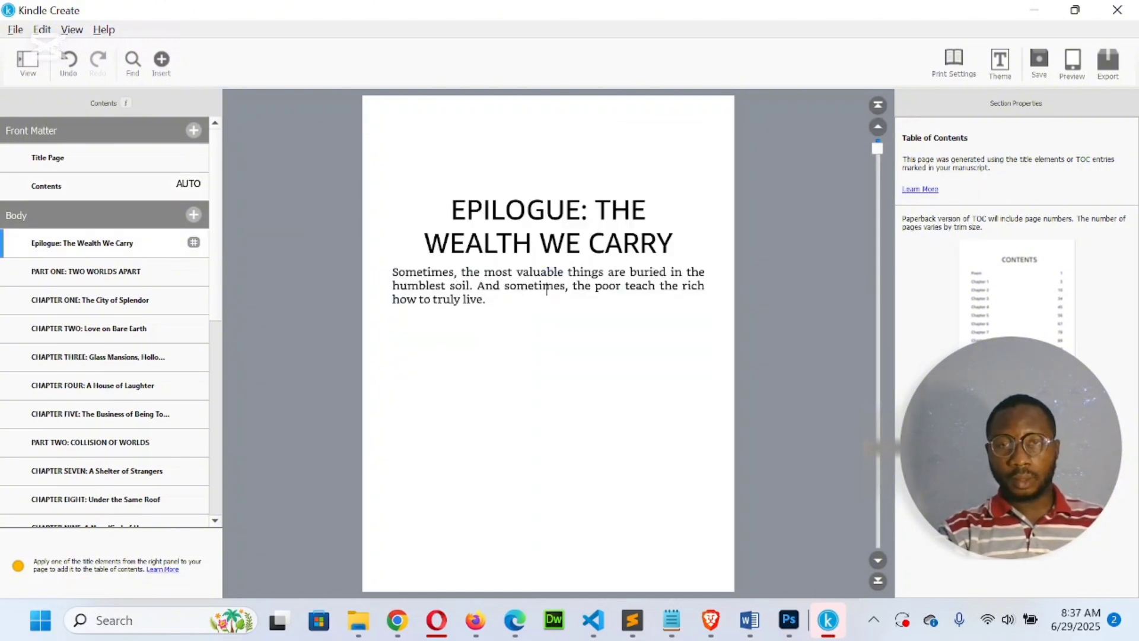
click(878, 127)
click(877, 127)
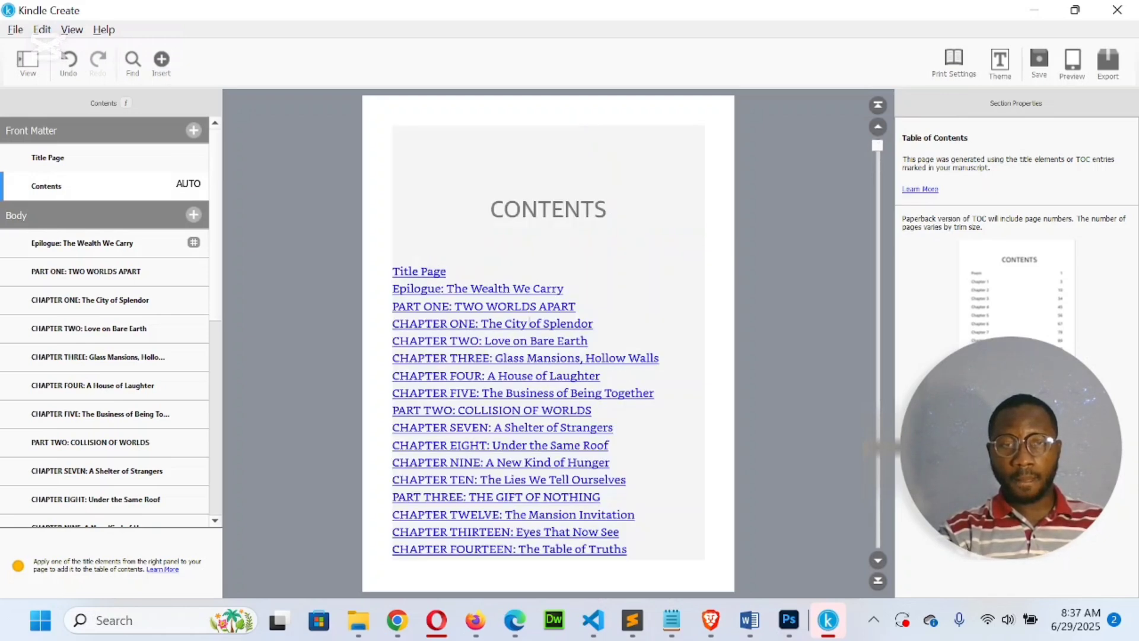
click(529, 323)
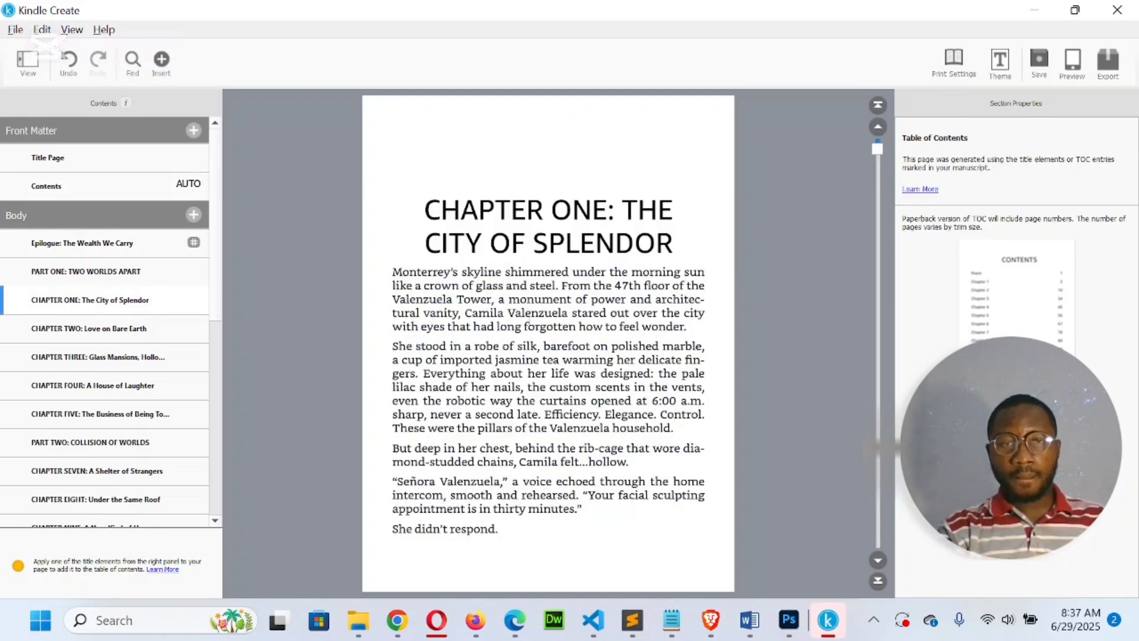
click(877, 127)
click(877, 127)
click(877, 127)
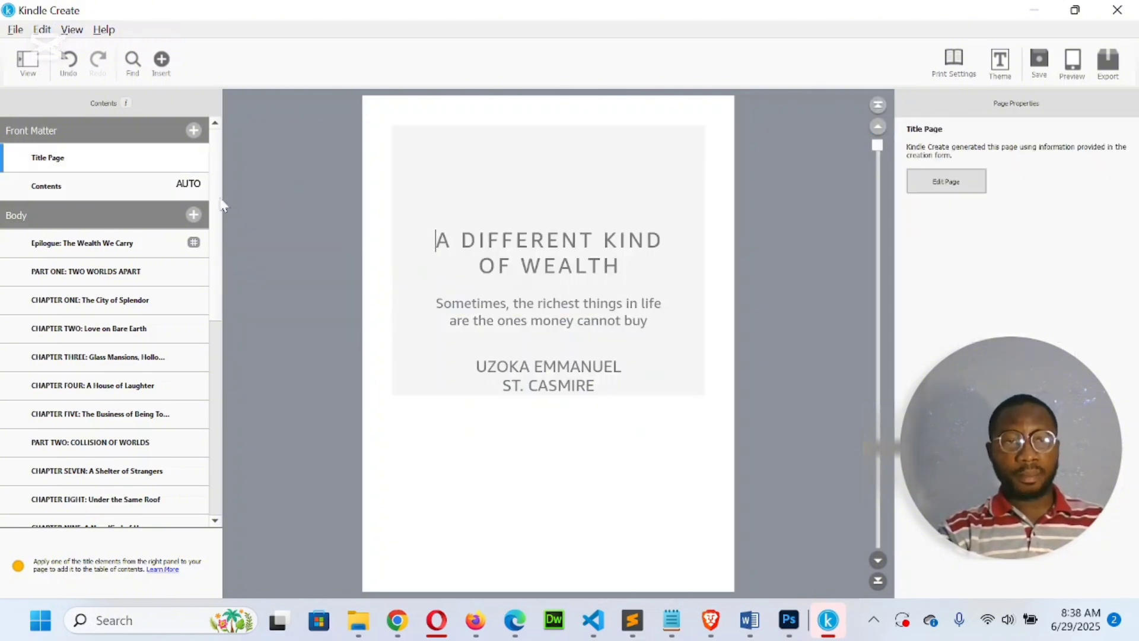
Step: Review the title page, both contents pages and the Epilogue page to check the order of the opening pages
click(878, 558)
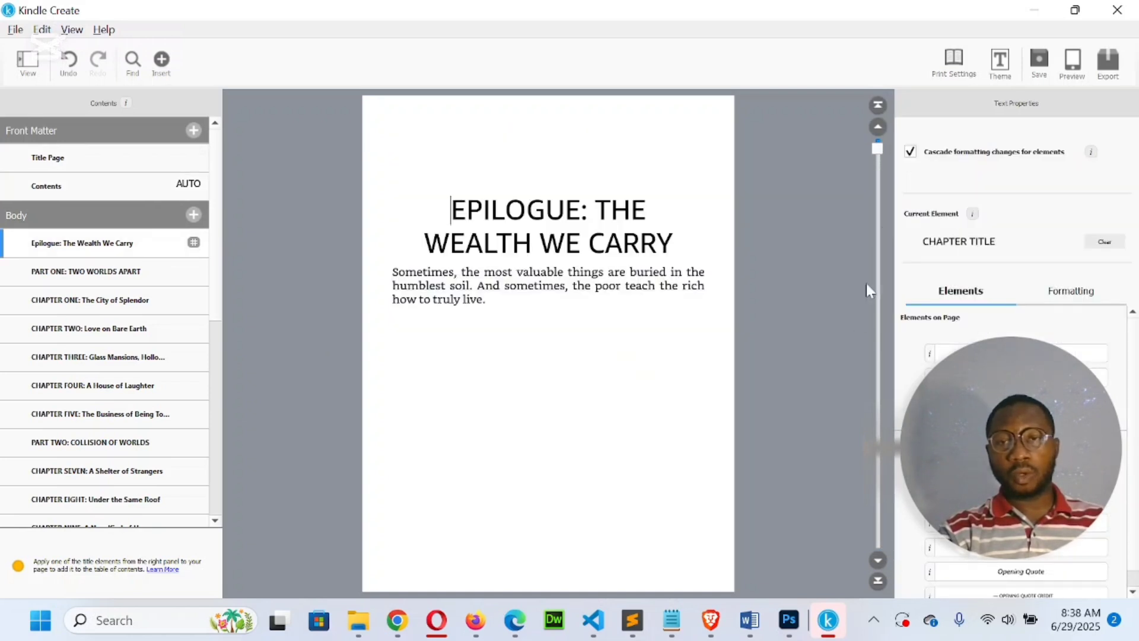
click(880, 127)
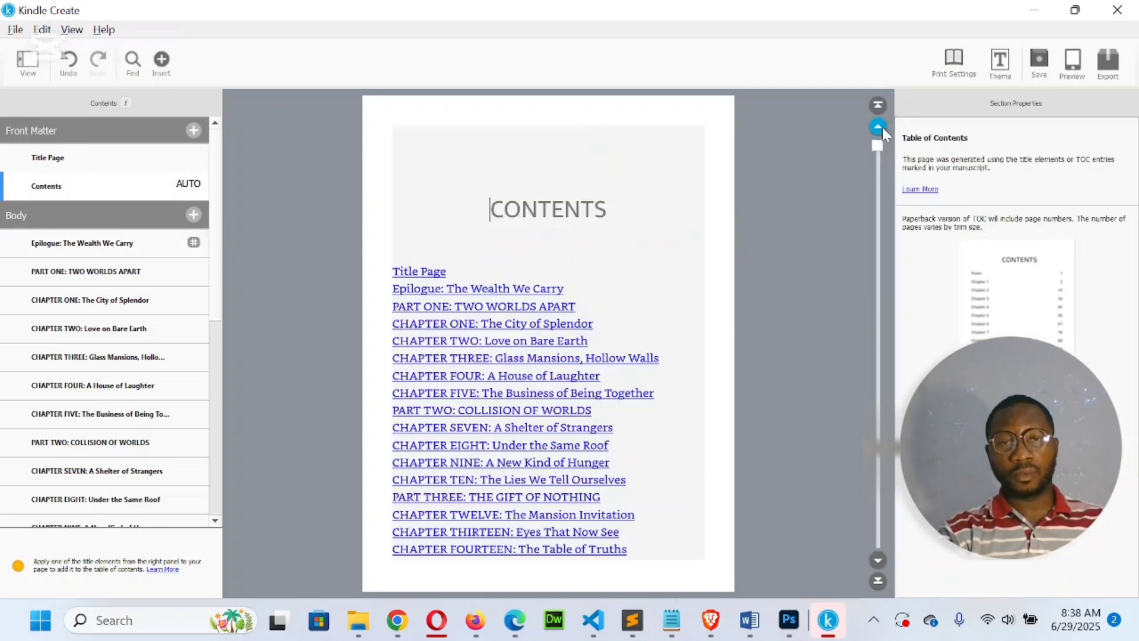
click(880, 127)
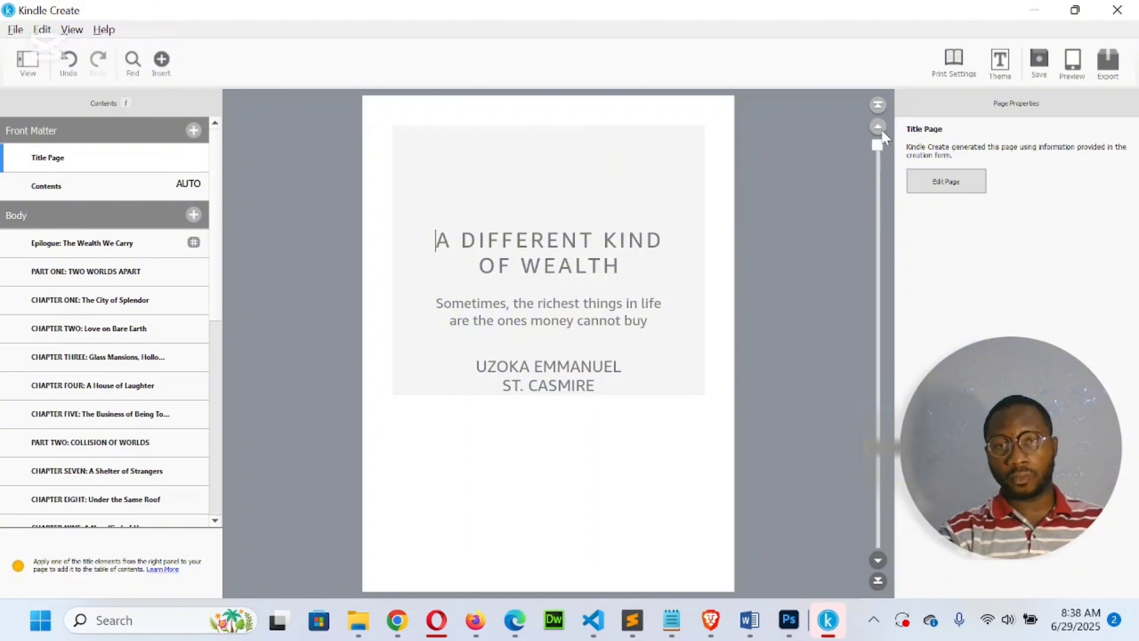
click(878, 561)
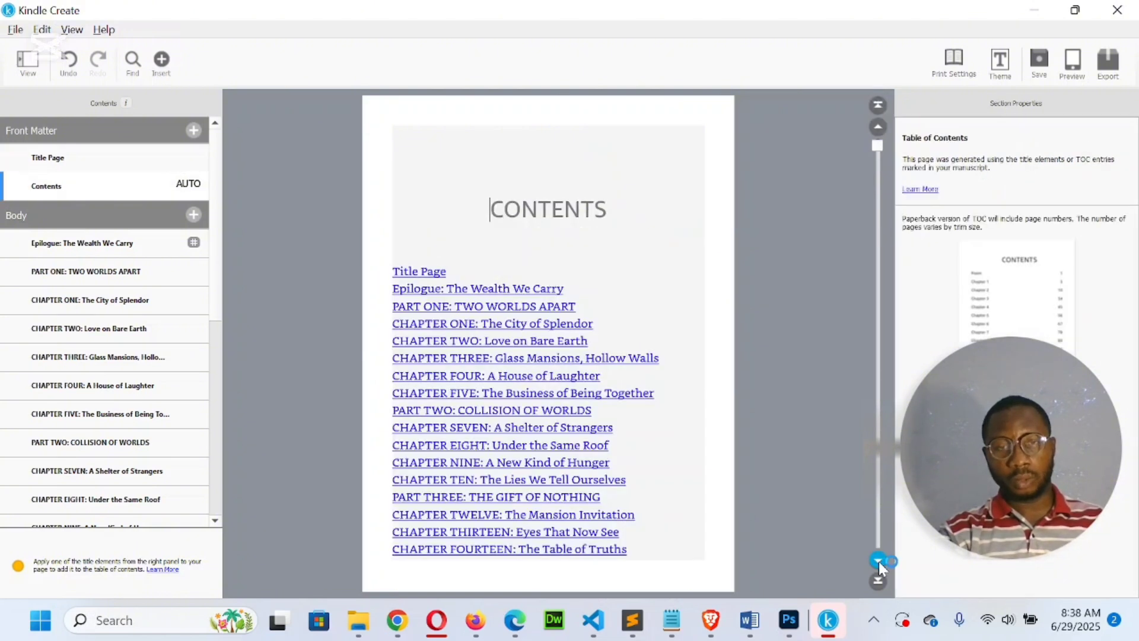
click(879, 127)
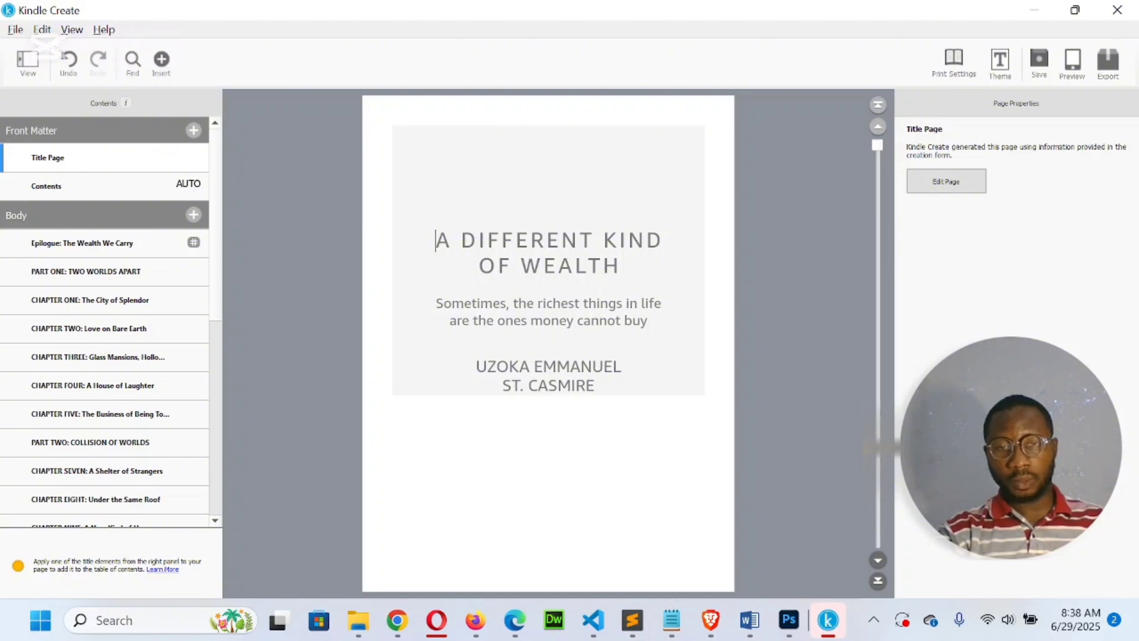
click(881, 561)
click(880, 563)
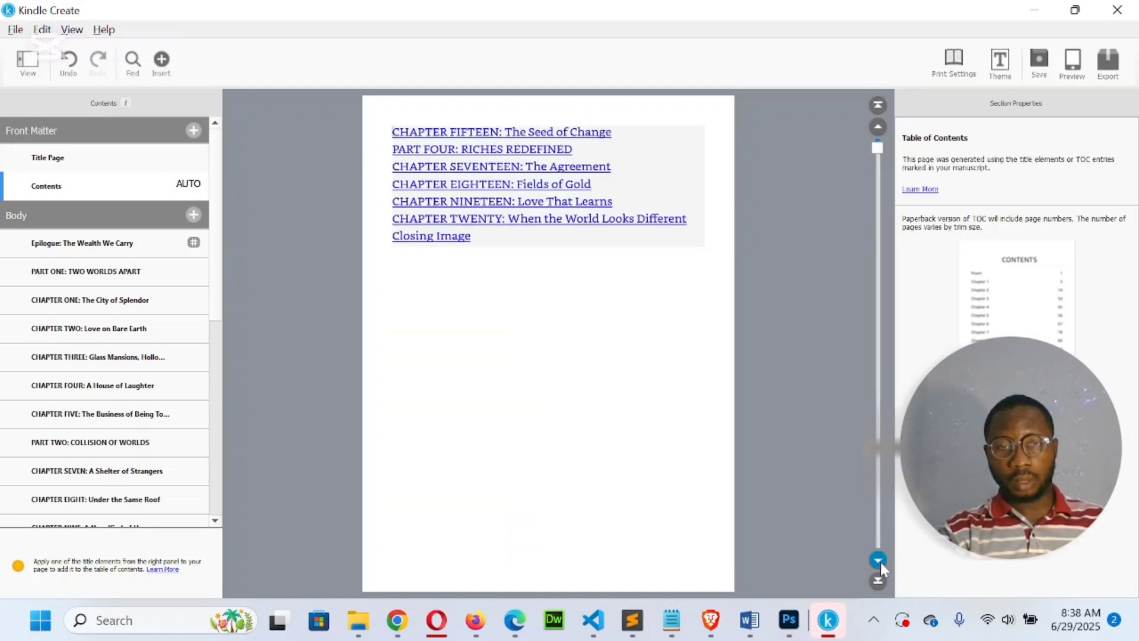
click(881, 562)
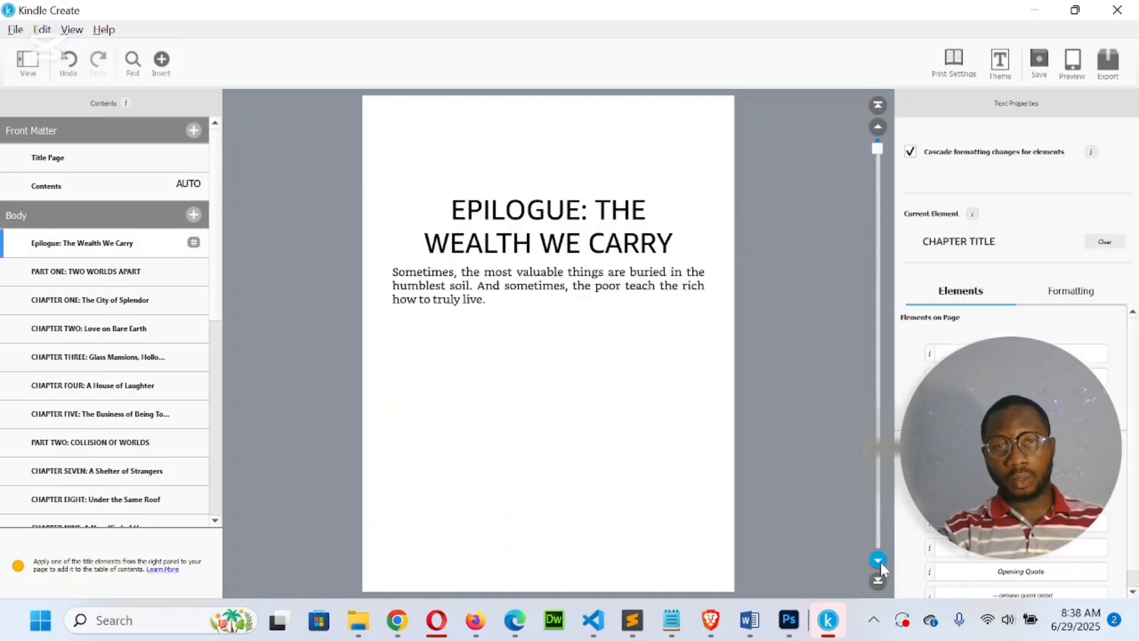
click(881, 561)
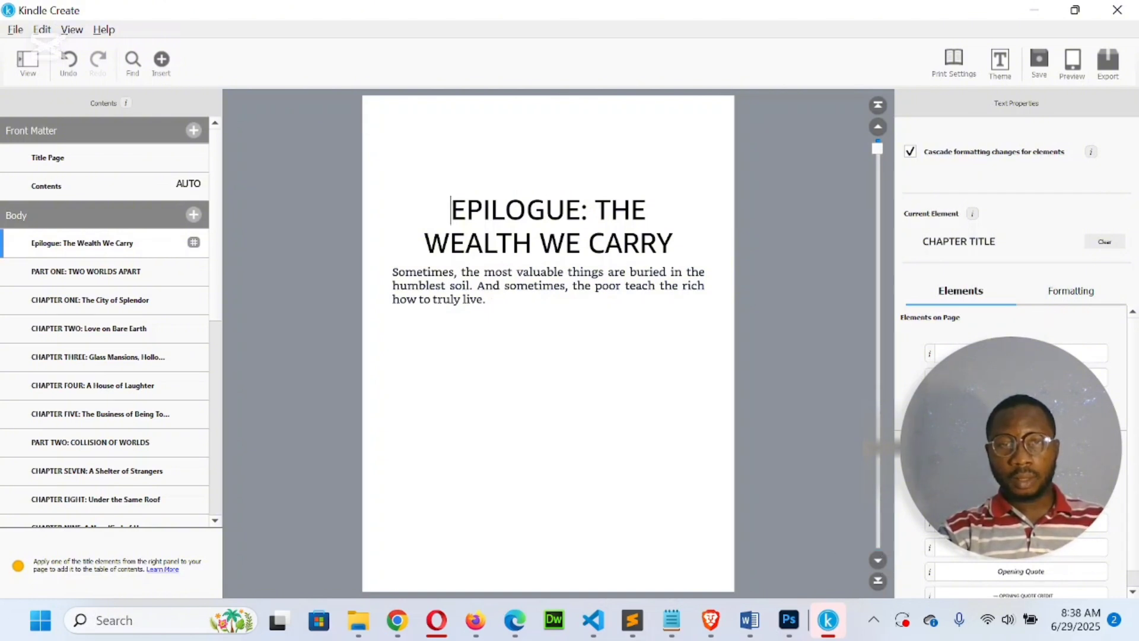
Step: Remove the Epilogue: The Wealth We Carry section from the body by clearing its whole title and paragraph
drag(594, 211, 676, 308)
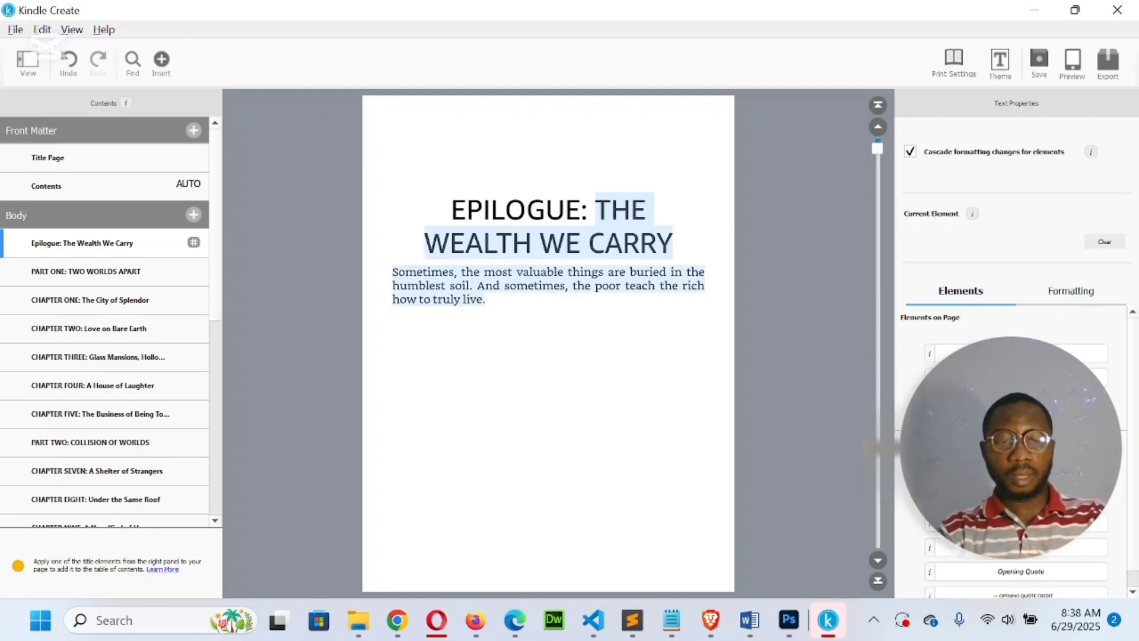
key(BackSpace)
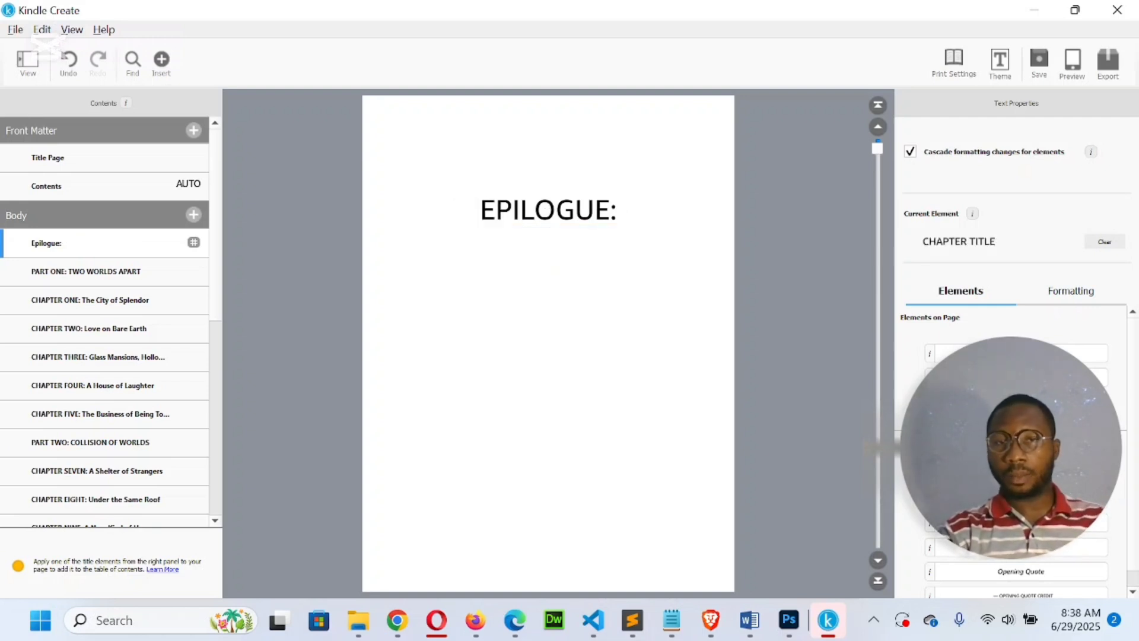
key(BackSpace)
key(BackSpace)
key(BackSpace)
key(BackSpace)
key(BackSpace)
key(BackSpace)
key(BackSpace)
key(BackSpace)
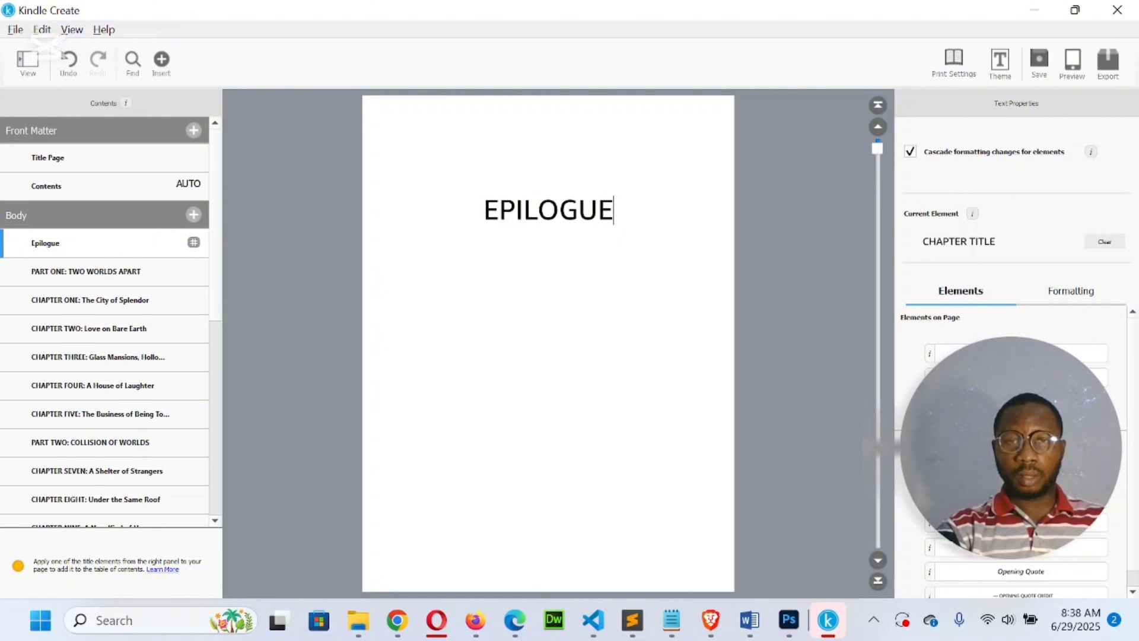
key(BackSpace)
key(BackSpace)
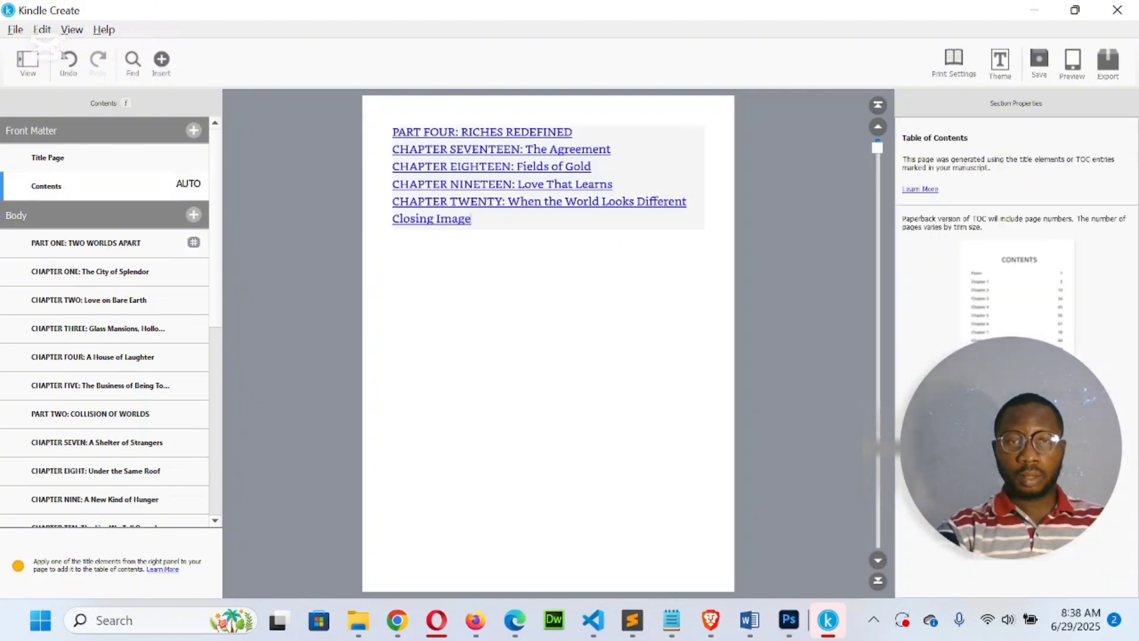
Step: Start an Epigraph page in the front matter and fill its quote with the former epilogue passage, from "The Wealth We Carry" to "truly live."
click(194, 131)
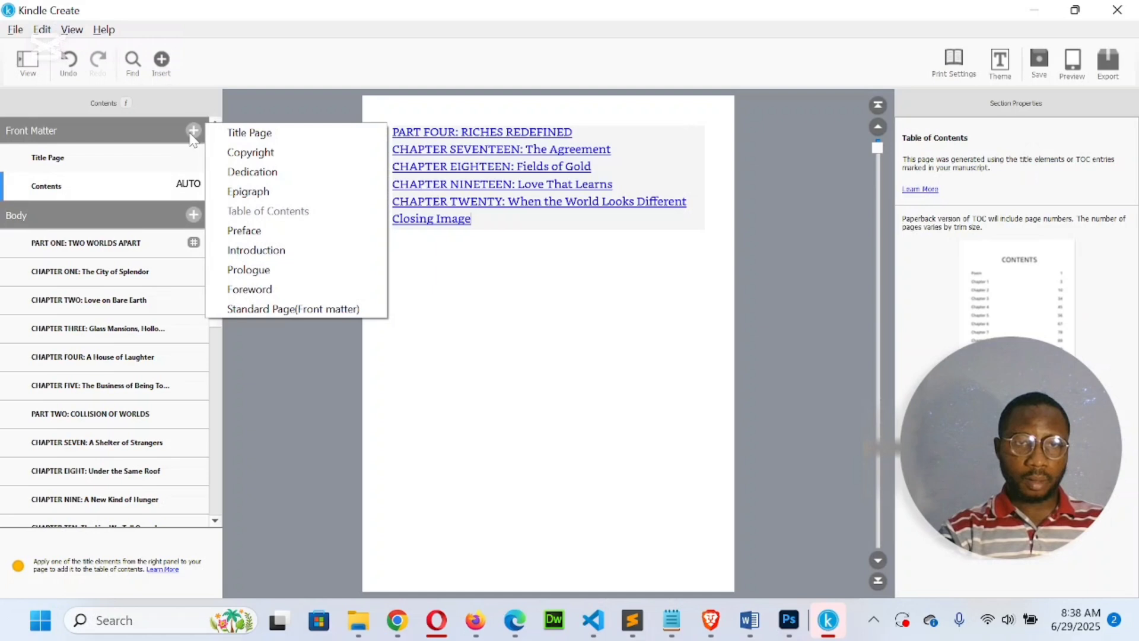
click(252, 192)
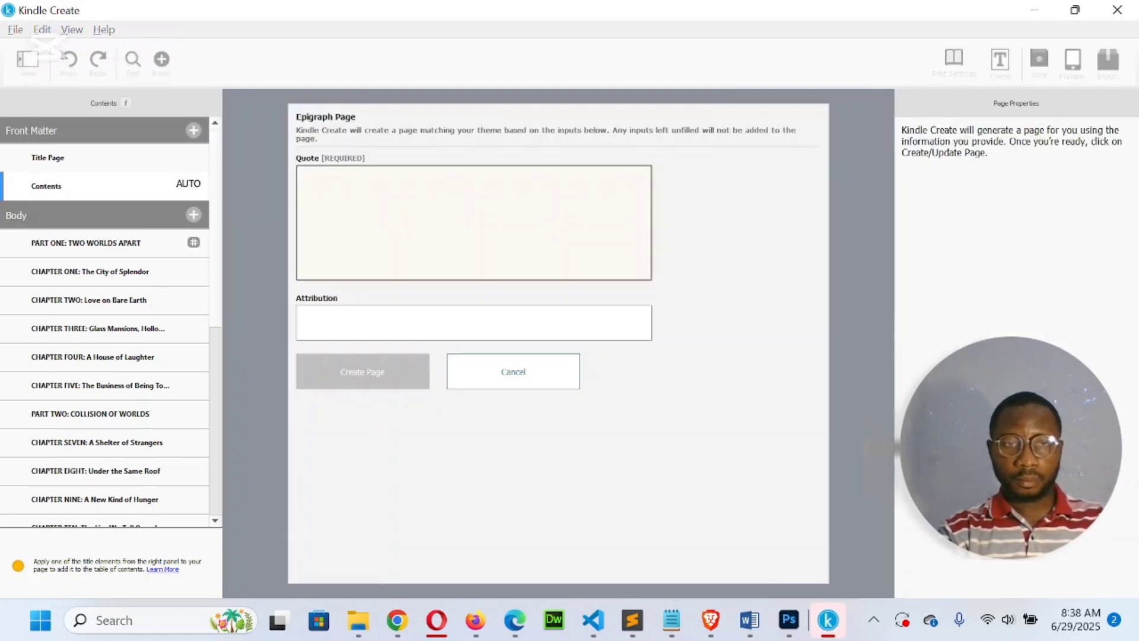
text(The Wealth We Carry Sometimes, the most valuable things are buried in the humblest soil. And sometimes, the poor teach the rich how to truly live.)
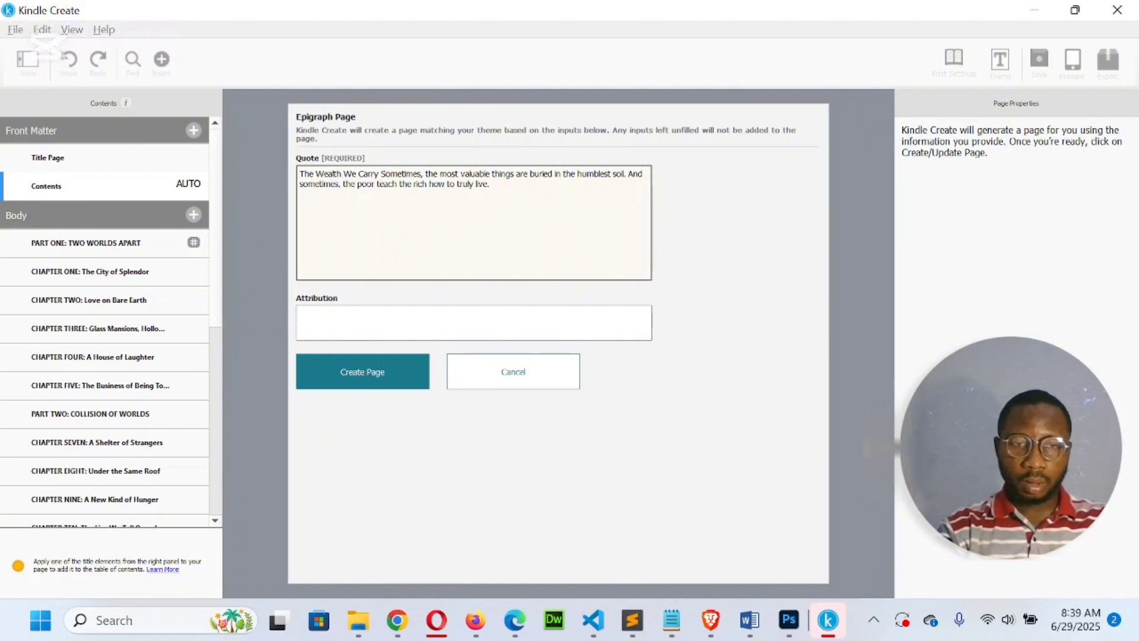
Step: Enter the author's full name in capitals as the epigraph's attribution and create the page
text(UZOKA)
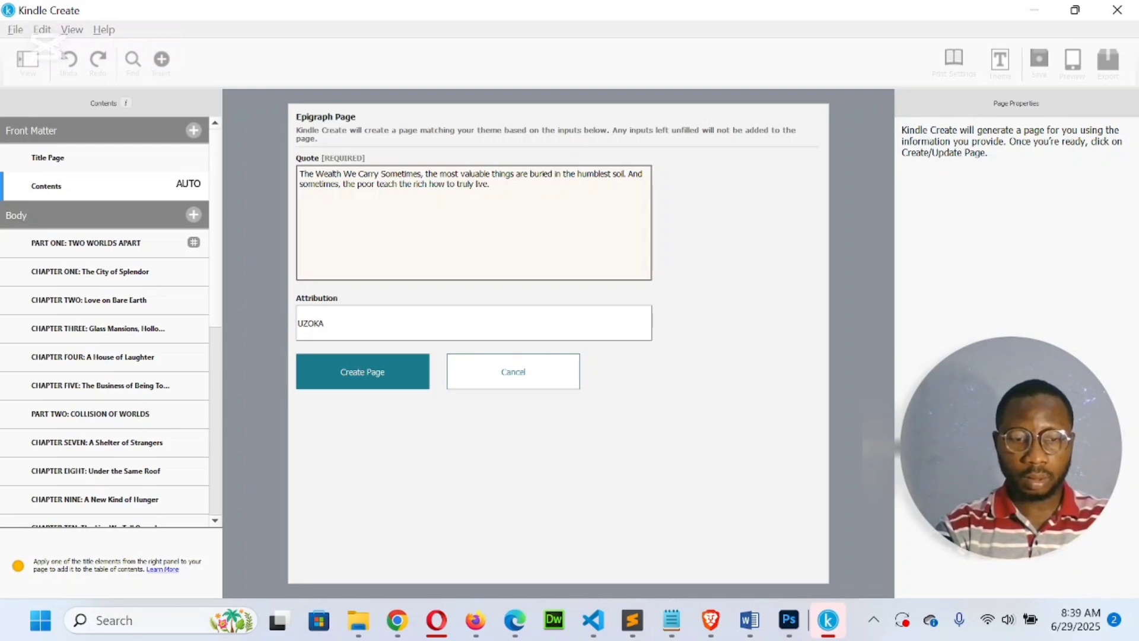
text( EMMAN)
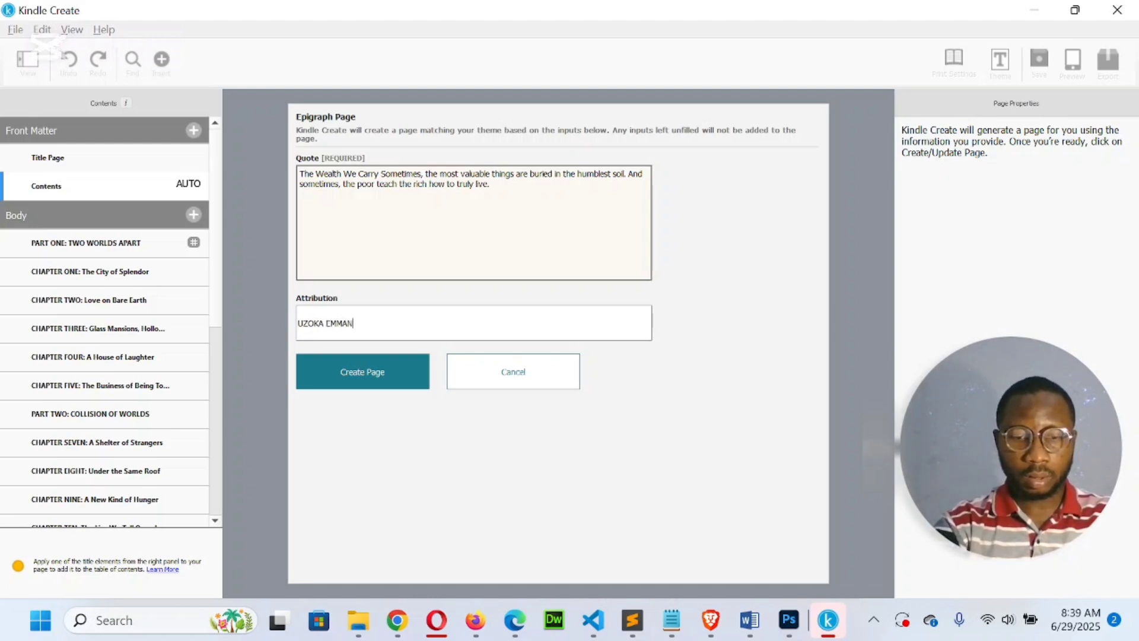
text(UEL S)
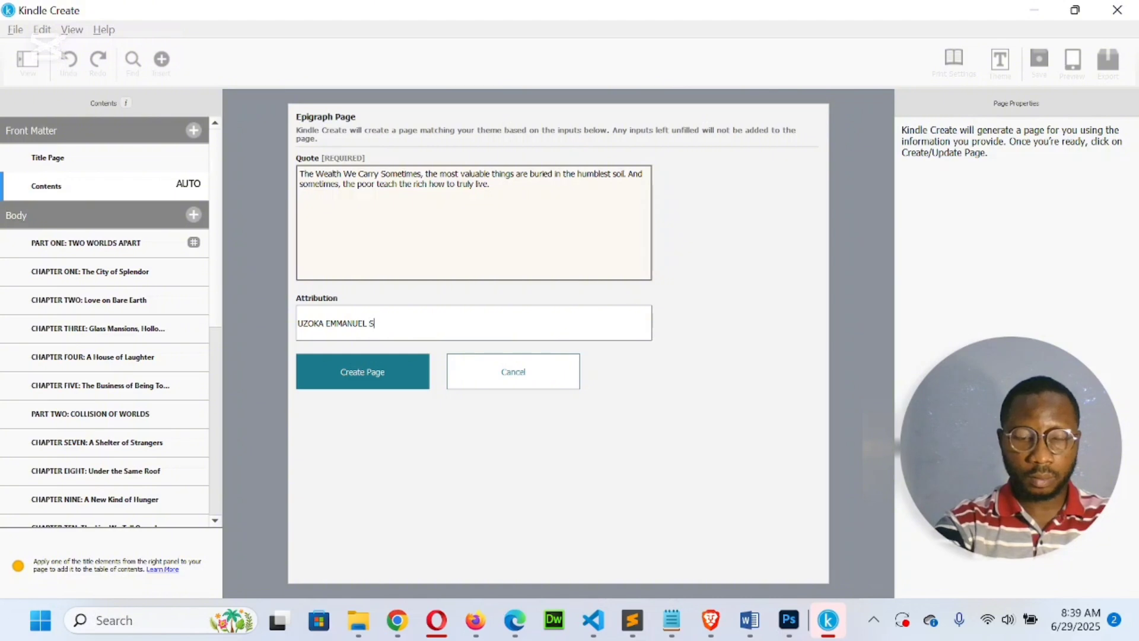
text(T. CASM)
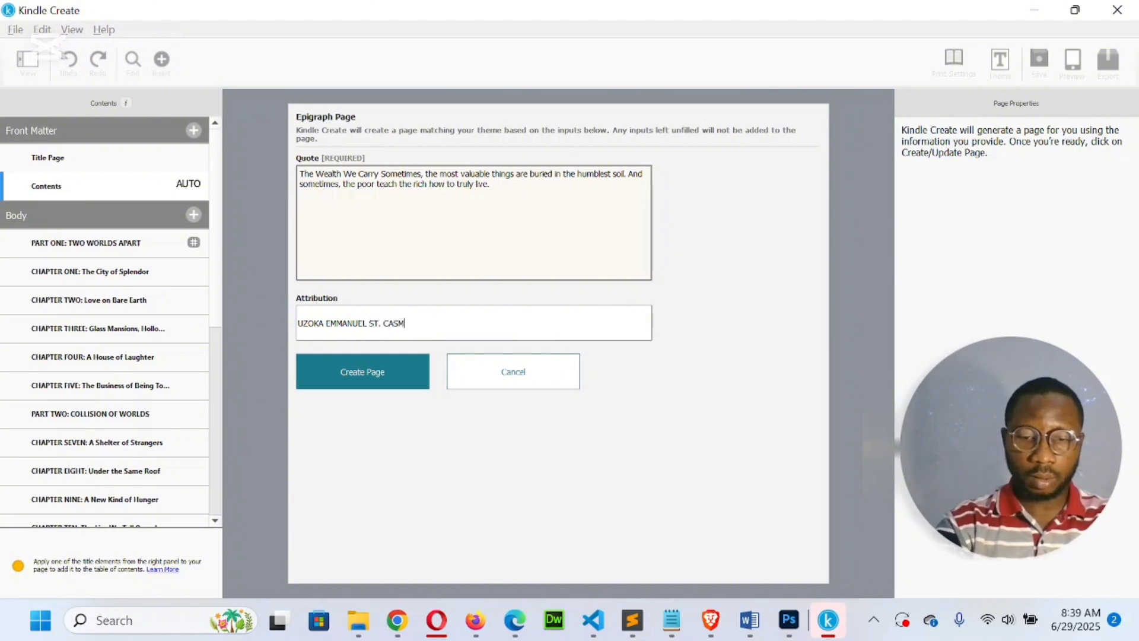
text(IRE)
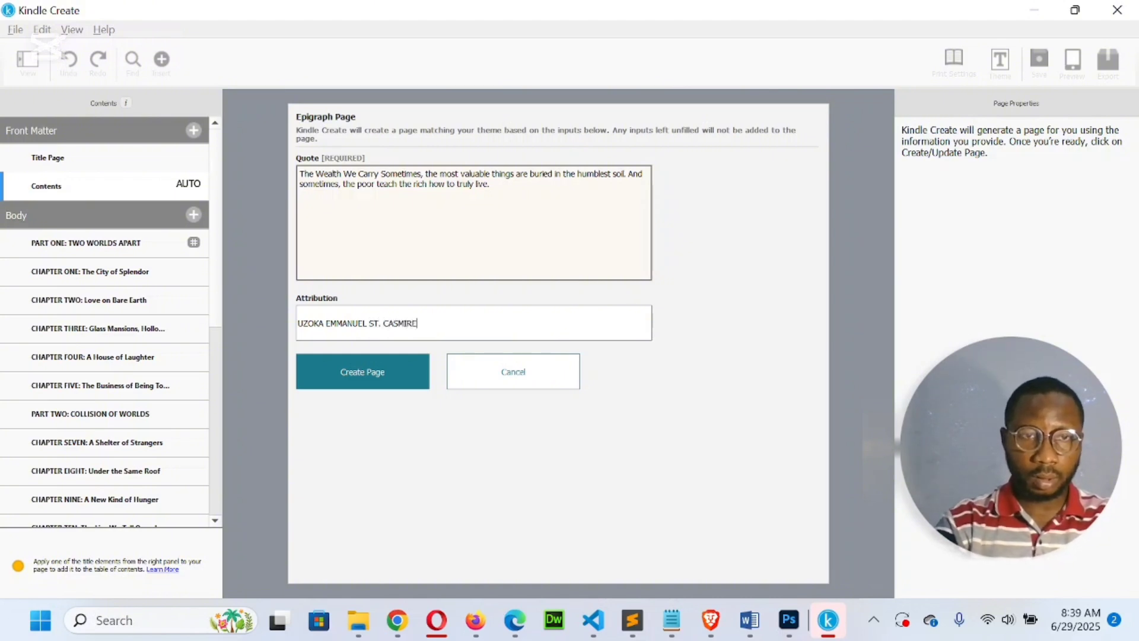
click(351, 369)
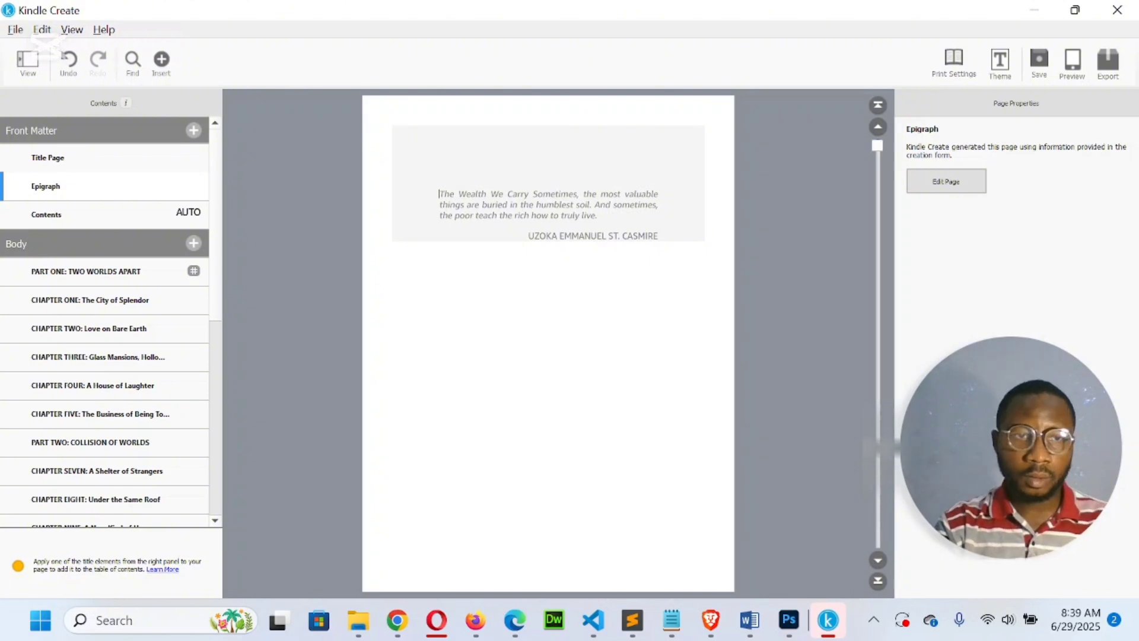
Step: Review the title page, the new epigraph page and the contents page, and return to the title page
click(878, 127)
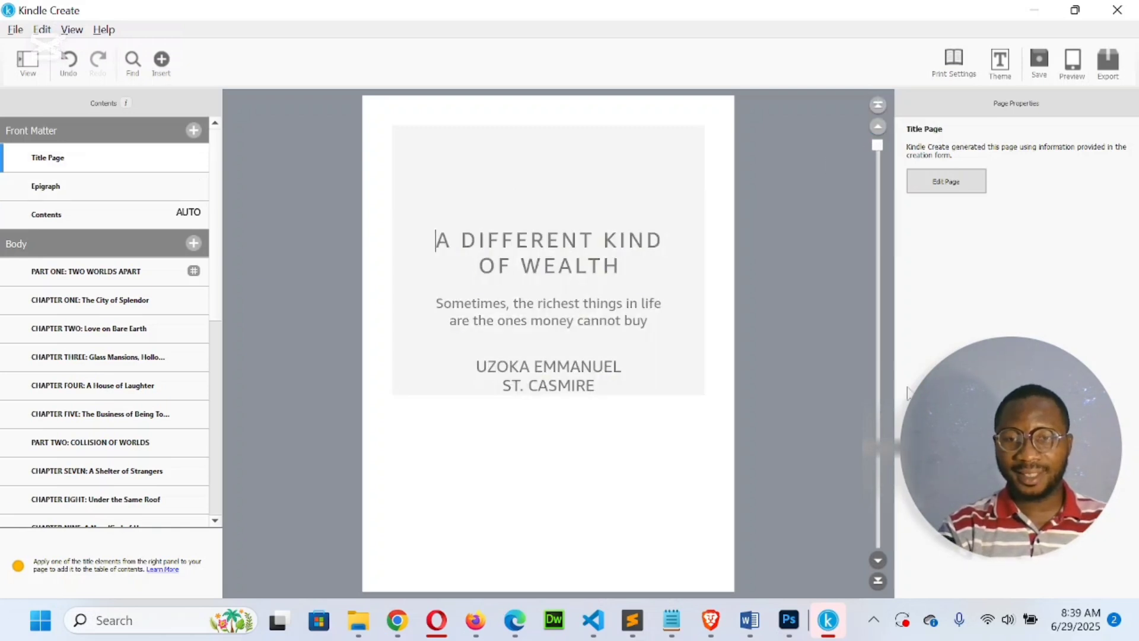
click(878, 561)
click(878, 560)
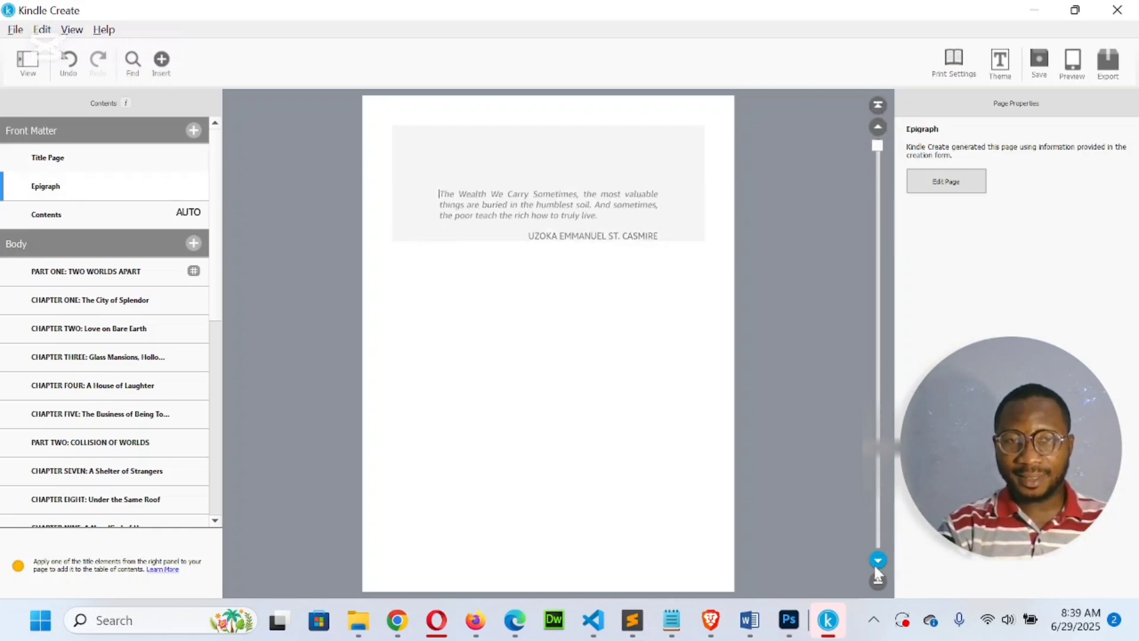
click(878, 560)
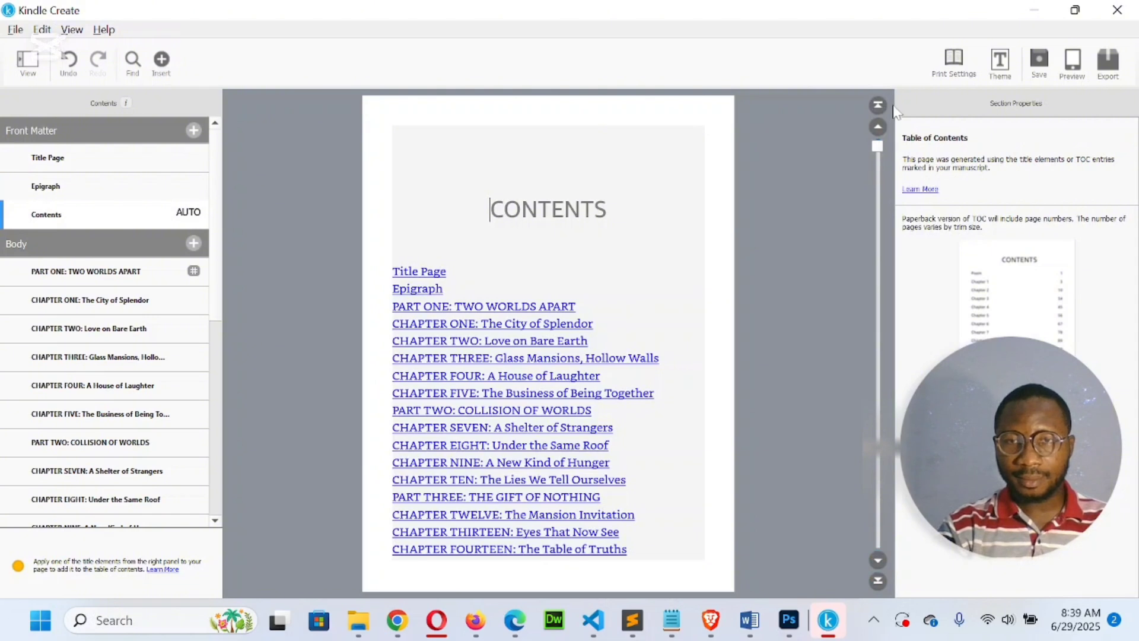
click(880, 123)
click(878, 126)
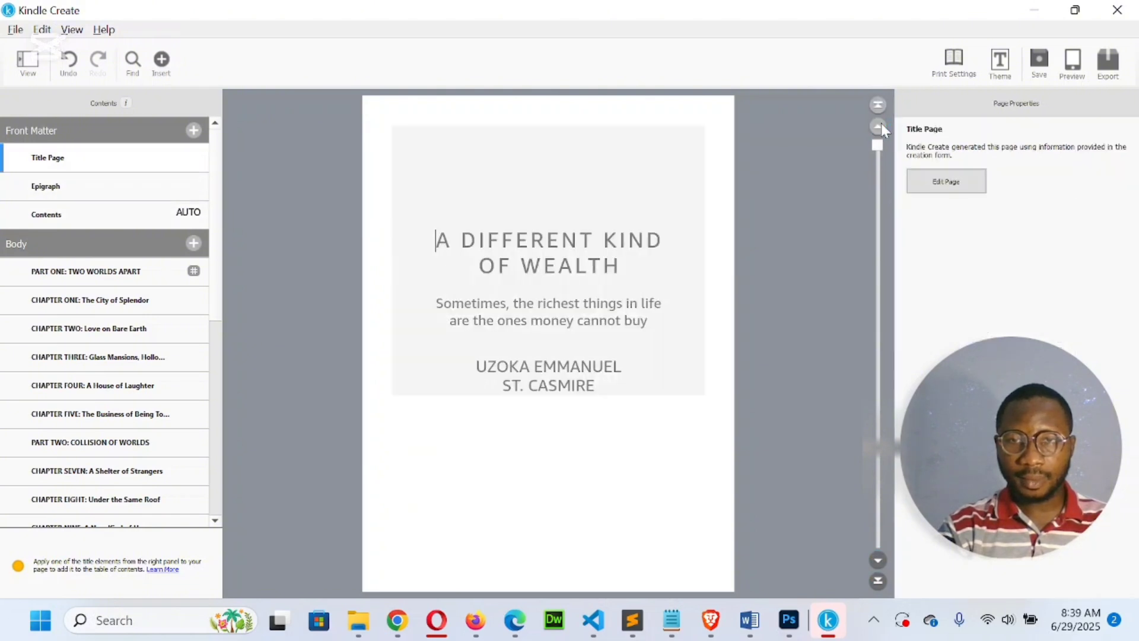
Step: Try to replace the epigraph's quote directly on its page with the "The Wealth We Carry" passage, and undo the replacement
click(878, 561)
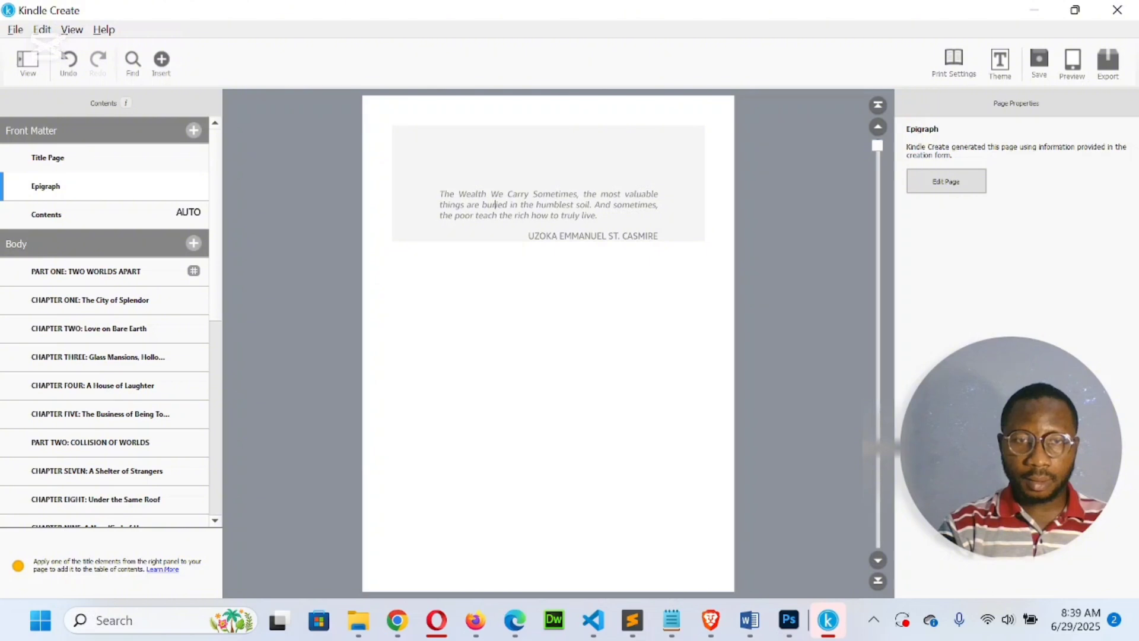
key(ctrl+a)
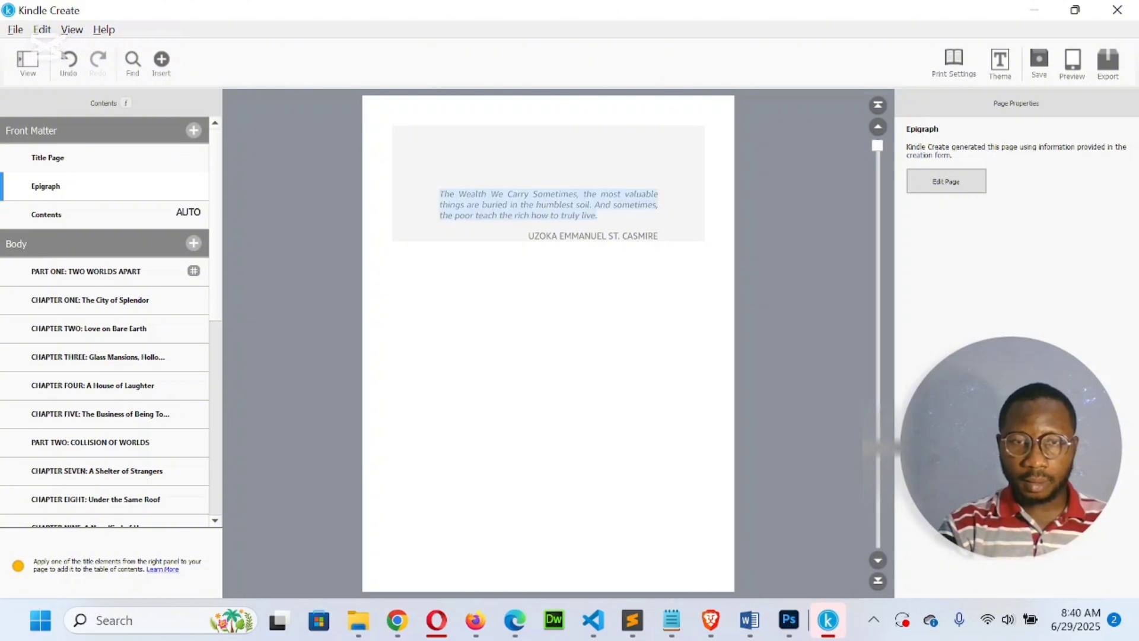
text(The Wealth We Carry Sometimes, the most valuable things are buried in the humblest soil. And sometimes, the poor teach the rich how to truly live.)
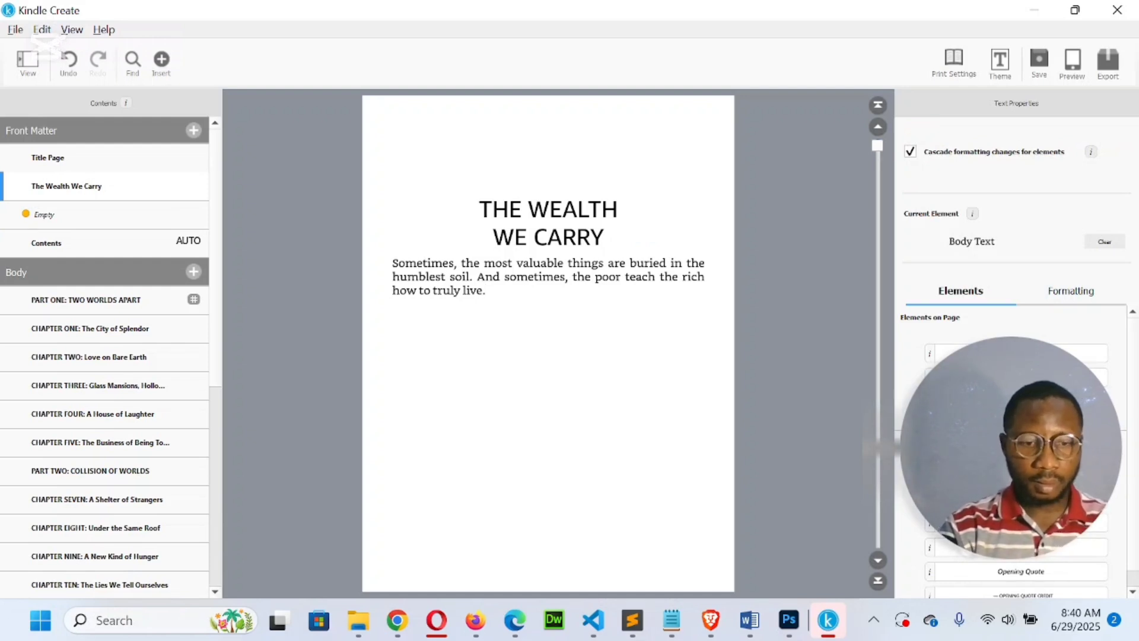
key(ctrl+z)
click(486, 194)
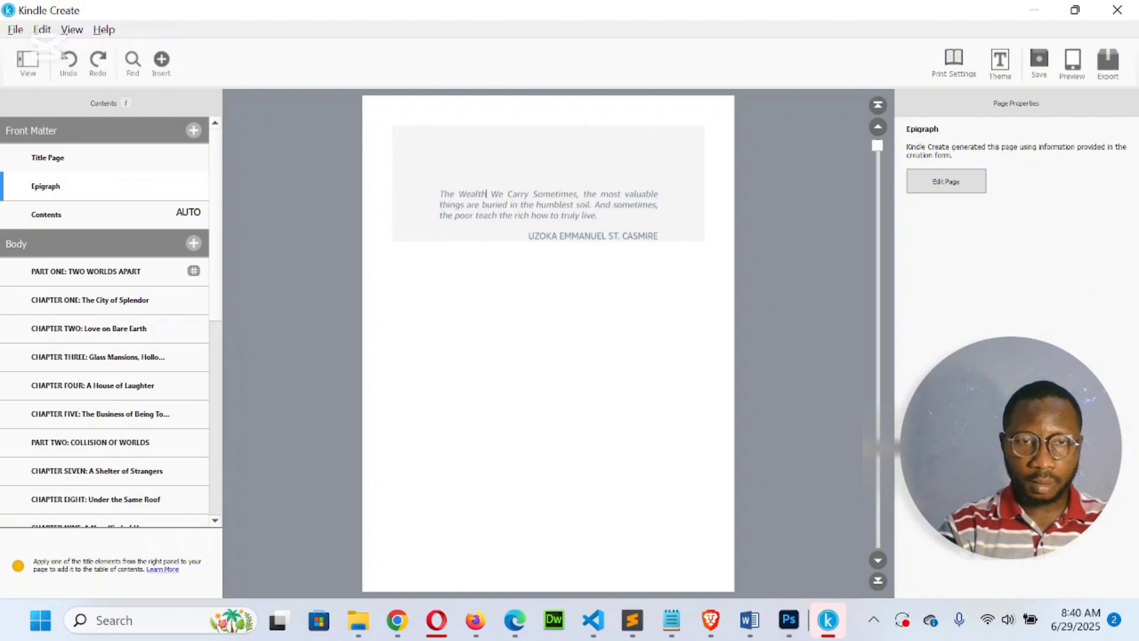
click(439, 194)
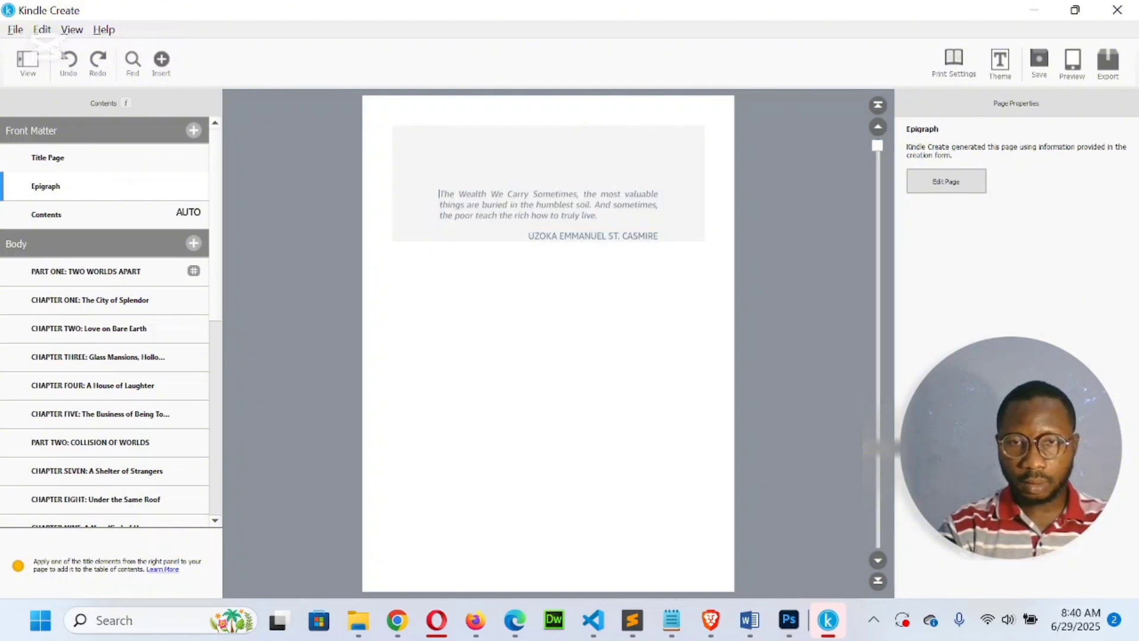
Step: Open the epigraph page's form for editing, and look up the book's tagline in the ChatGPT conversation in Edge before returning to Kindle Create
click(946, 181)
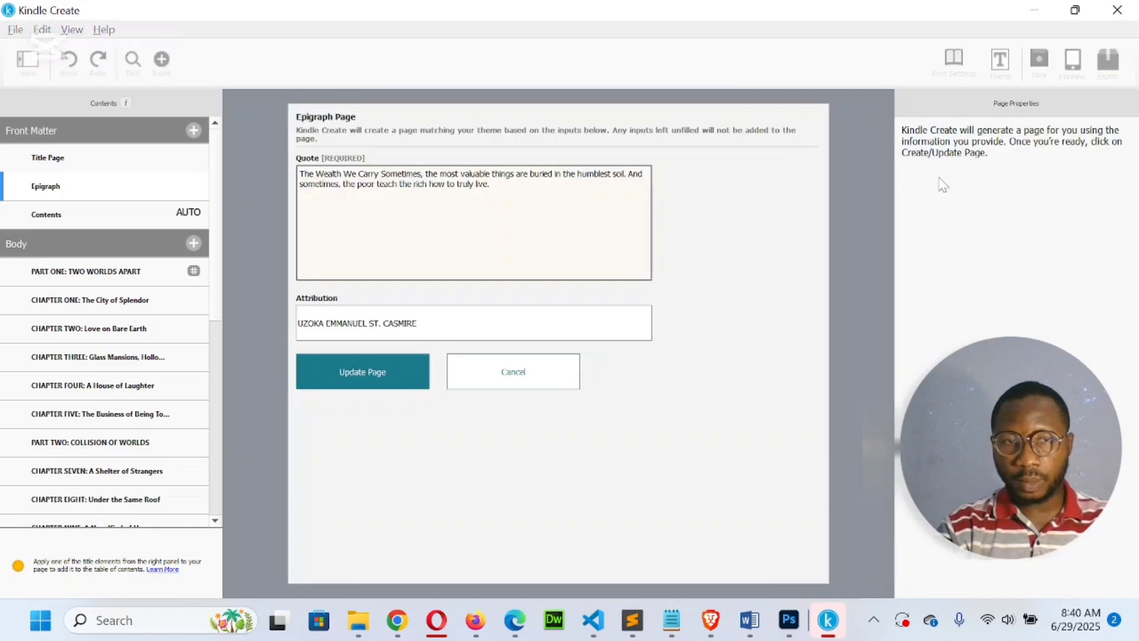
key(ctrl+a)
key(ctrl+c)
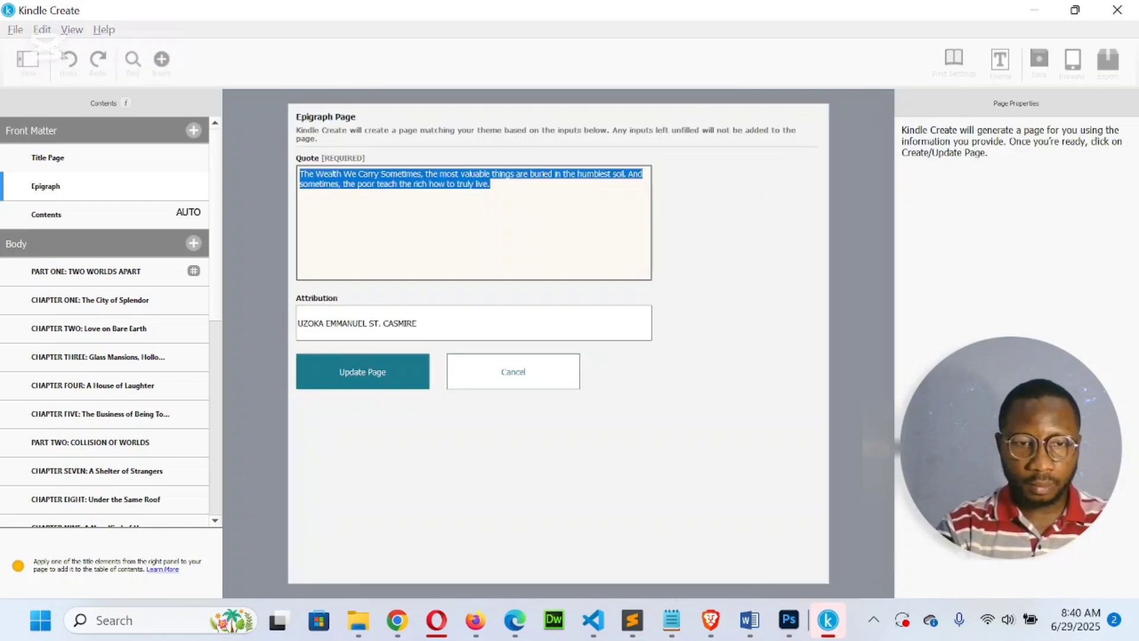
click(490, 219)
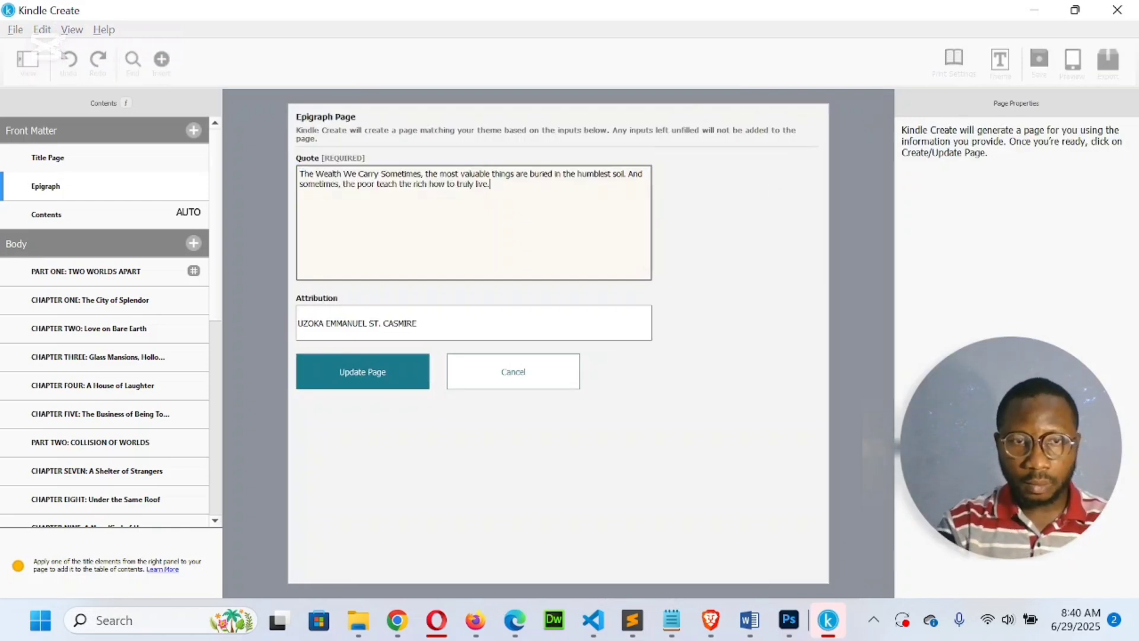
click(524, 630)
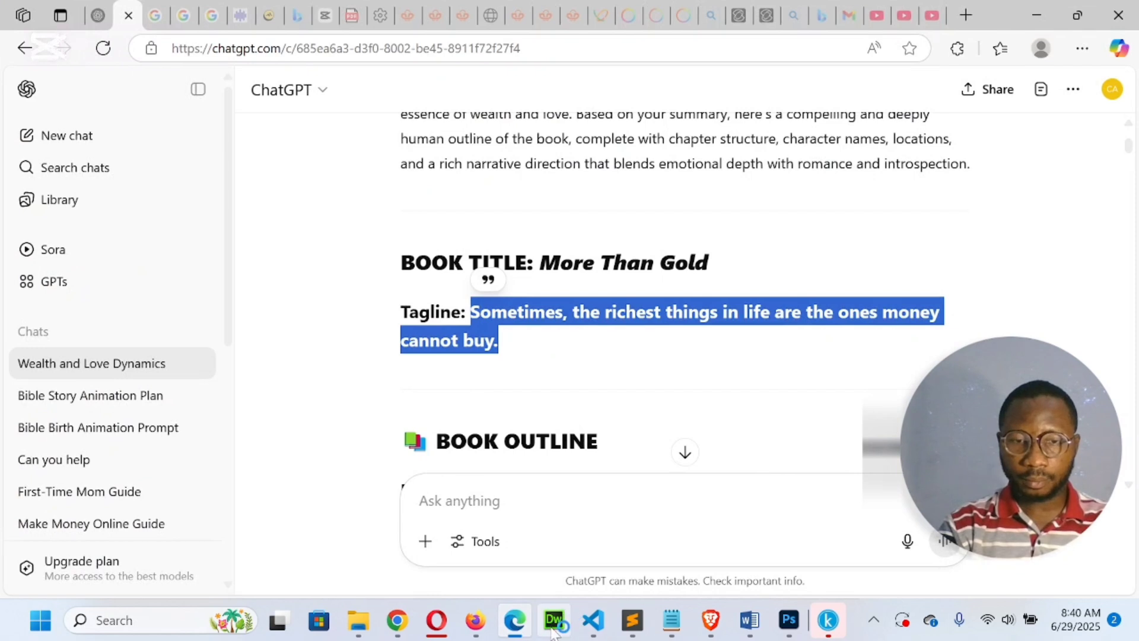
click(828, 620)
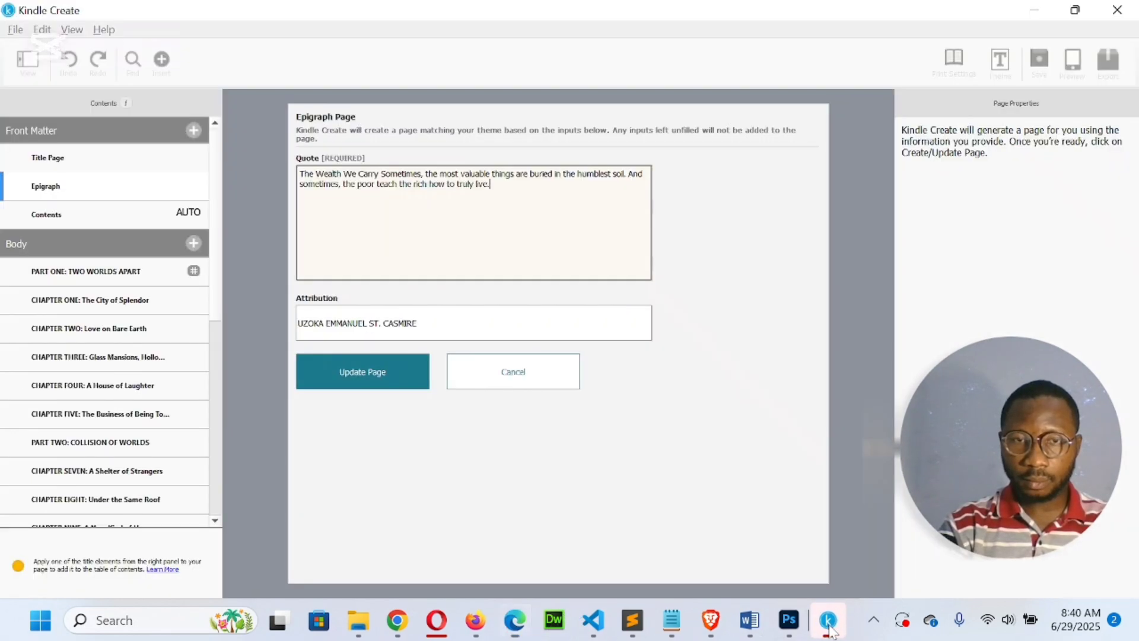
Step: Keep the epigraph's existing quote and add the line "Sometimes, the richest things in life are the ones money cannot buy." below it
key(ctrl+a)
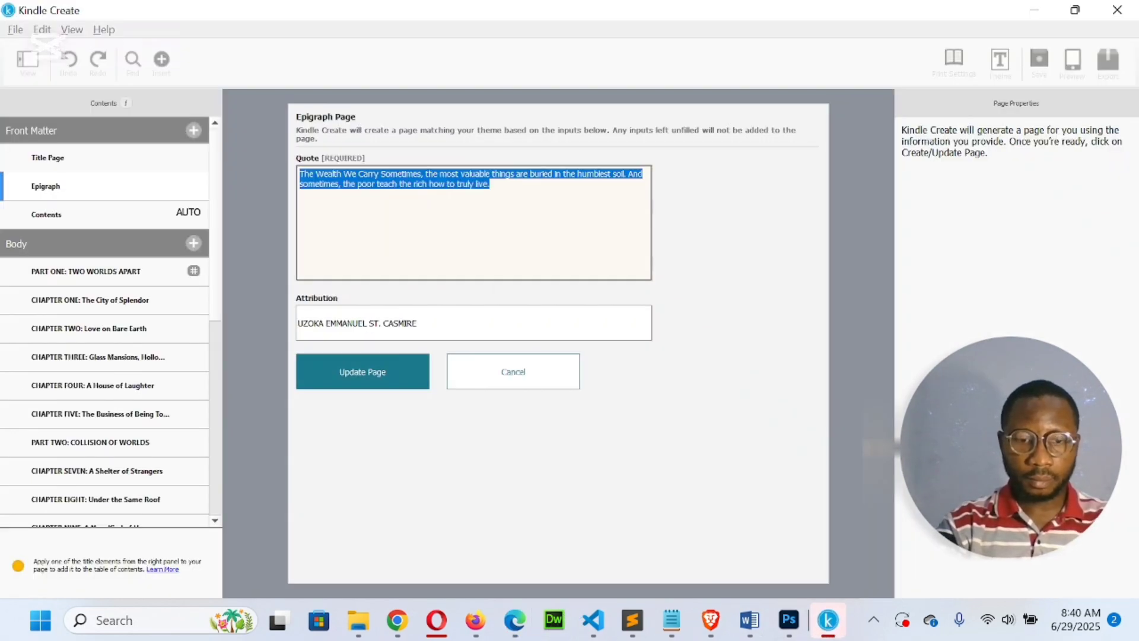
text(Sometimes, the richest things in life are the ones money cannot buy.)
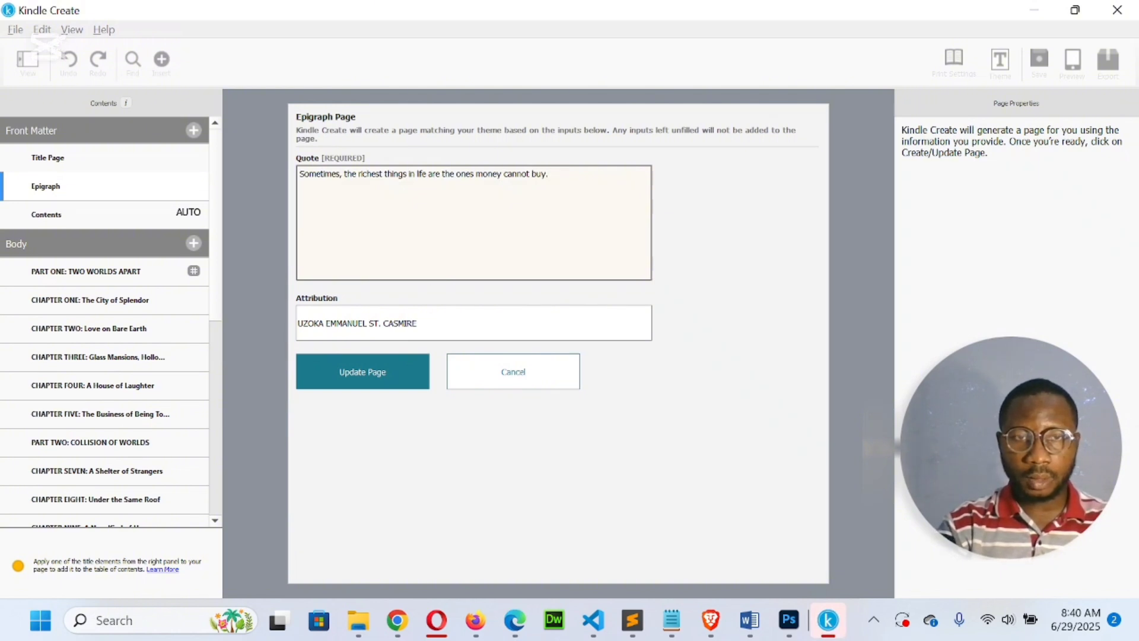
key(ctrl+a)
key(ctrl+v)
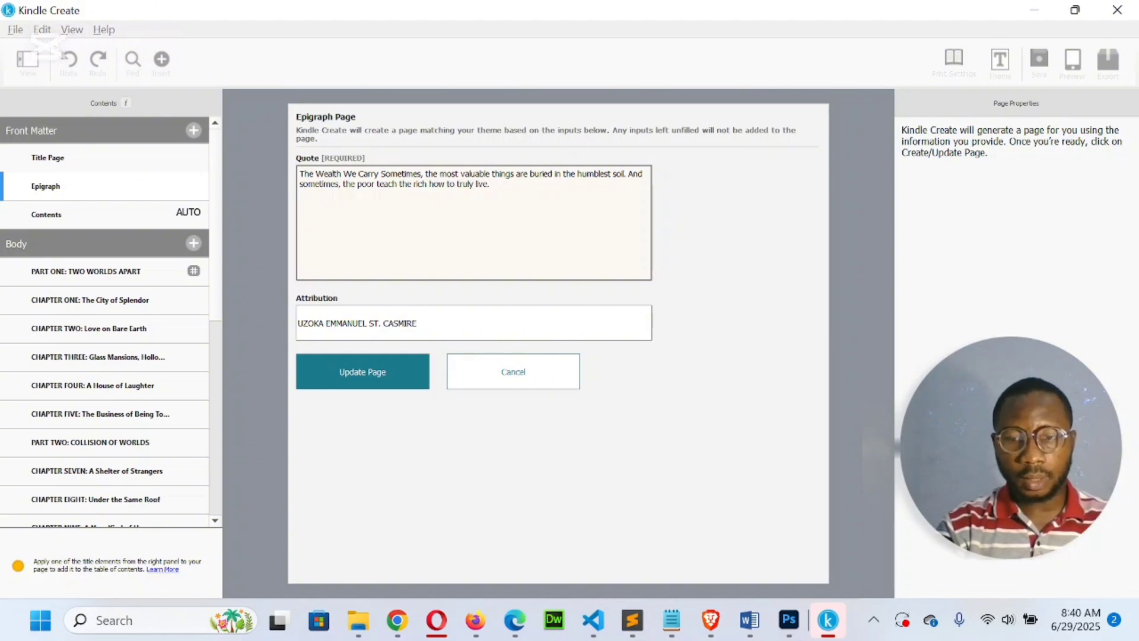
text(Sometimes, the richest things in life are the ones money cannot buy.)
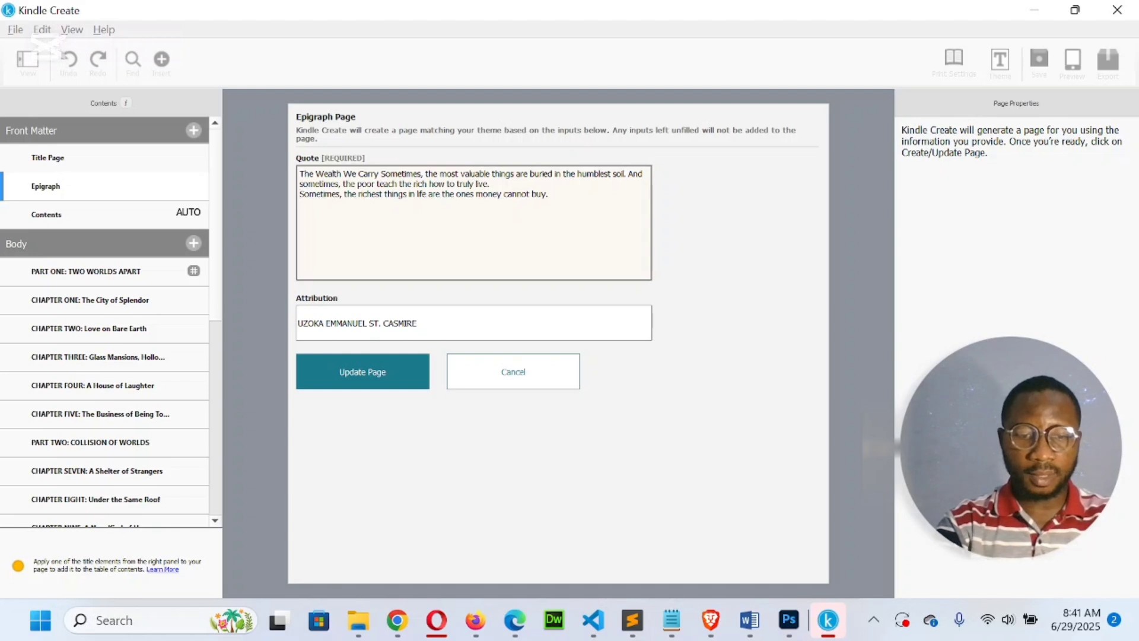
text(BECAUS)
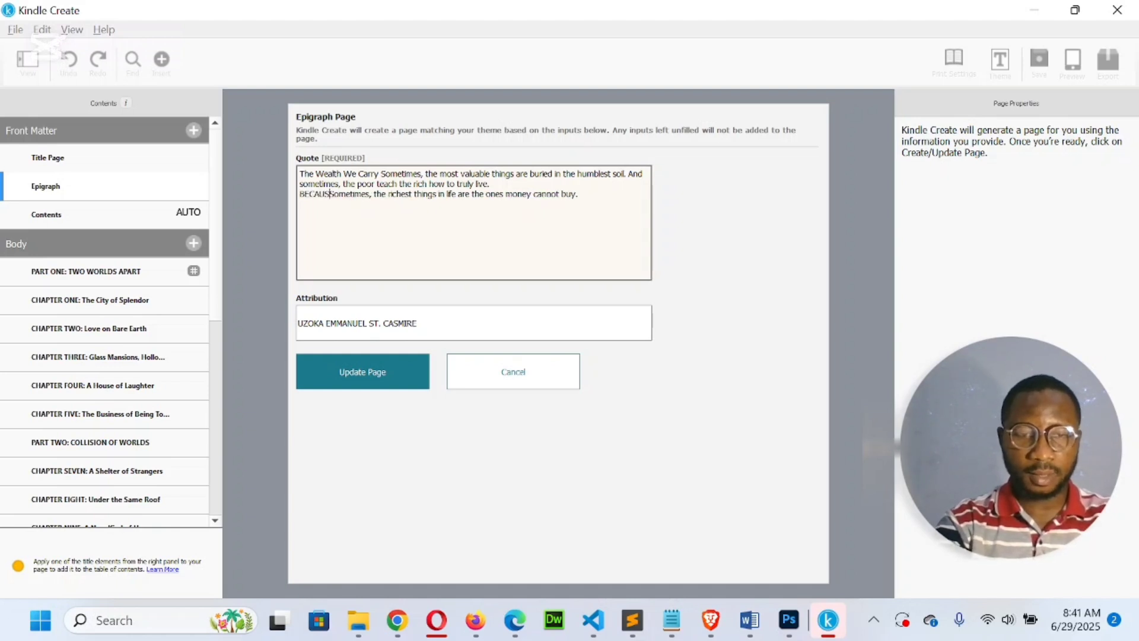
text(E)
key(BackSpace)
key(BackSpace)
key(BackSpace)
key(BackSpace)
key(BackSpace)
key(BackSpace)
key(BackSpace)
key(BackSpace)
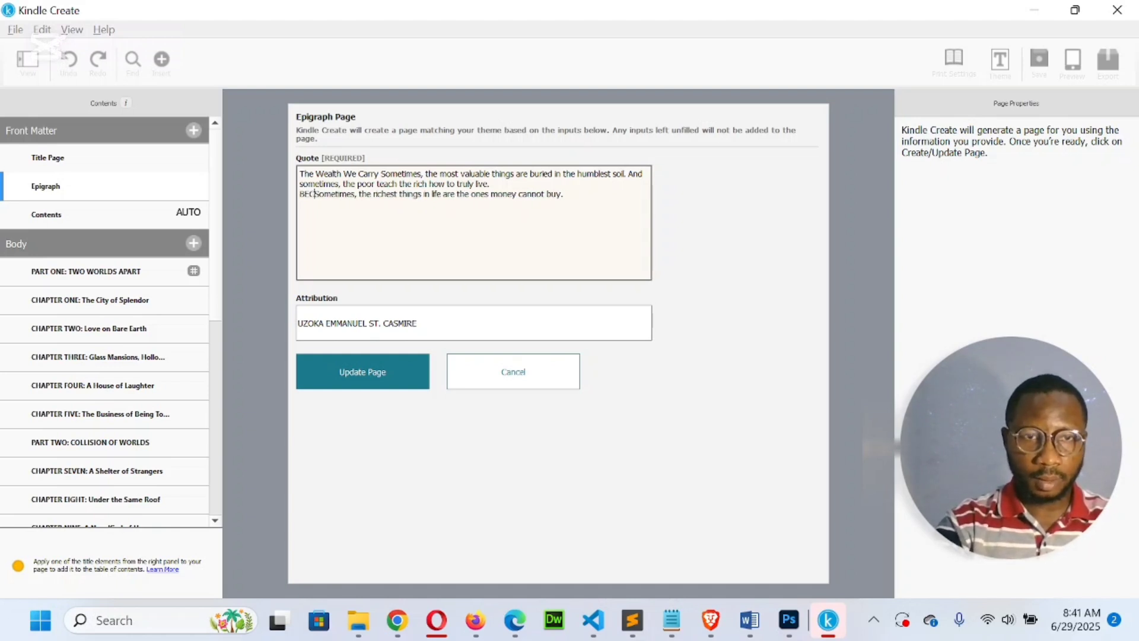
Step: Insert "because" in lowercase before the epigraph's added line and update the page
text(becaus)
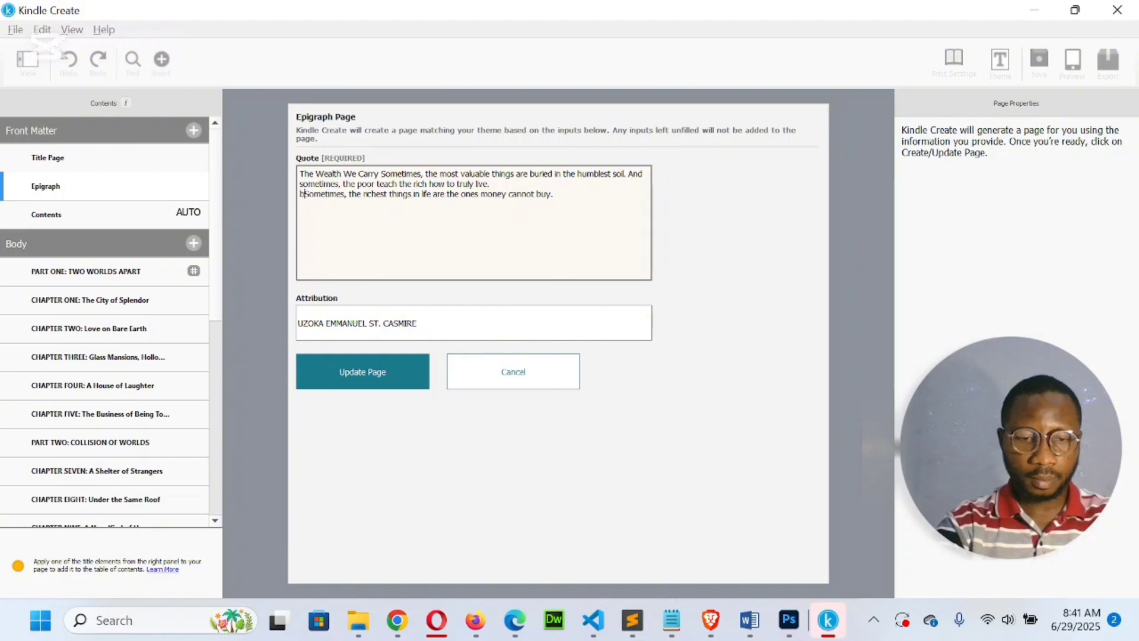
text(e)
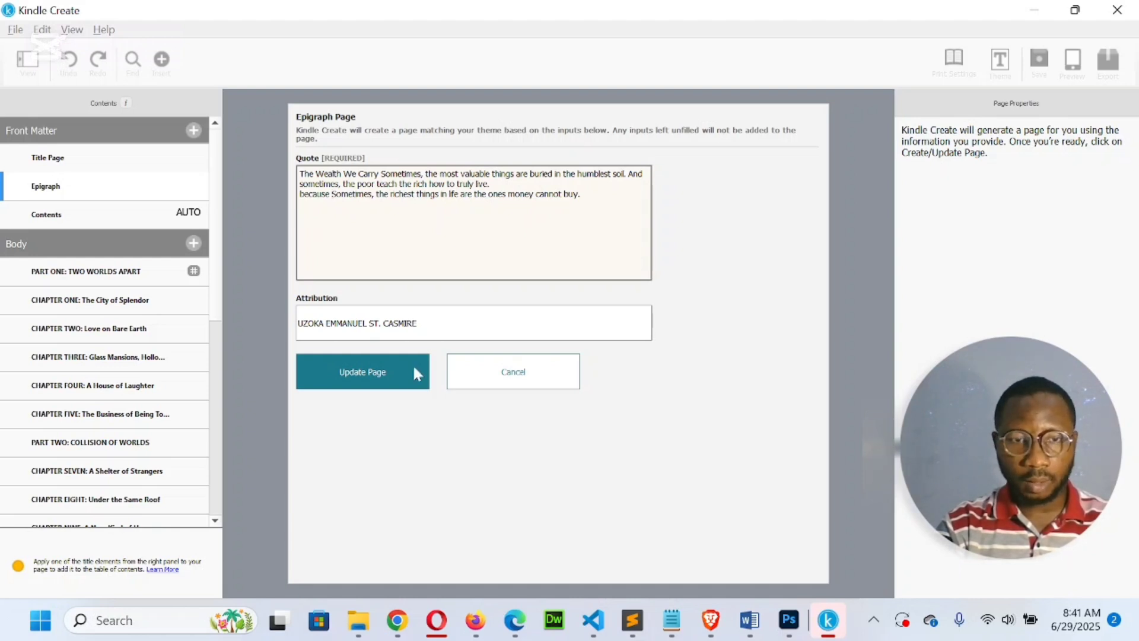
click(390, 384)
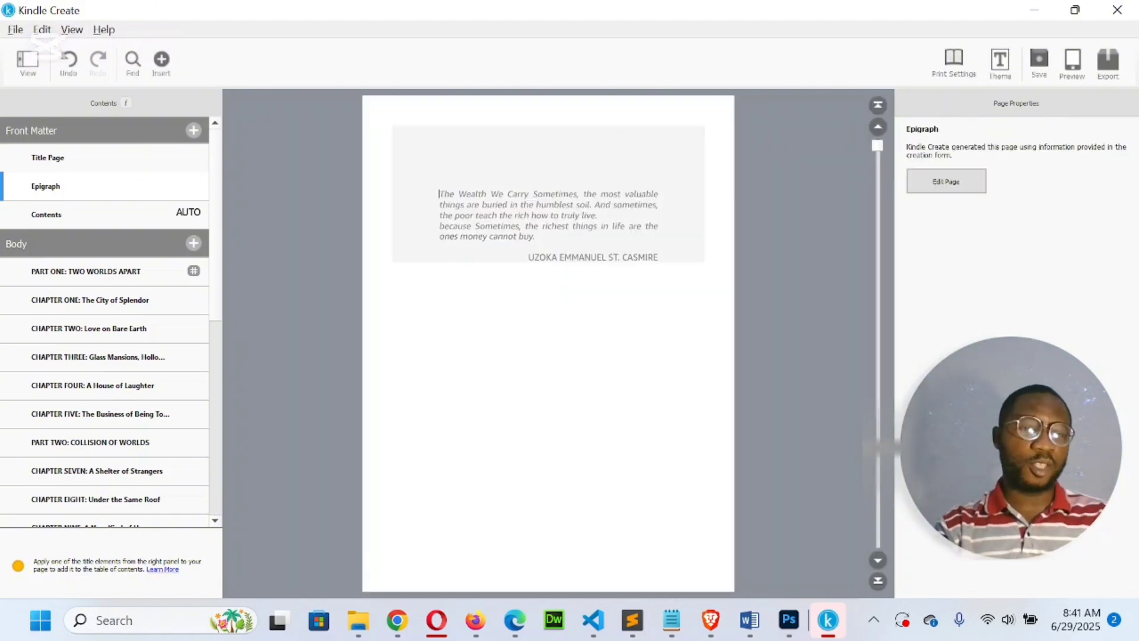
Step: Review the updated epigraph, the contents page and the available front matter page types, and collapse the Front Matter section
click(67, 157)
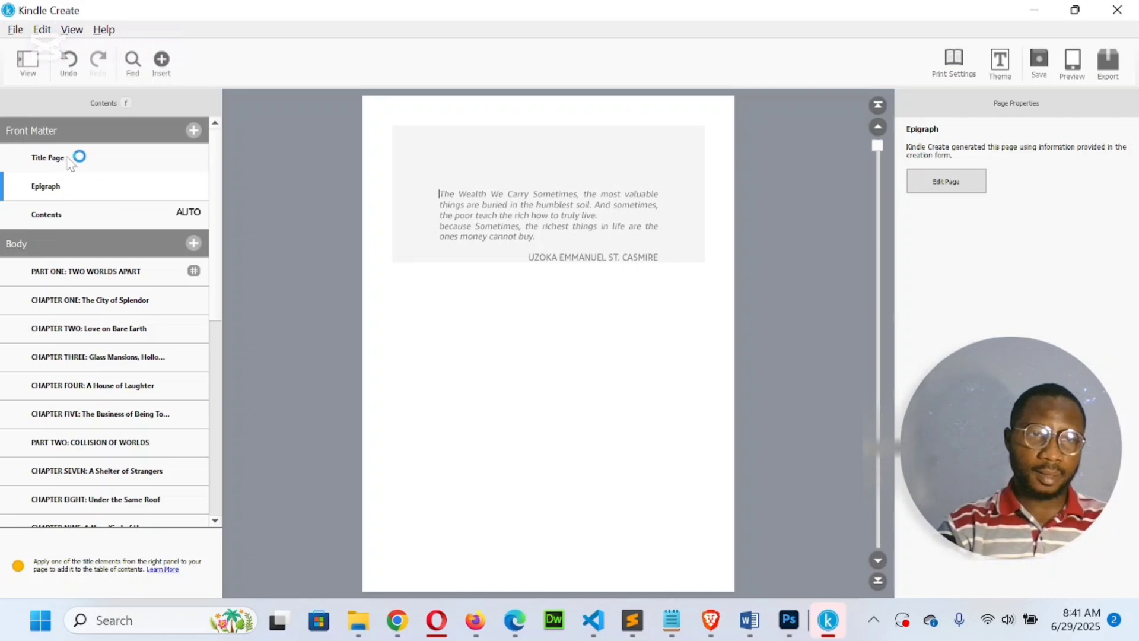
click(69, 189)
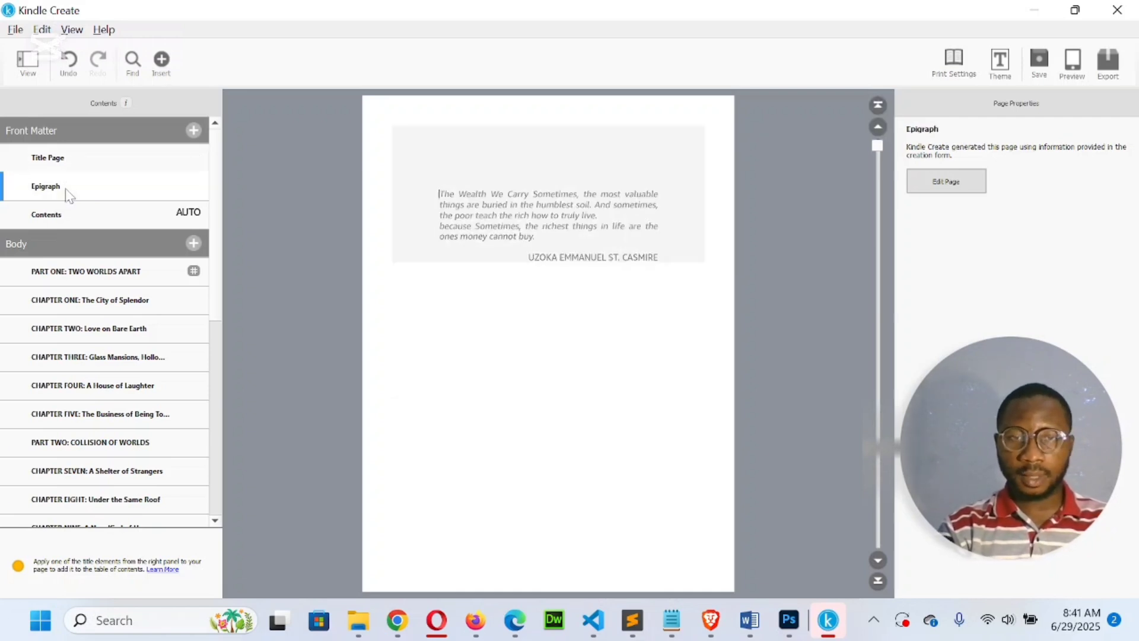
click(71, 220)
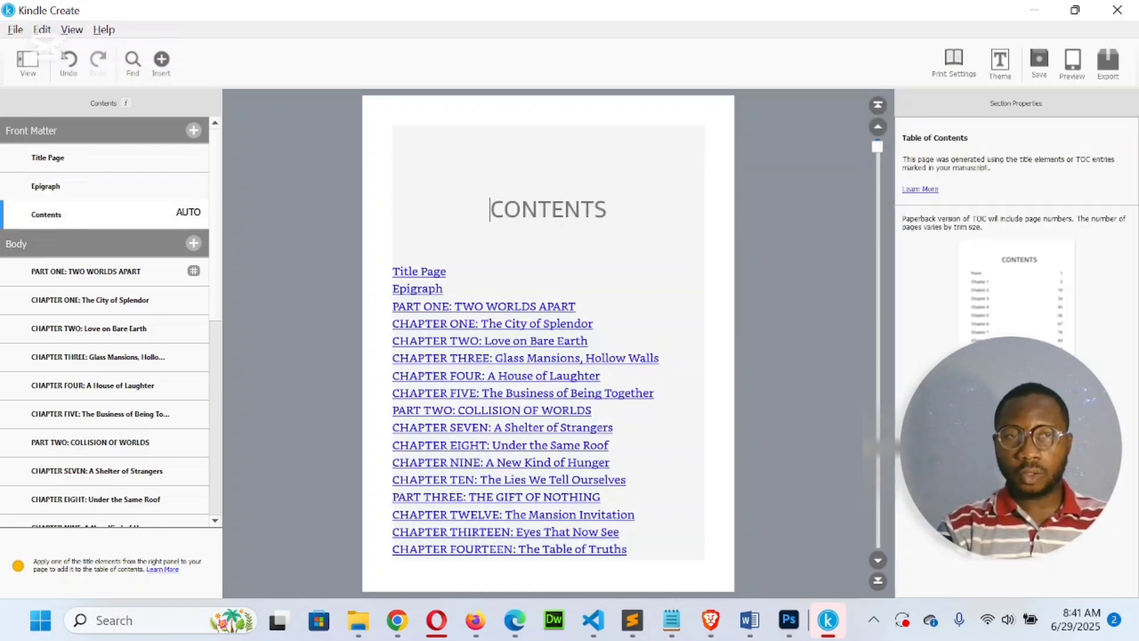
click(194, 131)
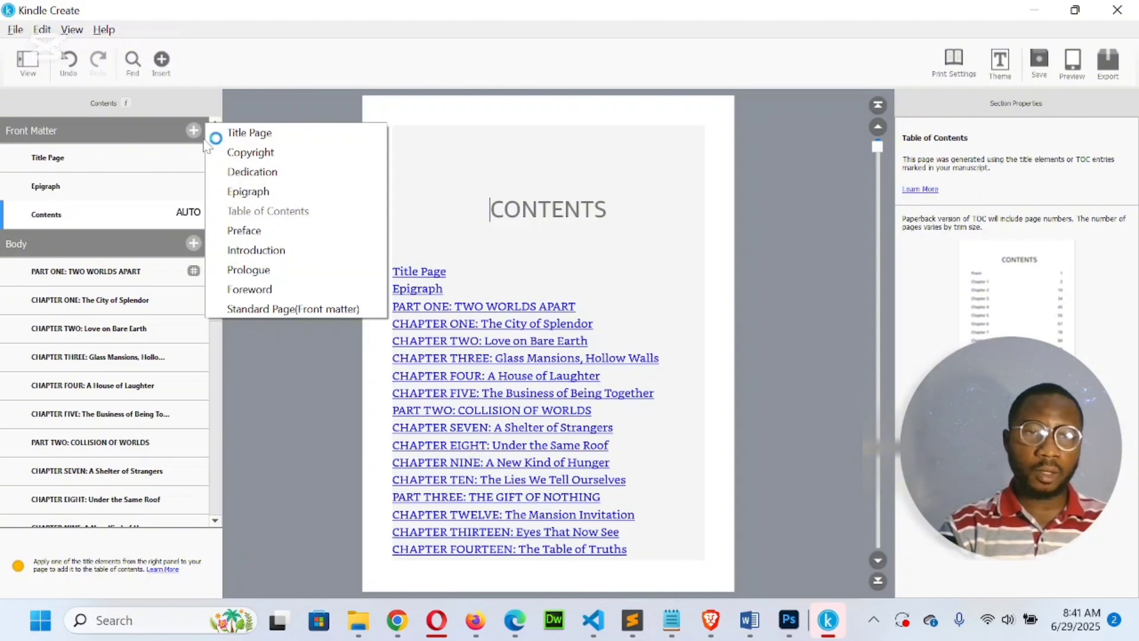
click(147, 143)
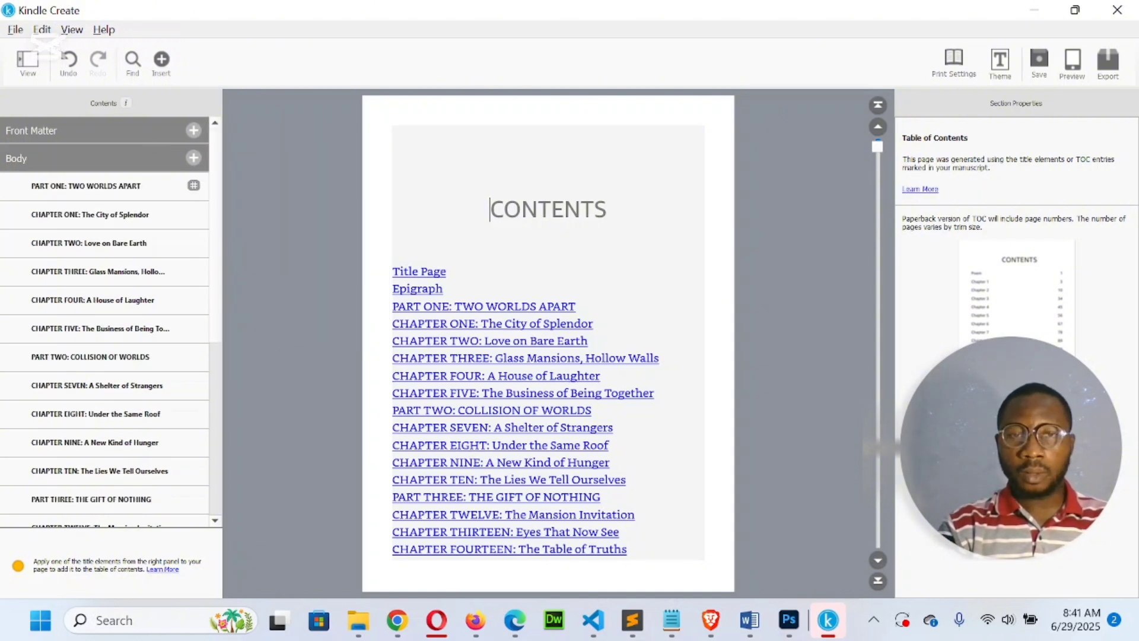
Step: Look through the whole manuscript from the contents page to the Closing Image chapter and back to the title page
scroll(548, 343, down, 15)
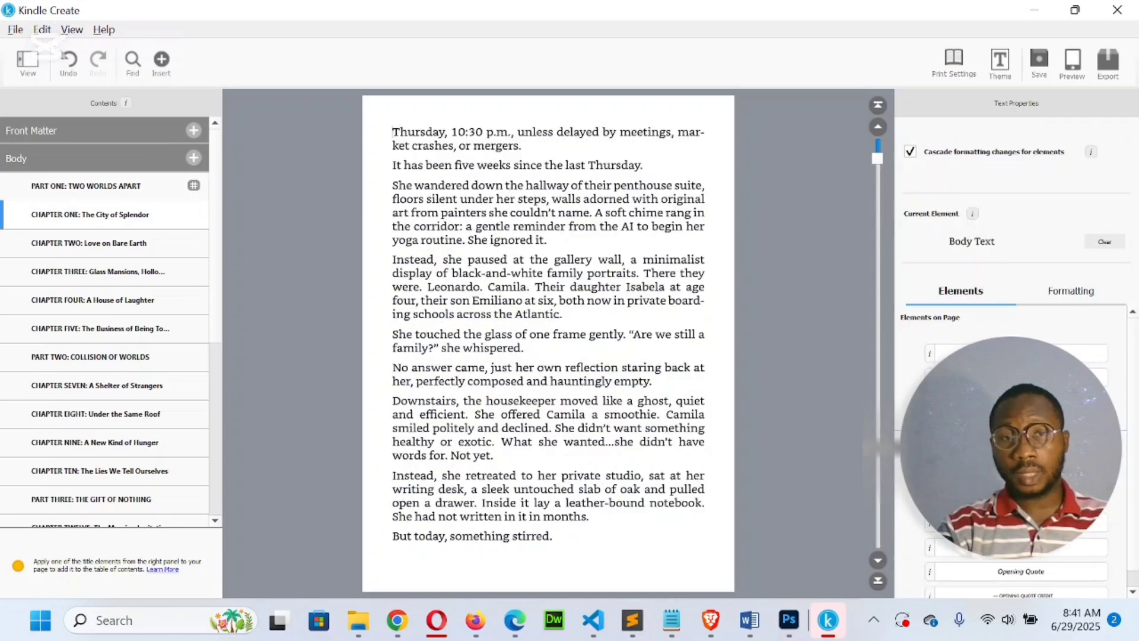
scroll(548, 343, down, 20)
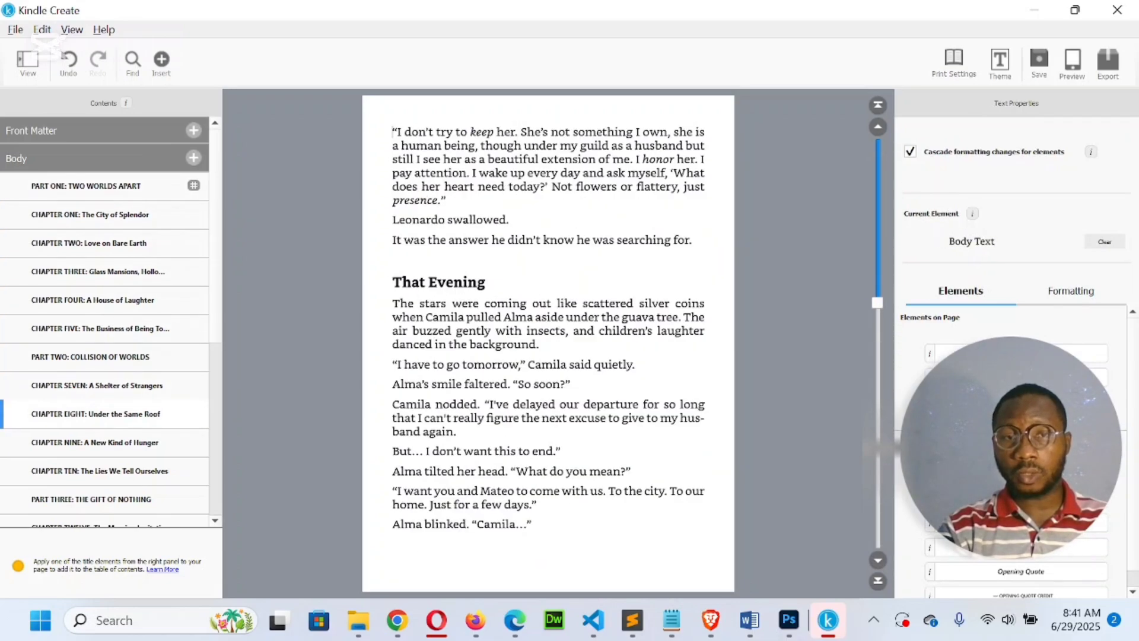
scroll(548, 343, down, 20)
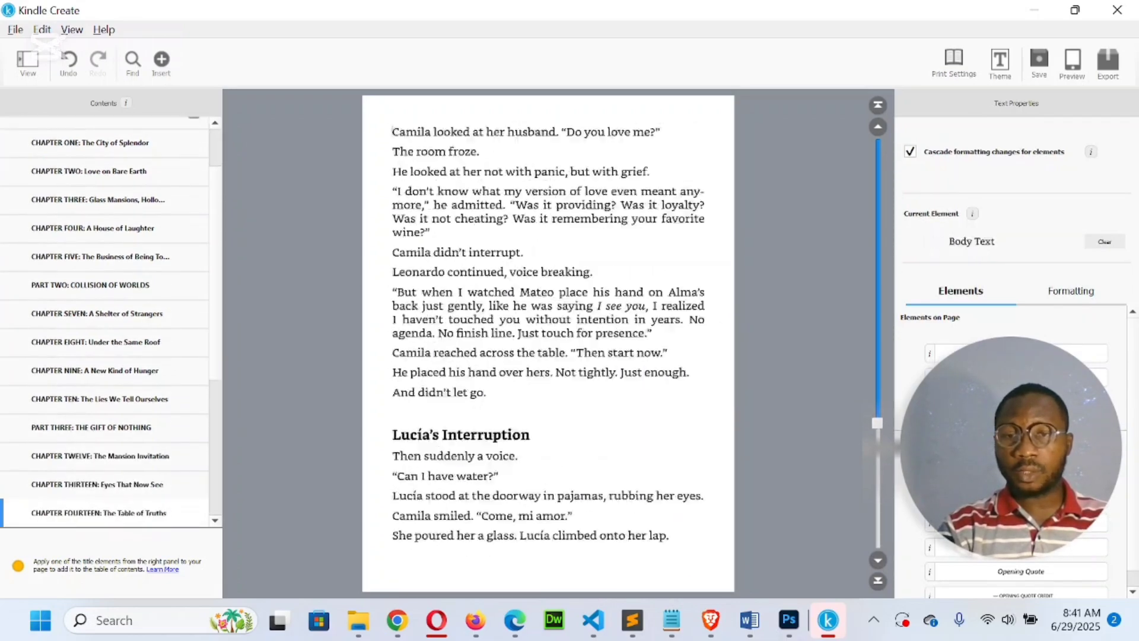
scroll(548, 343, down, 15)
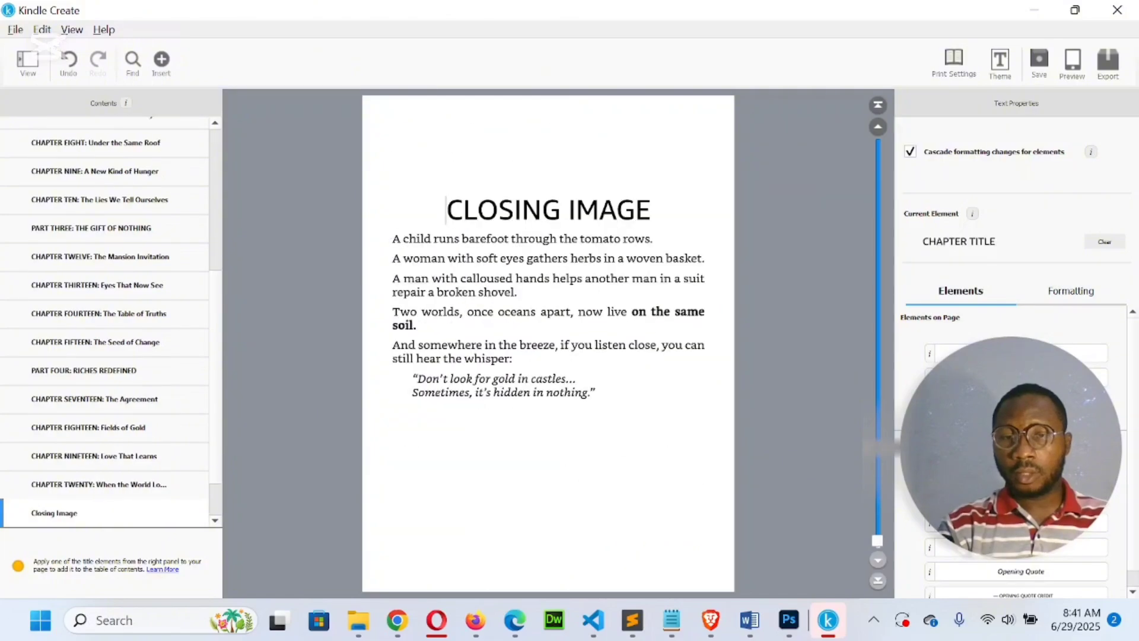
scroll(548, 343, up, 18)
scroll(548, 343, up, 20)
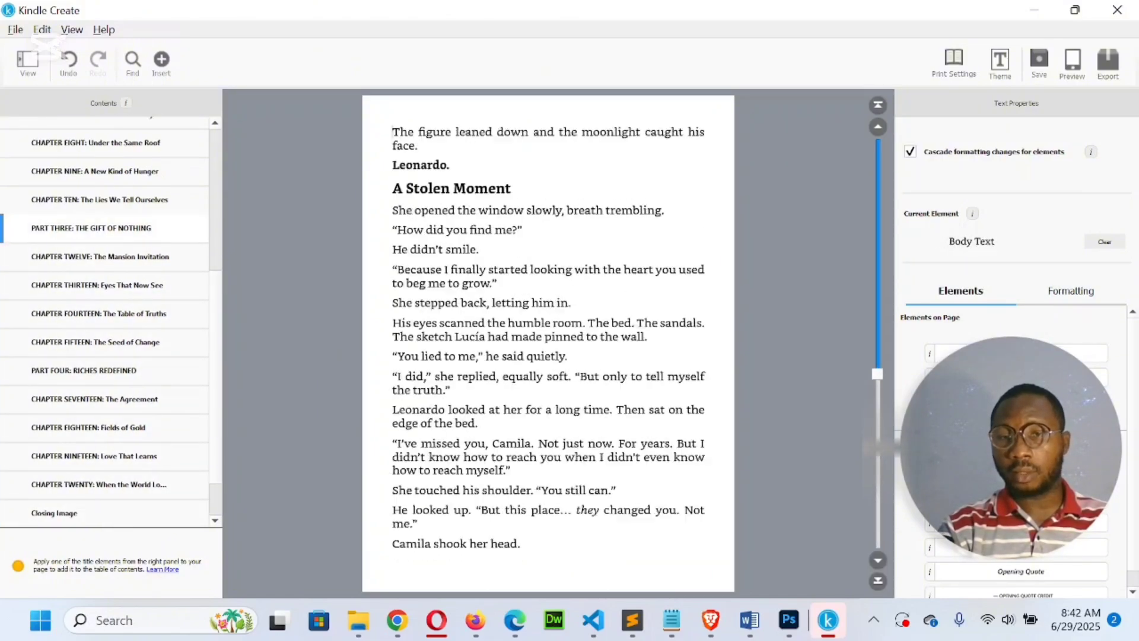
scroll(548, 342, up, 20)
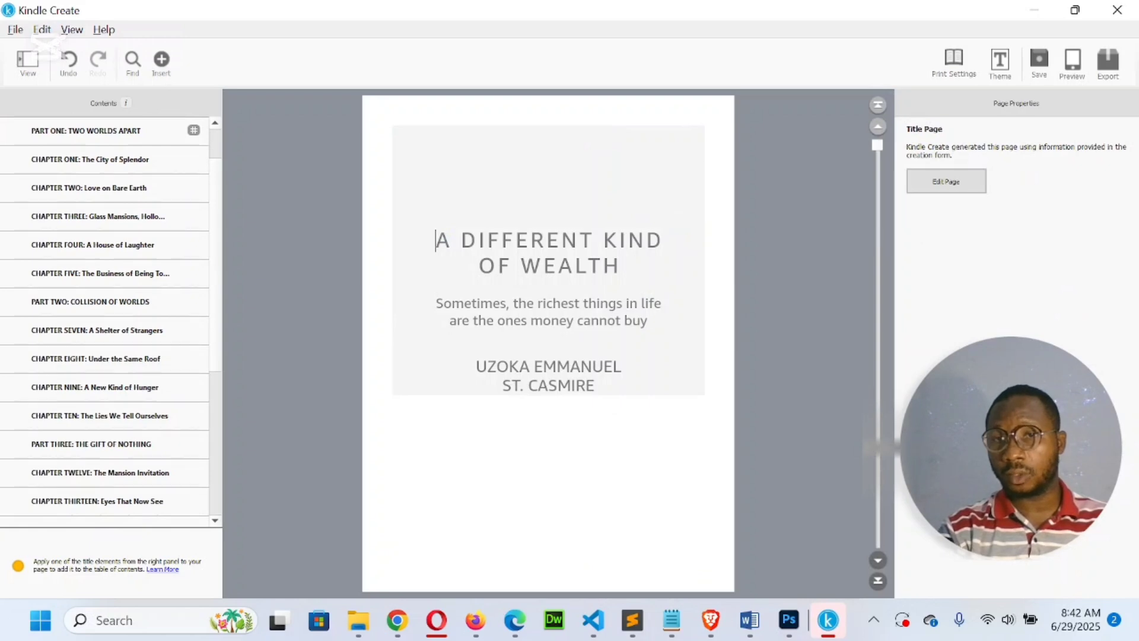
Step: Recheck the title page and the contents list, and view the opening page of CHAPTER SEVEN: A Shelter of Strangers
scroll(548, 343, down, 5)
scroll(548, 343, up, 2)
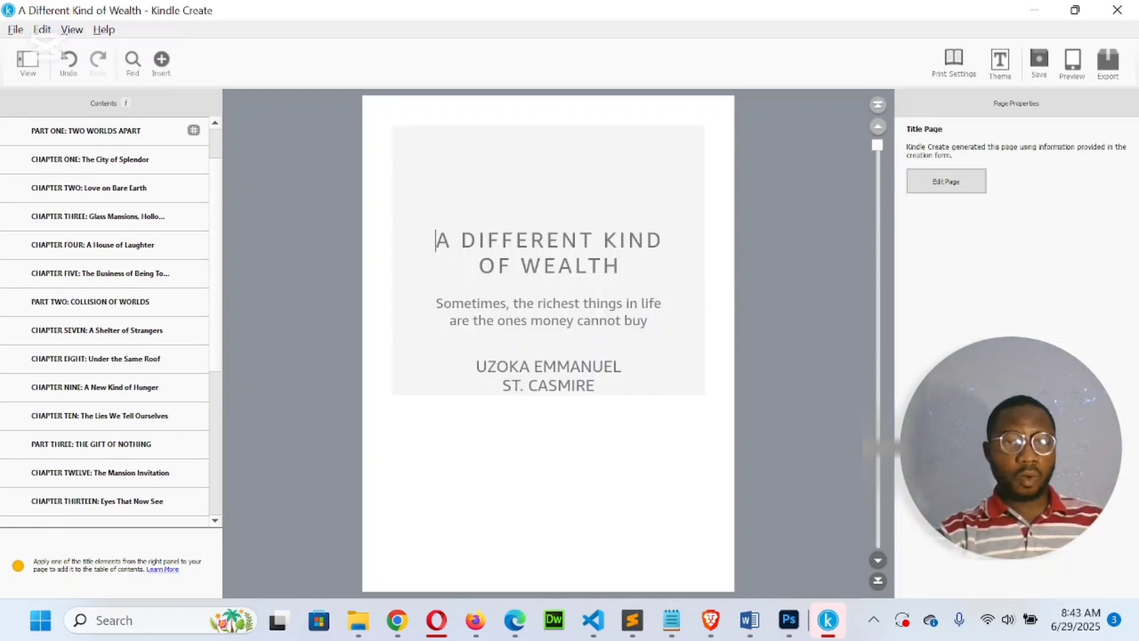
scroll(548, 343, down, 2)
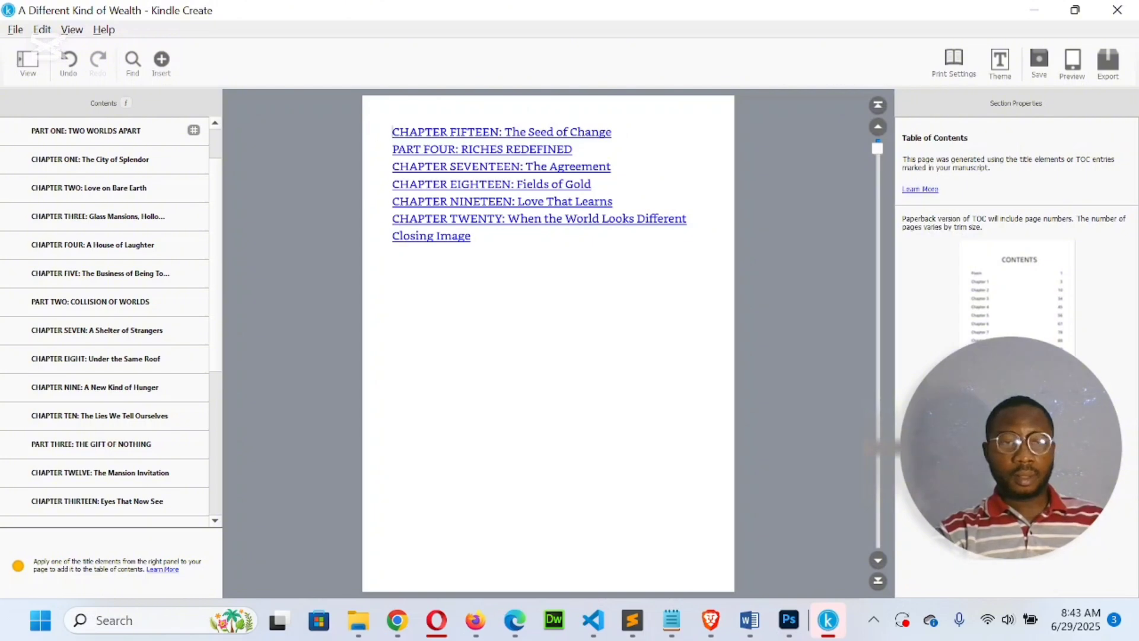
scroll(548, 343, up, 2)
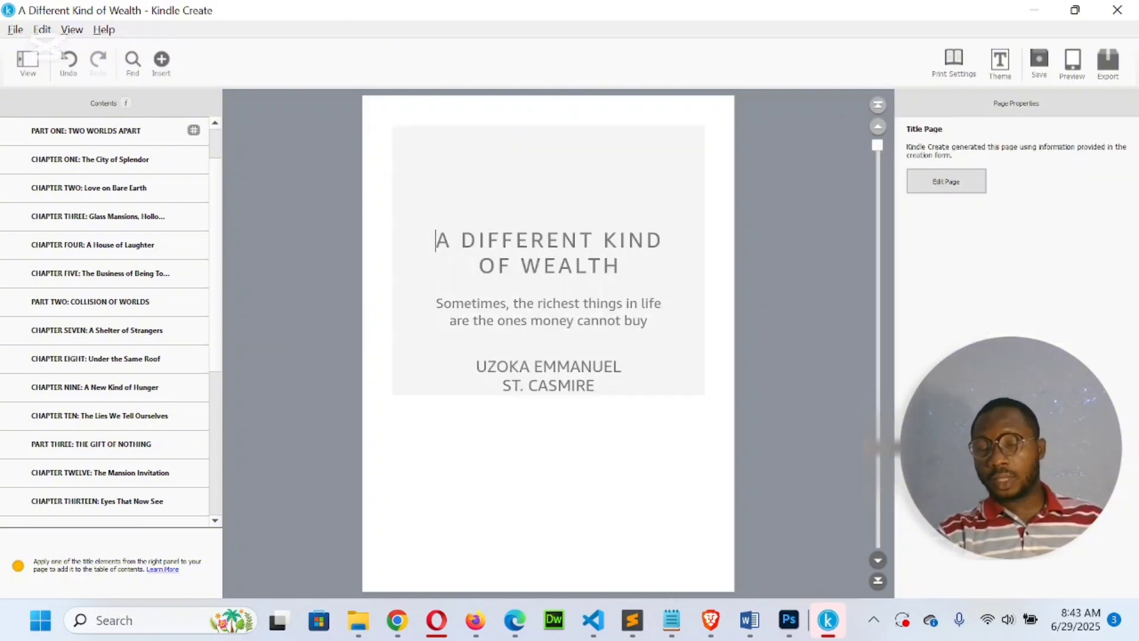
scroll(548, 343, down, 2)
scroll(548, 343, up, 2)
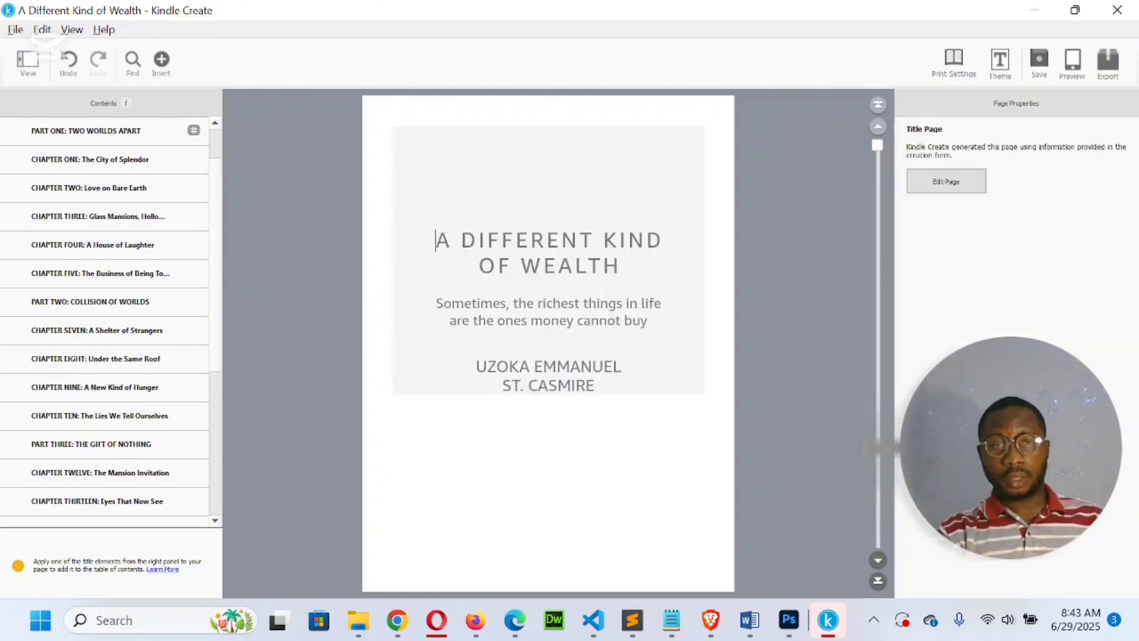
click(70, 330)
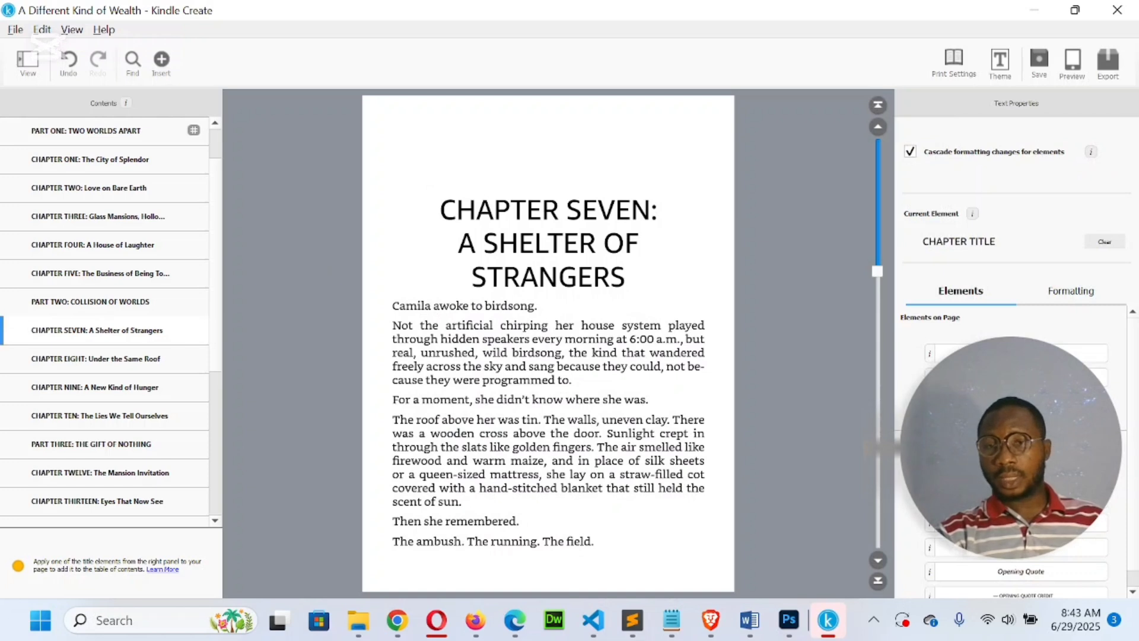
Step: Start exporting the book in KPF format and choose the Downloads folder as the destination
click(1104, 64)
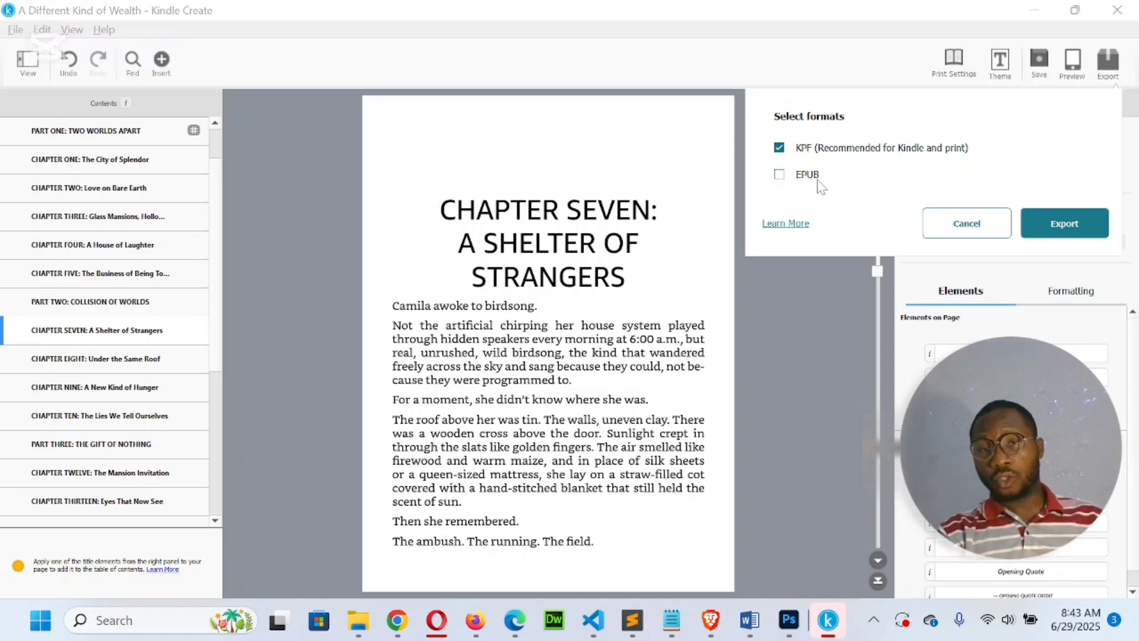
click(1065, 225)
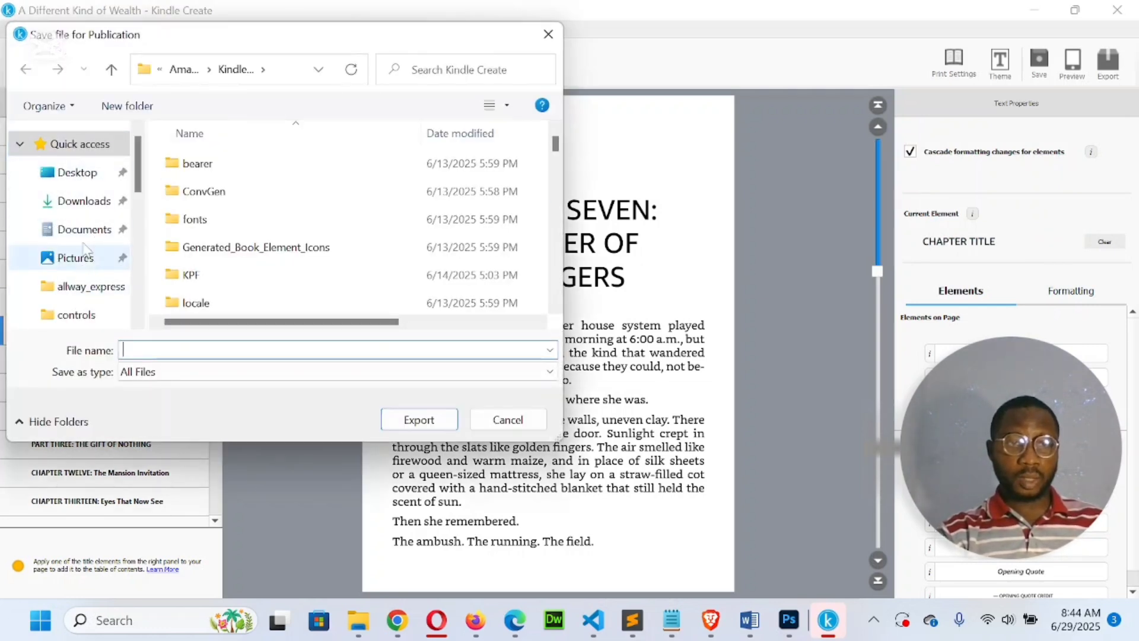
click(85, 204)
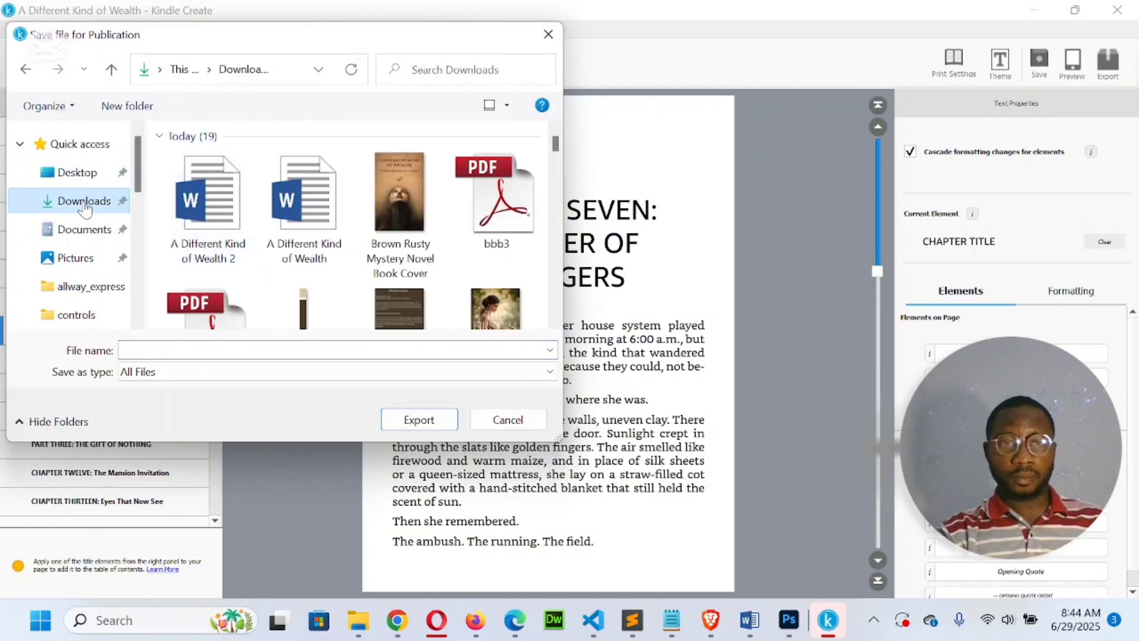
Step: Enter A DIFFERENT KIND OF WEALTH as the export file name, taking the title from Document4 in Word
click(262, 350)
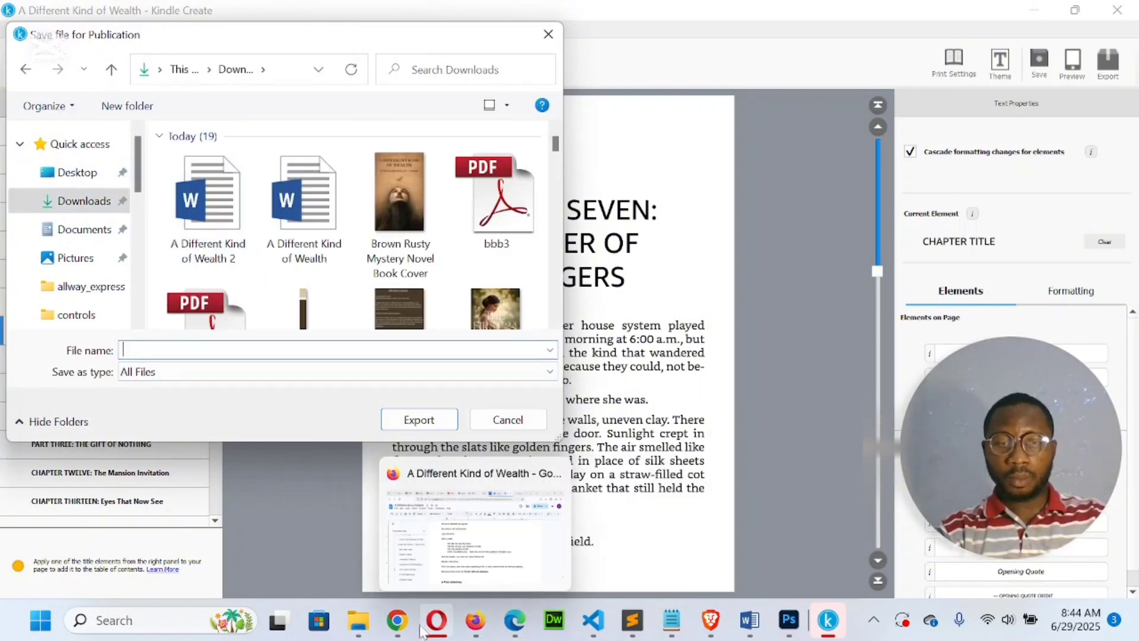
mouse_move(752, 628)
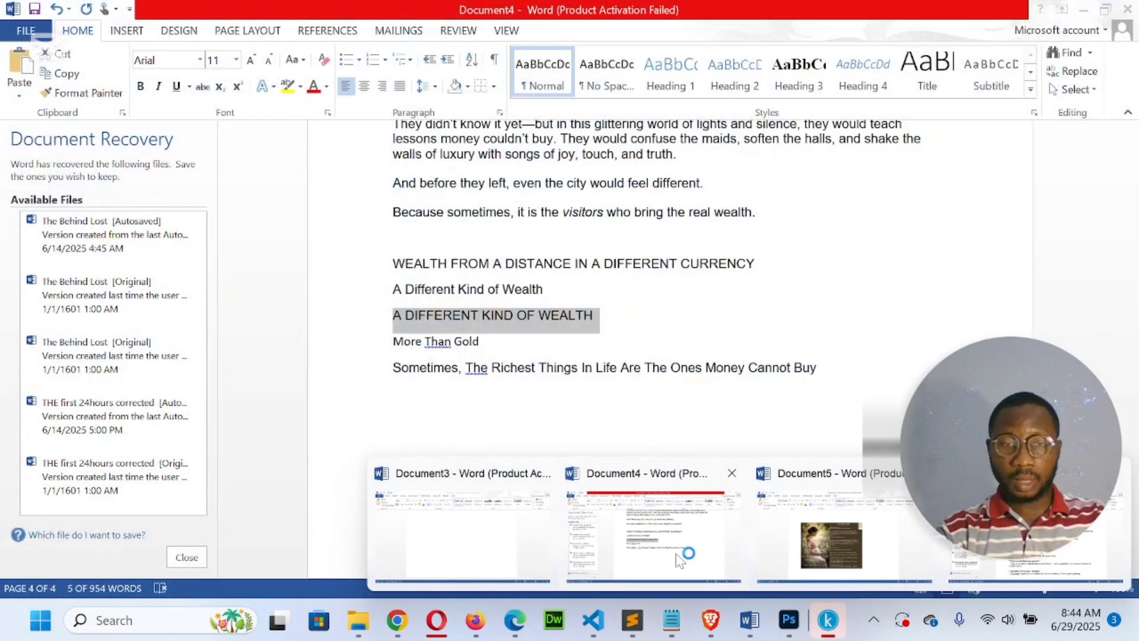
click(652, 534)
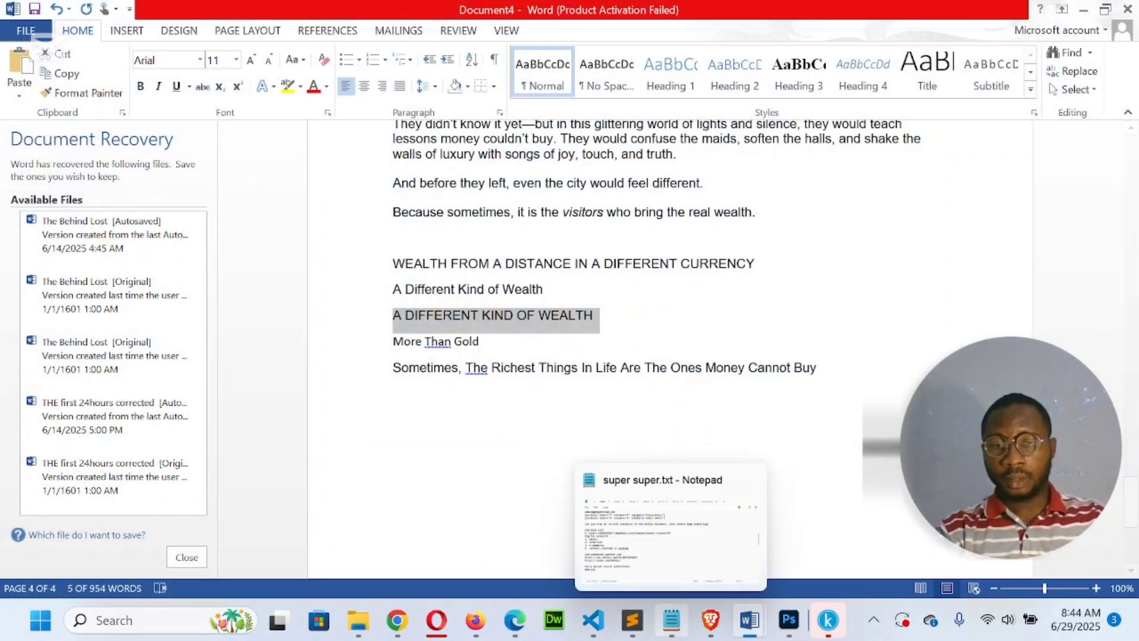
click(838, 624)
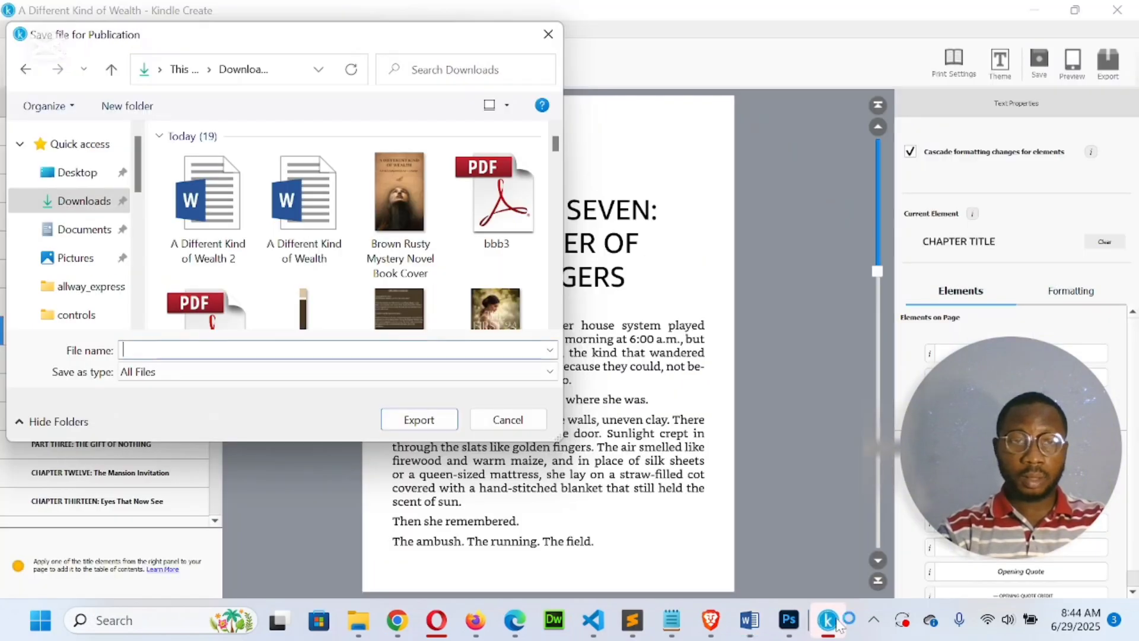
text(A DIFFERENT KIND OF WEALTH)
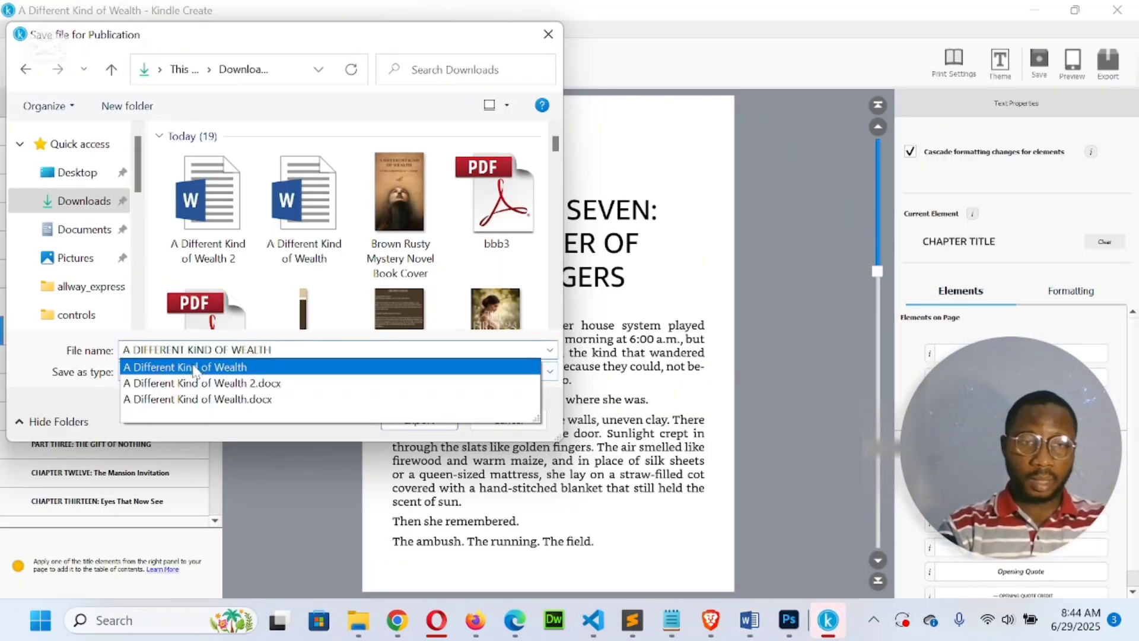
Step: Keep All Files as the file type and switch the export destination to the A Different Kind of Wealth folder inside Downloads
click(330, 111)
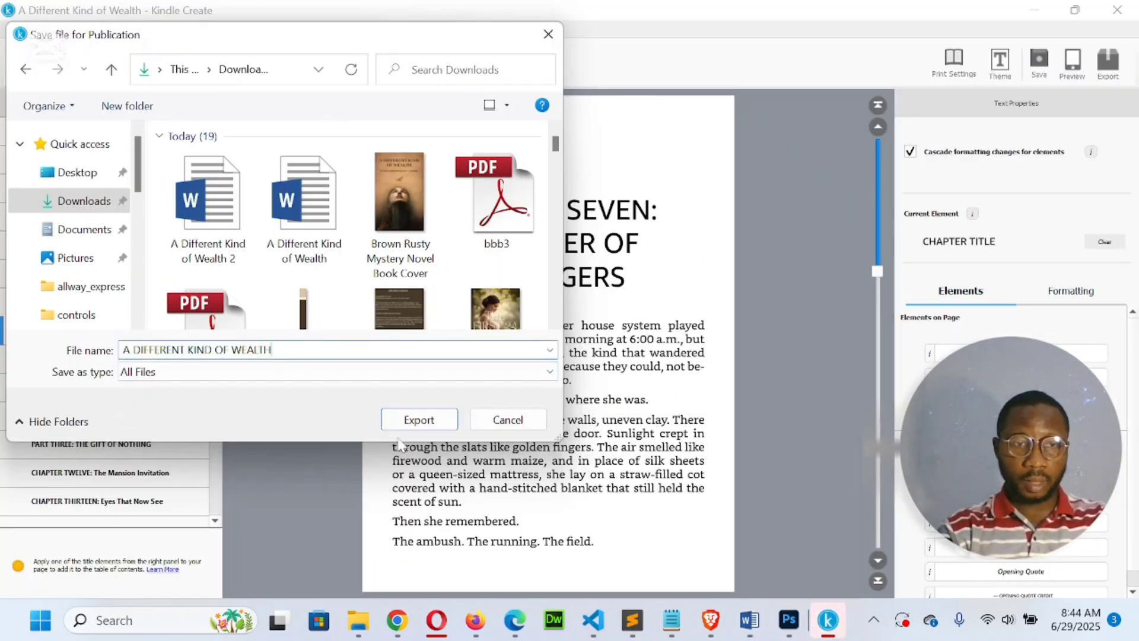
click(419, 419)
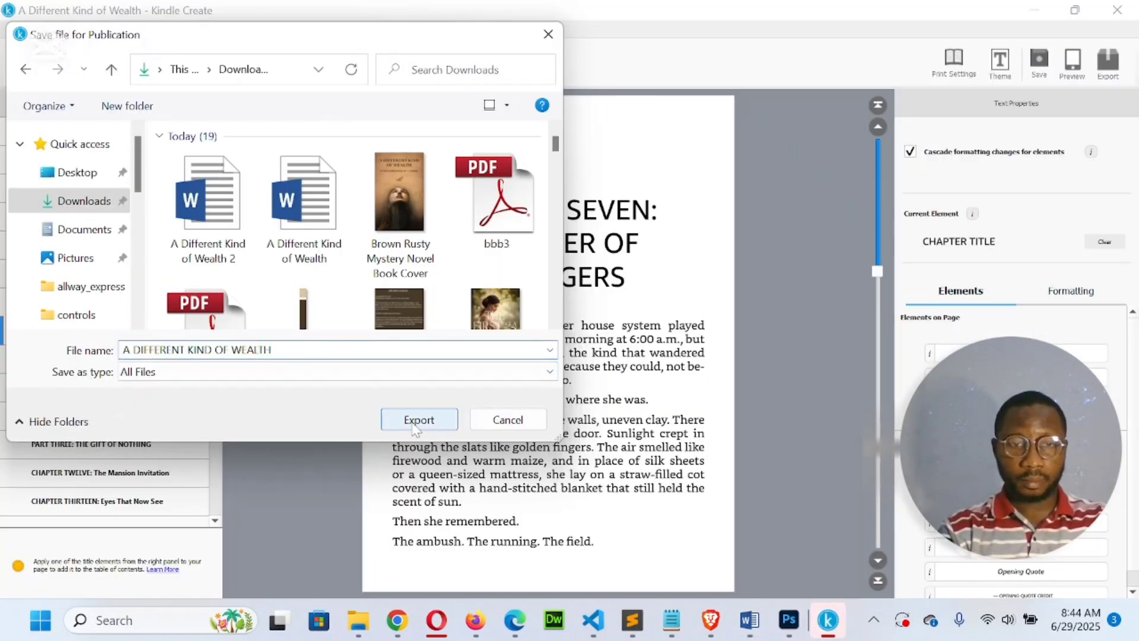
click(356, 373)
click(359, 383)
click(421, 421)
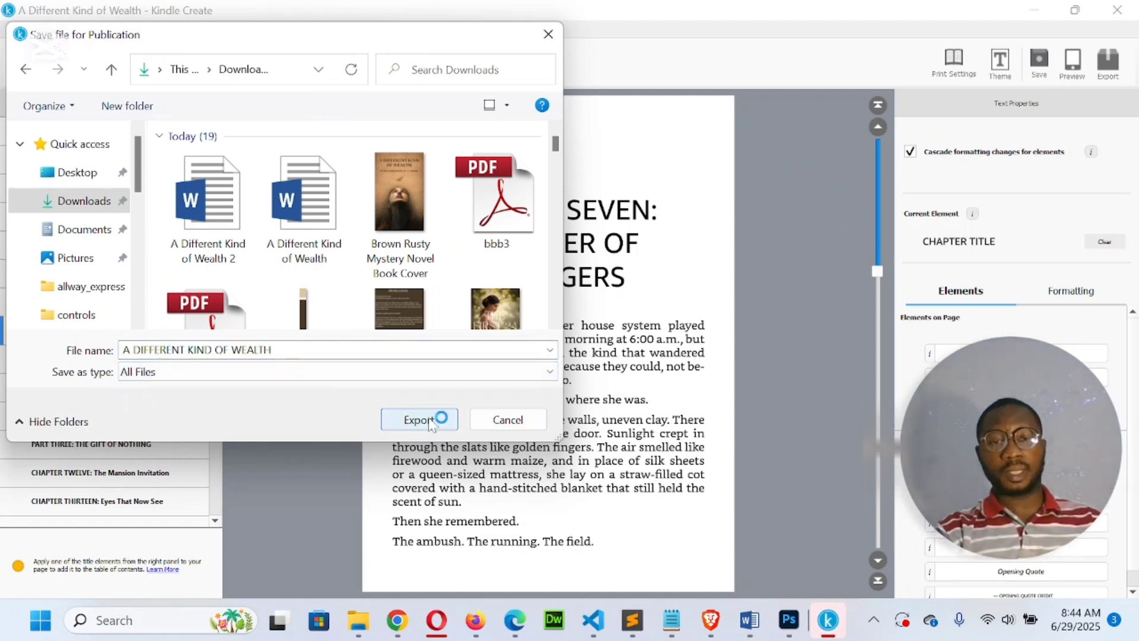
click(418, 420)
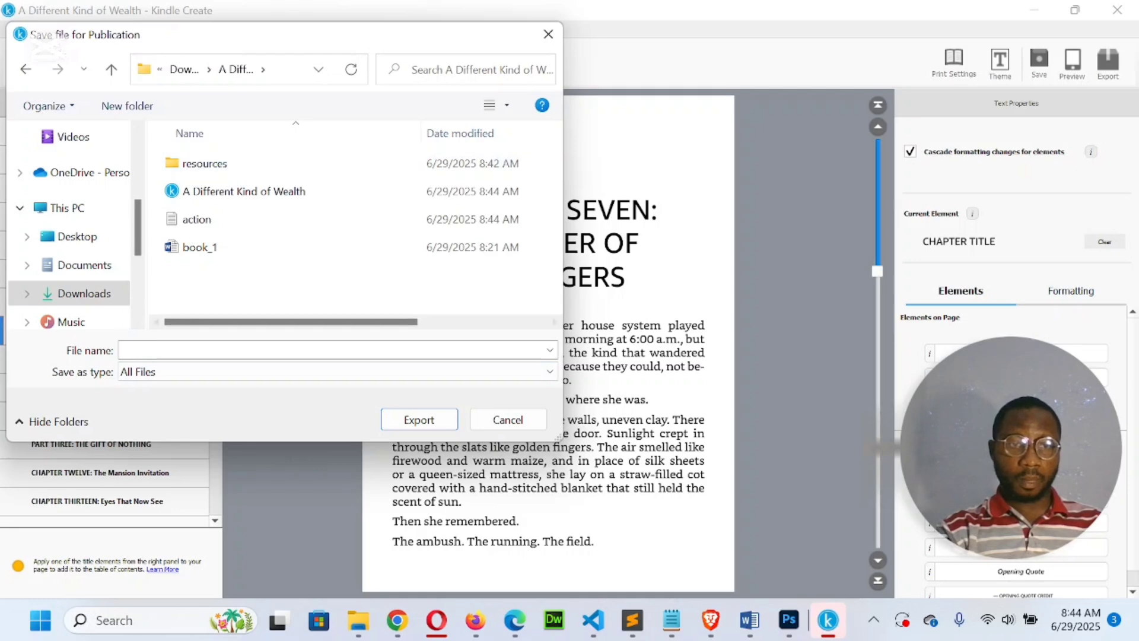
Step: Name the file A DIFFERENT KIND OF WEALTH again and export it into the book's project folder
click(284, 350)
text(A DIFFERENT KIND OF WEALTH)
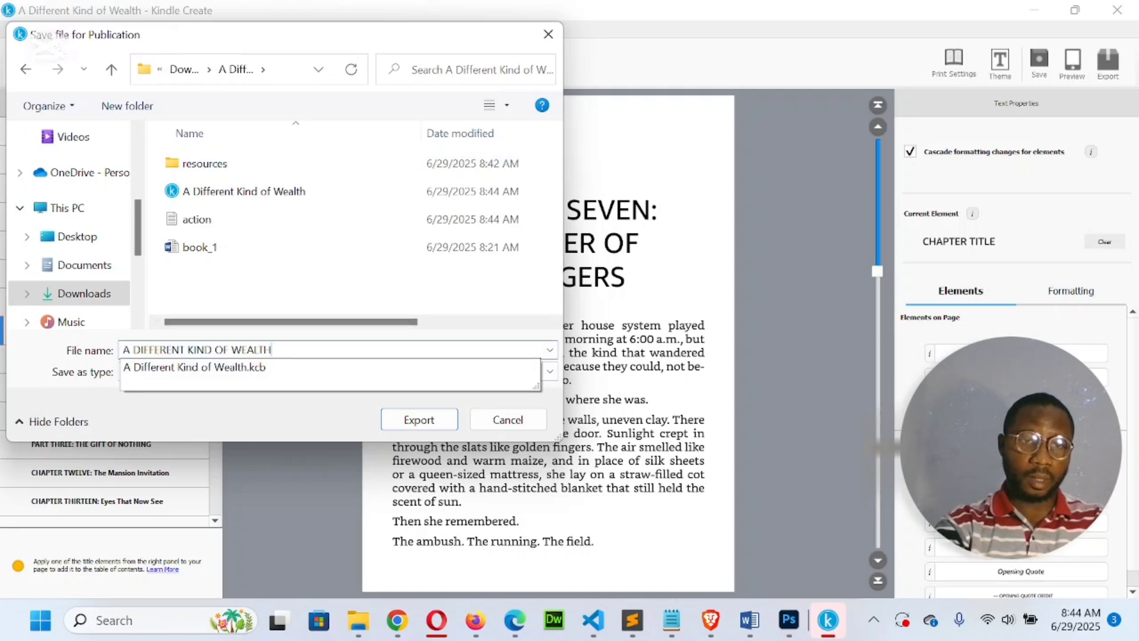
click(444, 421)
click(439, 422)
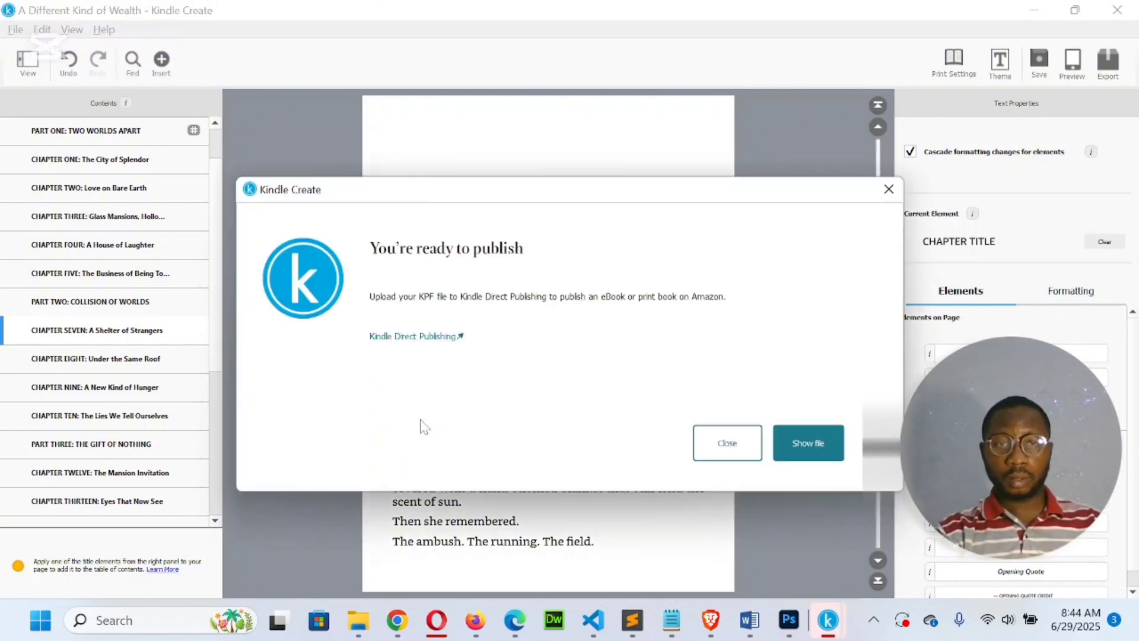
Step: Show the exported file in its KPF folder and check where that folder sits within the book's project folder
click(813, 452)
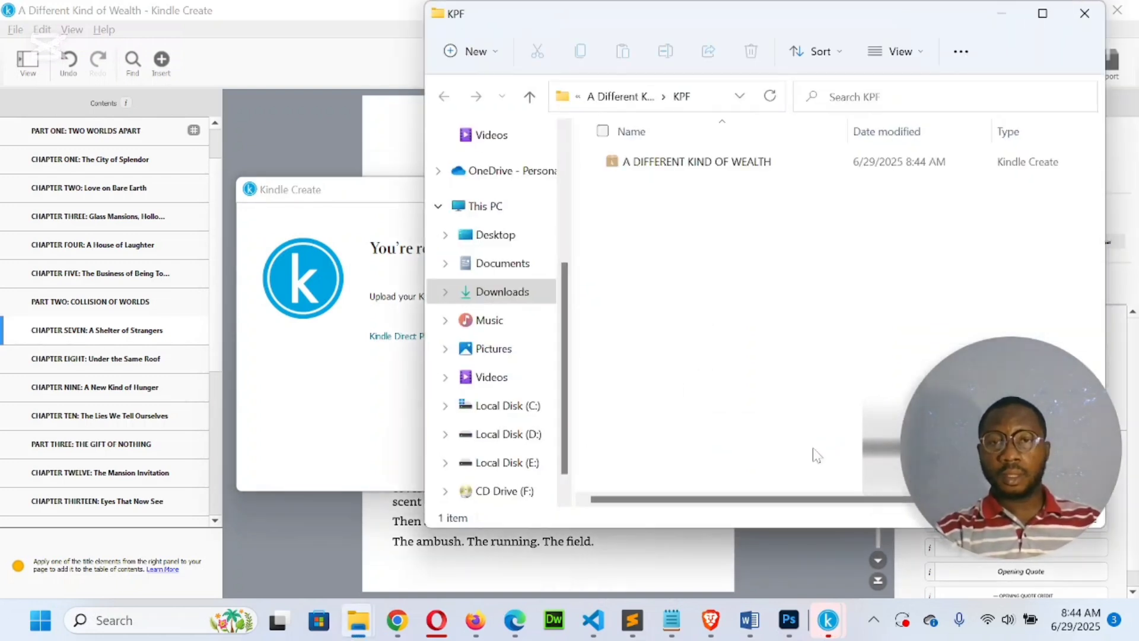
click(656, 166)
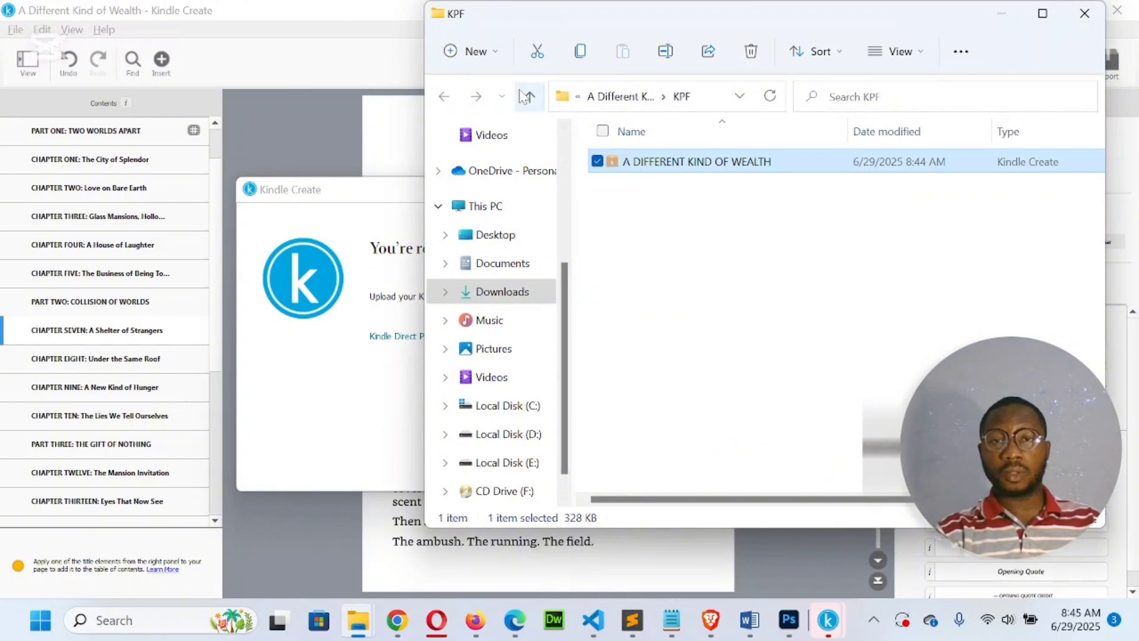
click(526, 97)
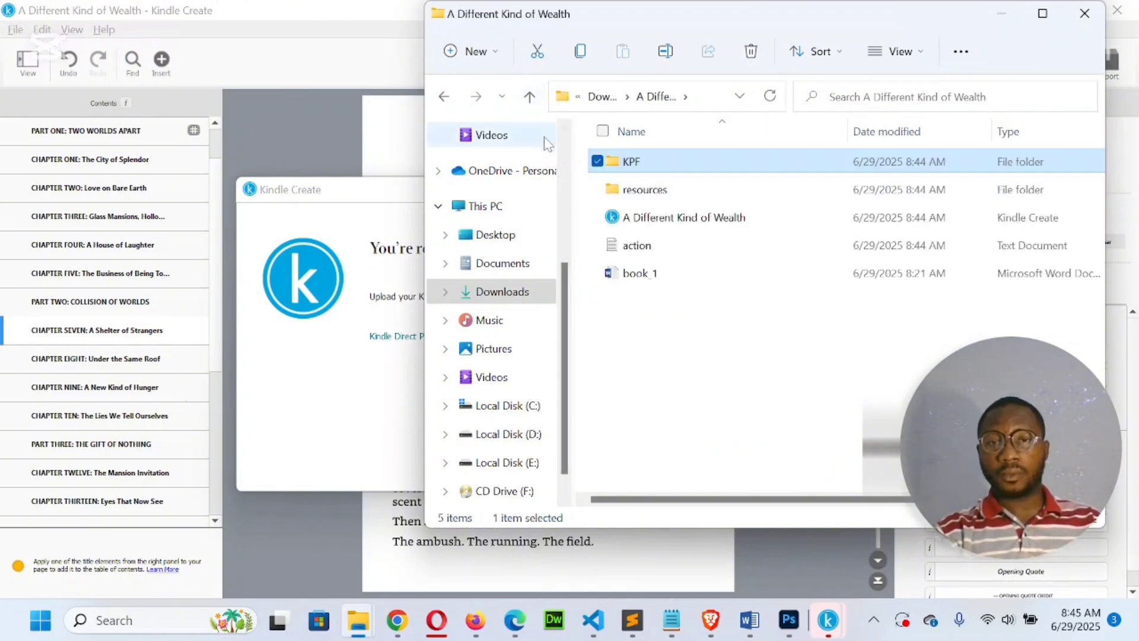
double_click(642, 170)
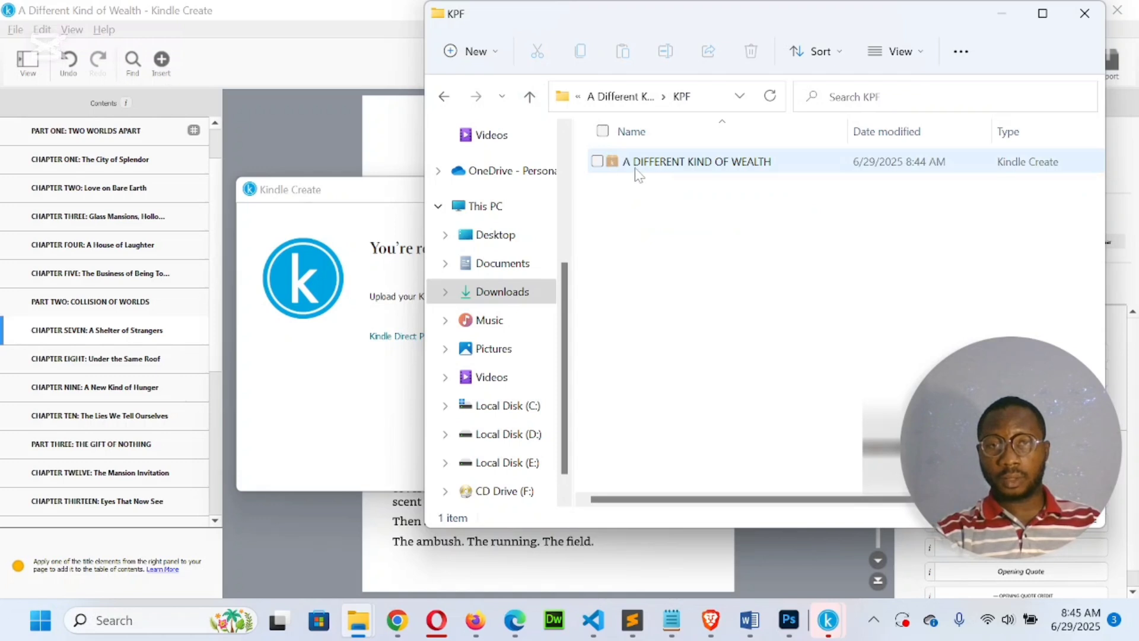
click(636, 169)
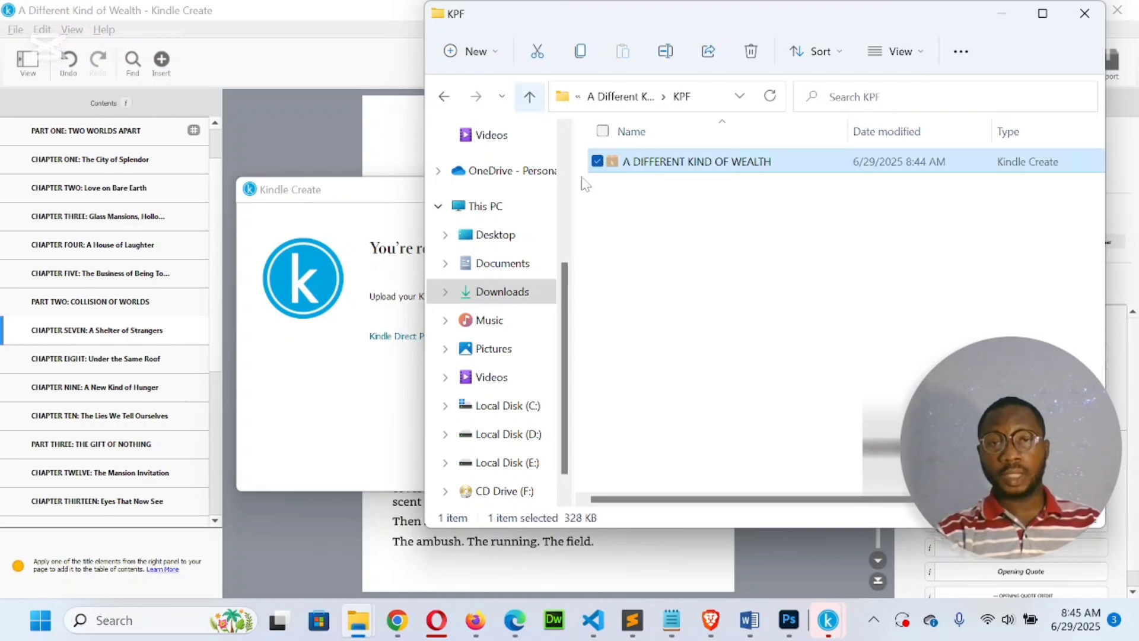
click(635, 232)
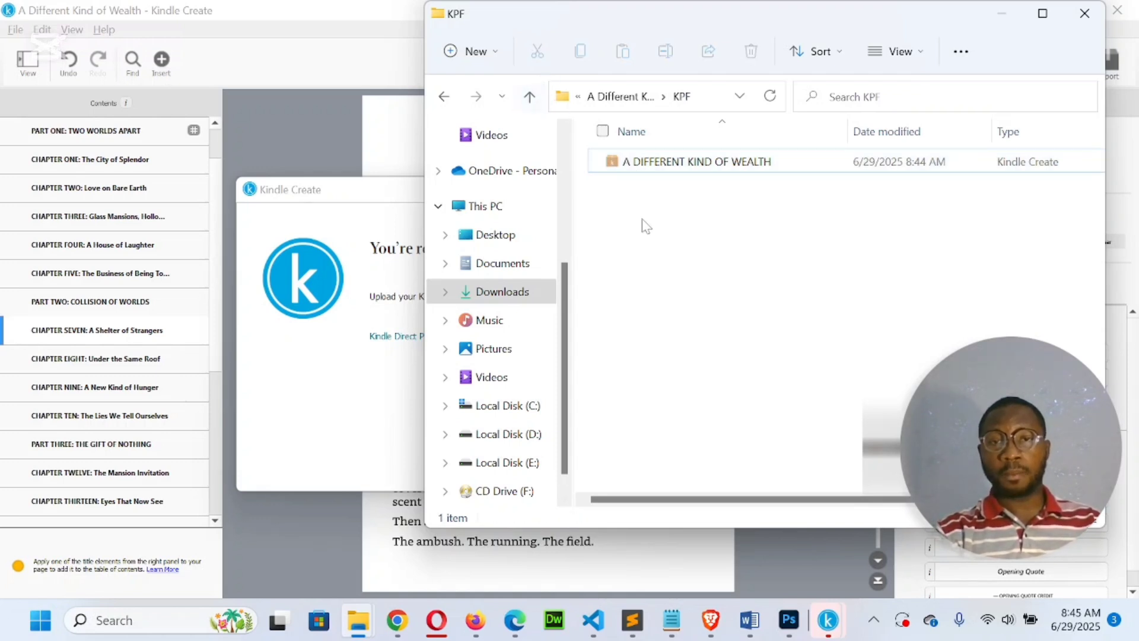
Step: Go up from the KPF folder to Downloads to locate the project folder, and close the publishing message in Kindle Create
click(530, 99)
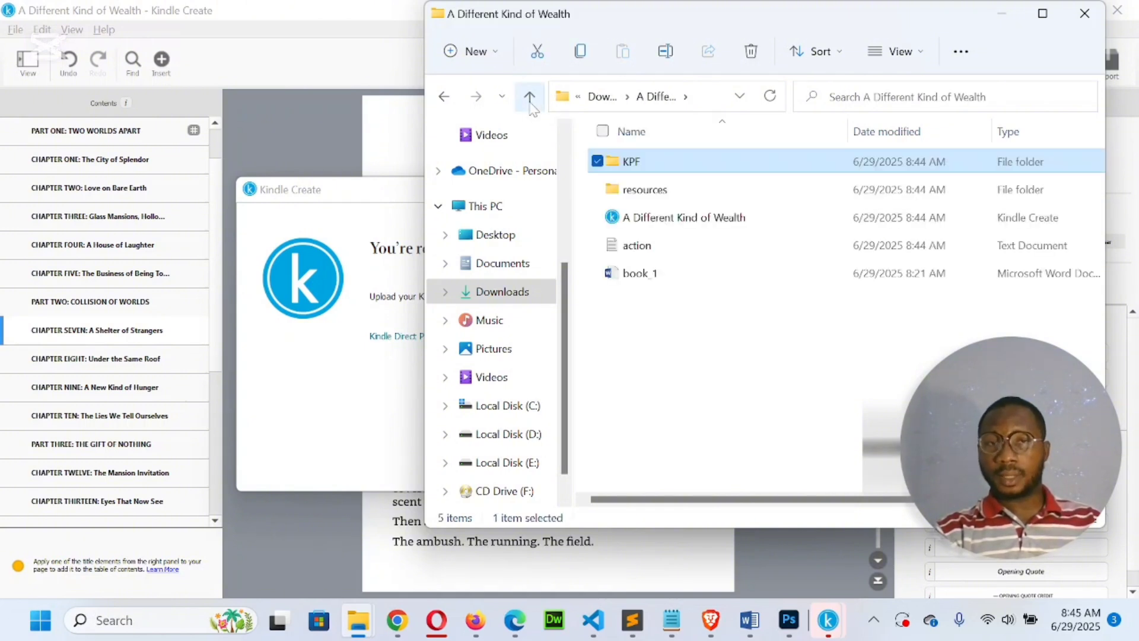
click(530, 99)
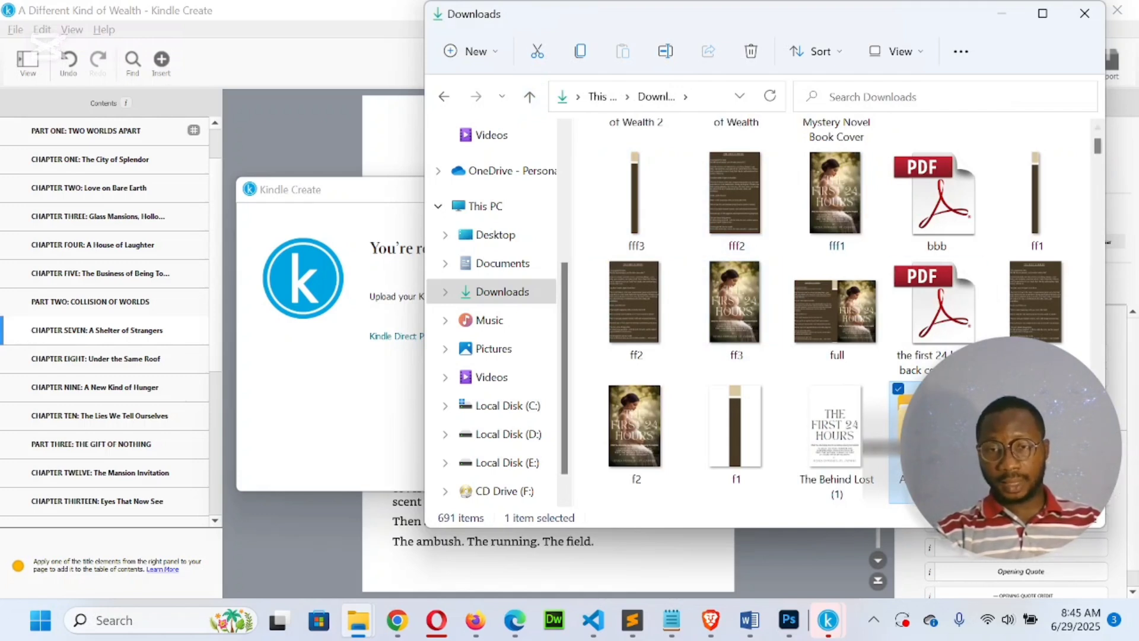
click(1038, 373)
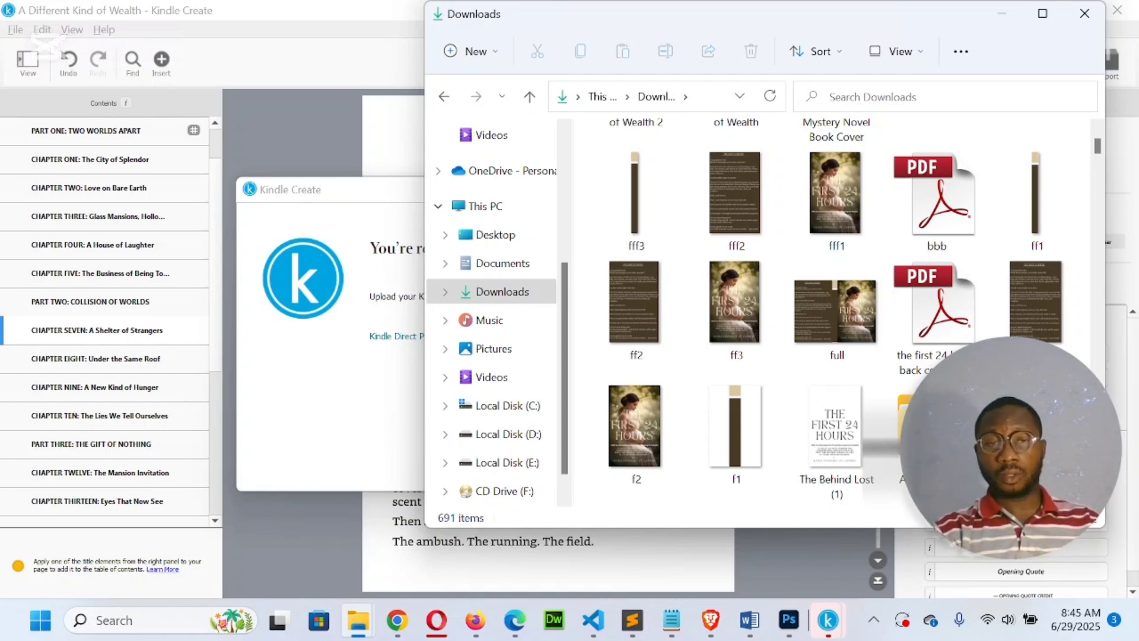
click(376, 438)
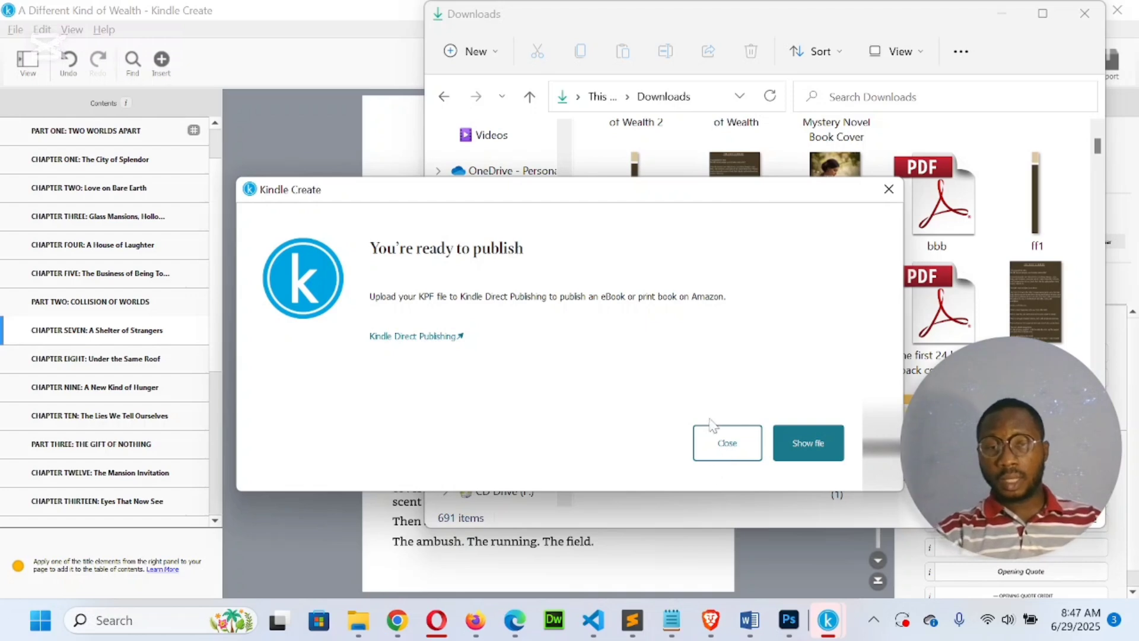
click(727, 457)
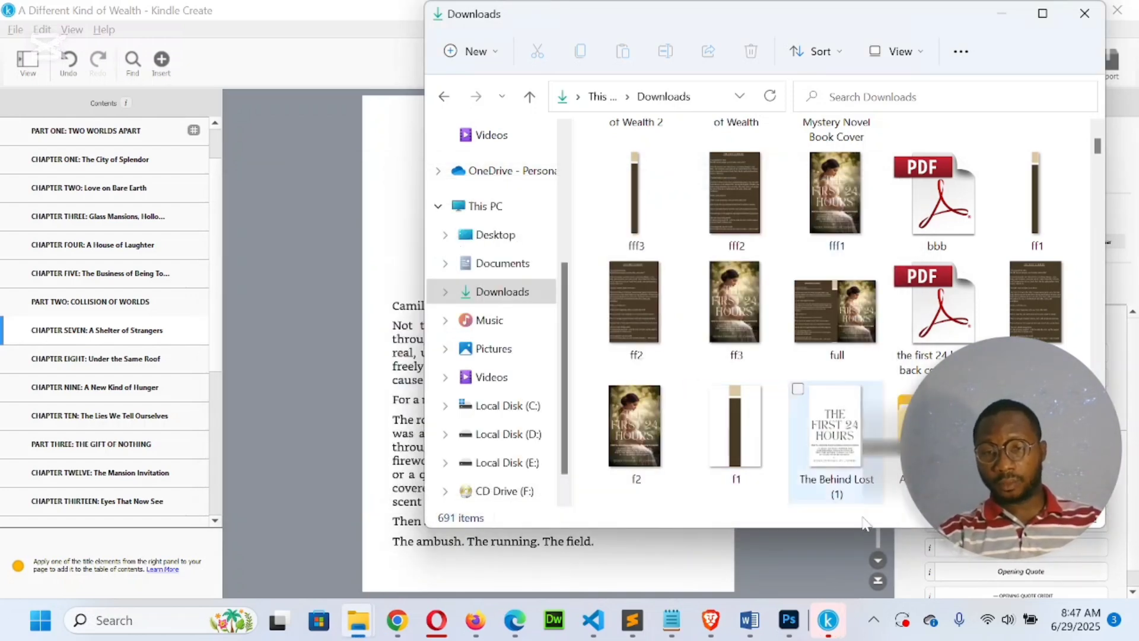